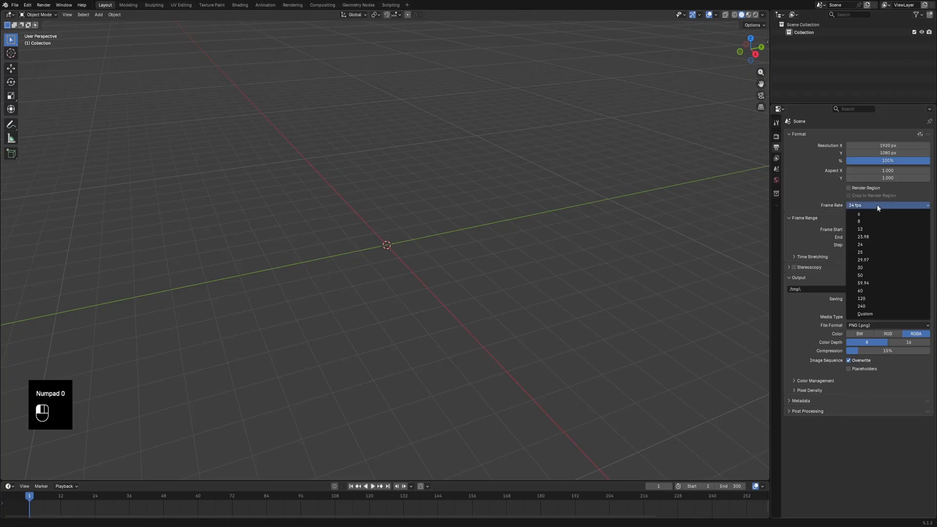
- Set the output frame rate to 30 fps and add a Bézier circle curve at the world origin
left_click(871, 267)
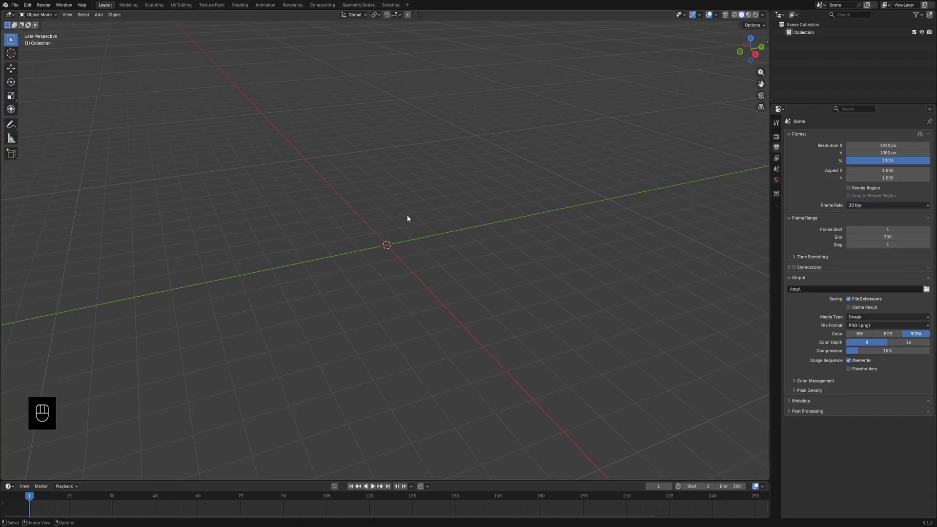
key("shift+a")
mouse_move(393, 206)
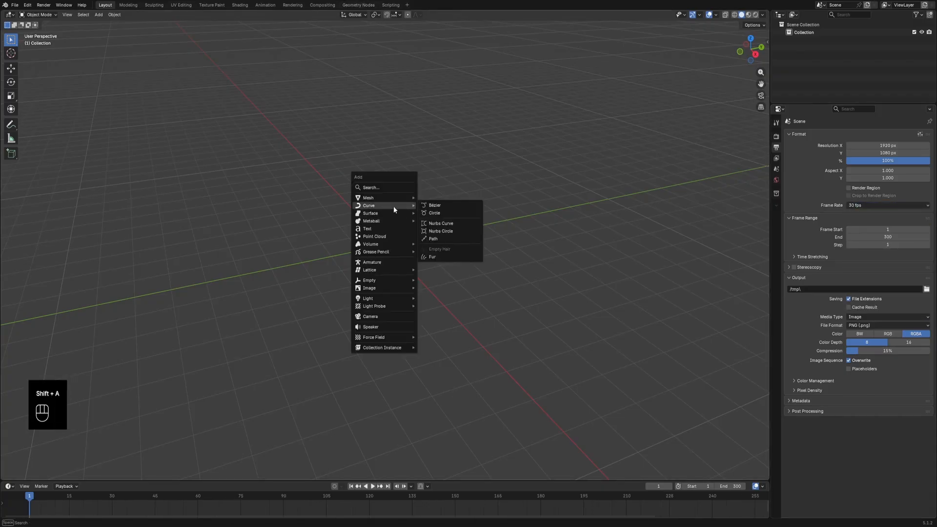
left_click(443, 214)
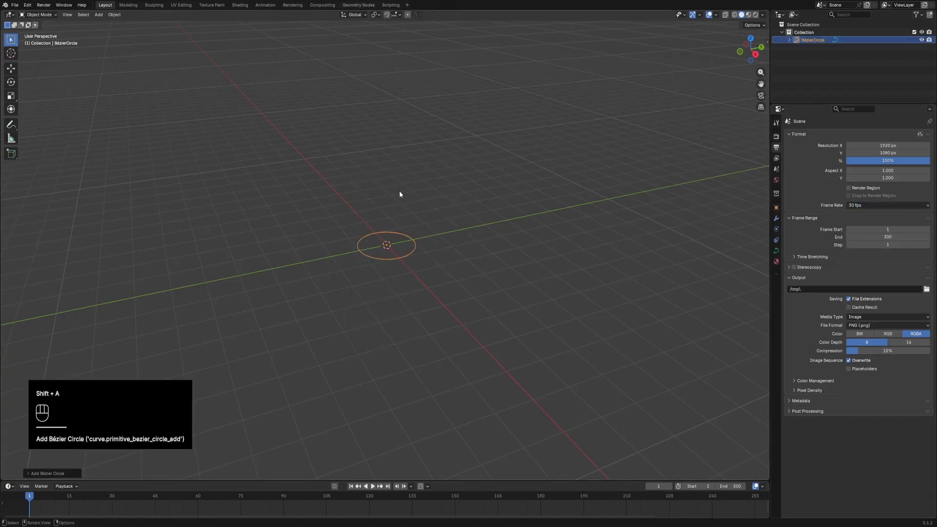
- Switch to the Geometry Nodes workspace, remove the spreadsheet area and create a new node tree on the circle
left_click(360, 4)
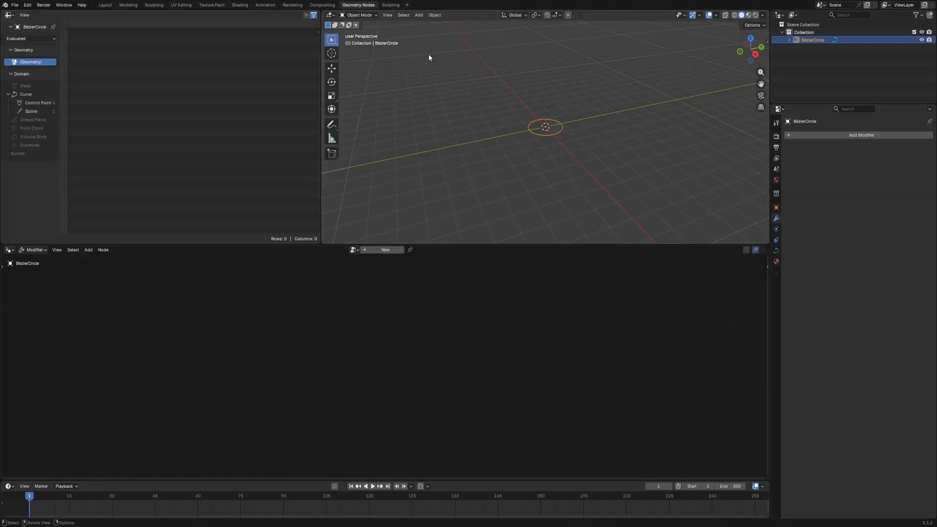
right_click(321, 202)
left_click(322, 203)
left_click(377, 250)
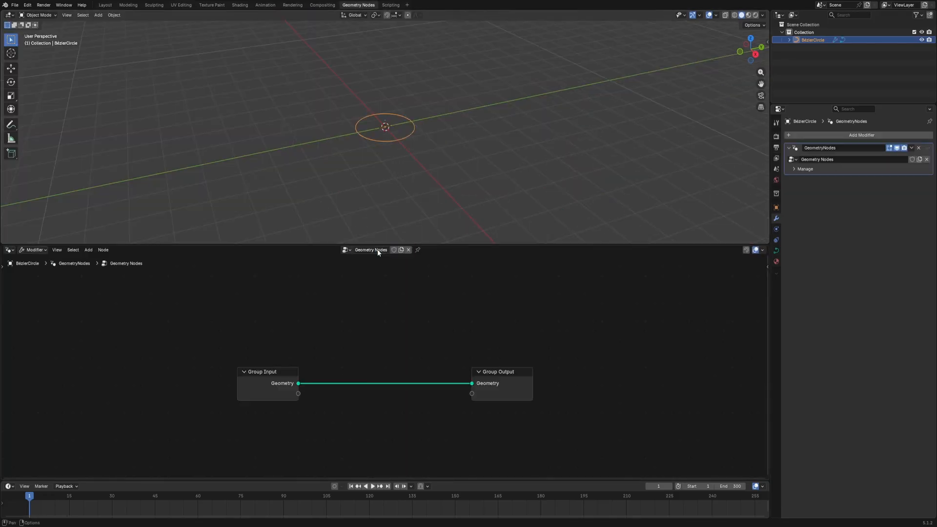
- Rename the Bézier circle object to NeonGatePath
double_click(812, 40)
type("Ne")
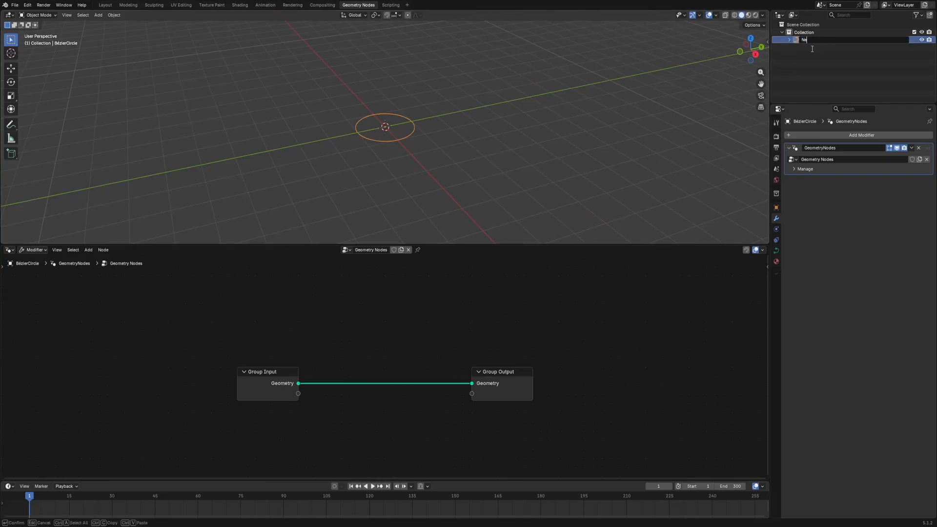
type("onGatePath")
key("Return")
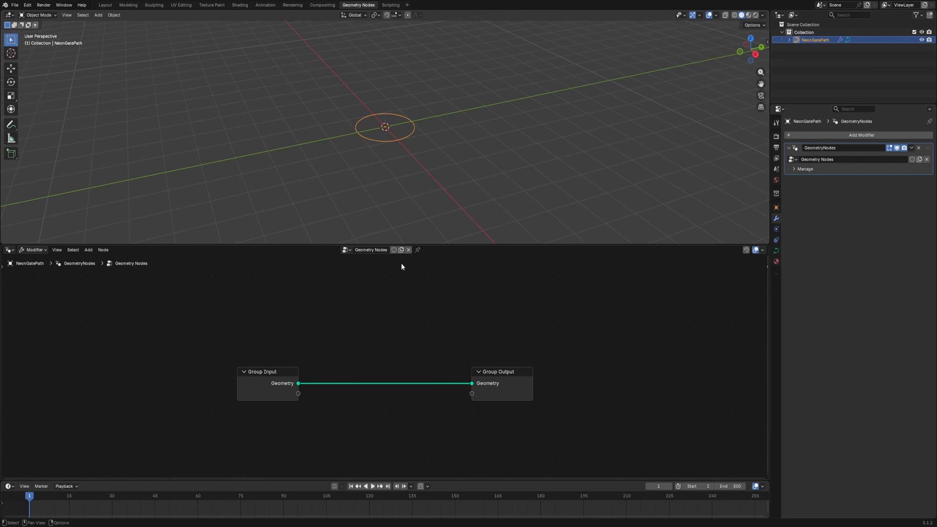
- Rename the geometry node tree to Track Control
left_click(372, 250)
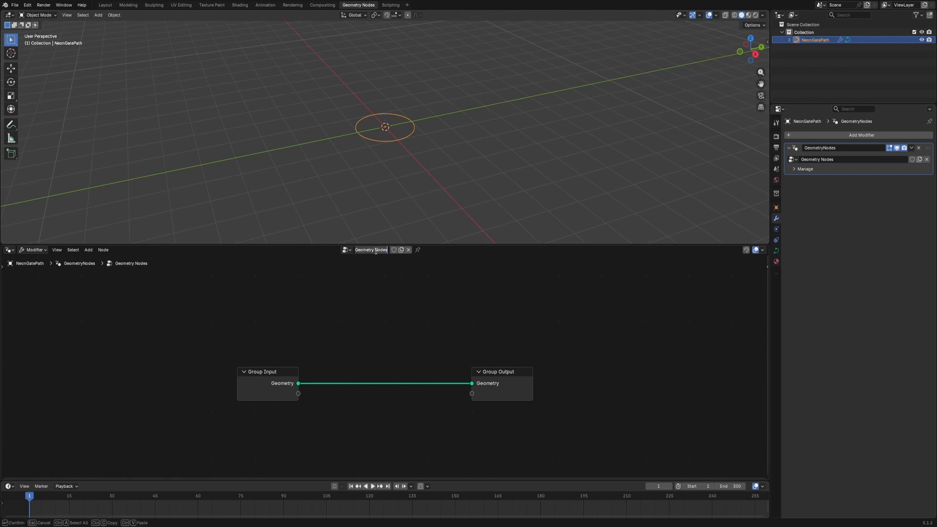
type("Track Control")
key("Return")
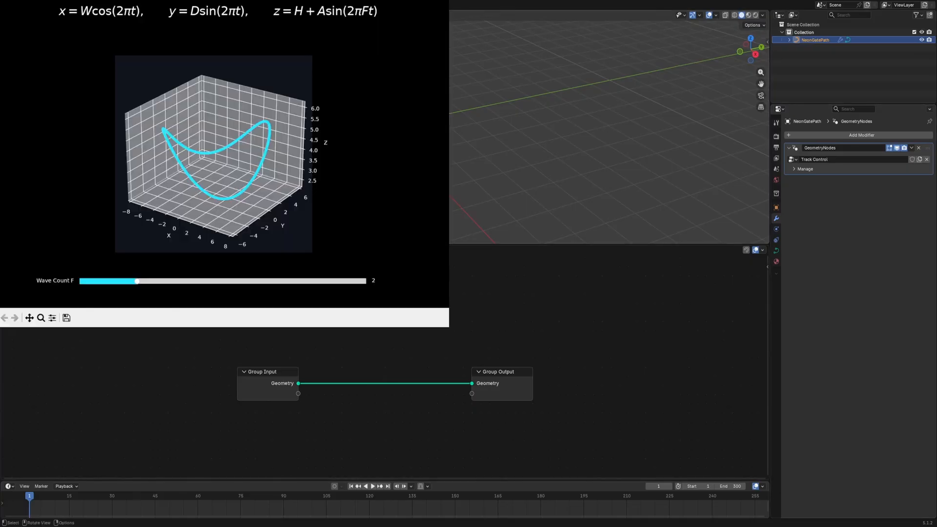
- Compare the shape of the parametric track plot at different Wave Count F values, including 5 and 1
left_click(168, 283)
left_click(263, 285)
left_click(299, 285)
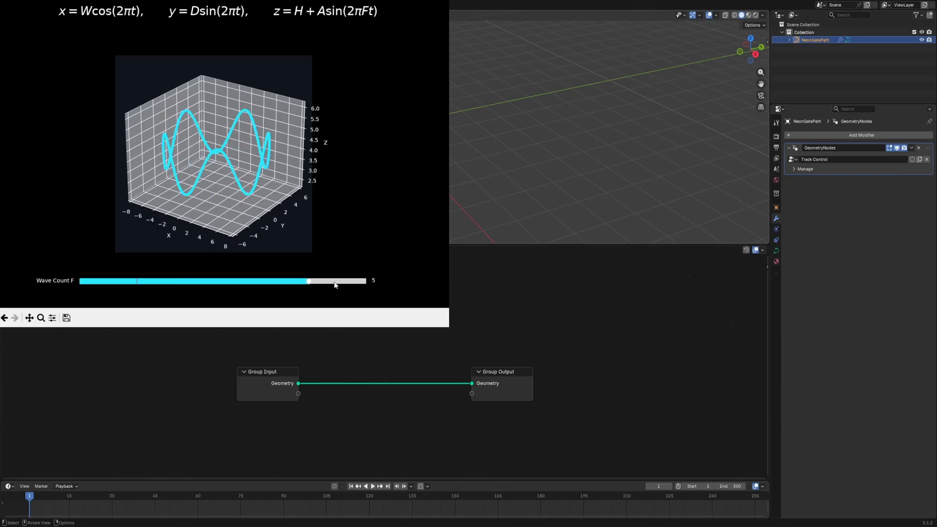
left_click(351, 284)
left_click(152, 283)
left_click(101, 282)
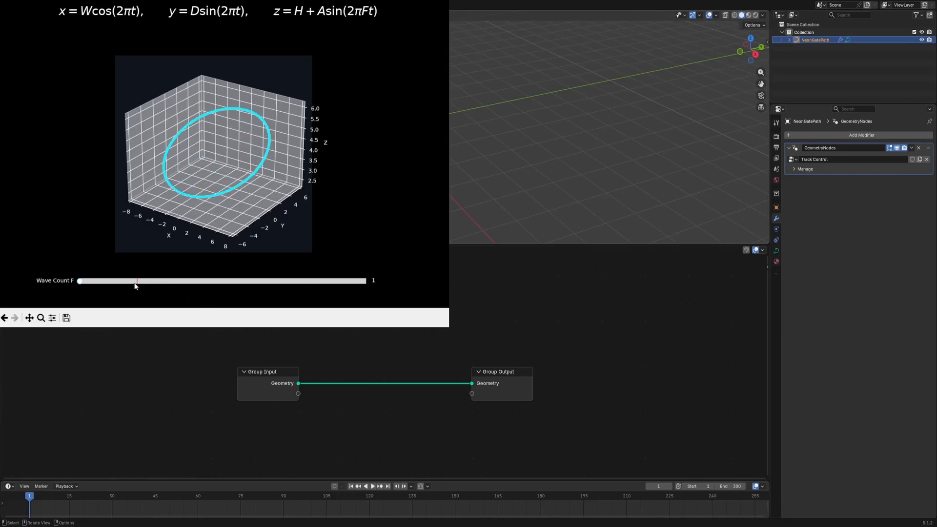
left_click(136, 285)
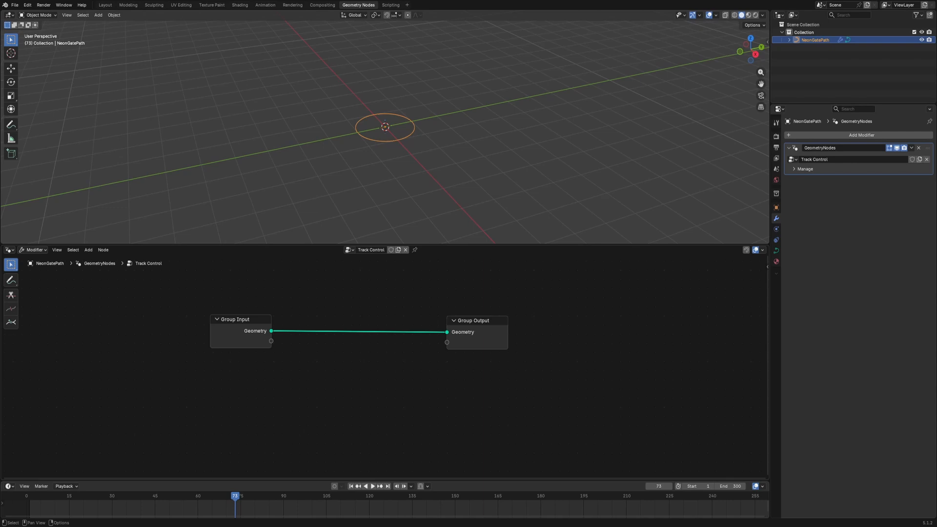
- Add a panel named Track Controls to the node group's sockets
left_click(241, 319)
key("n")
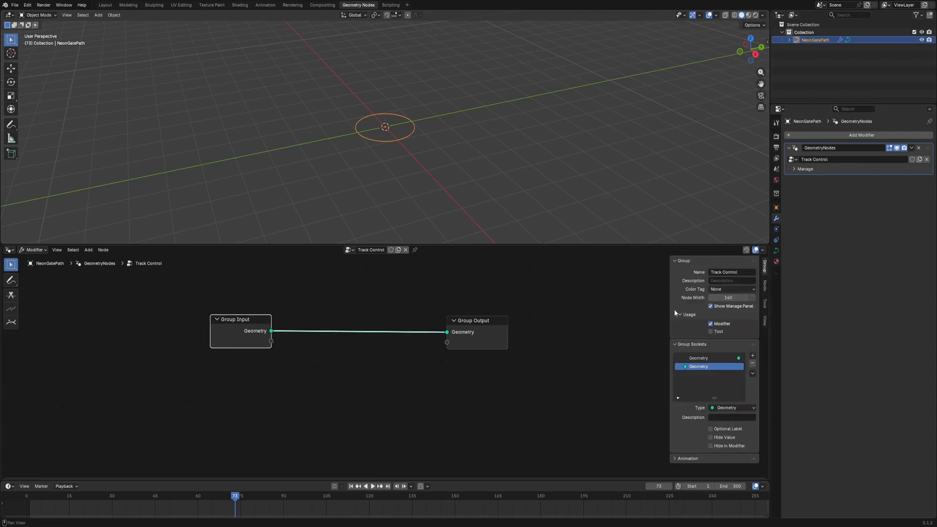
left_click(753, 356)
left_click(771, 383)
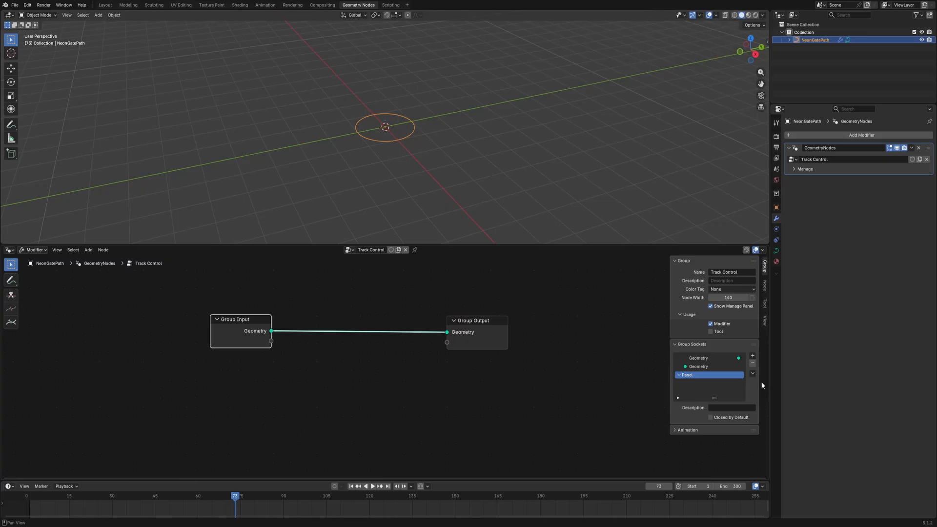
double_click(696, 375)
type("Track ")
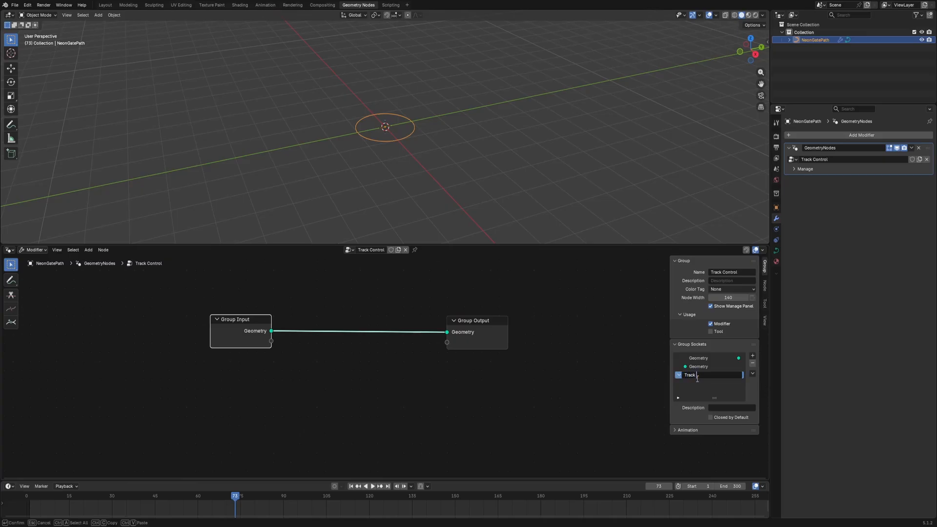
type("Controls")
key("Return")
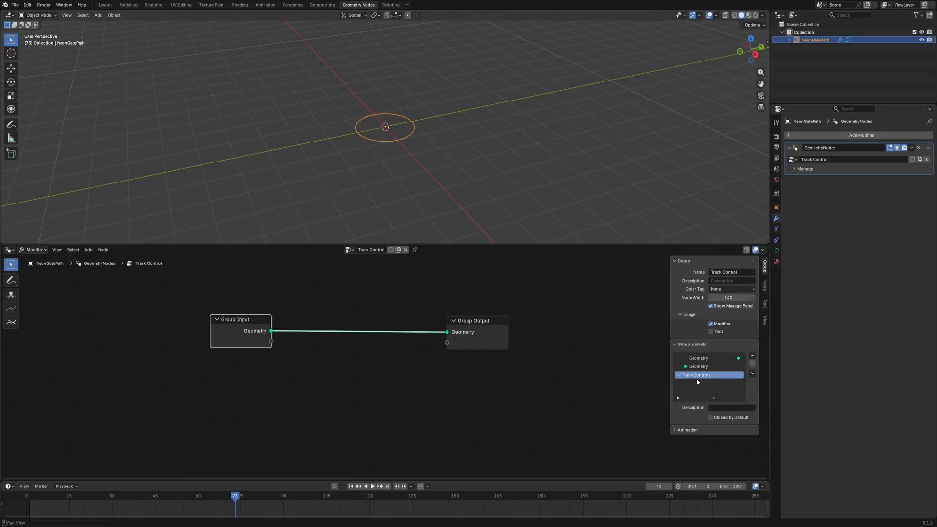
- Add a Float input socket named Width inside the Track Controls panel
left_click(754, 359)
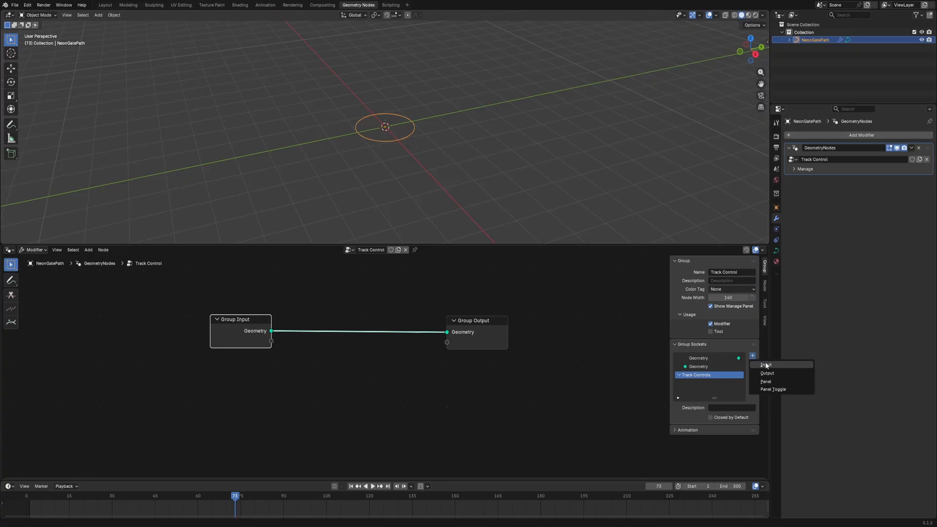
left_click(765, 363)
double_click(710, 385)
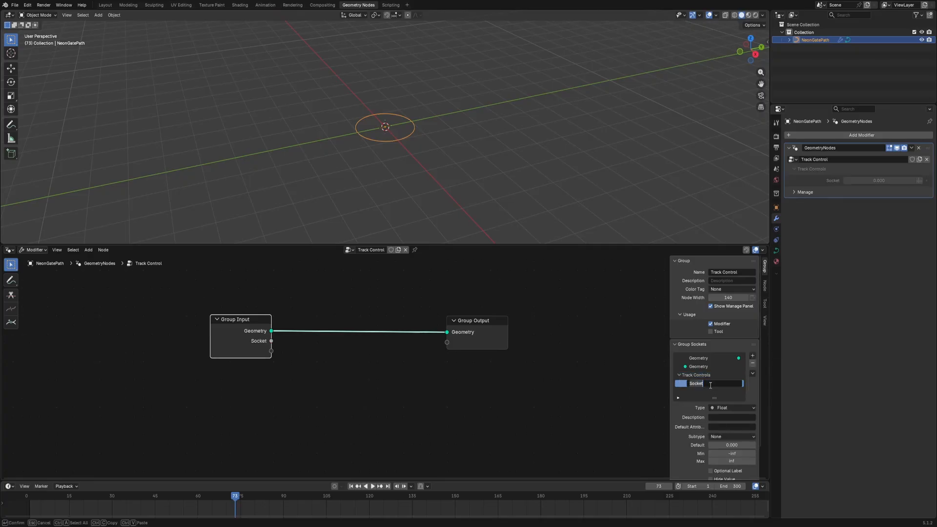
type("Width")
left_click(725, 409)
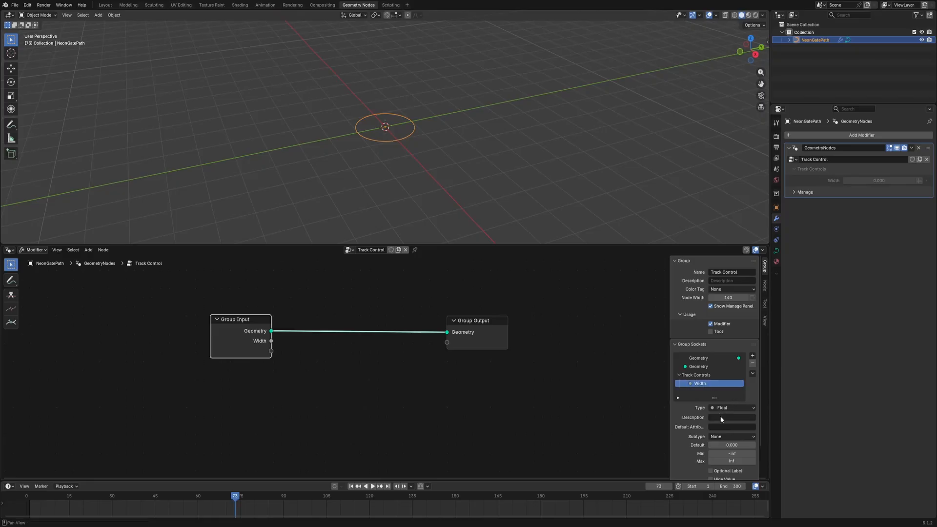
left_click(731, 406)
left_click(731, 406)
- Set the Width socket's default to 7, minimum to 1 and maximum to 15
scroll(731, 407, "down", 2)
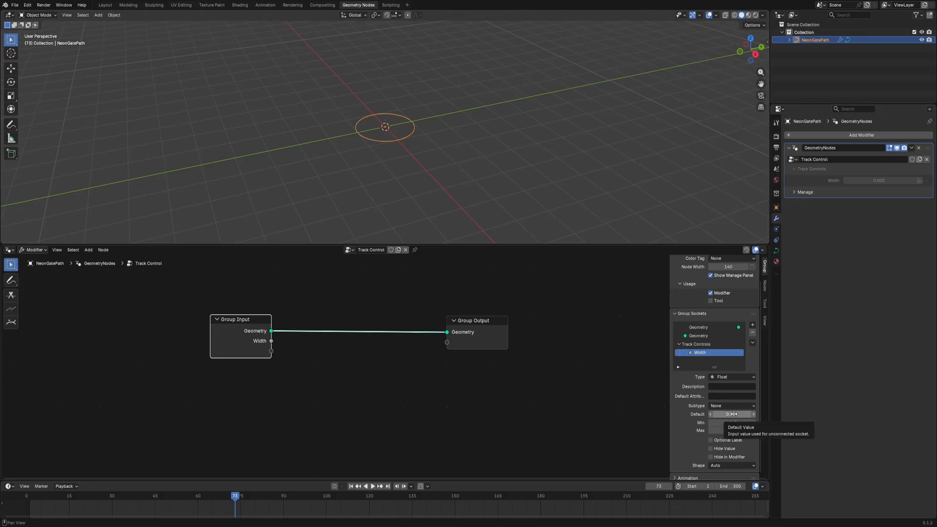
left_click(734, 414)
type("7")
left_click(734, 425)
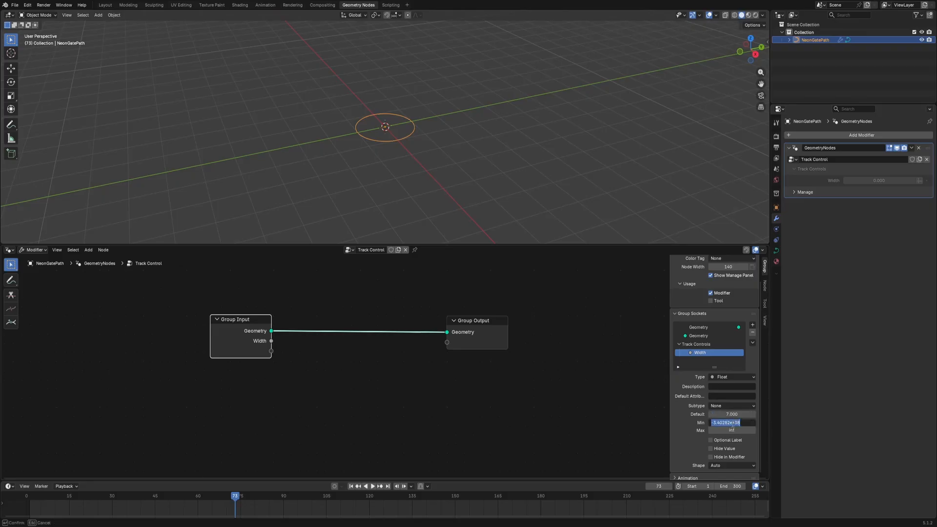
type("1")
left_click(734, 431)
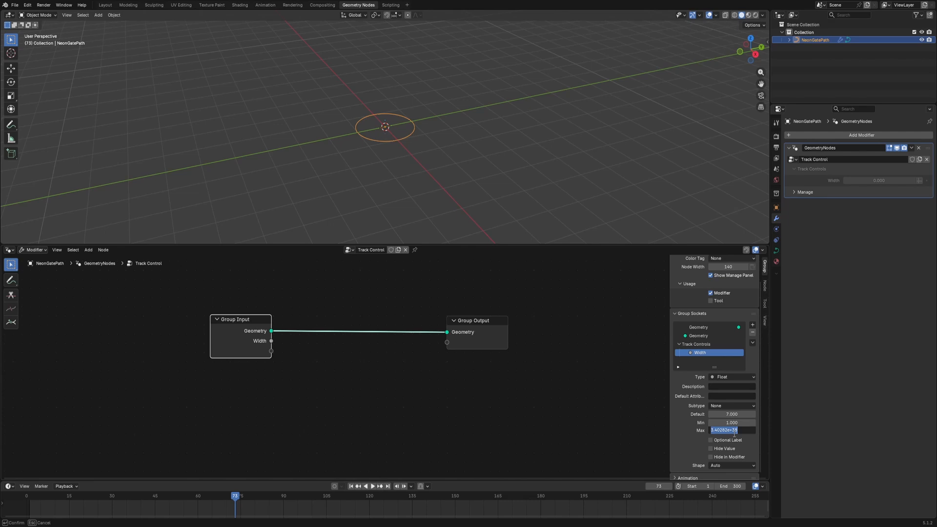
type("15")
key("Return")
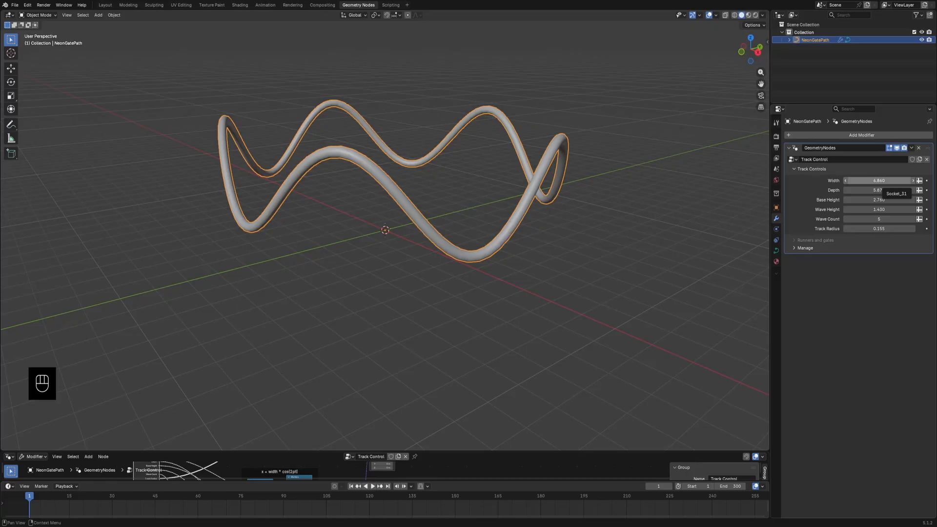
left_click_drag(879, 181, 884, 228)
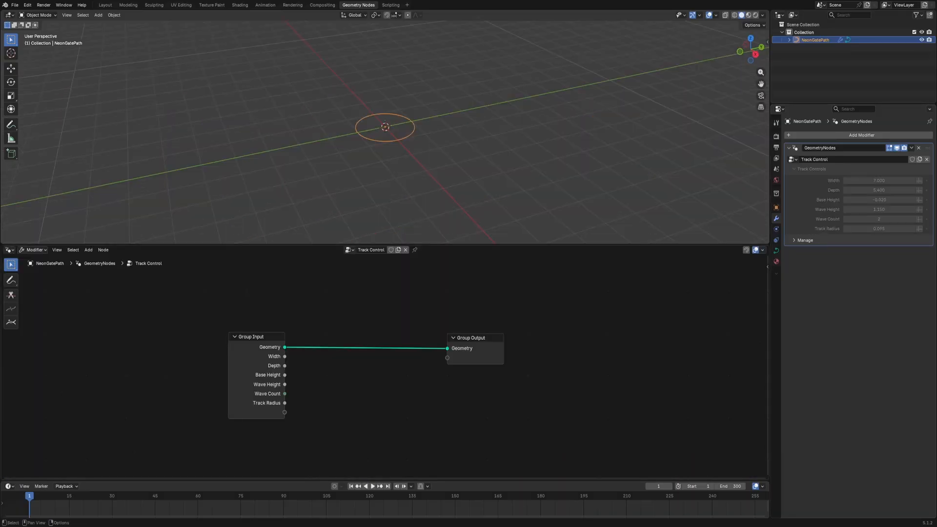
- Add a Resample Curve node in the empty space above the Group Input node
middle_click_drag(394, 352, 485, 467)
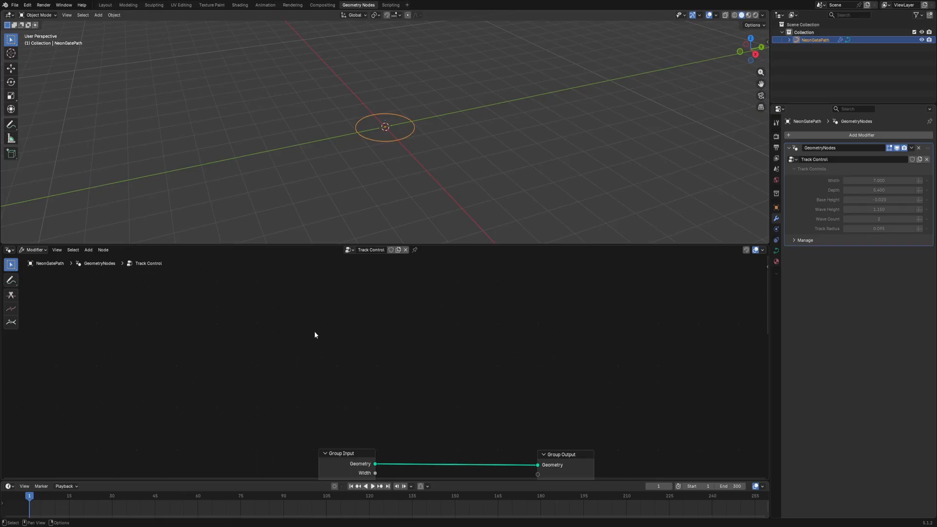
key("shift+a")
type("r")
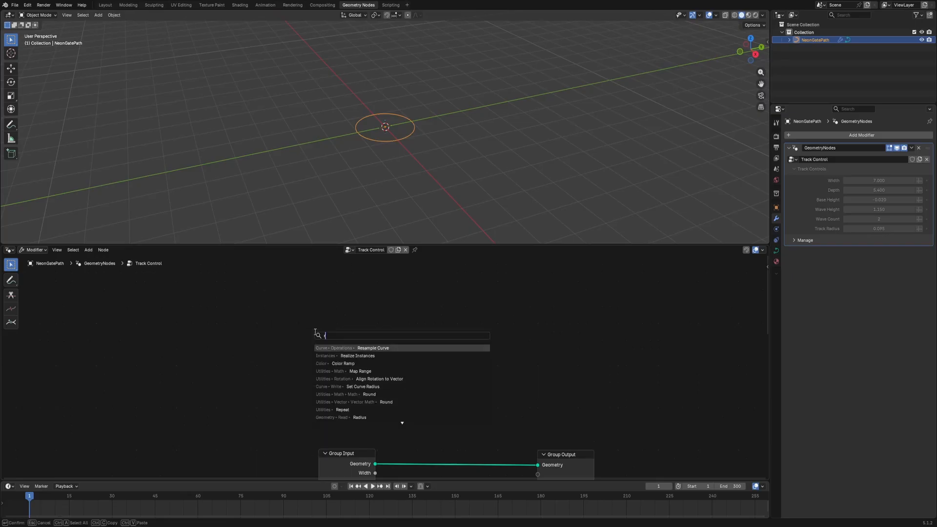
type("esample")
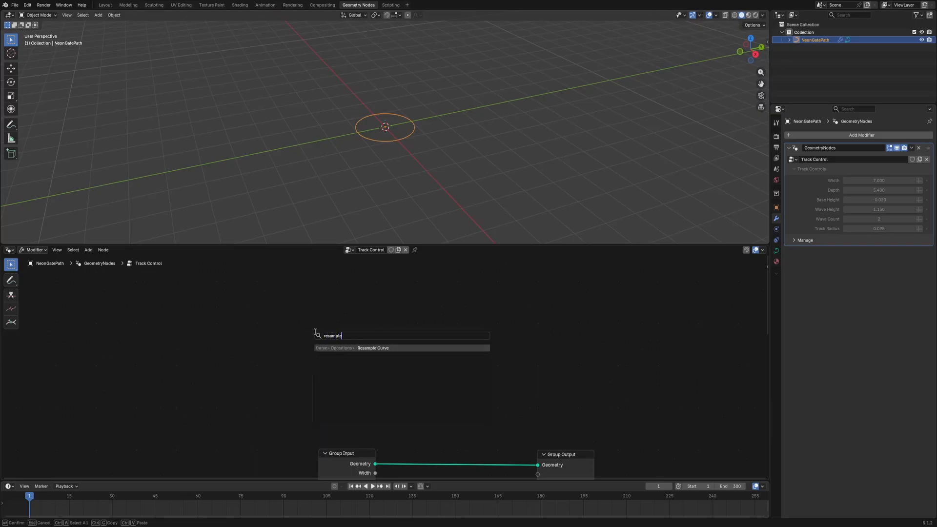
left_click(358, 349)
left_click(243, 312)
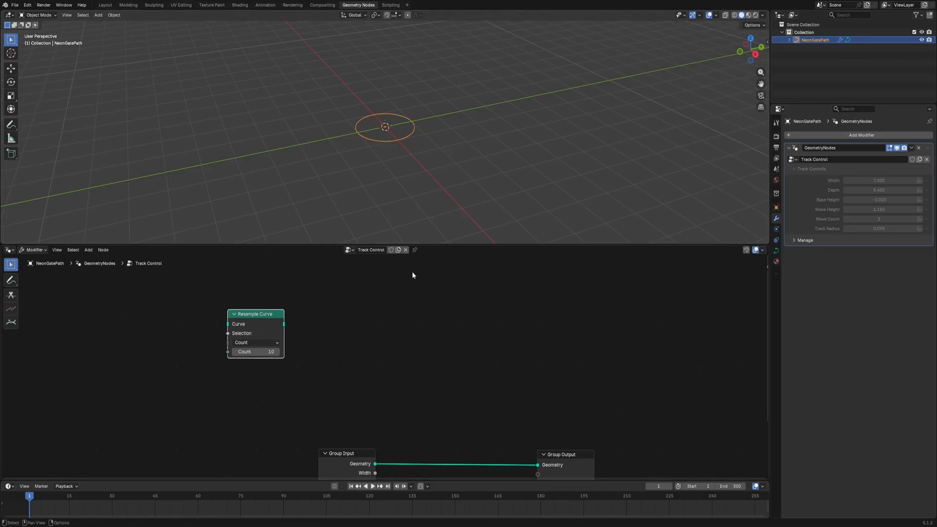
- Add a Spline Parameter node beside the Resample Curve node
key("shift+a")
mouse_move(426, 319)
type("spline")
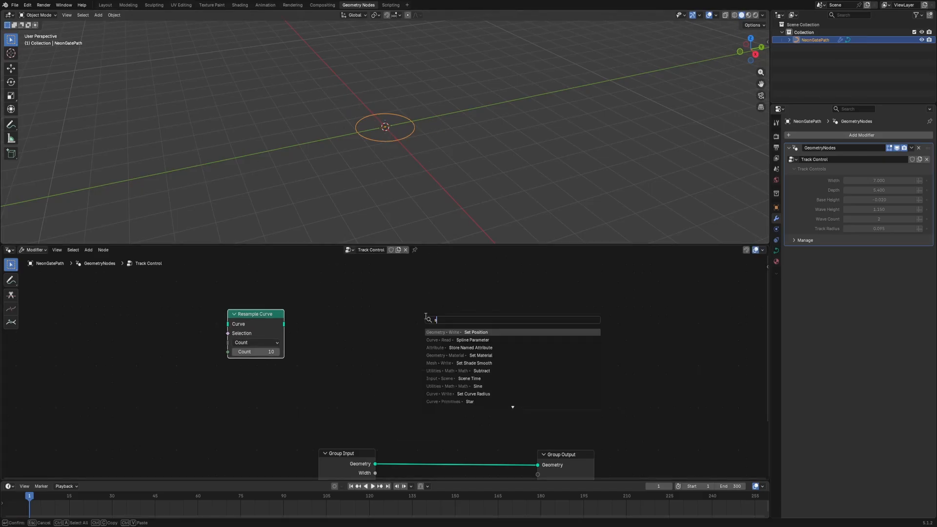
key("Down")
key("Down")
key("Down")
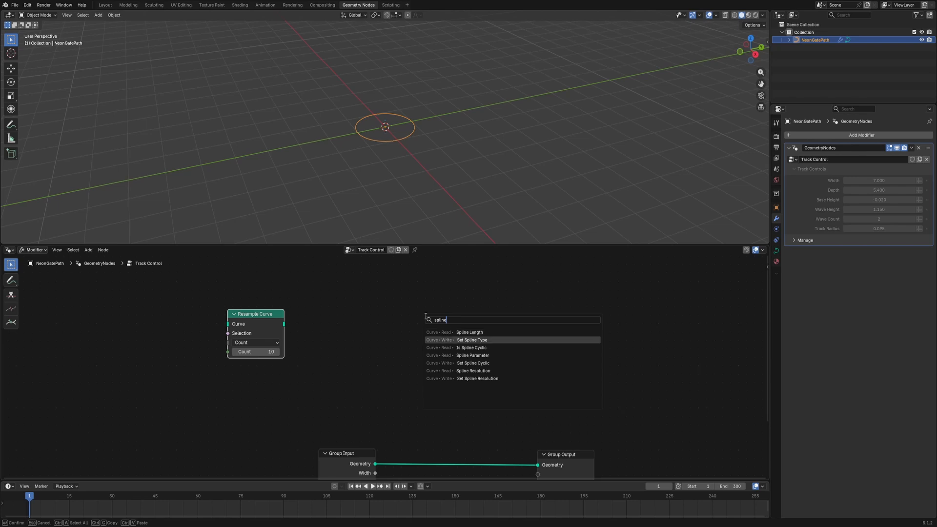
key("Return")
left_click(443, 329)
- Add a Set Position node beside the Spline Parameter node
key("shift+a")
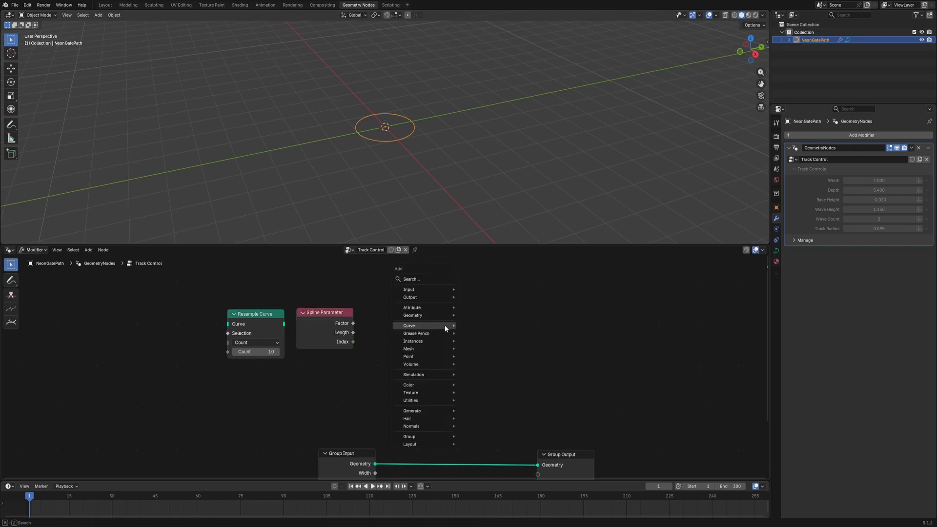
type("set posit")
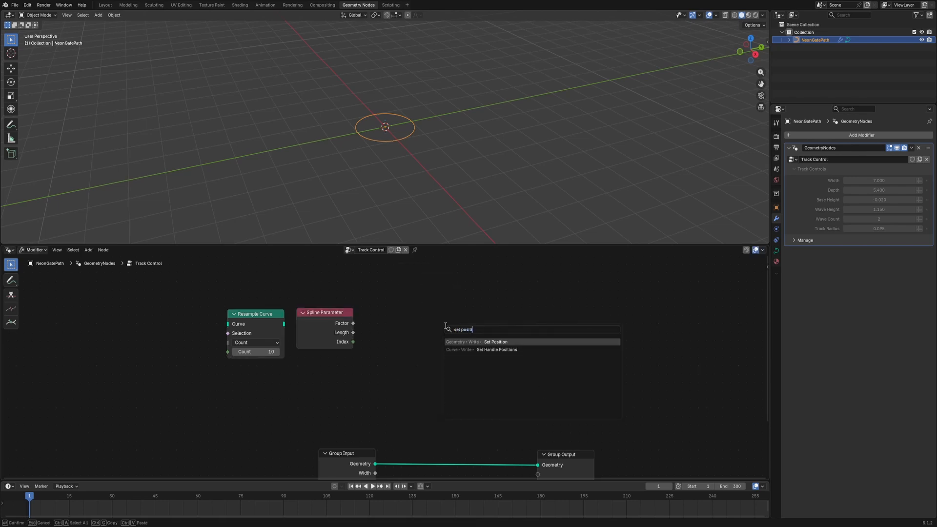
key("Return")
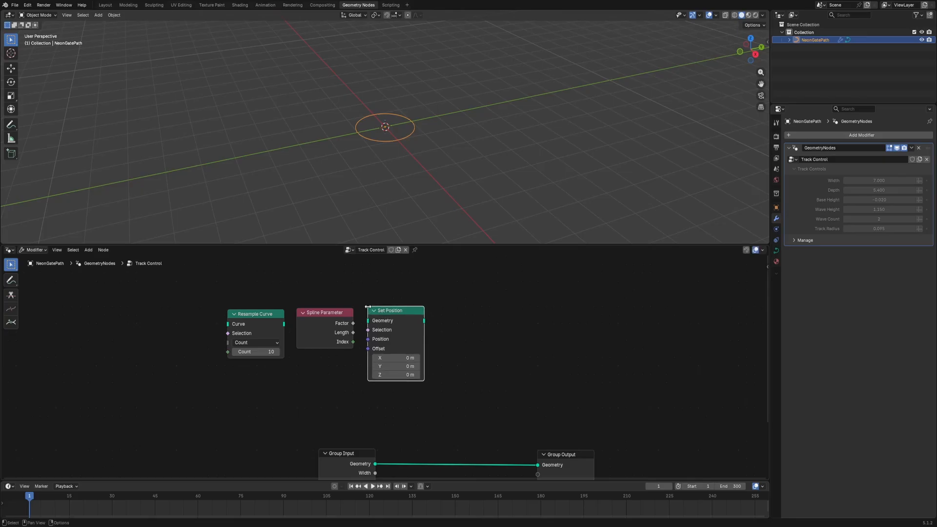
left_click(367, 308)
left_click(575, 271)
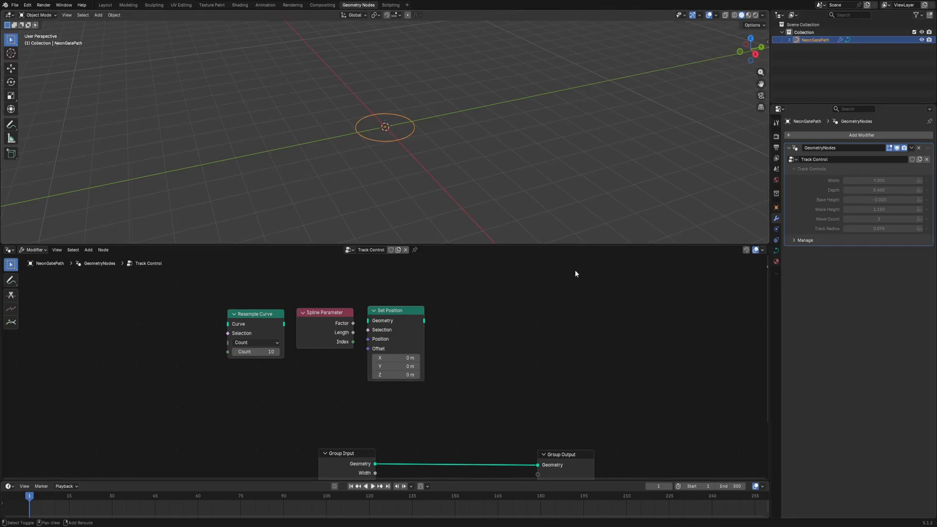
- Add a Curve Circle node beside the Set Position node
key("shift+a")
type("cur")
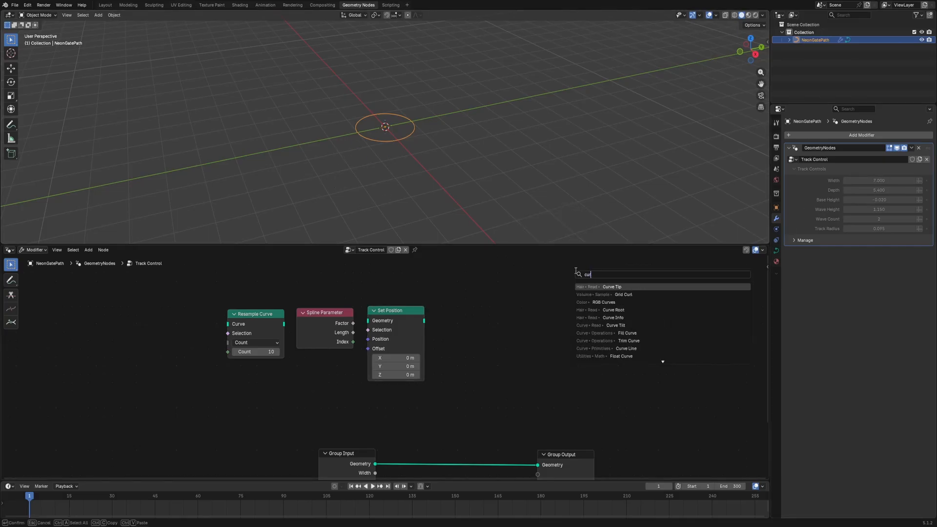
type("ve cir")
key("Return")
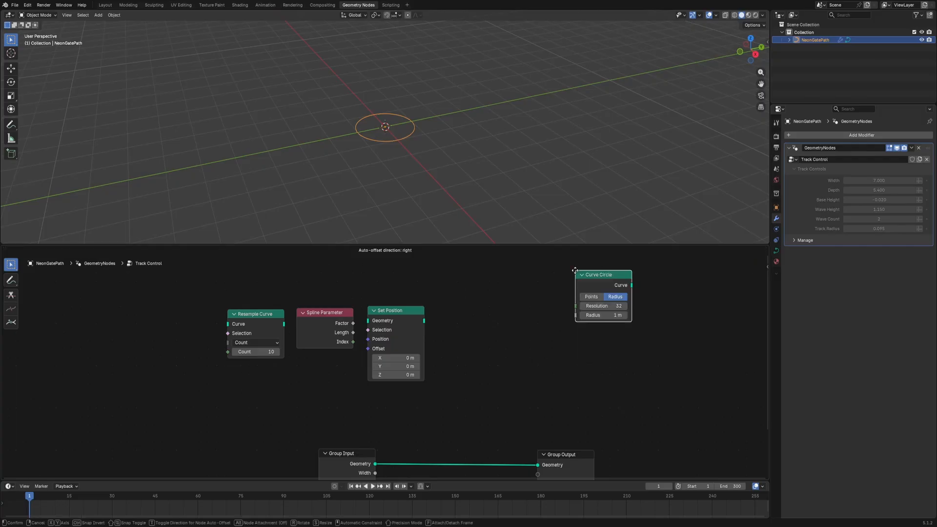
left_click(439, 314)
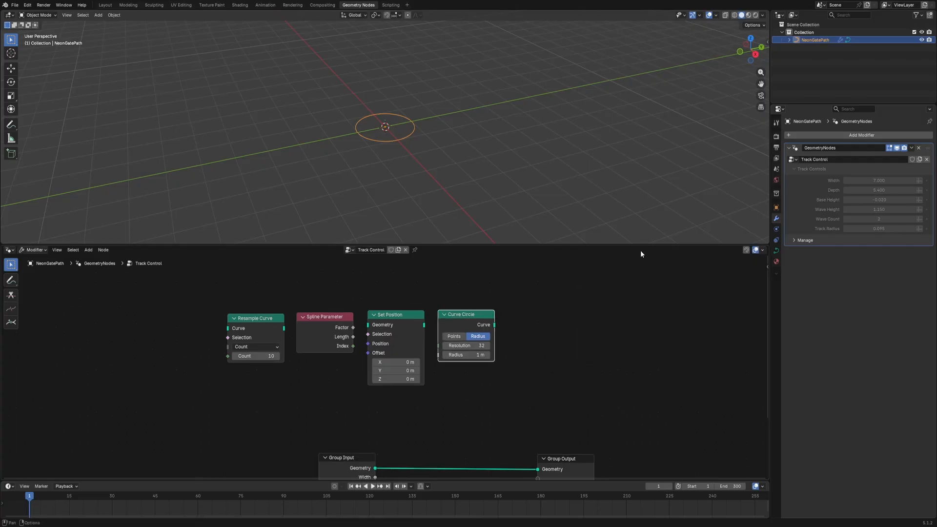
- Add a Curve to Mesh node beside the Curve Circle node
left_click(605, 298)
key("shift+a")
type("curve to mesh")
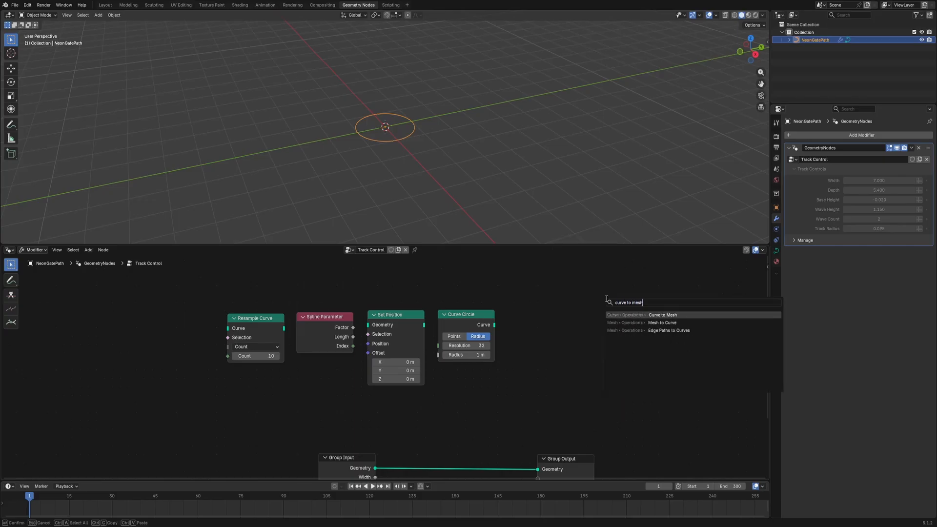
key("Return")
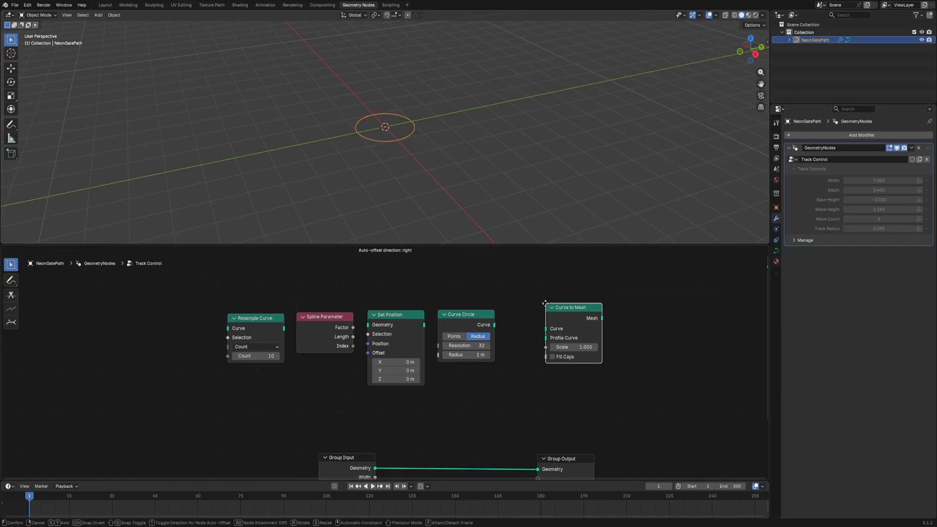
left_click(513, 312)
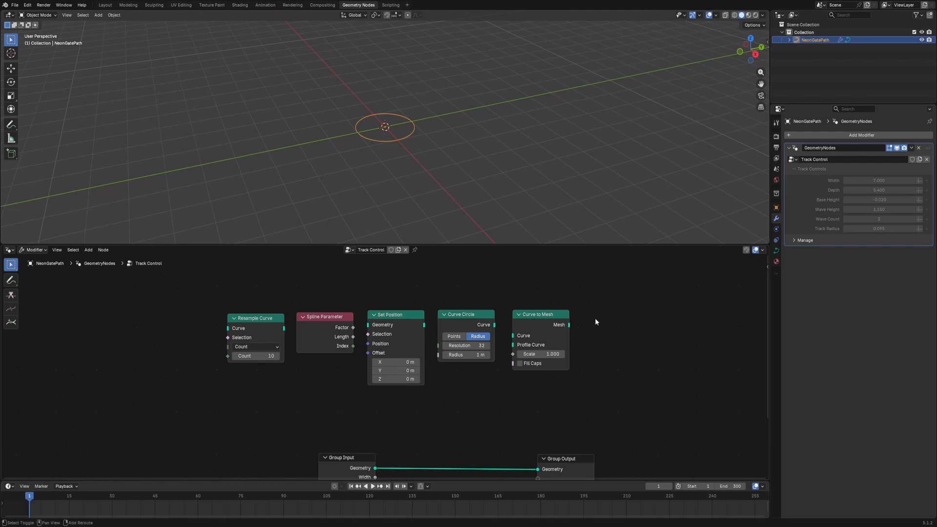
- Add a Join Geometry node beside the Curve to Mesh node
key("shift+a")
type("join")
key("Return")
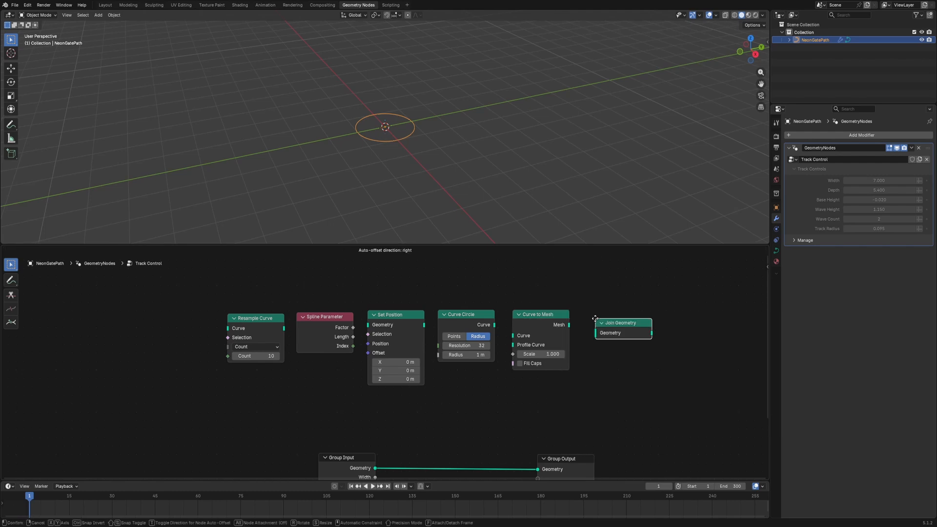
left_click(593, 316)
- Add a Combine XYZ node beside the Join Geometry node
middle_click_drag(640, 289, 485, 311)
scroll(482, 317, "down", 1)
left_click(517, 324)
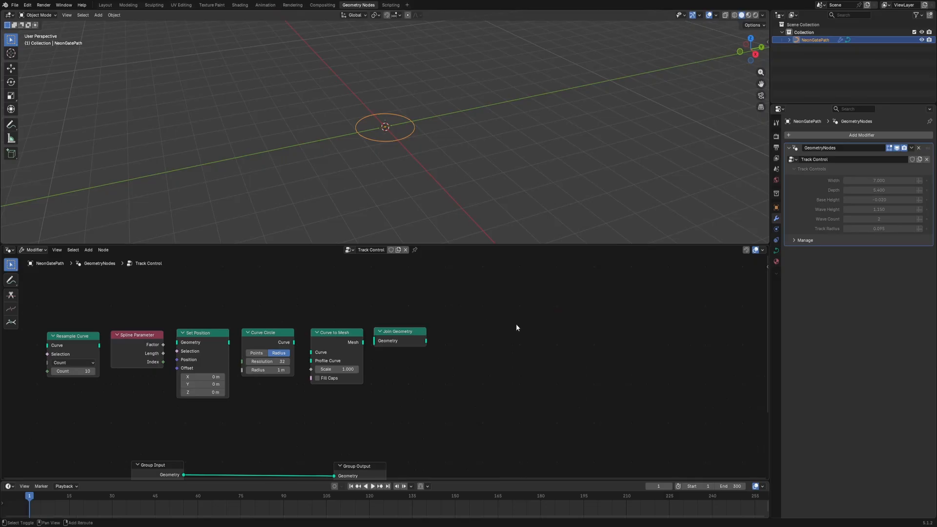
key("shift+a")
type("combine")
key("Return")
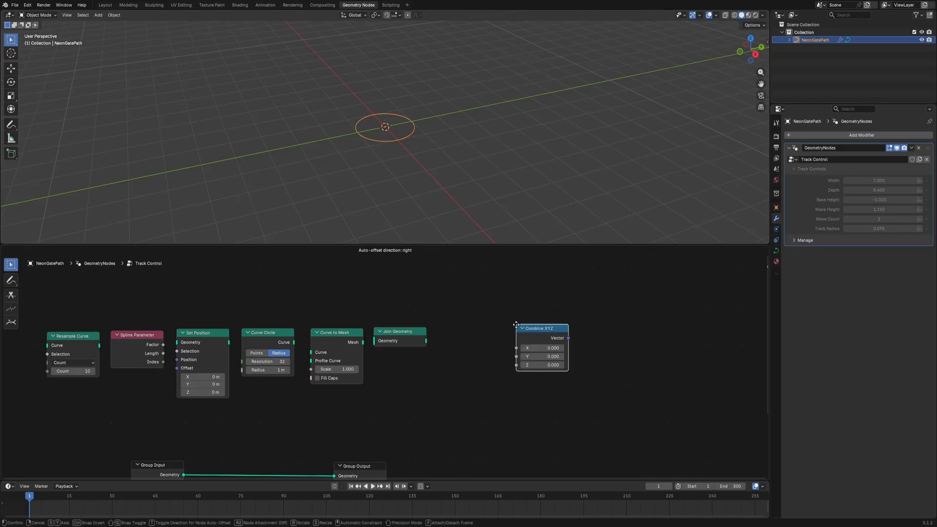
left_click(441, 329)
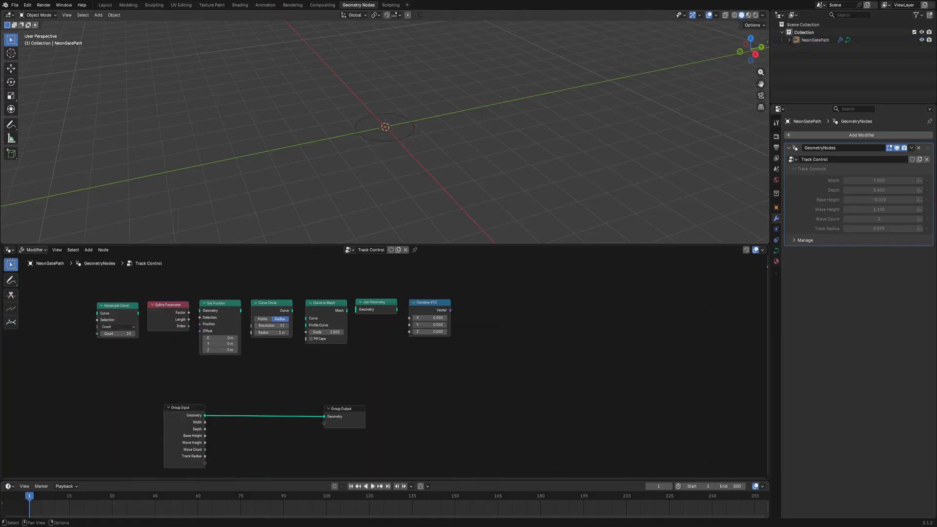
- Add five Multiply math nodes and two Sine math nodes beside the Combine XYZ node
key("shift+a")
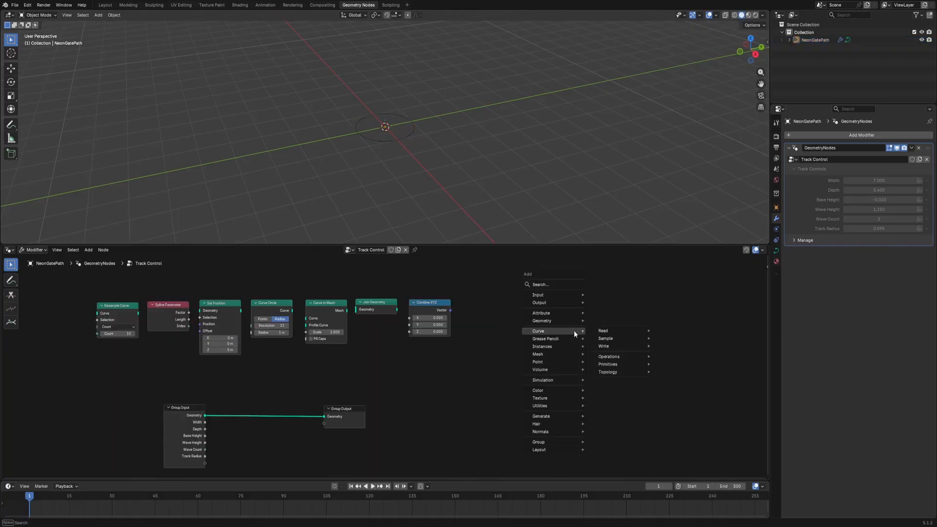
type("mult")
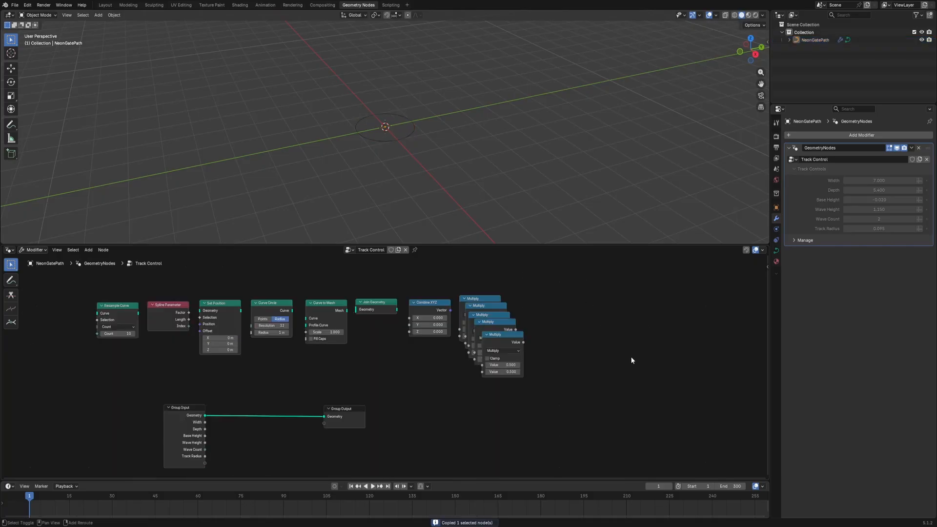
key("shift+a")
type("sine")
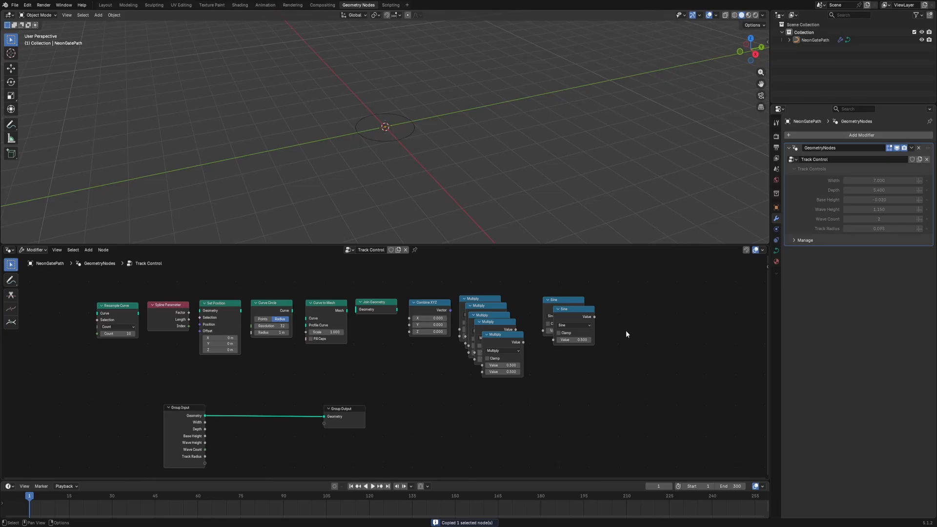
- Add a Cosine math node and an Add math node beside the Sine nodes
key("shift+a")
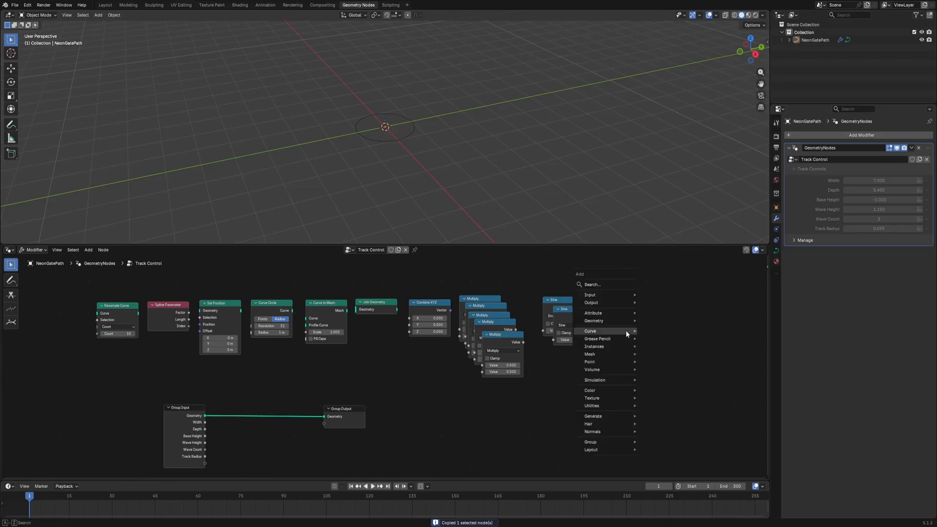
type("cos")
key("Return")
left_click(616, 303)
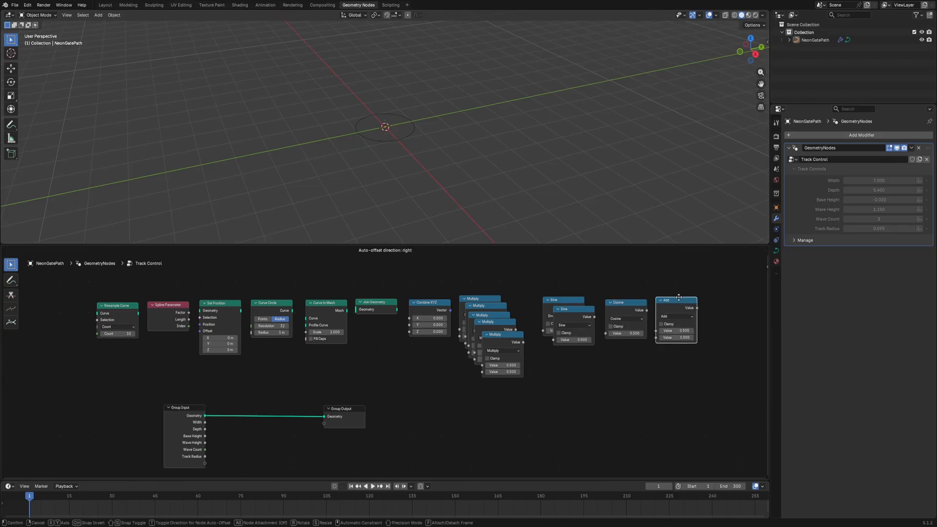
left_click(678, 297)
scroll(591, 352, "down", 1)
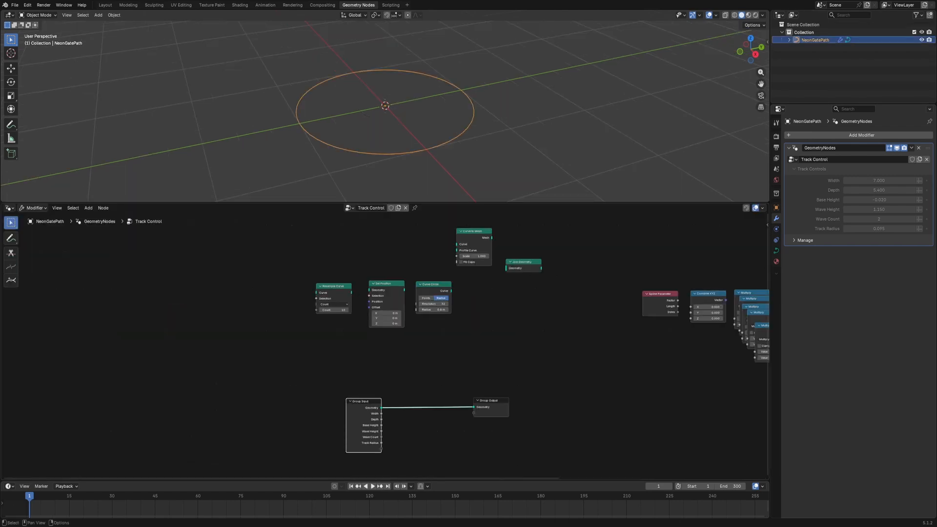
- Insert the Resample Curve node between Group Input and Group Output, and set its count to 128
scroll(387, 346, "up", 1)
left_click_drag(357, 412, 228, 379)
left_click_drag(327, 277, 301, 380)
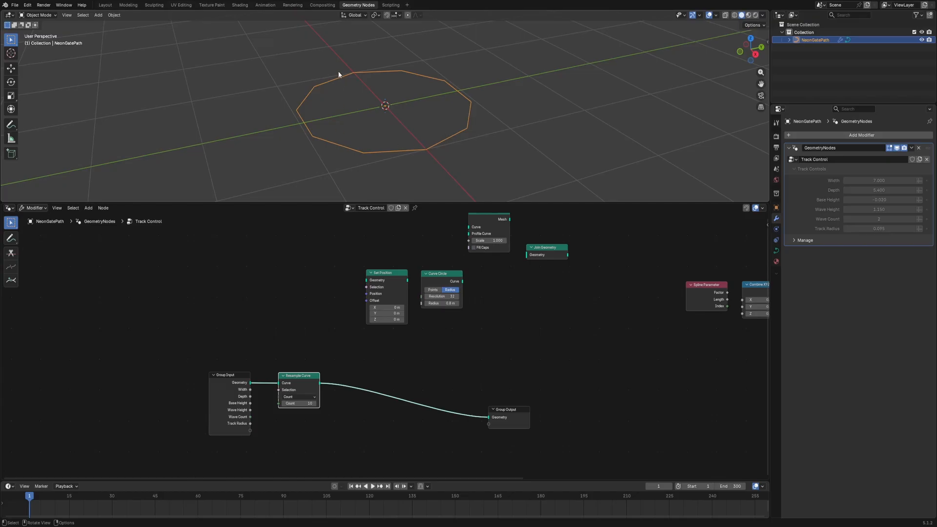
left_click(295, 407)
type("128")
key("Return")
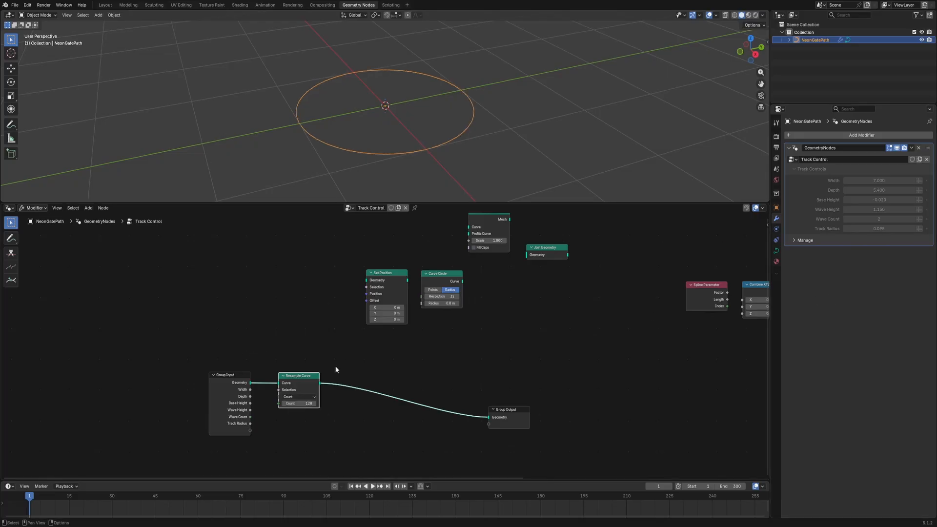
- Insert the Set Position node between the Resample Curve node and the Group Output
left_click_drag(320, 383, 362, 327)
left_click_drag(489, 417, 409, 413)
left_click_drag(373, 326, 362, 379)
scroll(363, 378, "down", 1)
middle_click_drag(363, 379, 367, 390)
left_click_drag(381, 392, 484, 425)
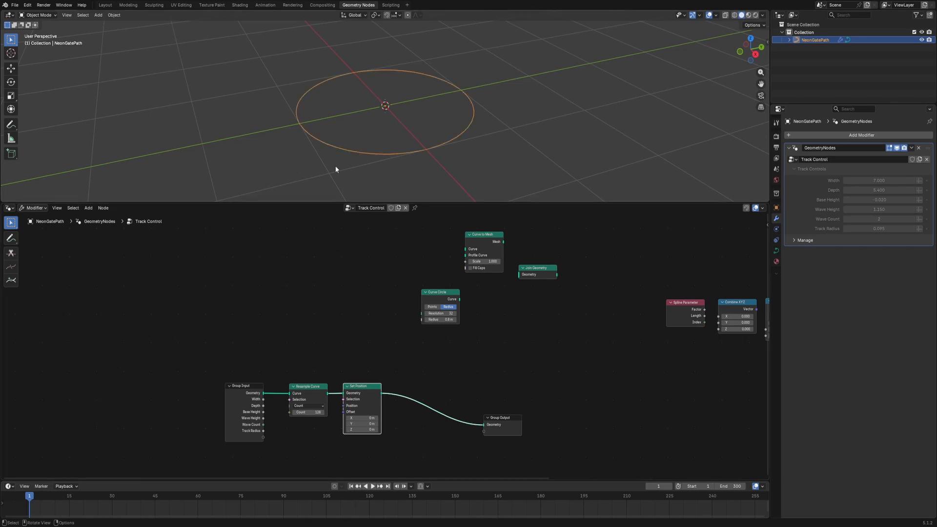
- Place the Curve Circle above Resample Curve, drive its radius from the Track Radius input and set its resolution to 16
left_click_drag(436, 299, 322, 321)
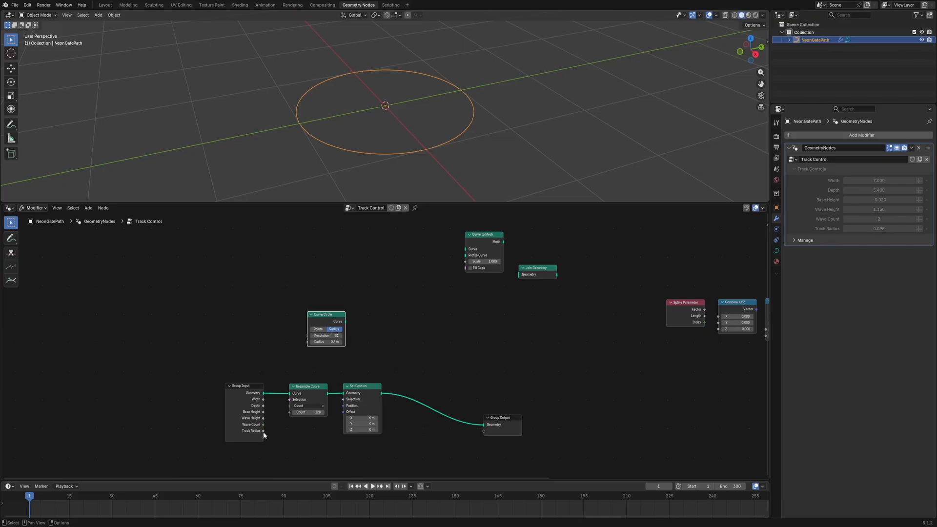
left_click_drag(264, 432, 312, 344)
left_click(329, 337)
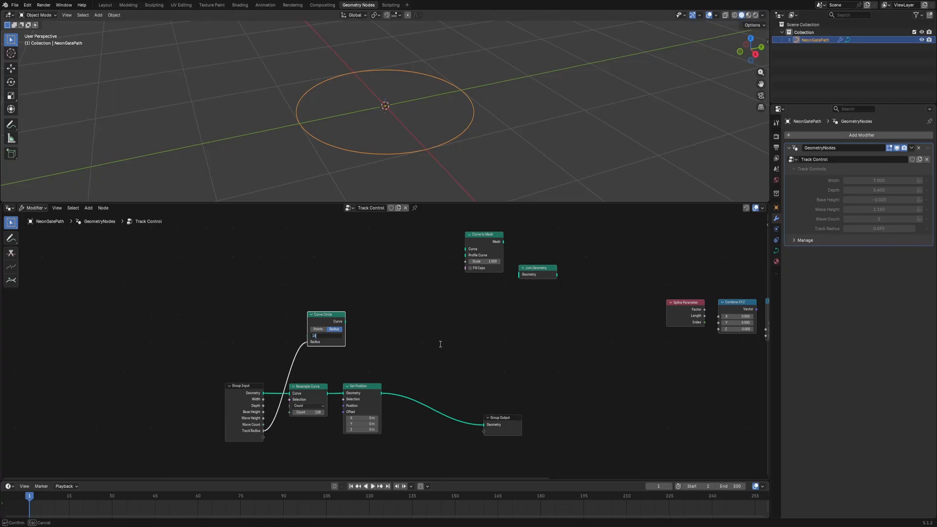
type("16")
key("Return")
- Feed the Set Position geometry and Curve Circle profile into Curve to Mesh, and route its mesh through Join Geometry to the Group Output
left_click_drag(474, 238, 381, 317)
left_click_drag(382, 397, 408, 344)
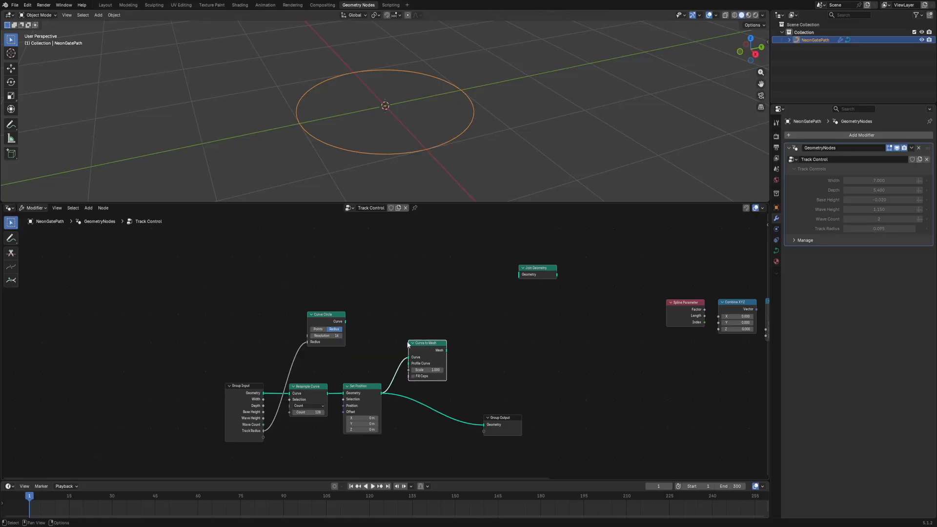
left_click_drag(346, 322, 539, 367)
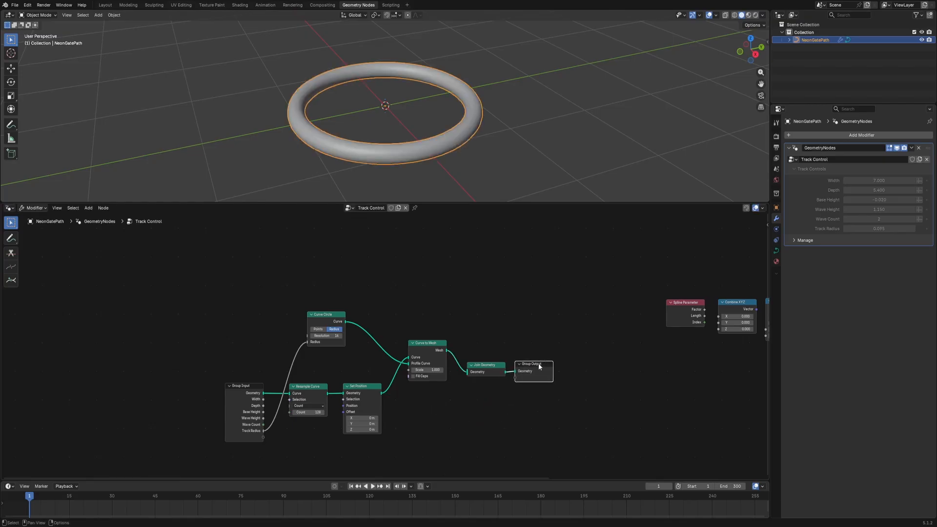
- Set the modifier's Track Radius to 0.145
left_click_drag(468, 203, 466, 200)
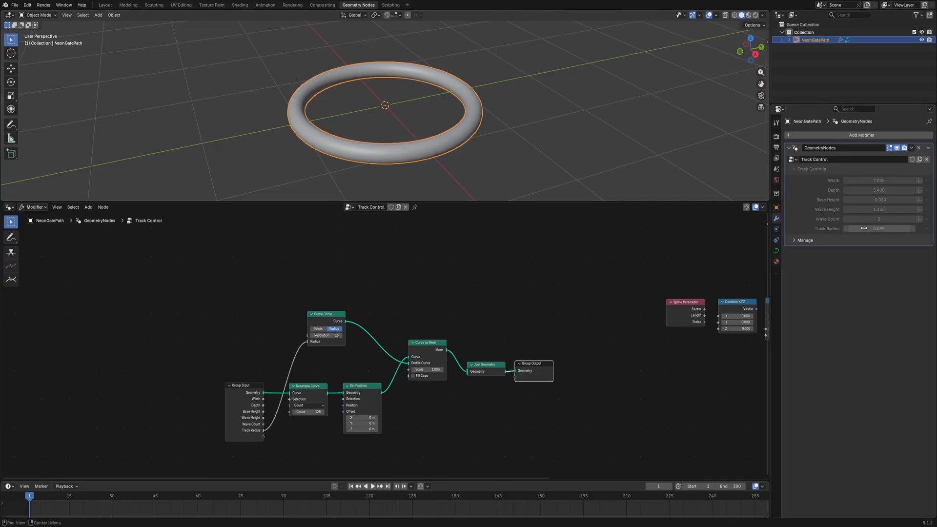
mouse_move(879, 229)
left_mouse_down()
mouse_move(908, 229)
mouse_move(873, 228)
left_mouse_up()
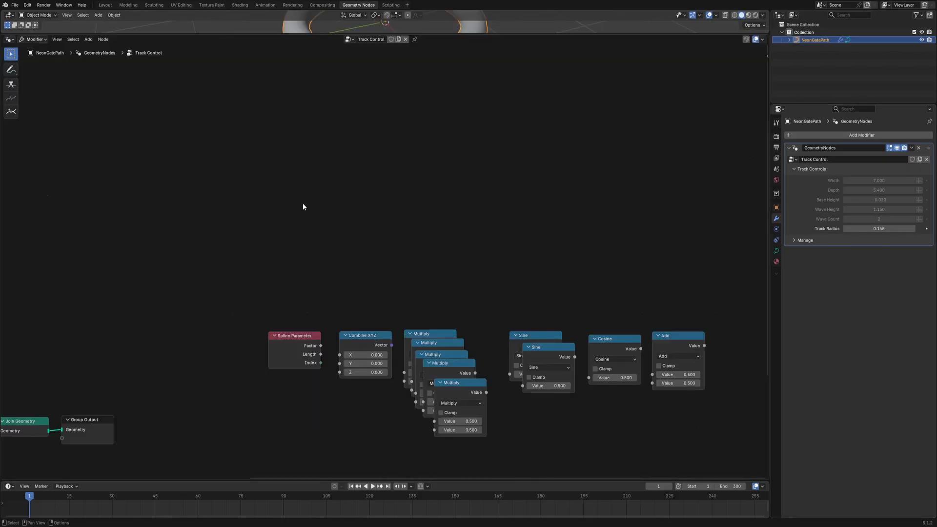
- Add a frame above the unused math nodes and label it "angle"
key("shift+a")
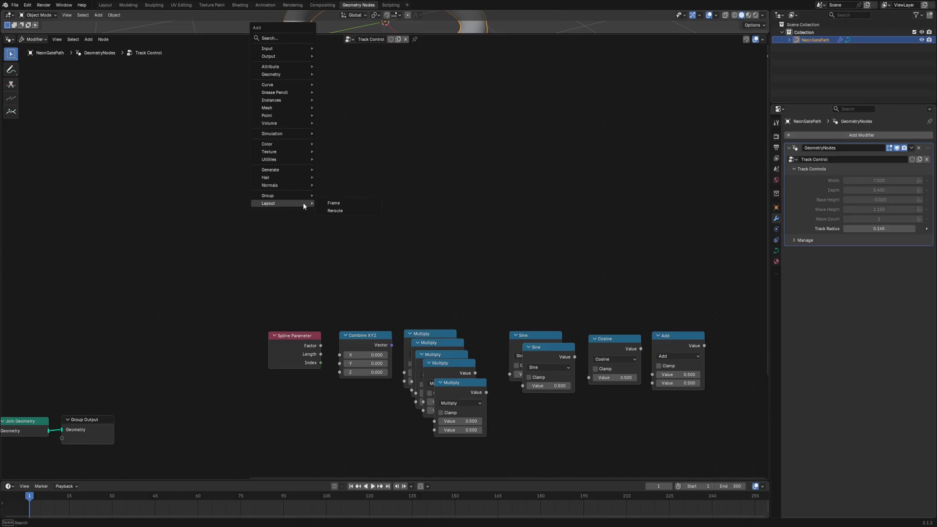
left_click(336, 203)
left_click(152, 174)
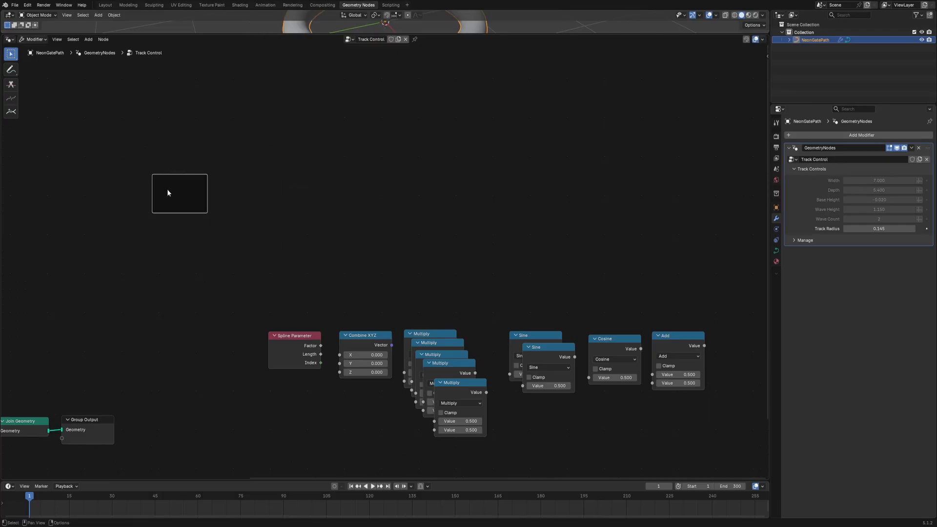
key("F2")
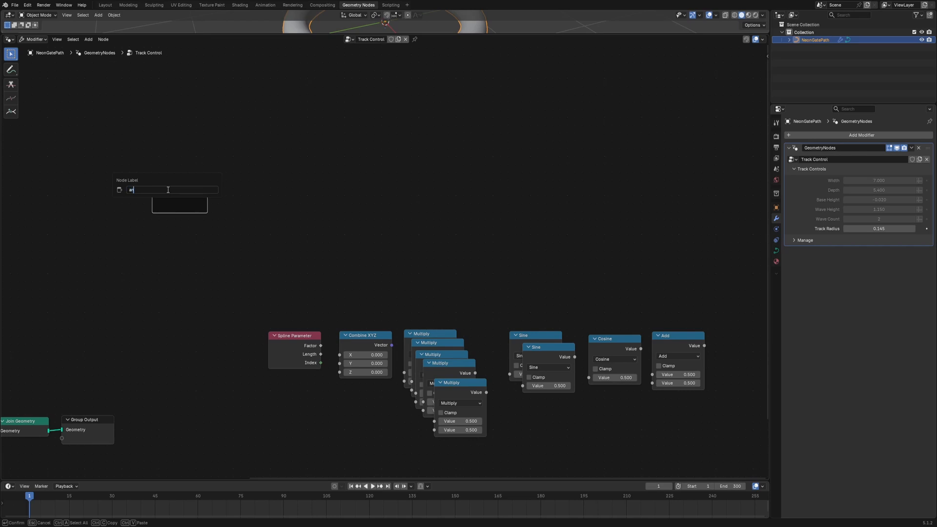
type("angle")
key("Return")
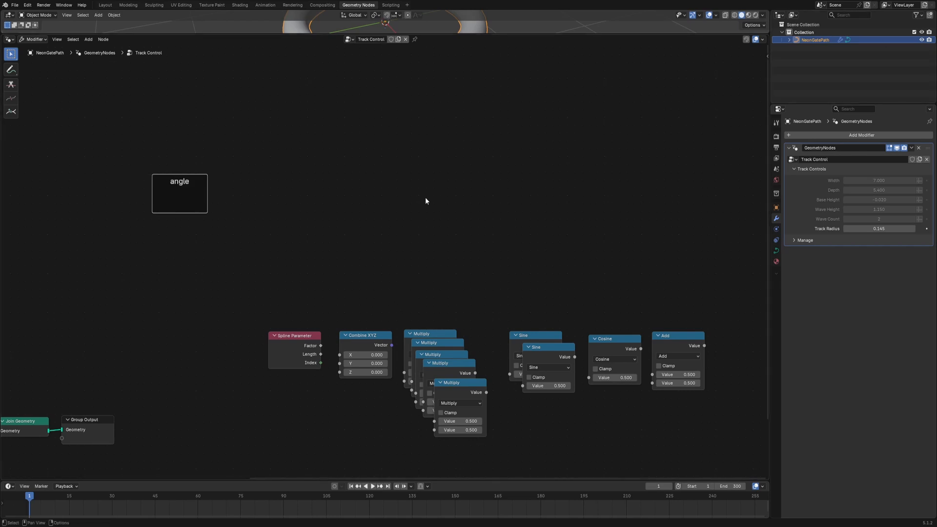
- Place Spline Parameter and a Multiply node in the angle frame, link Factor to Multiply and set its second value to pi*2
left_click_drag(293, 336, 175, 186)
left_click_drag(457, 388, 249, 177)
left_click_drag(202, 195, 225, 209)
left_click(253, 219)
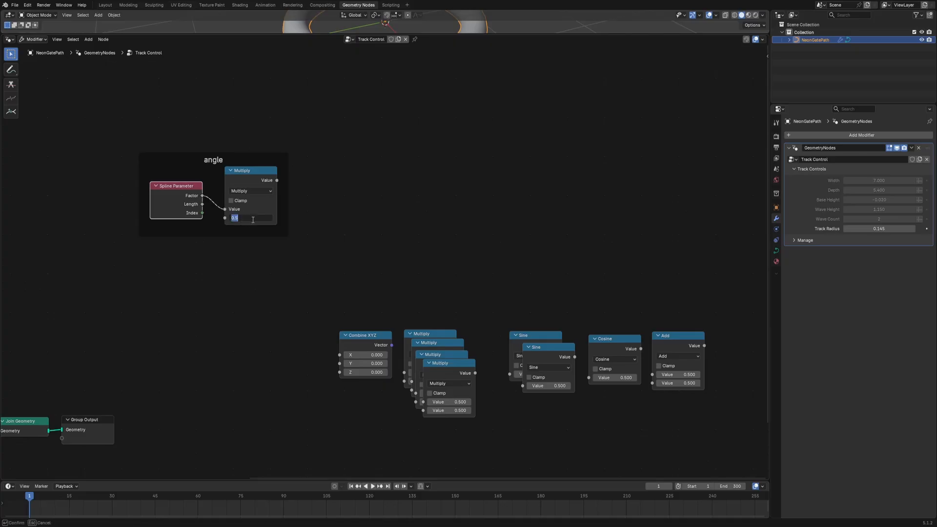
type("pi *2")
key("Return")
left_click(727, 104)
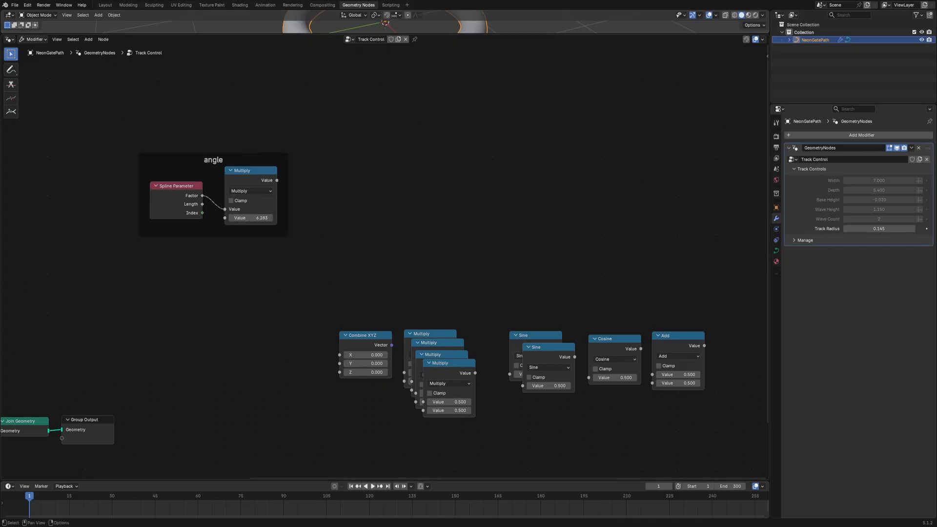
- Add a second frame beside the angle frame and label it "x = width * cos(2pit)"
middle_click_drag(418, 139, 295, 184)
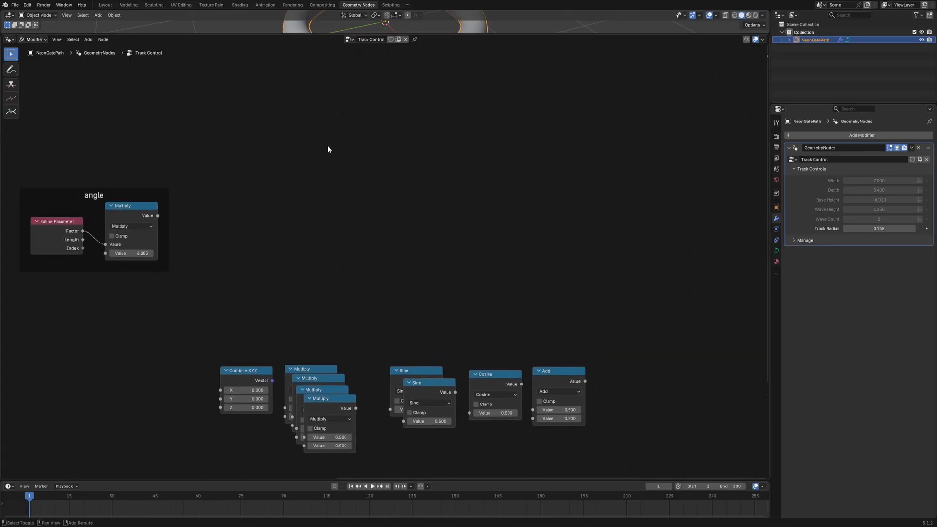
key("shift+a")
mouse_move(288, 185)
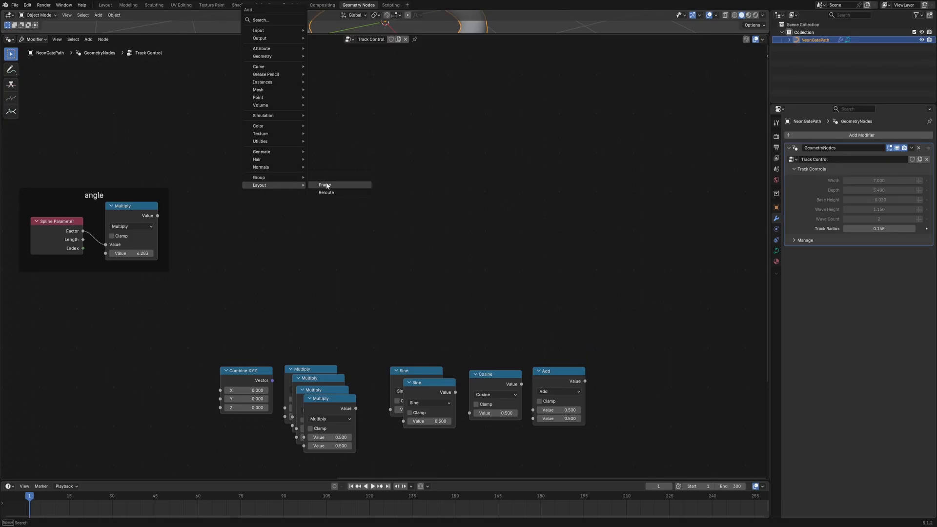
left_click(332, 185)
left_click(268, 159)
key("F2")
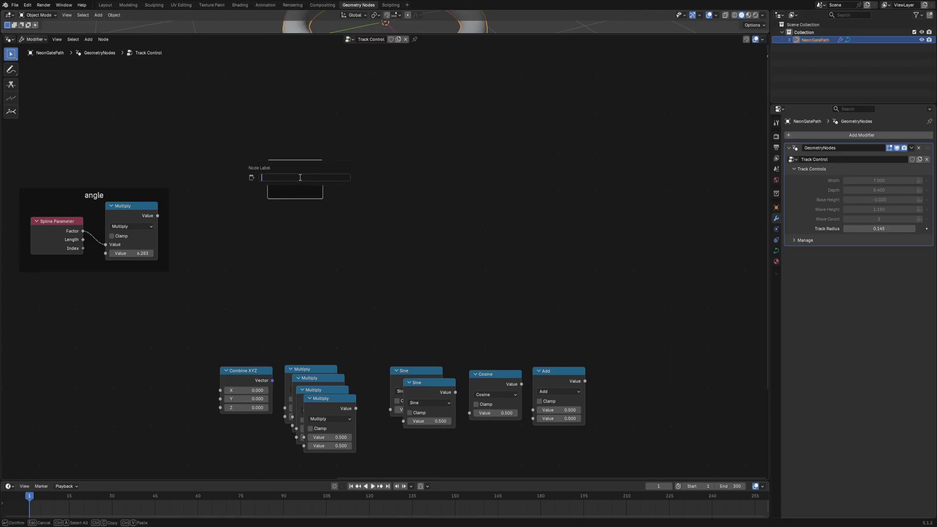
type("x = width * cos(2pit")
key("Return")
- Move the Cosine node and one Multiply node into the "x = width * cos(2pit)" frame
left_click_drag(490, 375, 296, 181)
left_click_drag(318, 404, 378, 172)
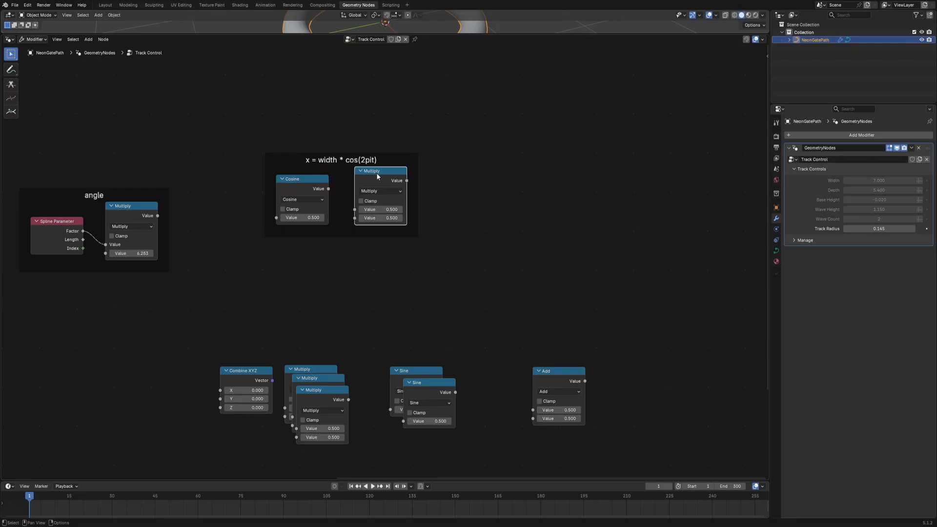
- Link the angle Multiply through Cosine into the x frame's Multiply node, and connect the Group Input's Width to its second value
left_click(157, 218)
left_click_drag(158, 217, 276, 219)
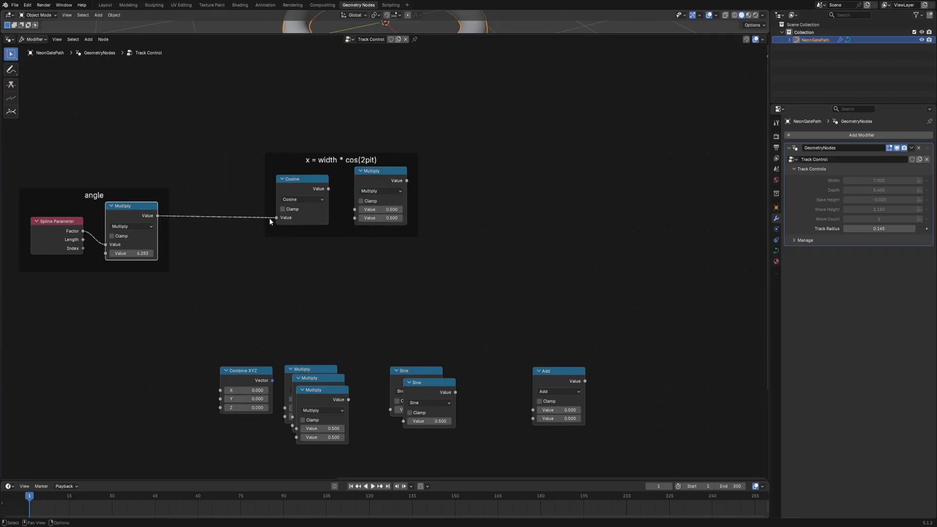
left_click_drag(328, 189, 354, 209)
middle_click_drag(350, 247, 542, 276)
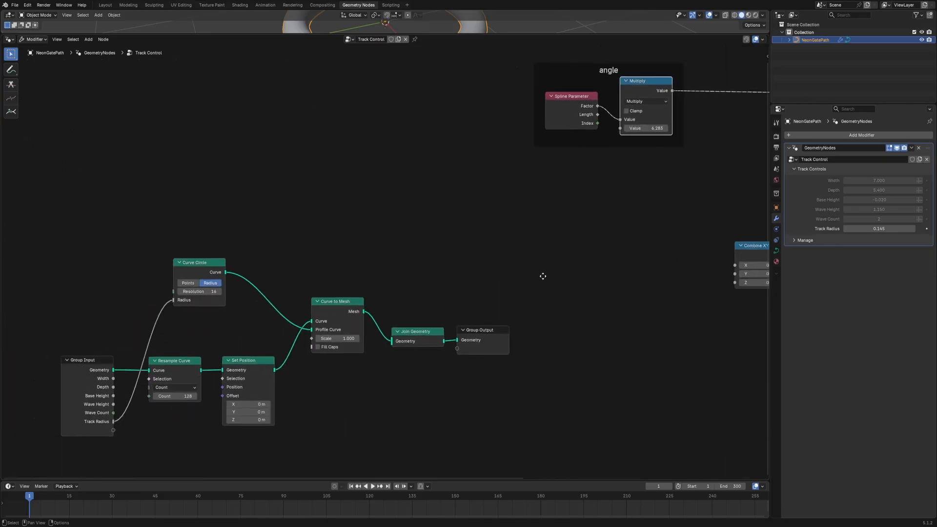
middle_click_drag(560, 207, 420, 244)
scroll(381, 263, "down", 1)
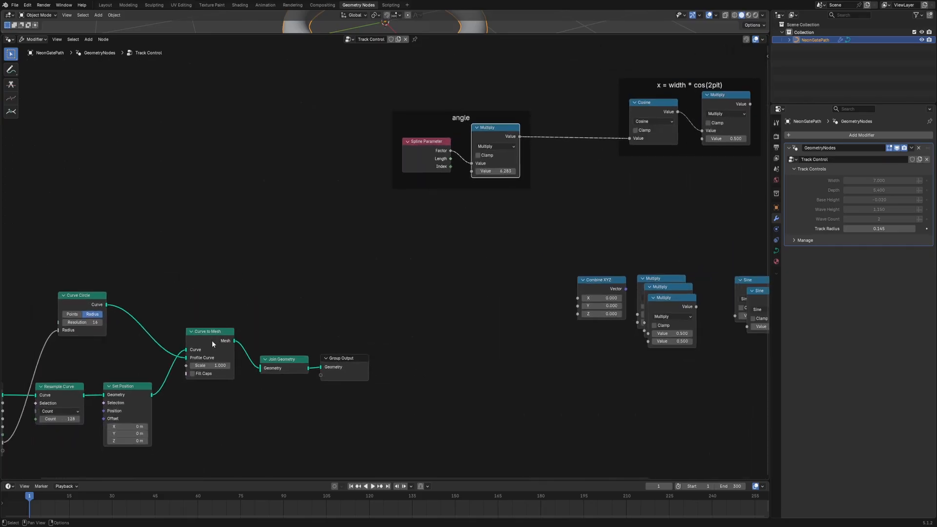
middle_click_drag(263, 307, 297, 281)
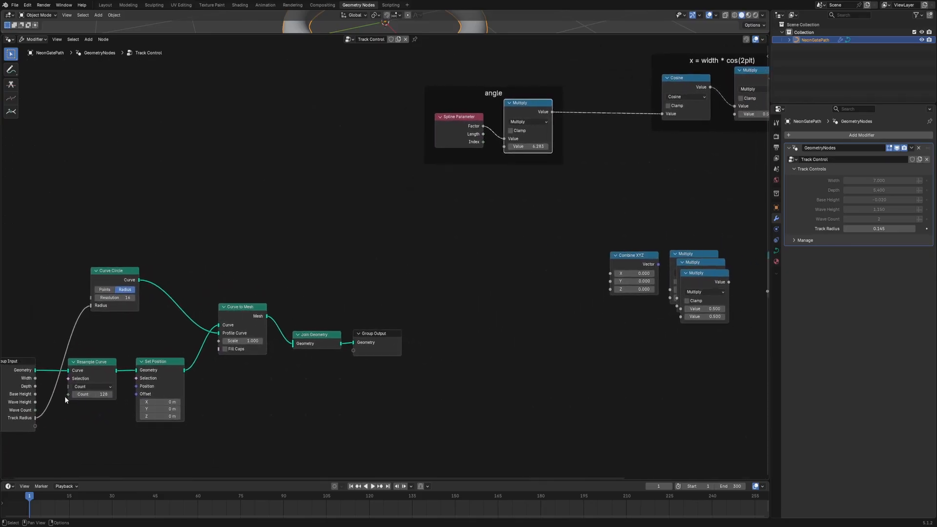
left_click_drag(35, 378, 735, 113)
middle_click_drag(706, 192, 555, 241)
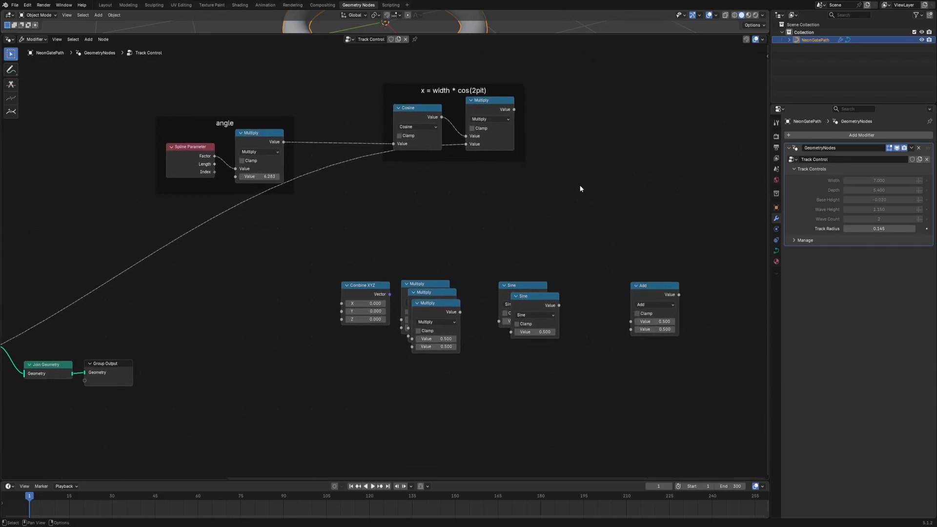
- Move the x frame up and add a frame below it labelled "y = depth * sin(2pit)"
left_click_drag(579, 185, 343, 61)
left_click_drag(432, 119, 417, 61)
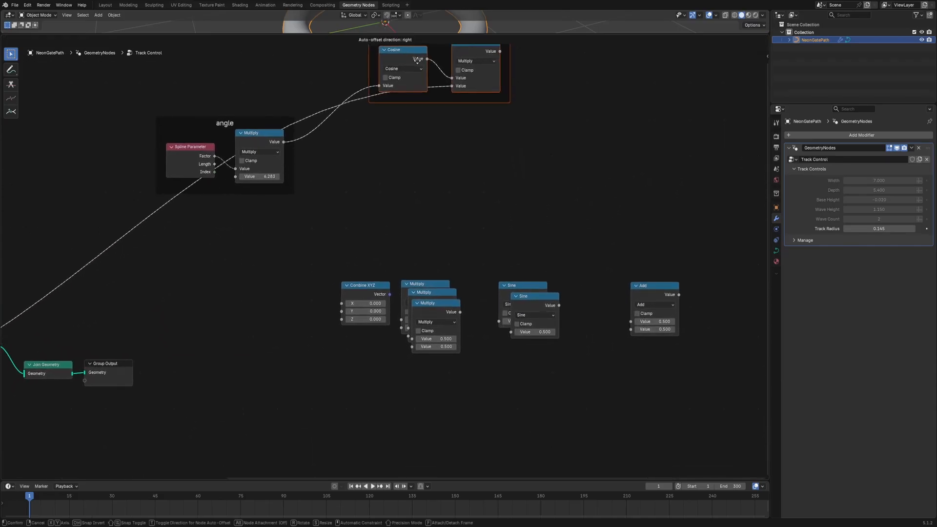
key("shift+a")
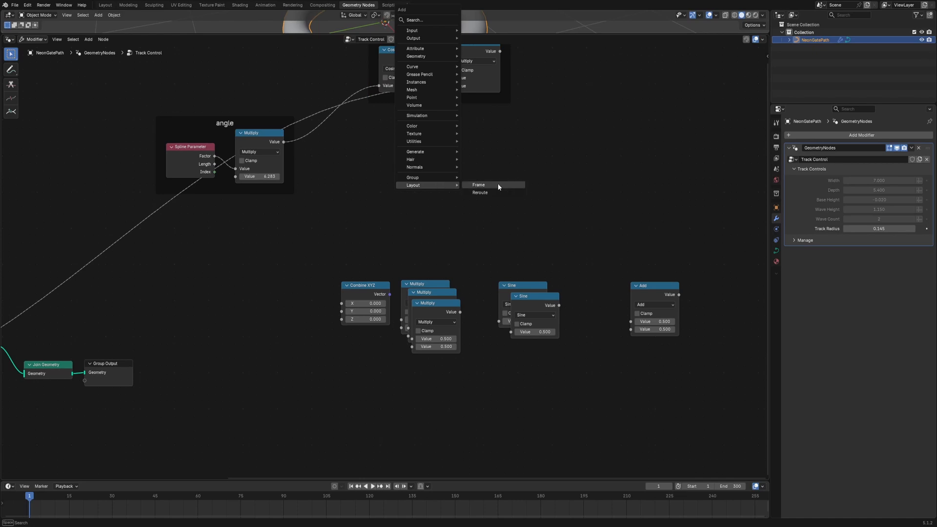
left_click(496, 184)
left_click(393, 159)
key("F2")
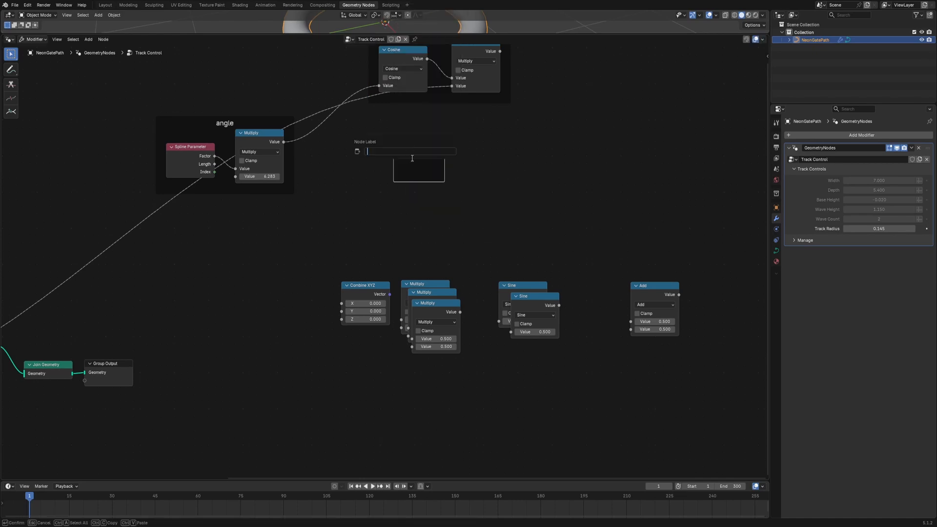
type("y = depth  * sin(2pit)")
key("Return")
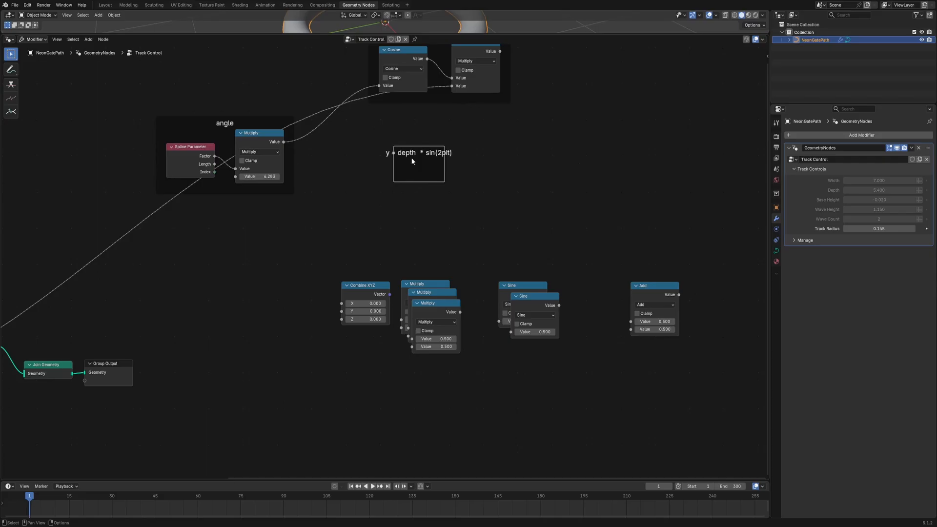
- Move a Sine and a Multiply node into the y frame, and link the angle output through Sine into Multiply
left_click_drag(522, 303, 414, 179)
left_click_drag(434, 305, 489, 165)
left_click_drag(284, 142, 406, 206)
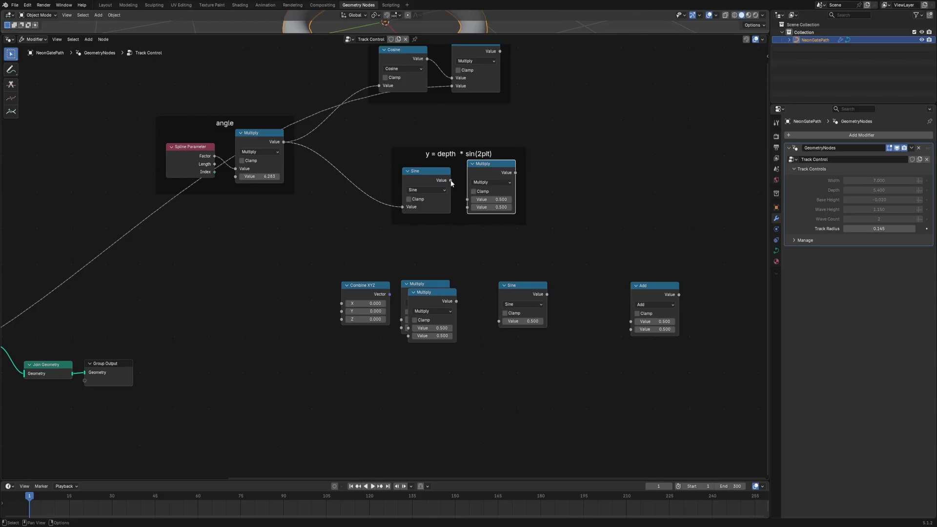
left_click_drag(451, 180, 467, 200)
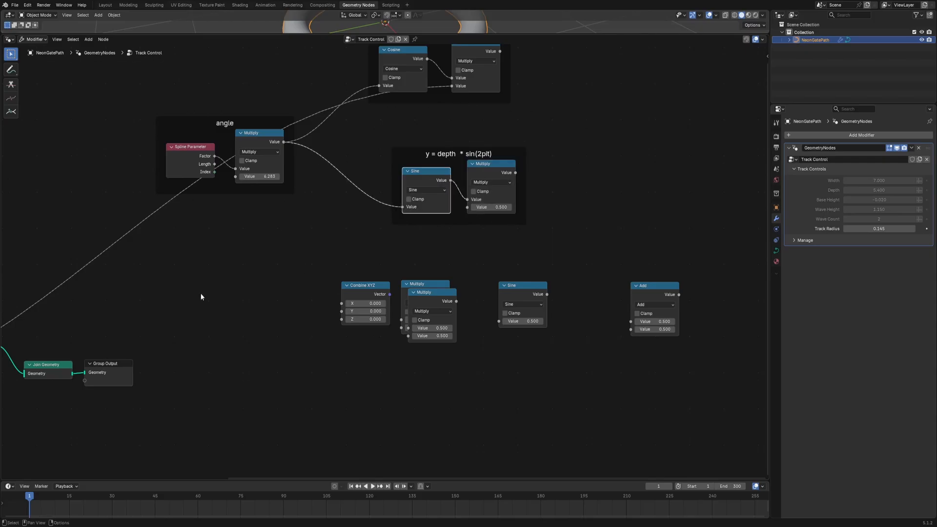
- Connect the Group Input's Depth to the second value of the y frame's Multiply node
middle_click_drag(201, 297, 393, 272)
scroll(396, 262, "down", 4)
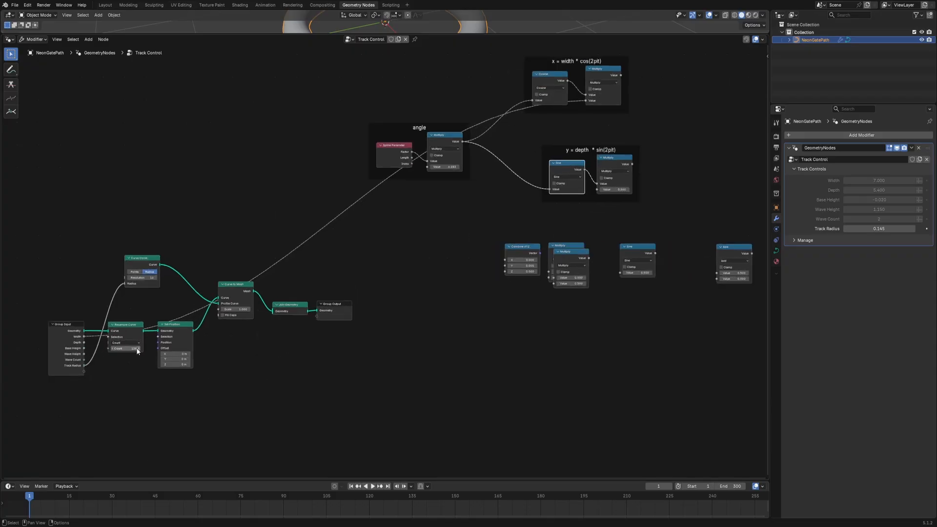
left_click_drag(84, 342, 597, 189)
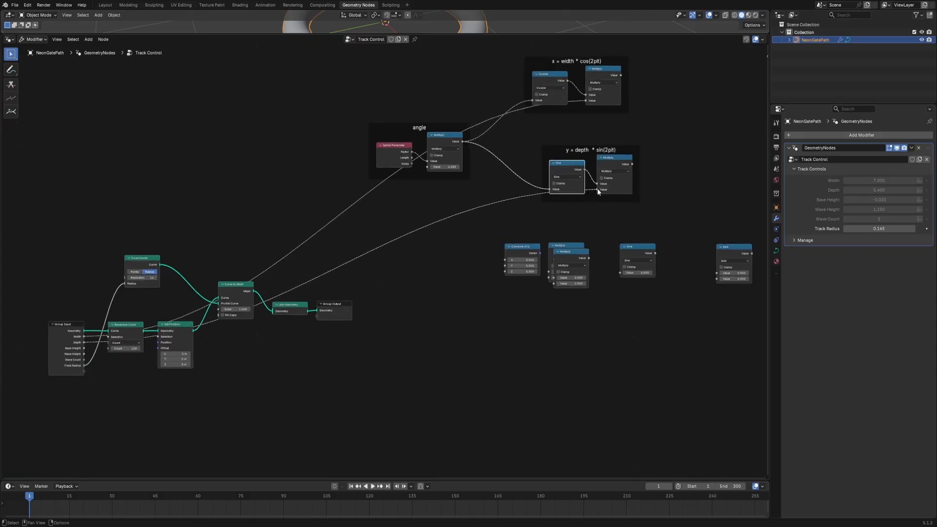
- Shift the three frames up and add a frame below them labelled "z = Base Height +wave height * sin(2 pi t * wavecount)"
middle_click_drag(598, 192, 496, 264)
left_click_drag(592, 256, 238, 114)
left_click_drag(299, 182, 237, 113)
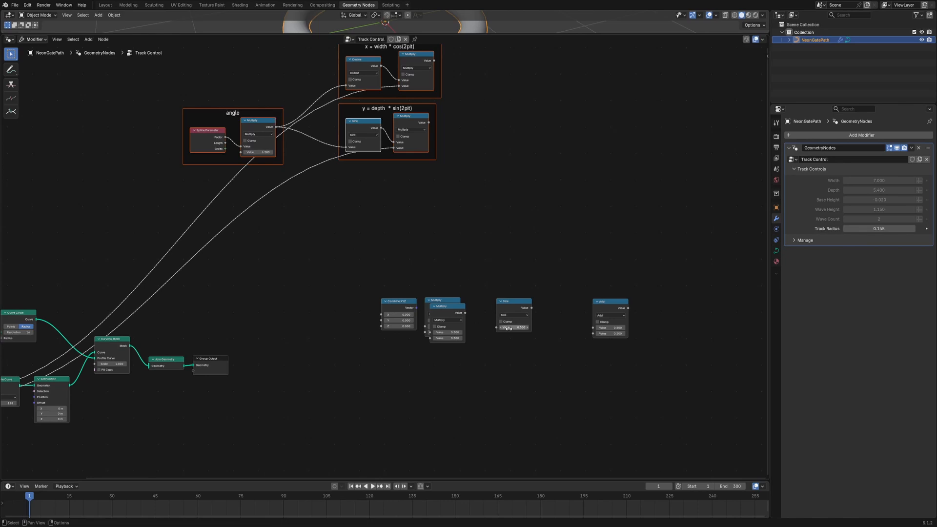
left_click(406, 206)
key("shift+a")
mouse_move(414, 229)
left_click(461, 229)
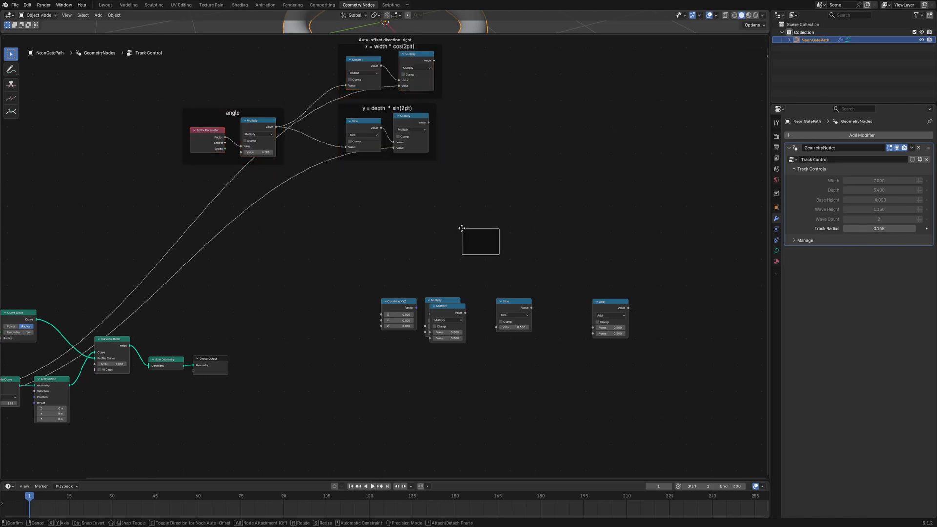
left_click(365, 208)
key("F2")
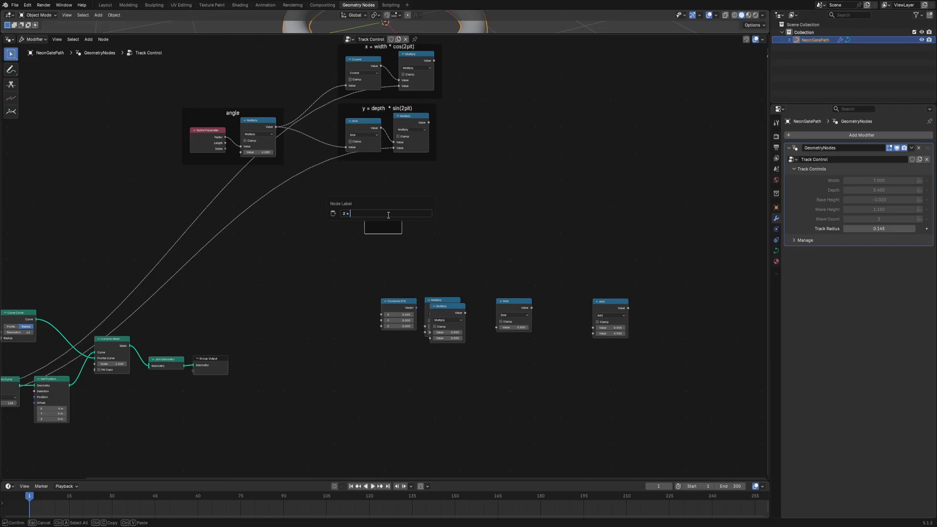
type("z = Base Height +wave heig")
type("ht * sin(2 pi t * wavecount)")
key("Return")
- Move the two remaining Multiply nodes, the Sine node and the Add node into the z frame
scroll(462, 322, "up", 2)
left_click_drag(460, 322, 378, 207)
left_click_drag(546, 312, 430, 232)
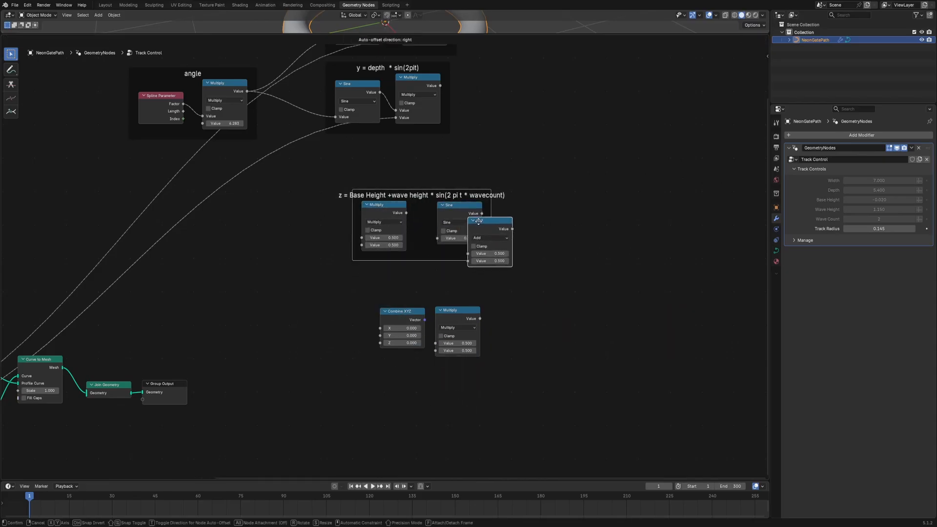
left_click(526, 203)
left_click_drag(445, 314, 603, 203)
- Link the angle output and the Group Input's Wave Count into the z frame's first Multiply, and its result into Sine
middle_click_drag(254, 96, 295, 143)
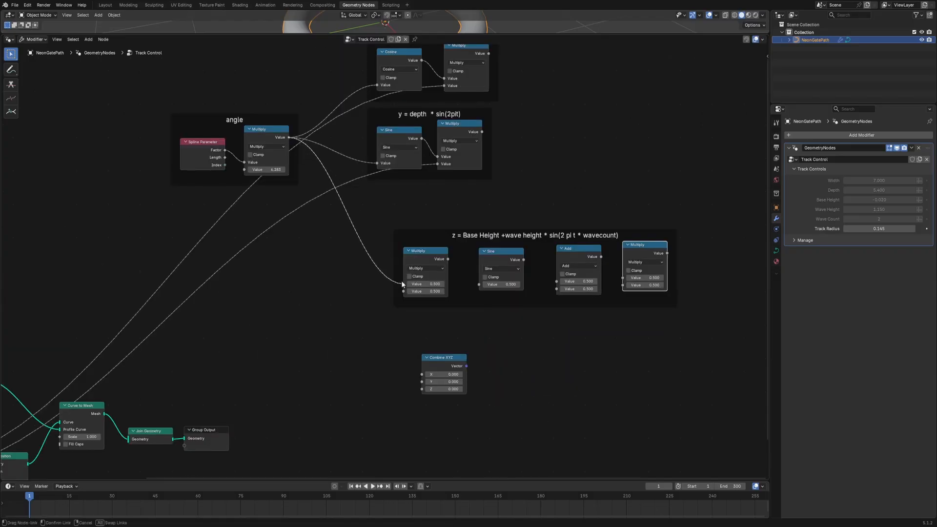
left_click_drag(402, 285, 401, 284)
middle_click_drag(339, 291, 537, 176)
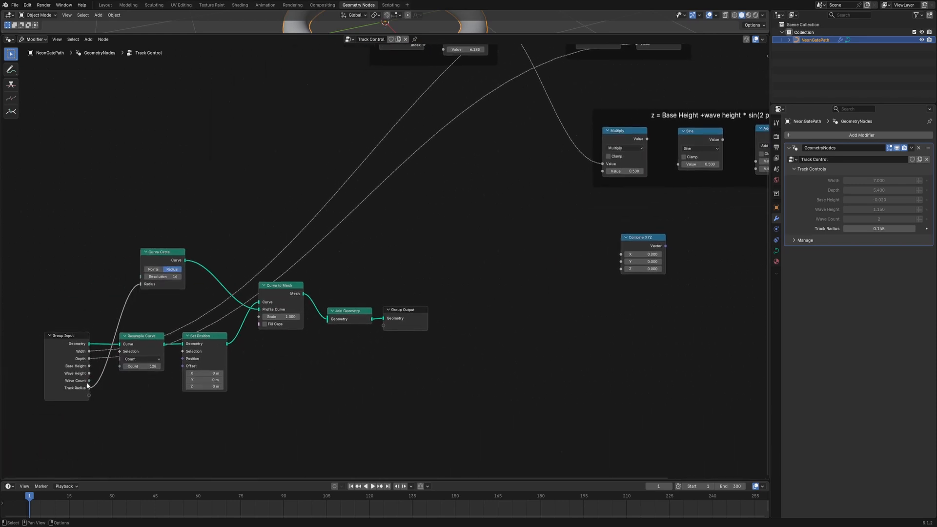
left_click_drag(87, 385, 603, 172)
middle_click_drag(570, 215, 347, 315)
left_click_drag(404, 236, 390, 228)
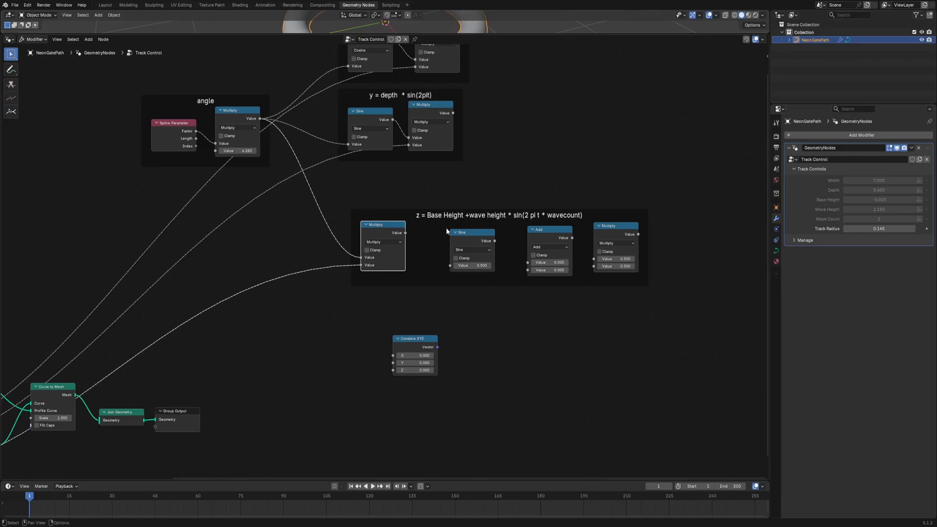
left_click_drag(405, 234, 439, 232)
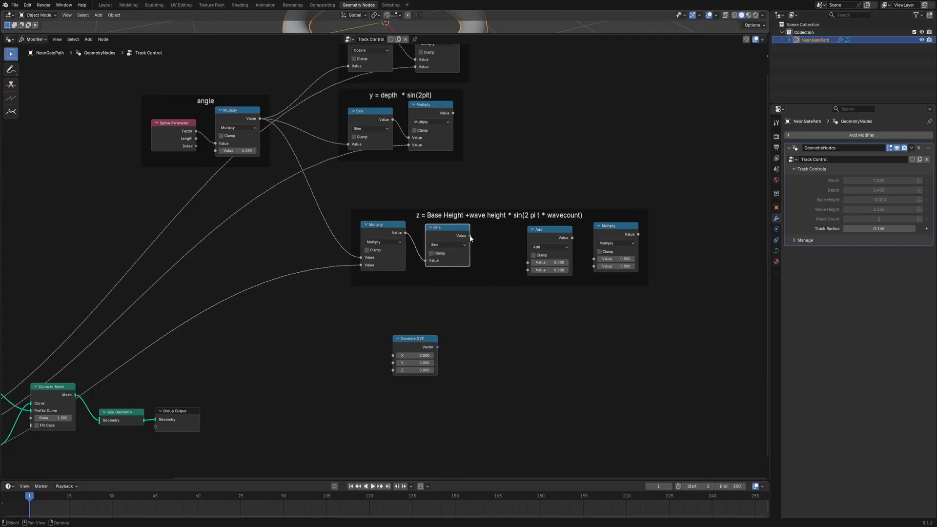
- Place the z frame's second Multiply between Sine and Add, and link Sine and the Group Input's Wave Height into it
left_click_drag(469, 237, 503, 246)
left_click_drag(593, 260, 593, 259)
left_click_drag(610, 226, 517, 247)
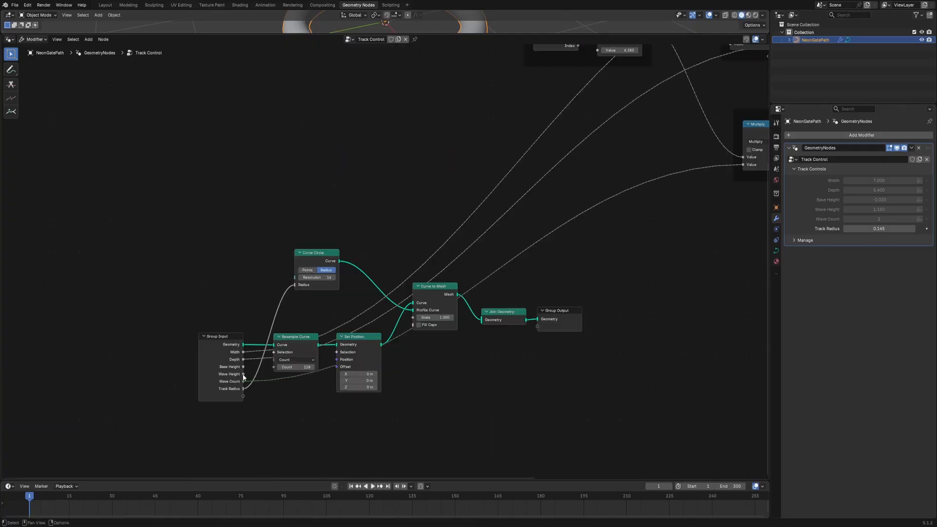
left_click_drag(243, 374, 497, 166)
- Link the z frame's second Multiply to Add, and connect the Group Input's Base Height to Add's second value
middle_click_drag(554, 204, 437, 305)
scroll(458, 246, "up", 1)
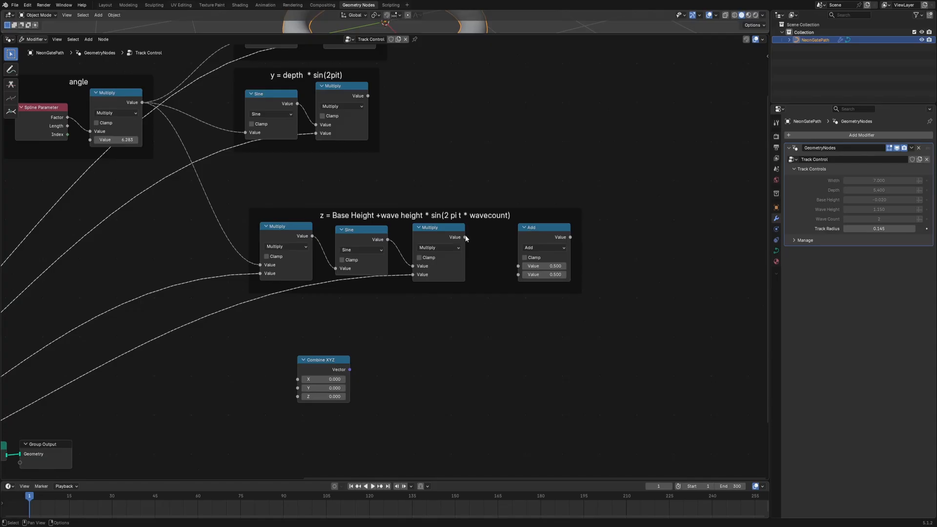
left_click(465, 239)
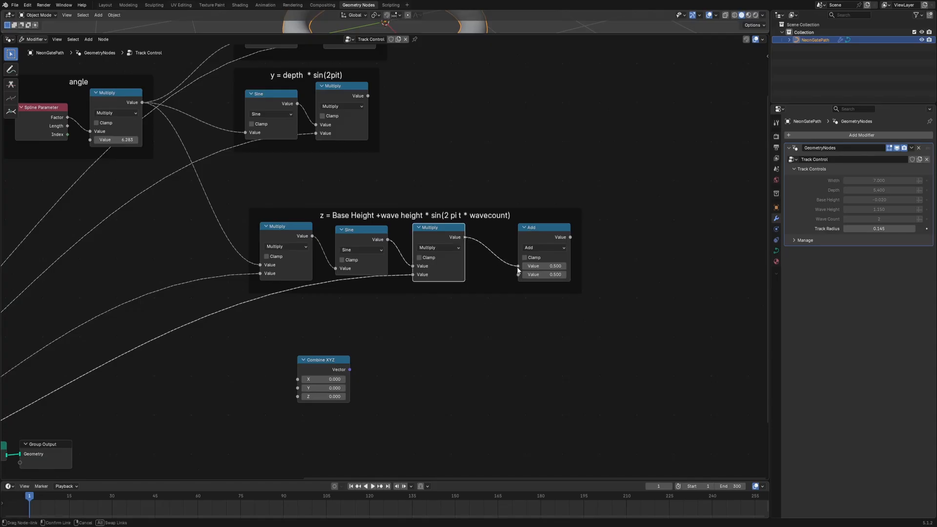
left_click_drag(518, 268, 517, 266)
middle_click_drag(354, 315, 586, 253)
scroll(227, 315, "down", 4)
middle_click_drag(383, 344, 410, 323)
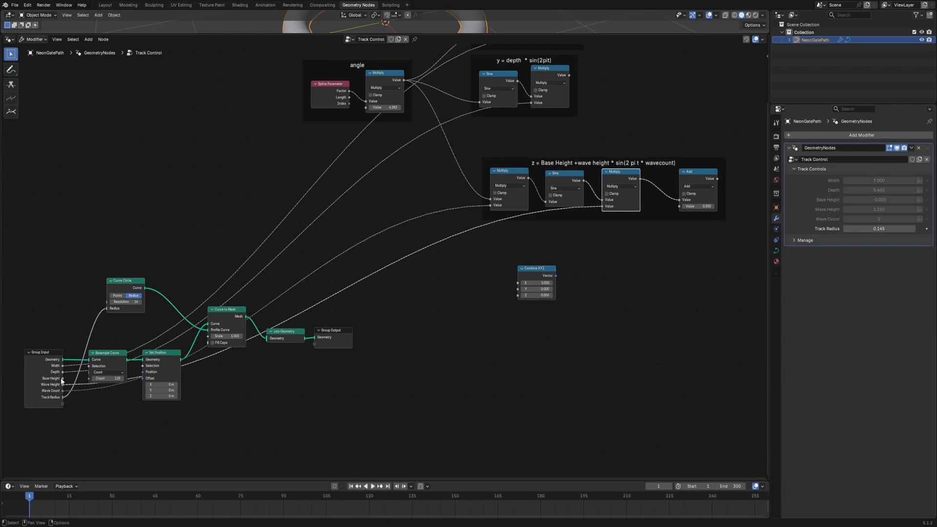
left_click_drag(63, 379, 686, 208)
- Place Combine XYZ beyond the formula frames and link the x, y and z frame results to its X, Y and Z inputs
left_click_drag(427, 366, 602, 173)
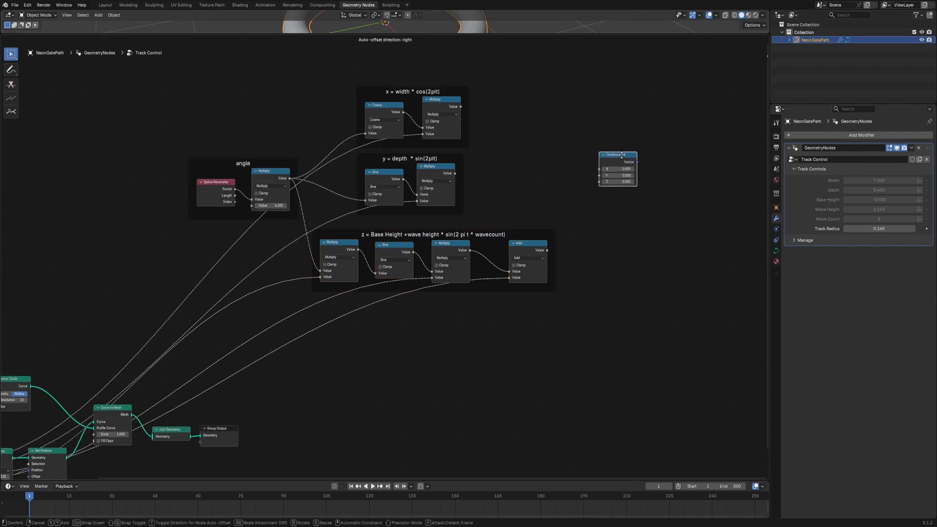
scroll(525, 314, "up", 2)
left_click(389, 188)
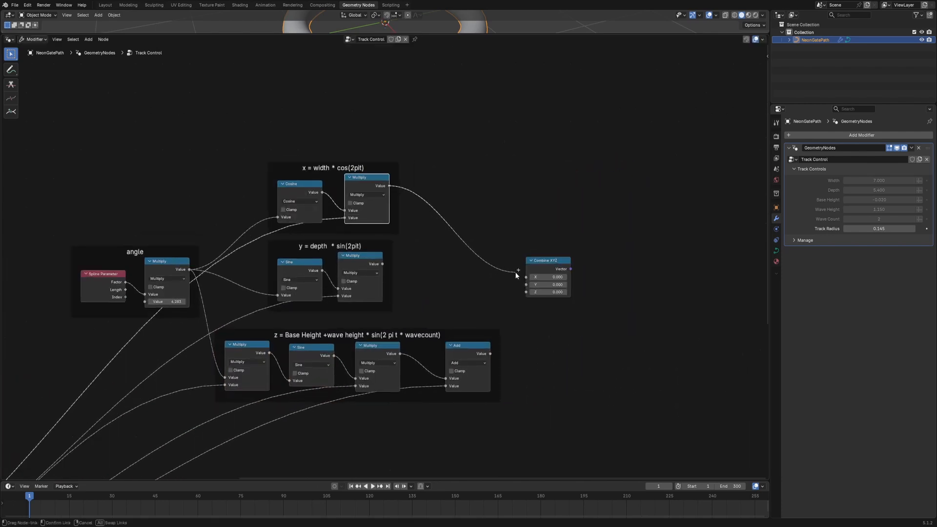
left_click_drag(516, 275, 526, 276)
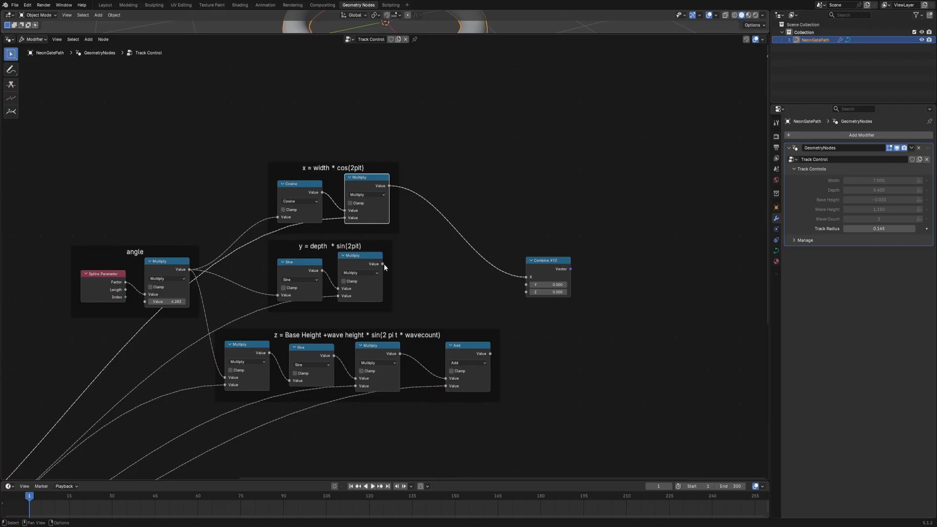
left_click_drag(383, 264, 526, 285)
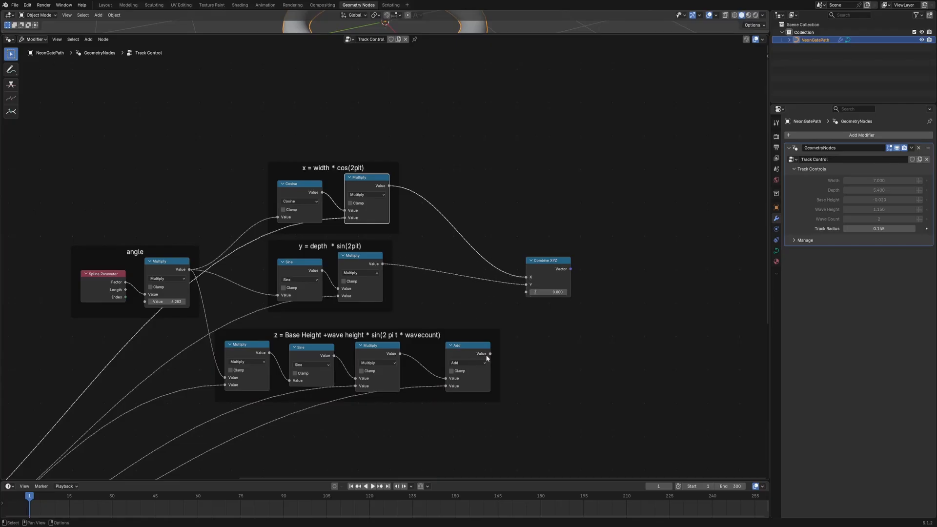
- Arrange the formula frames below the curve node chain, and link Combine XYZ's Vector to Set Position's Position
scroll(558, 346, "down", 4)
middle_click_drag(195, 469, 403, 378)
scroll(232, 399, "down", 1)
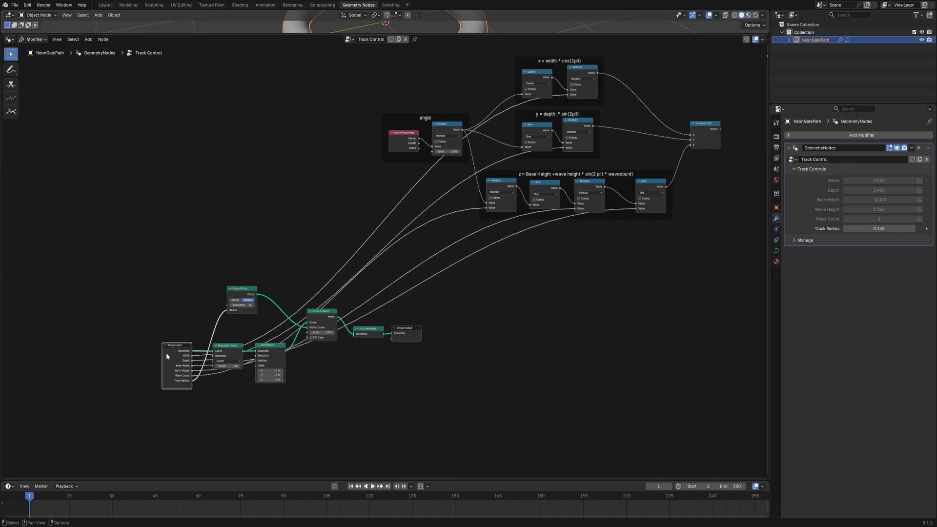
left_click_drag(166, 357, 53, 359)
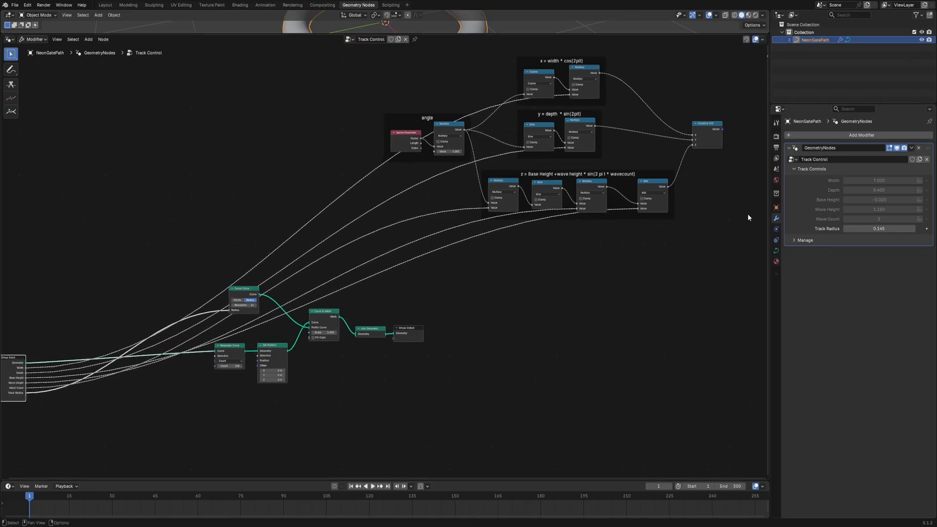
left_click_drag(715, 214, 361, 59)
key("g")
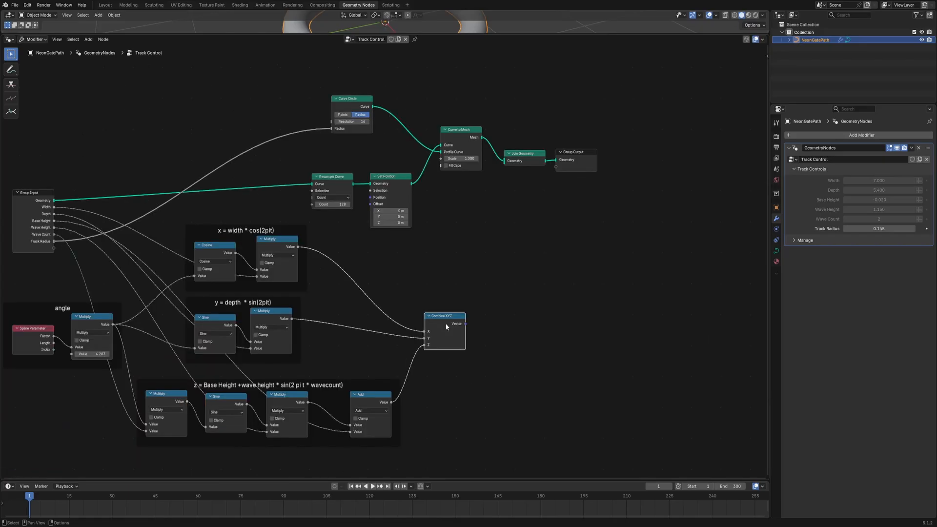
left_click_drag(446, 325, 407, 184)
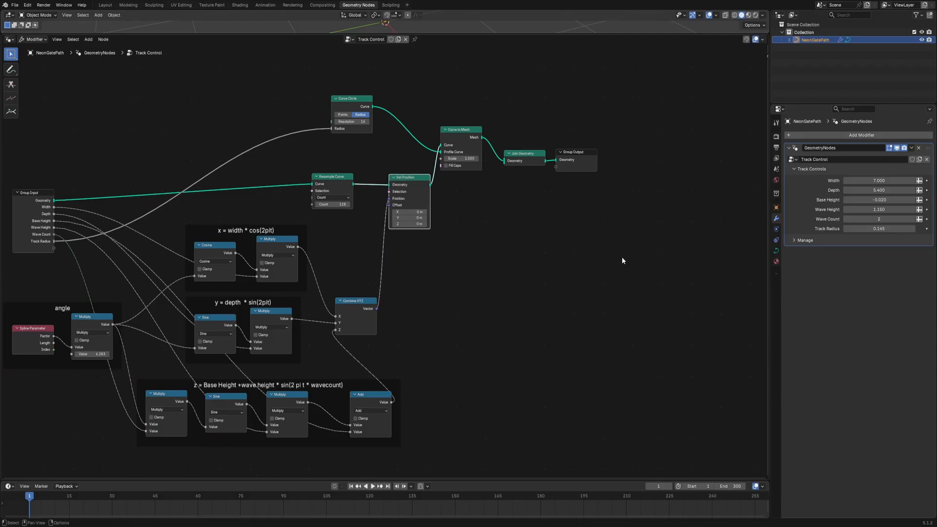
- Enlarge the 3D viewport and examine the track's wave shape from a lower angle
scroll(622, 258, "down", 3)
left_click_drag(462, 35, 466, 356)
scroll(460, 238, "down", 7)
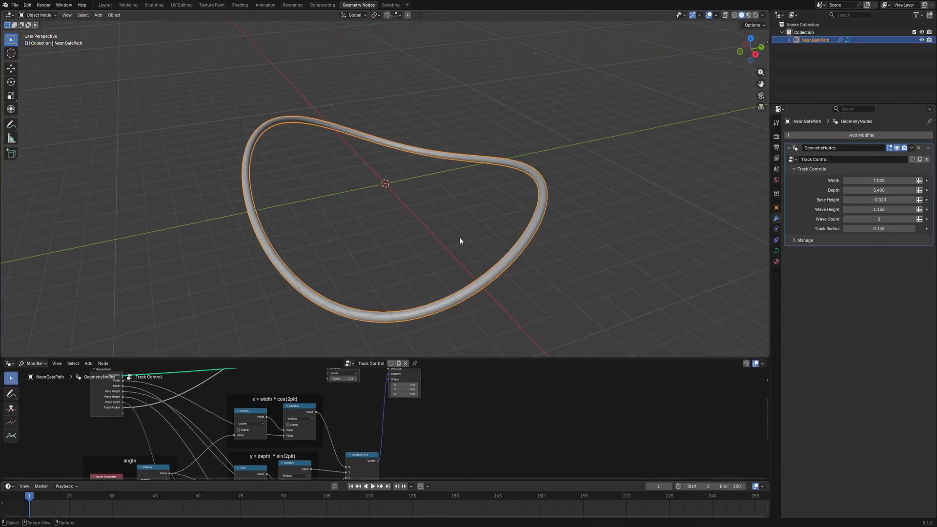
middle_click_drag(460, 240, 458, 222)
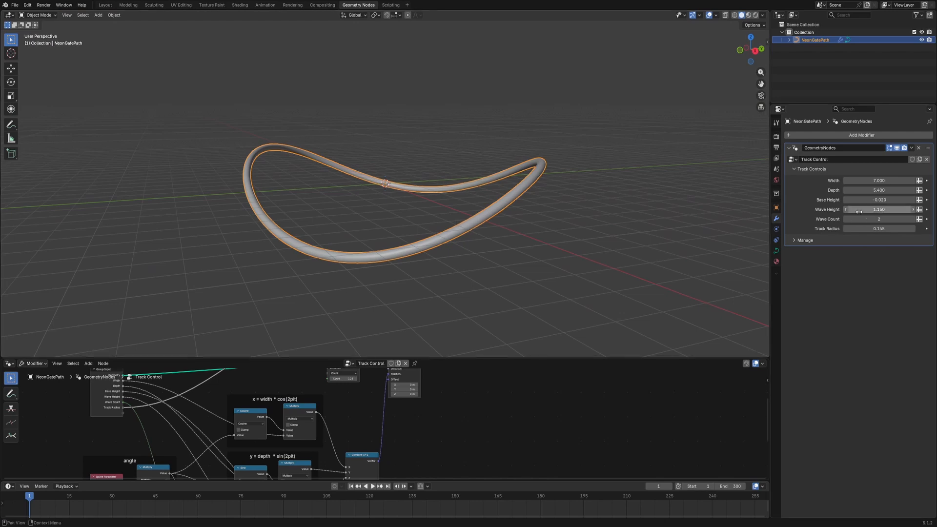
- Adjust the track controls to Width 7.98, Depth 6.66, Base Height 0.17, Wave Height 1.66, Wave Count 3 and Track Radius 0.255
middle_click_drag(719, 221, 605, 228)
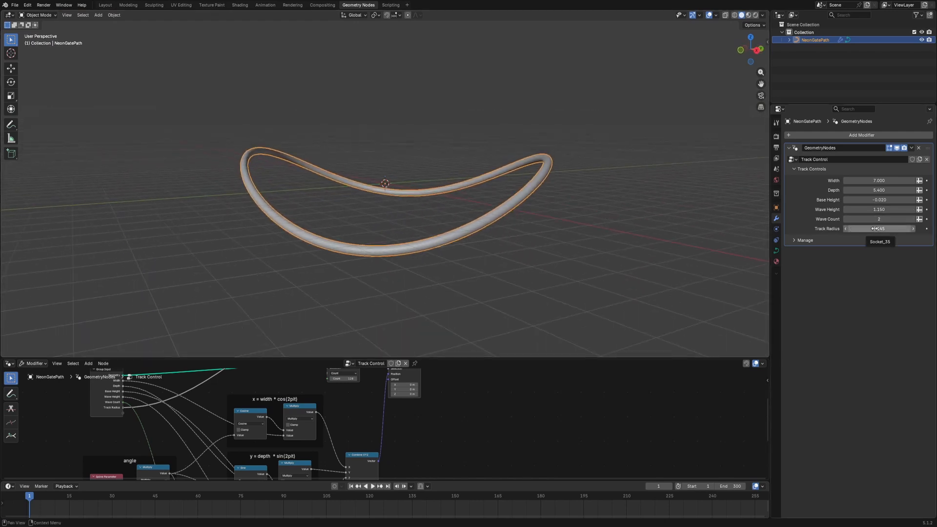
left_click_drag(875, 228, 885, 180)
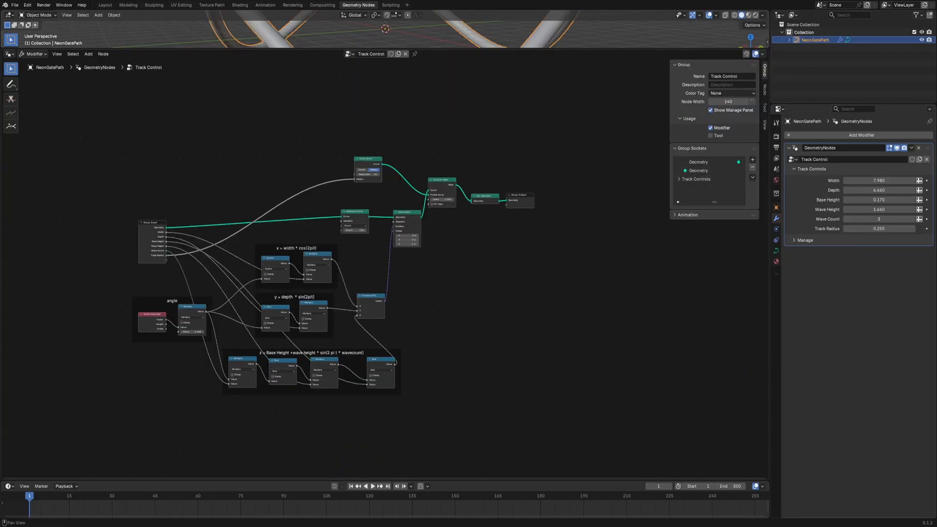
- Collapse the Track Controls panel in the group sockets and add a new panel named Runners and Gates below it
left_click(145, 239)
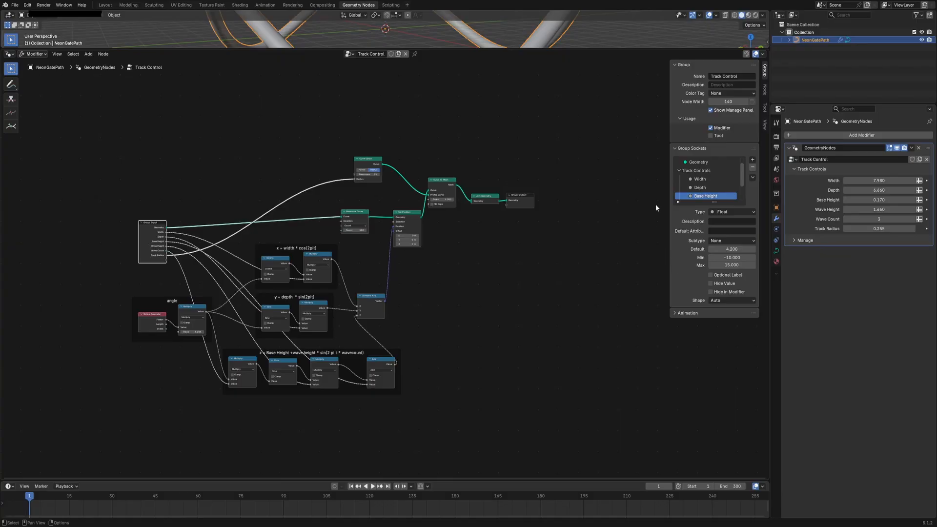
left_click(679, 171)
left_click(679, 170)
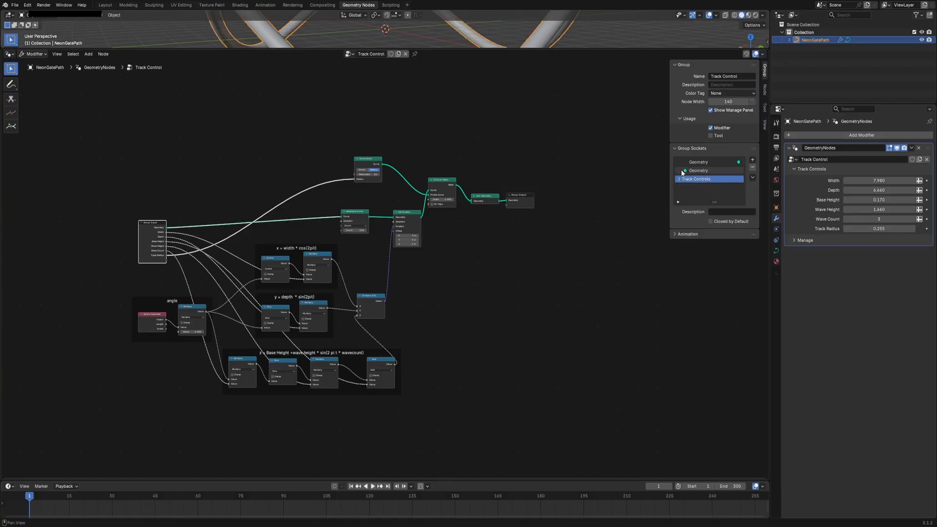
left_click(751, 160)
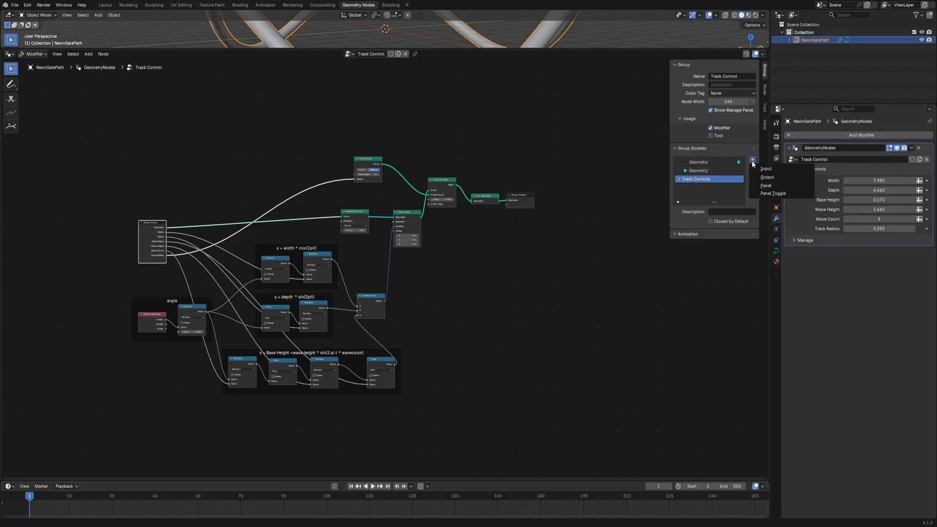
left_click(764, 186)
double_click(701, 189)
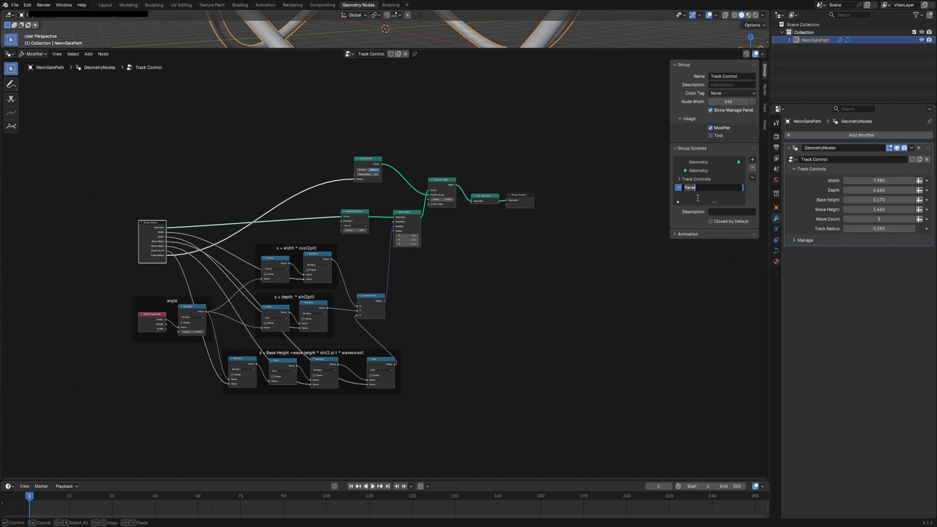
type("Runners and Gates")
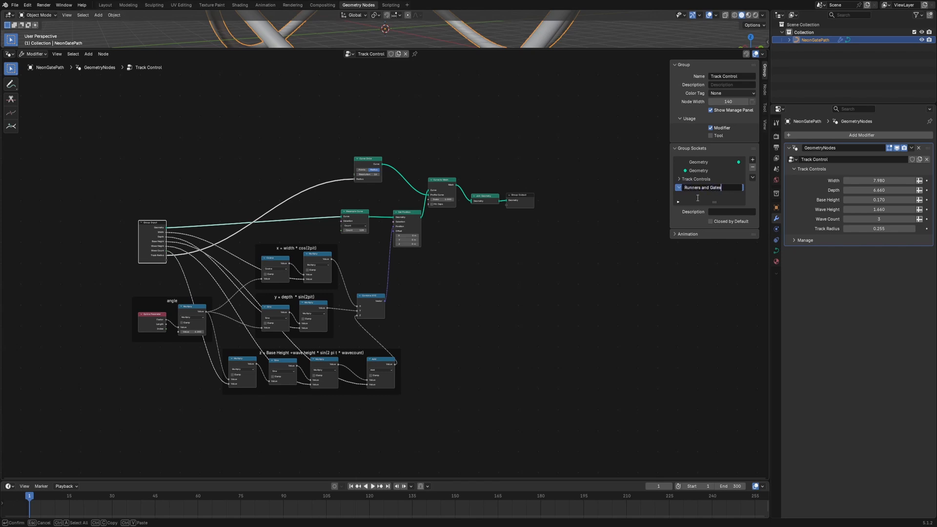
key("Return")
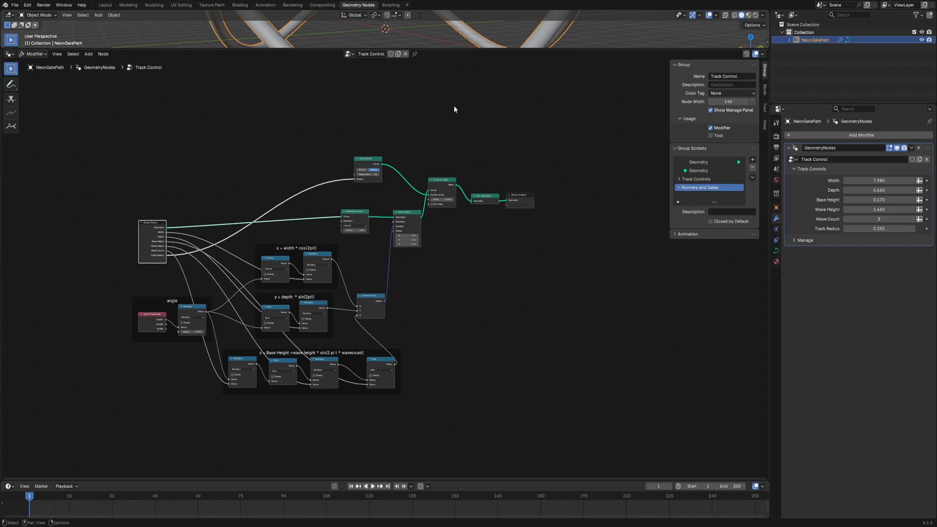
mouse_move(457, 49)
left_mouse_down()
mouse_move(457, 158)
mouse_move(460, 52)
left_mouse_up()
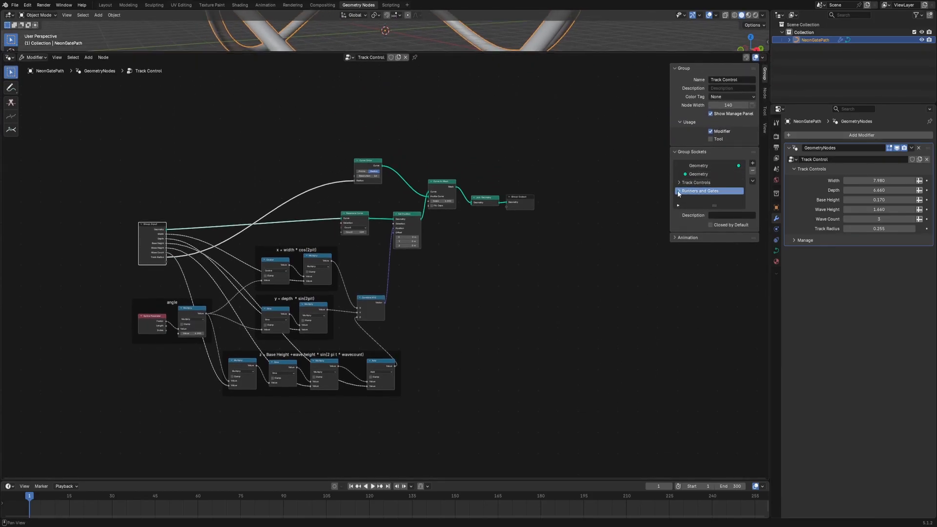
- Add a new input inside the Runners and Gates panel and name it Gate Count
left_click(752, 164)
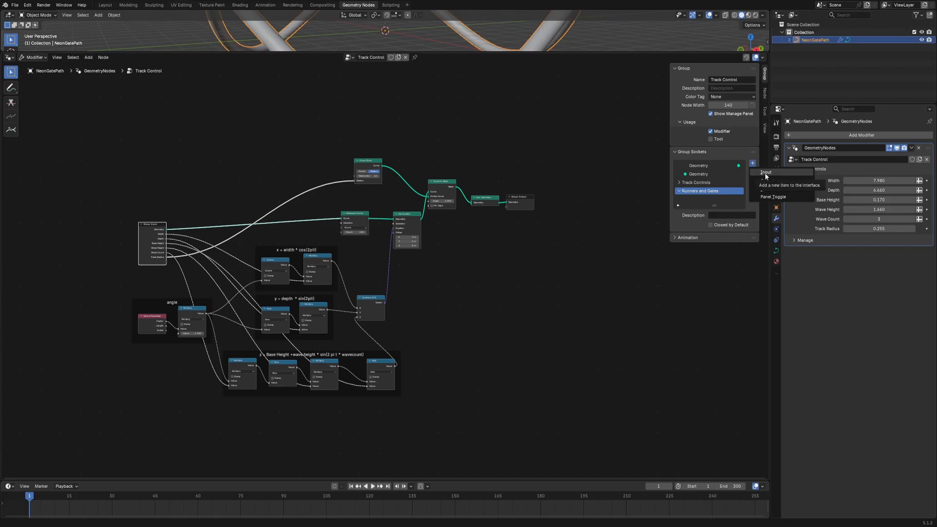
left_click(765, 173)
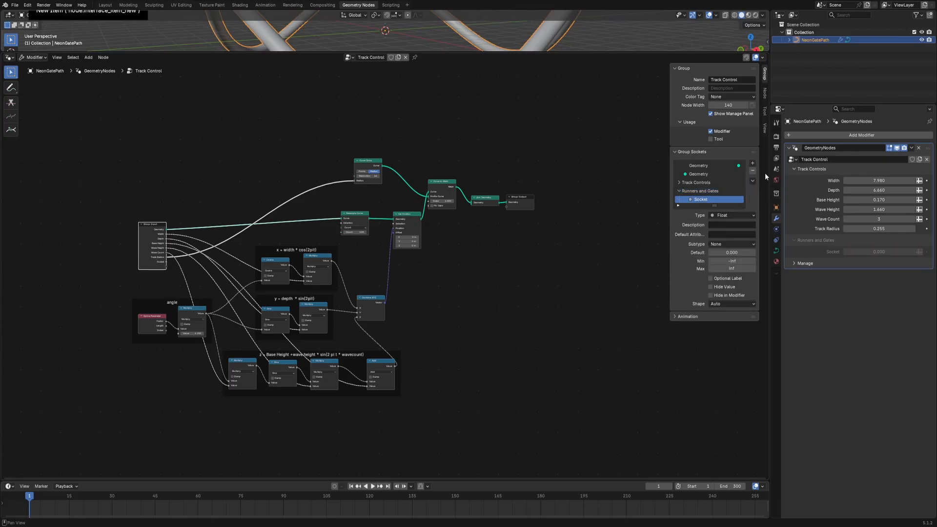
double_click(701, 200)
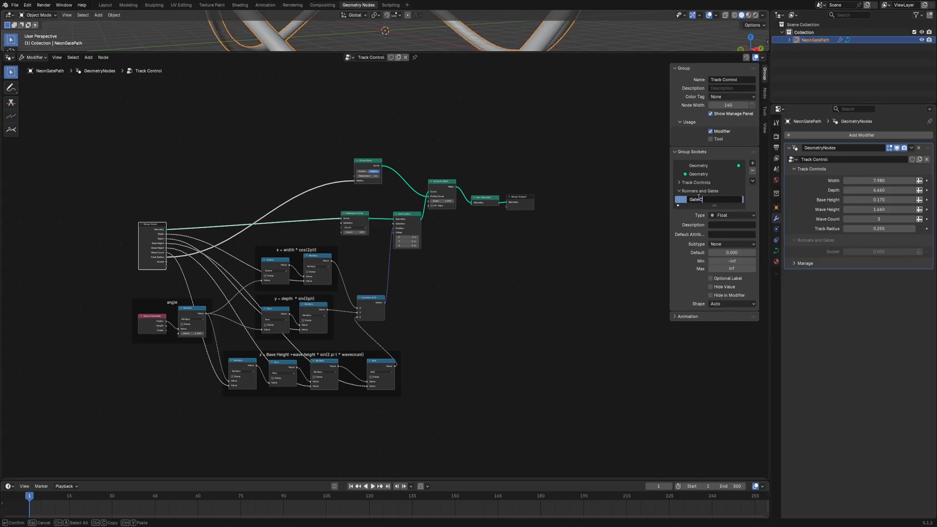
key("Return")
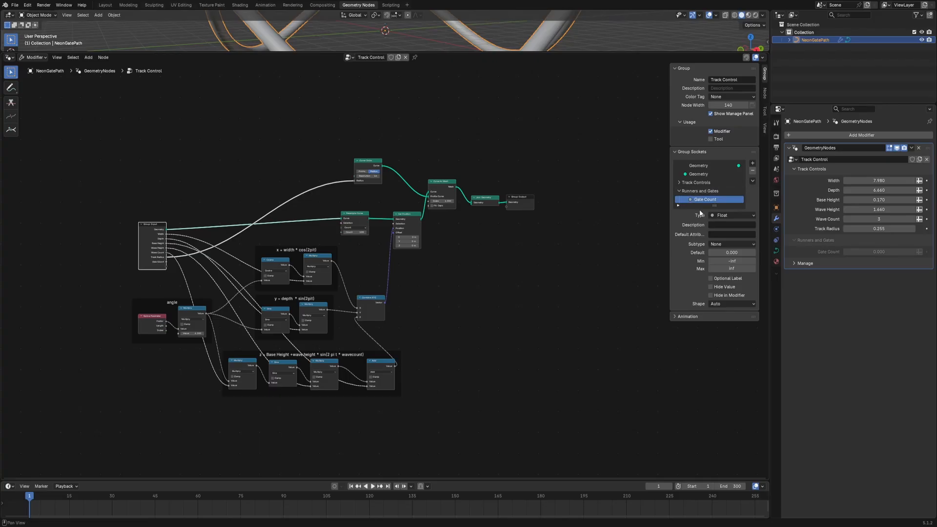
- Make Gate Count an Integer input with a default of 8 and a minimum of 2
left_click(725, 216)
left_click(724, 236)
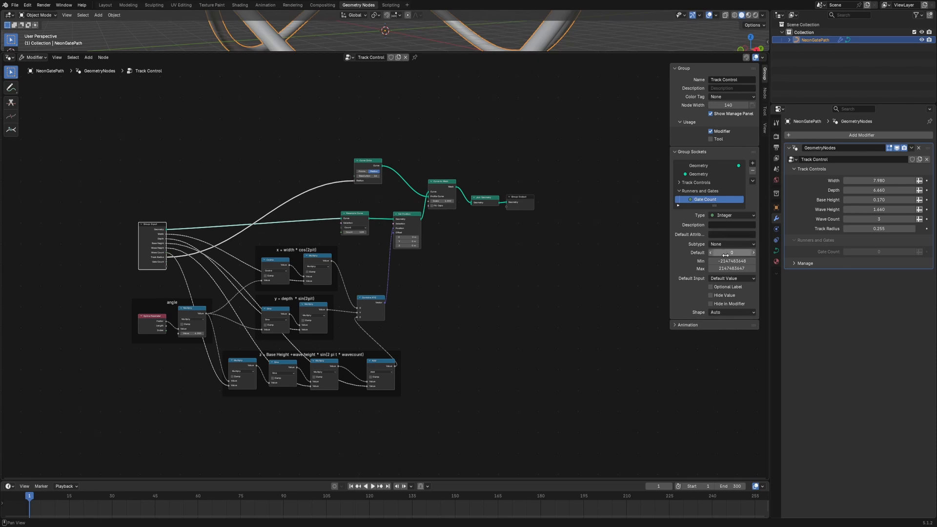
left_click(726, 253)
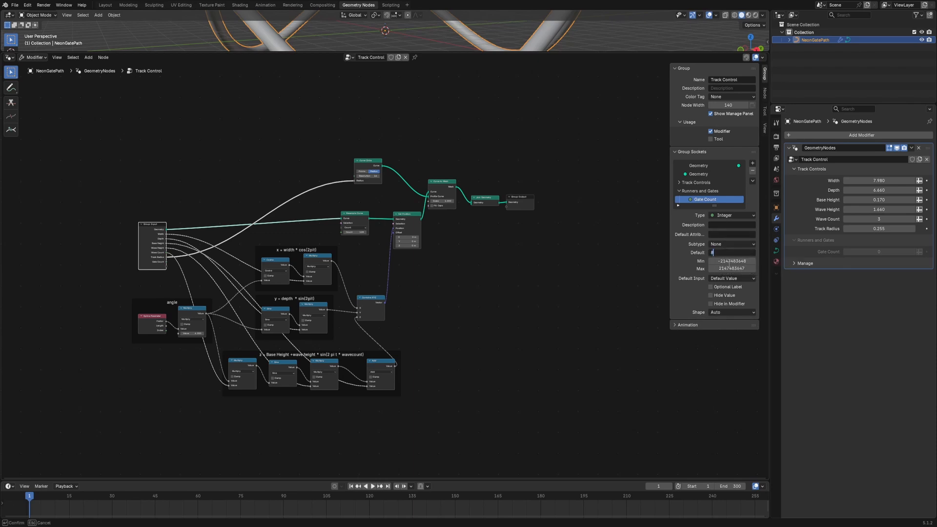
key("Return")
type("2")
key("Return")
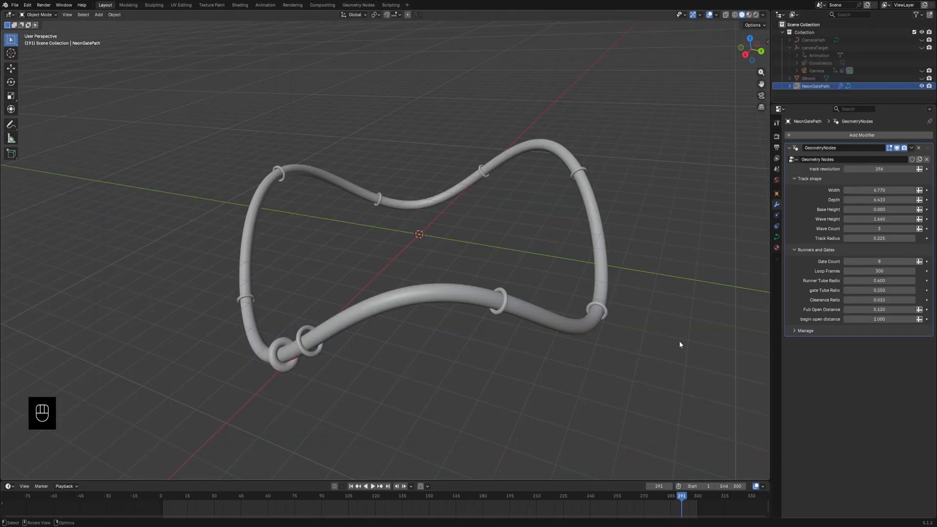
- Play the finished example and test its gate controls with Gate Count 27, runner tube ratio 0.95, Clearance Ratio 0.25 and different opening distances
key("space")
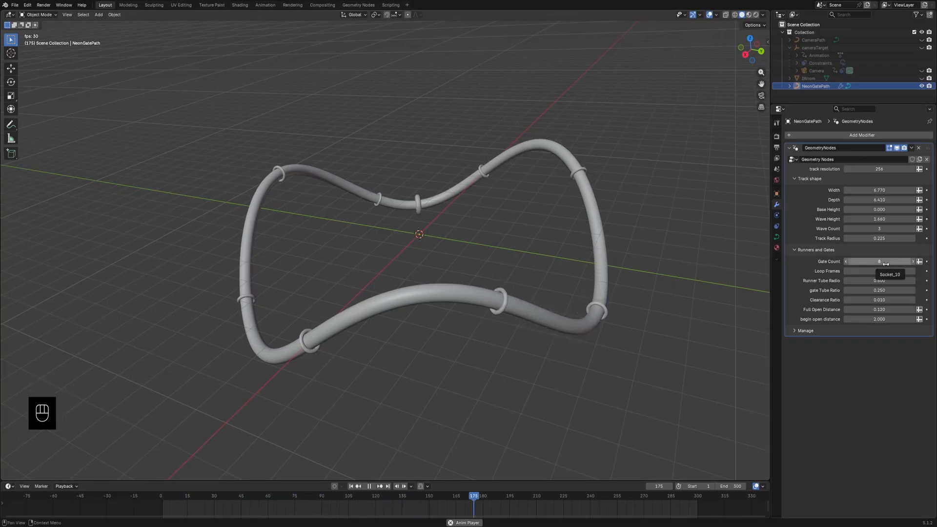
left_click_drag(886, 264, 917, 264)
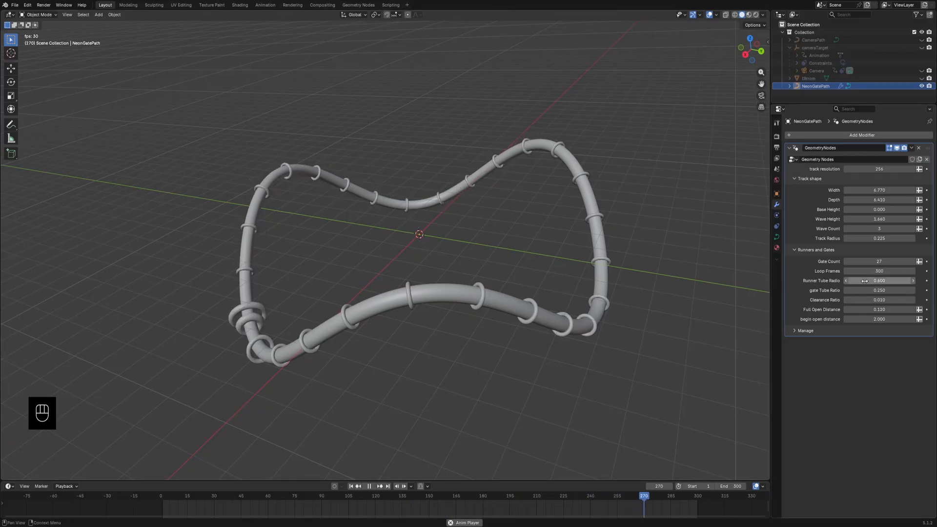
left_click_drag(865, 281, 884, 300)
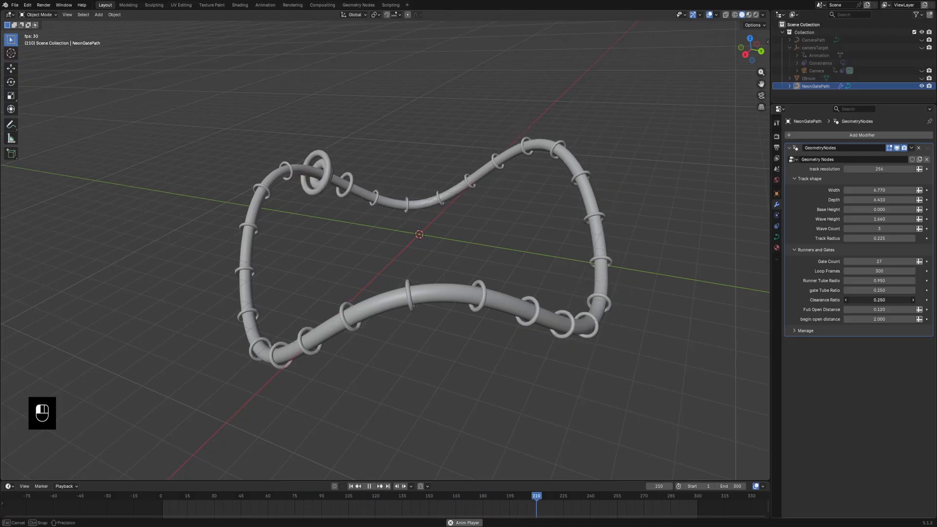
left_click_drag(871, 309, 920, 310)
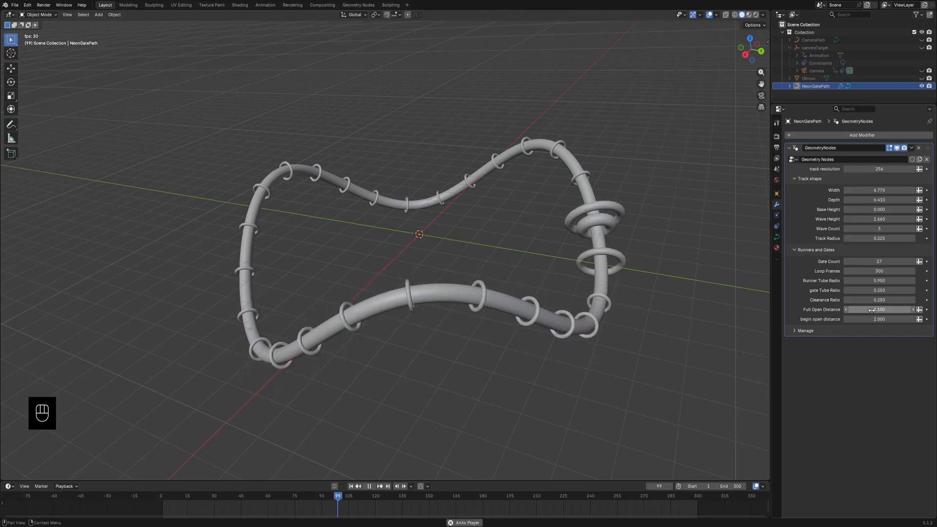
left_click_drag(878, 319, 865, 319)
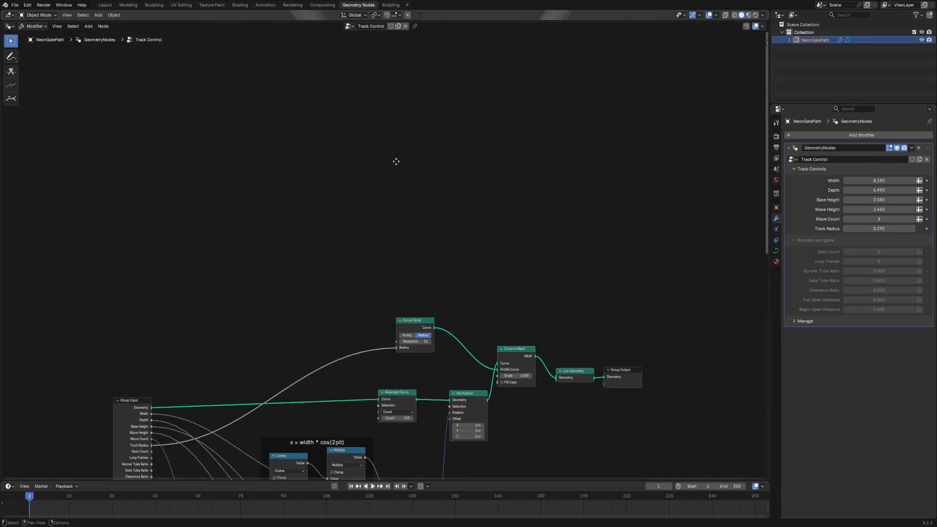
- Add a frame in the empty area above the Group Input node and label it clearance
middle_click_drag(396, 161, 364, 205)
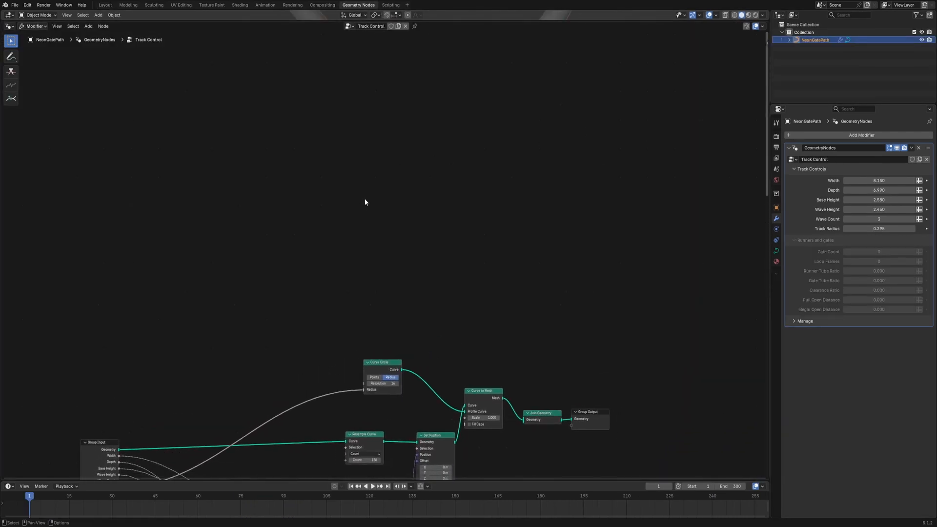
key("shift+a")
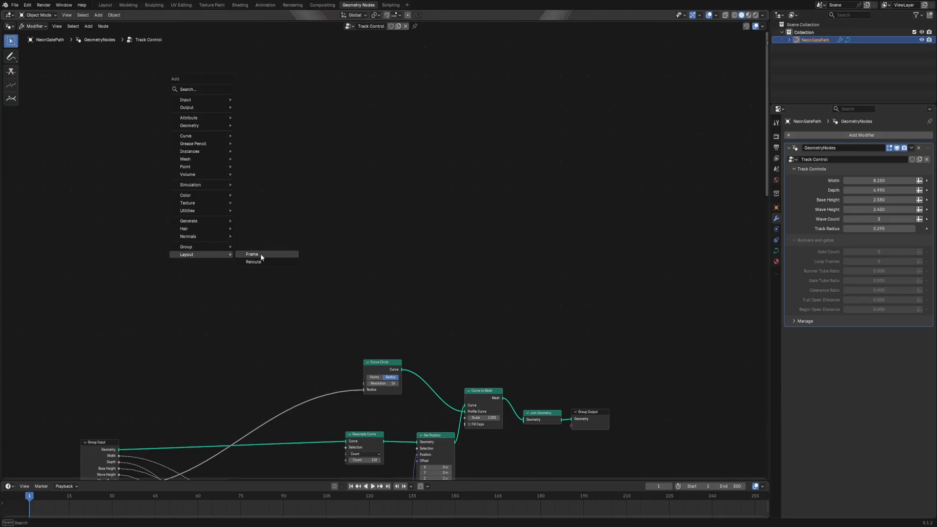
left_click(252, 254)
left_click(149, 195)
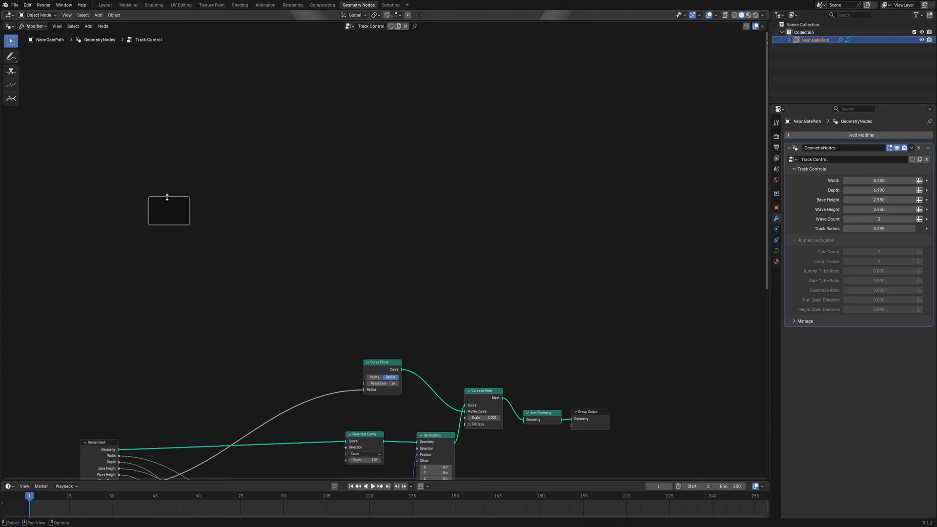
key("F2")
type("arance")
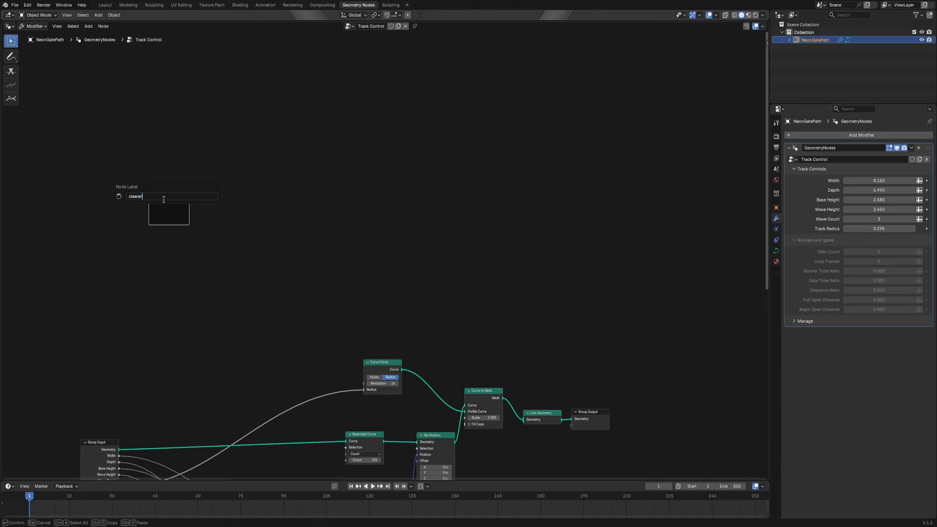
key("Return")
- Place a Multiply node in the clearance frame and link the Group Input's Track Radius and Clearance Ratio to its two values
key("shift+a")
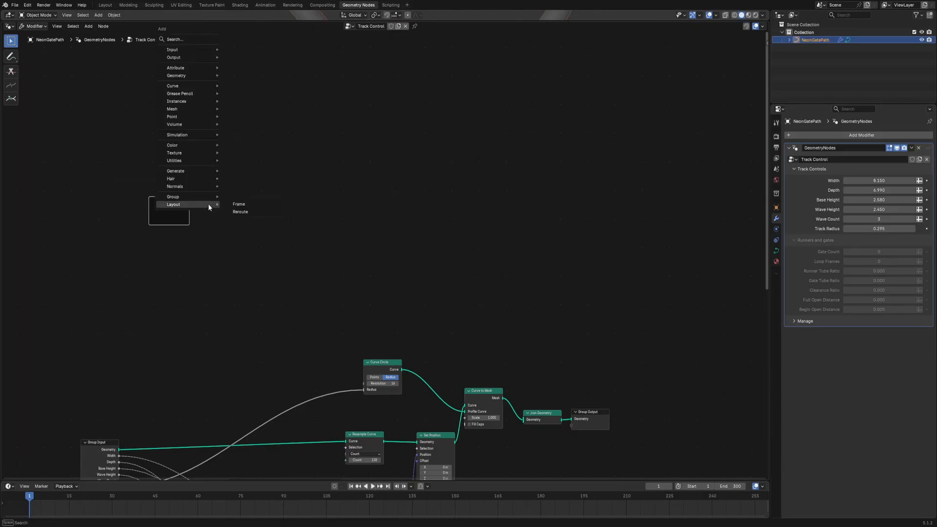
type("mult")
key("Return")
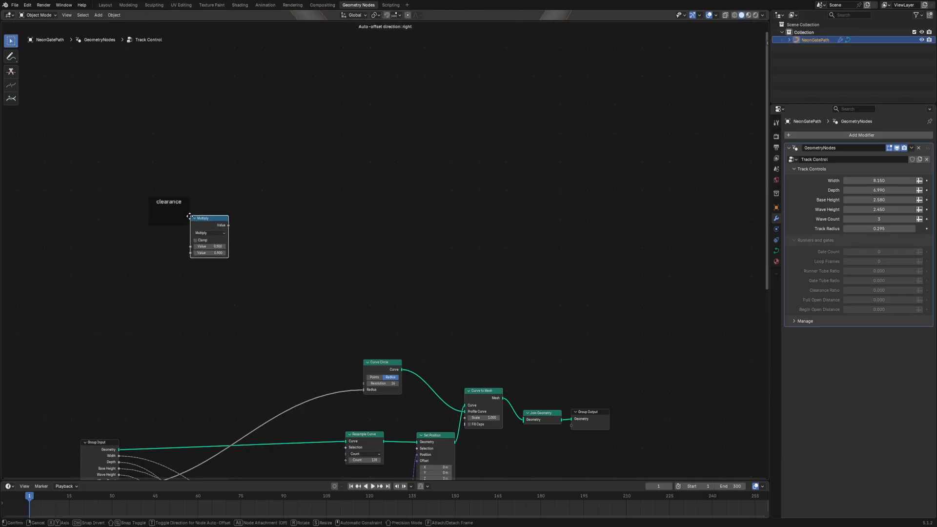
left_click(153, 211)
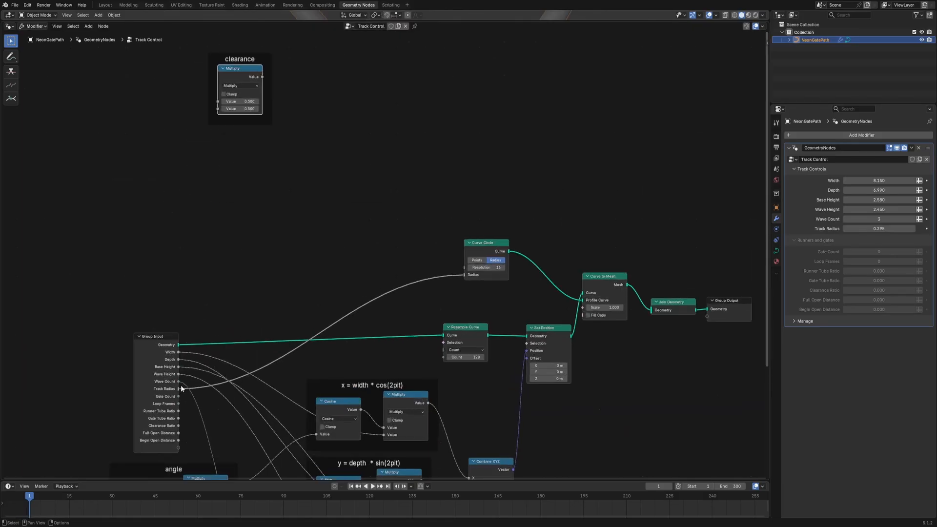
left_click_drag(181, 388, 217, 101)
left_click_drag(178, 426, 220, 111)
- Add another frame beside the clearance frame and label it runner thickness
middle_click_drag(361, 131, 341, 253)
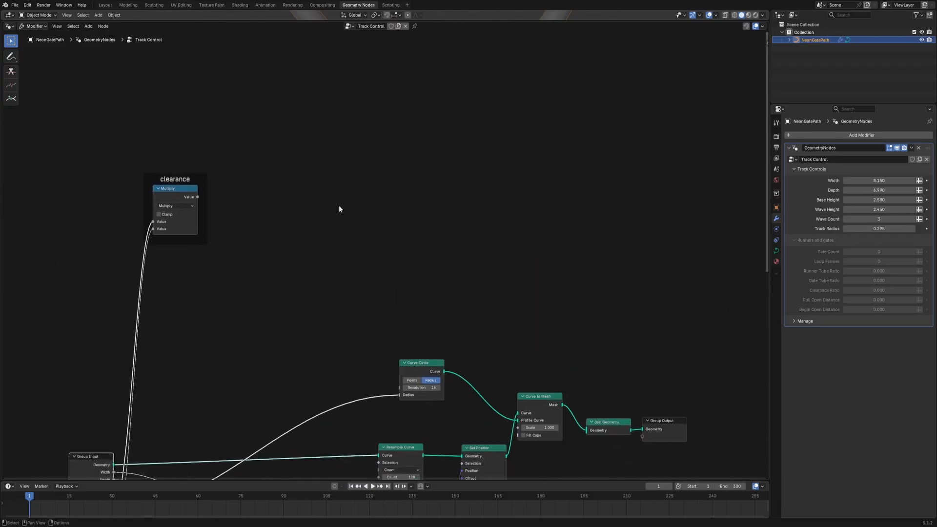
middle_click_drag(460, 241, 483, 192)
left_click(483, 191)
key("shift+a")
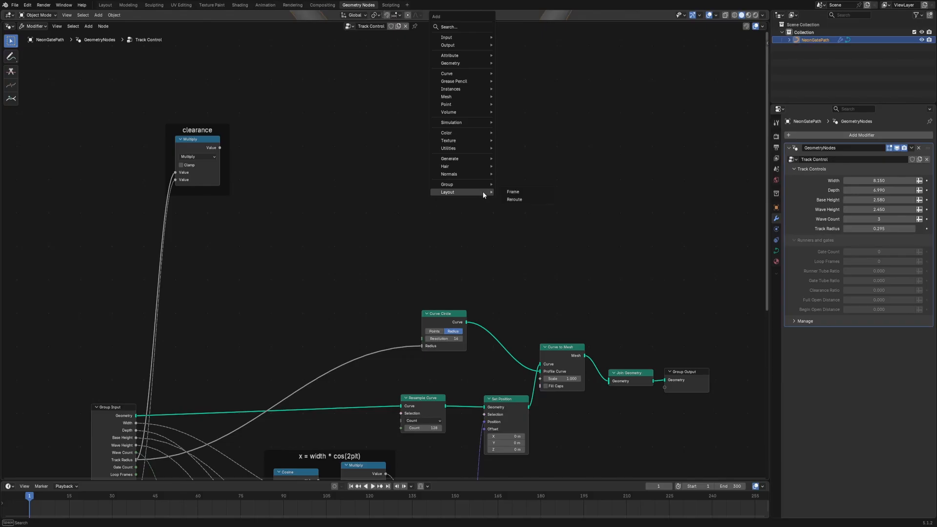
left_click(511, 193)
left_click(274, 136)
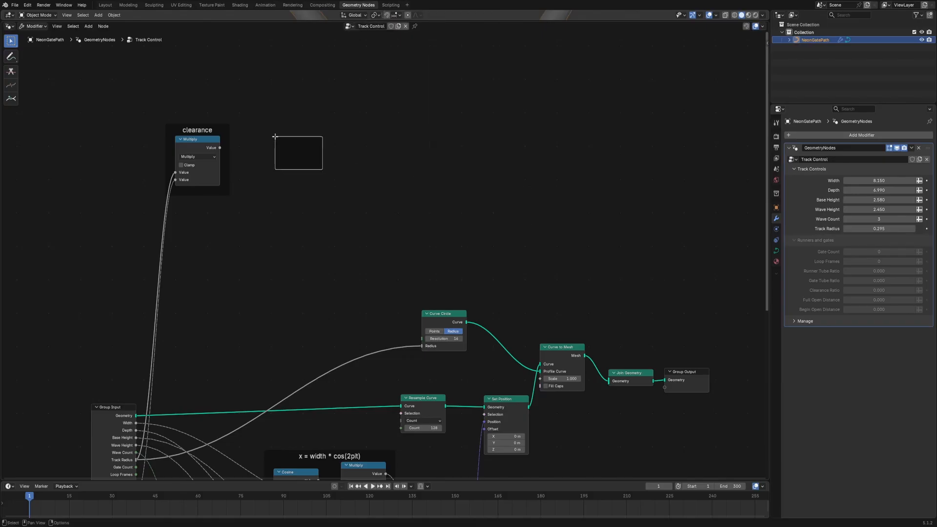
key("F2")
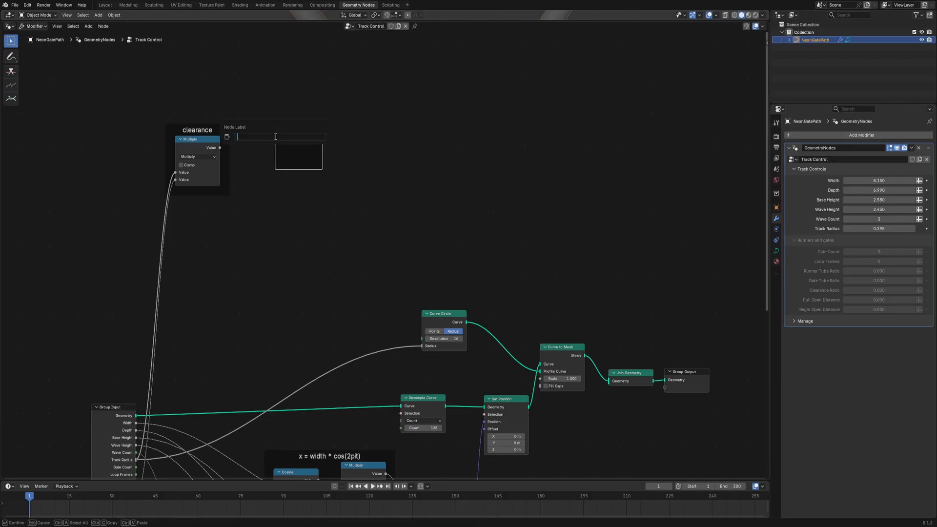
type("runner thickness")
key("Return")
- Place a Multiply node inside the runner thickness frame
key("shift+a")
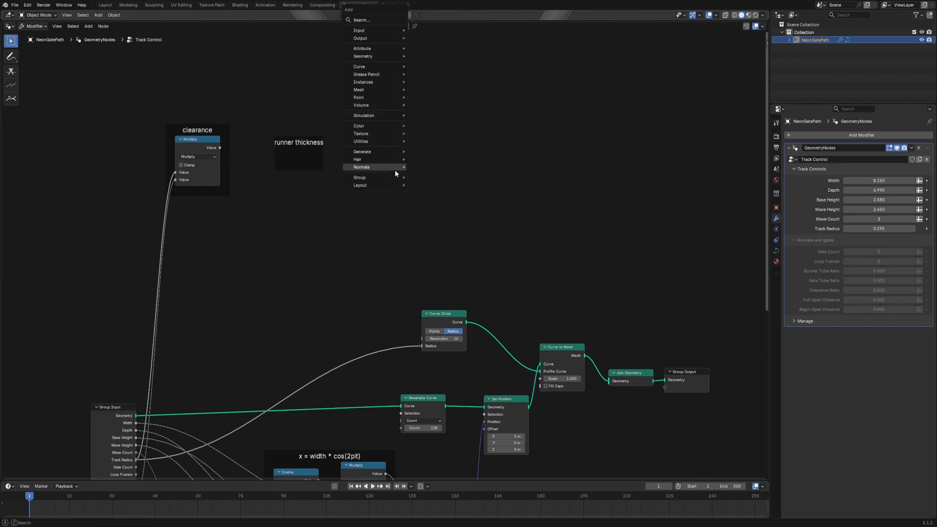
mouse_move(395, 170)
type("mult")
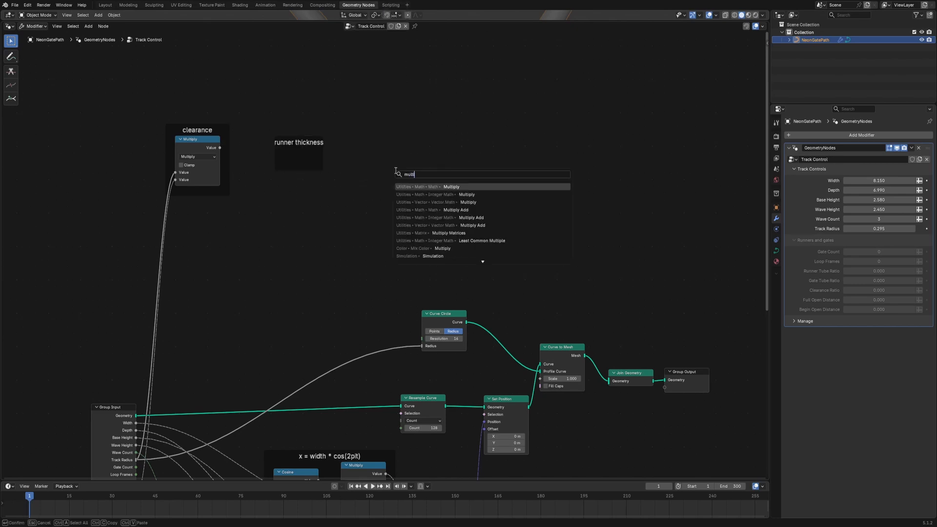
key("Return")
left_click(286, 153)
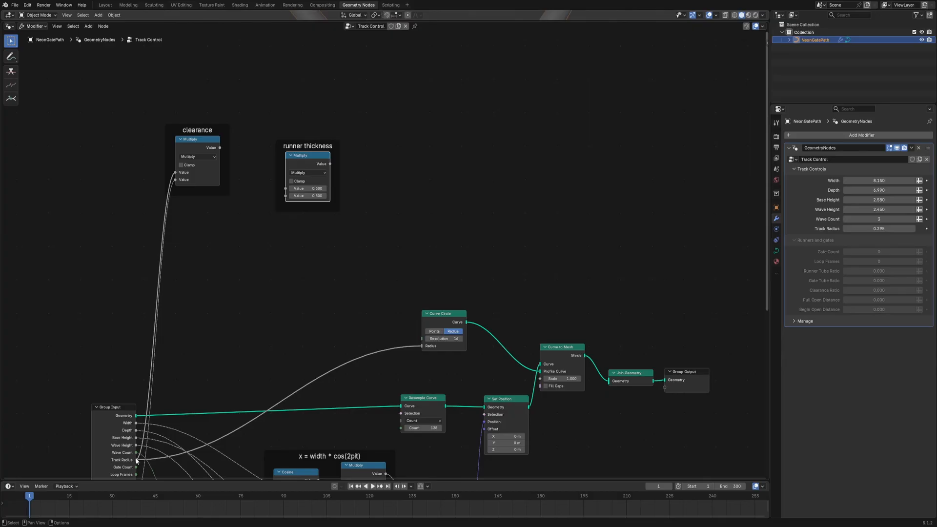
- Link the Group Input's Track Radius and Runner Tube Ratio to the two values of the runner thickness Multiply node
left_click_drag(136, 459, 287, 187)
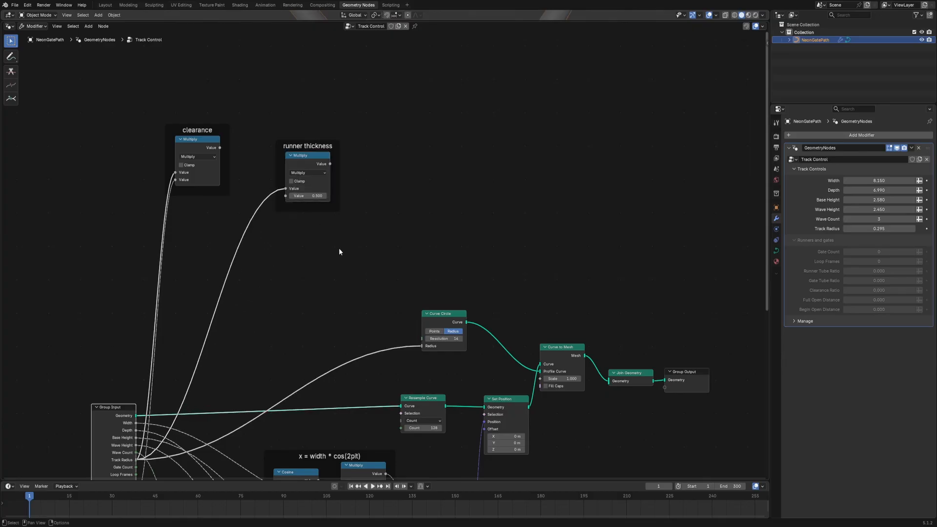
left_click_drag(214, 332, 364, 46)
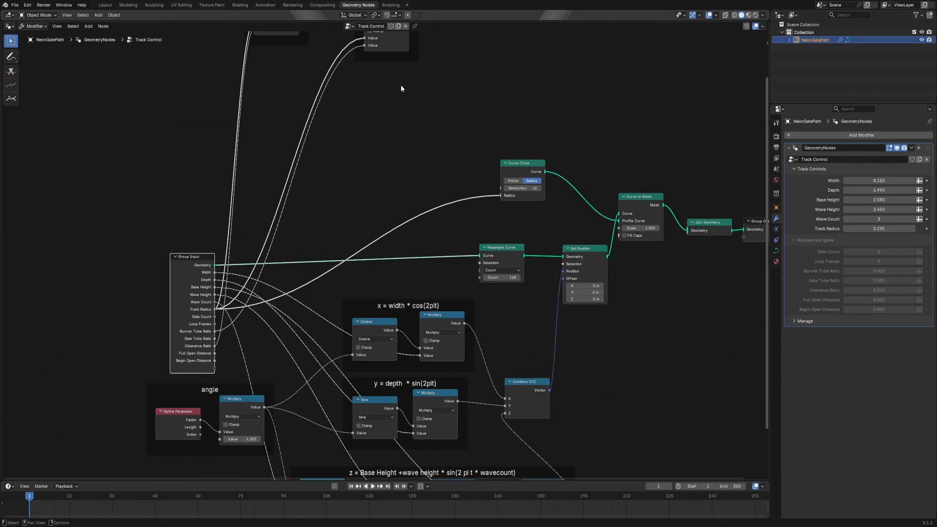
- Add a frame beside the runner thickness frame and label it runner inside radius
middle_click_drag(400, 88, 353, 257)
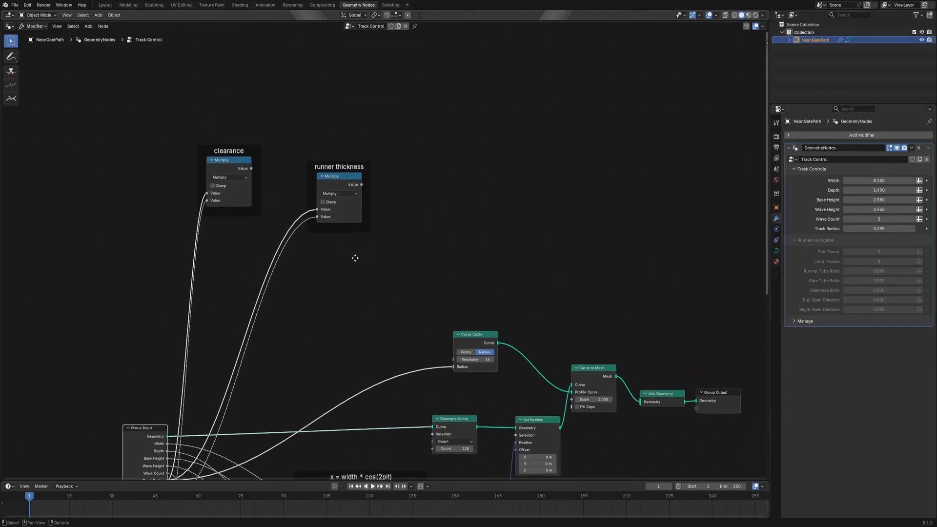
key("shift+a")
mouse_move(415, 186)
left_click(446, 187)
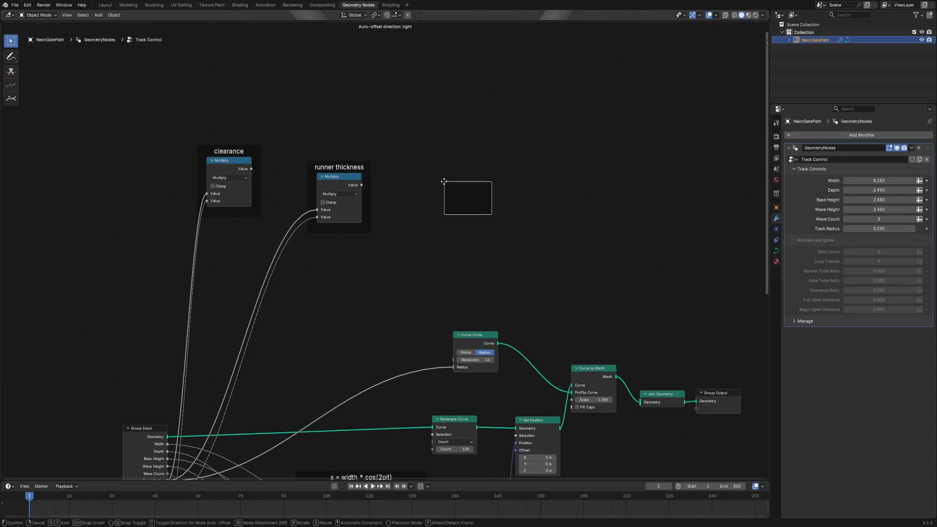
left_click(421, 172)
key("F2")
type("run")
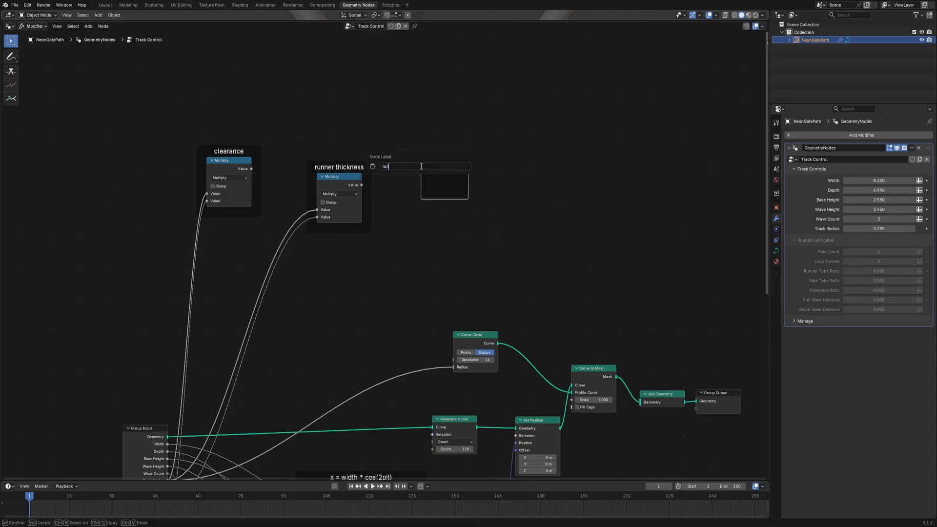
type("ner inside radius")
key("Return")
- Place a math Add node inside the runner inside radius frame
key("shift+a")
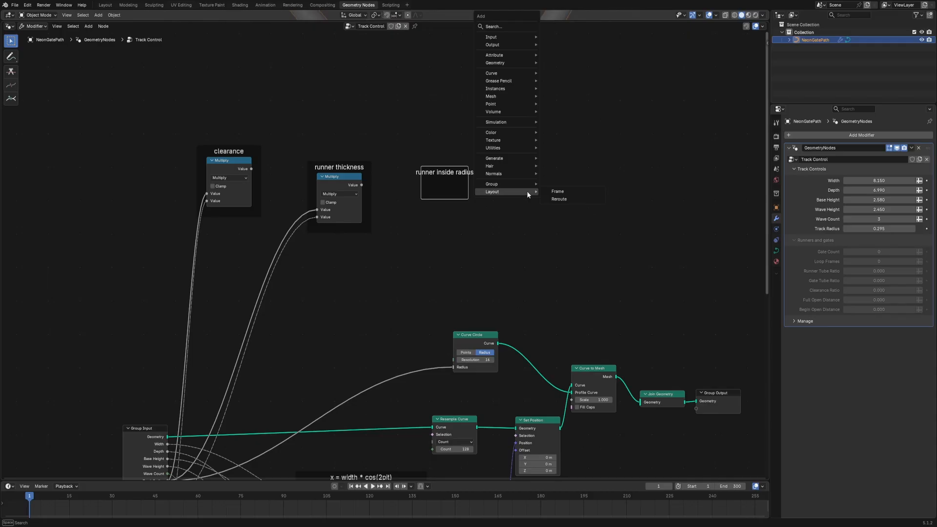
type("add")
key("Return")
left_click(429, 183)
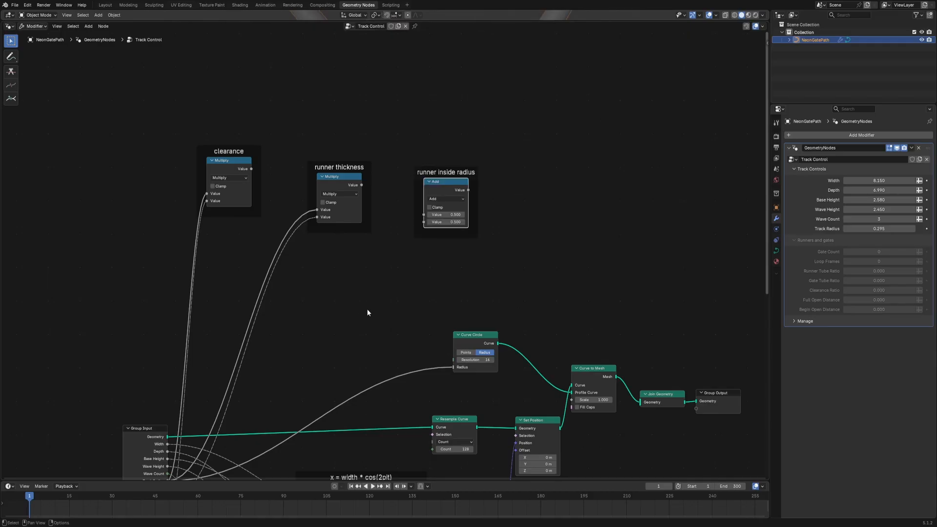
- Link the clearance result and the Group Input's Track Radius to the two values of the runner inside radius Add node
middle_click_drag(367, 309, 385, 274)
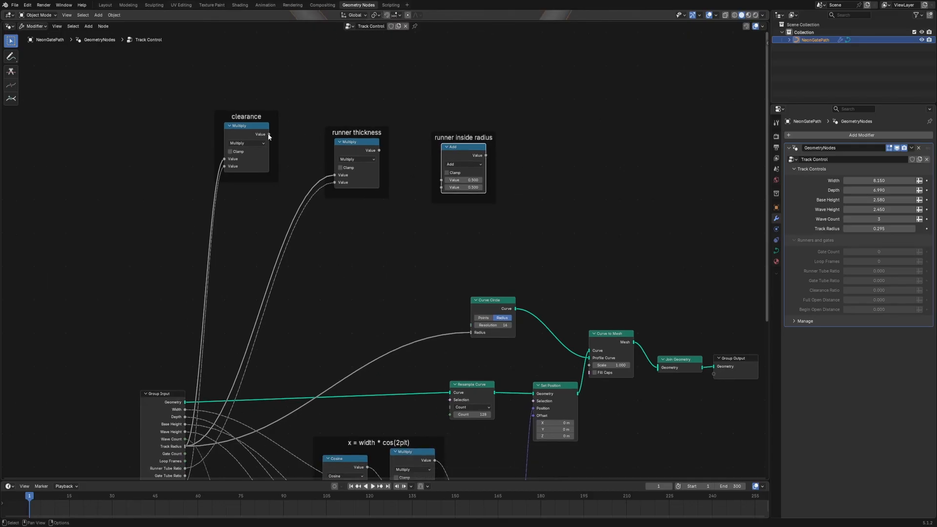
left_click_drag(268, 136, 441, 180)
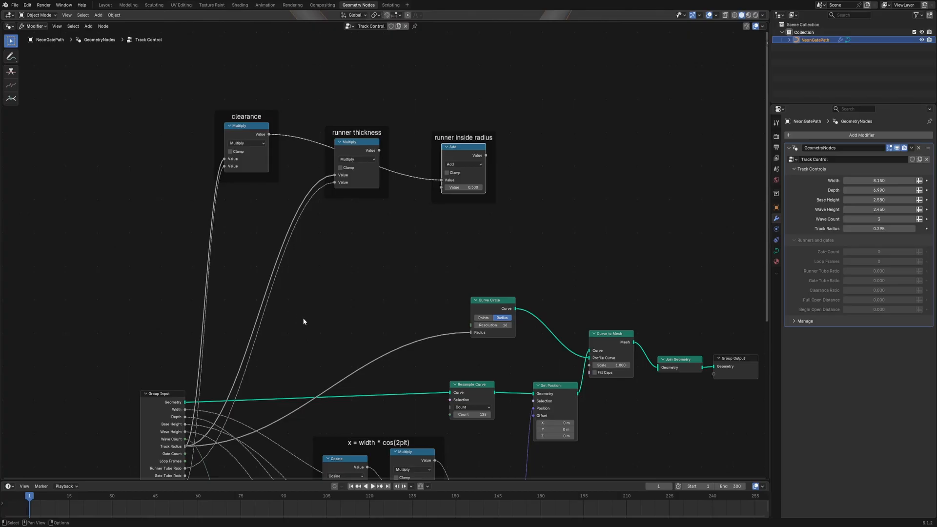
middle_click_drag(303, 322, 333, 252)
left_click_drag(216, 377, 472, 118)
- Add a frame beside the runner inside radius frame and label it runner centre line radius
middle_click_drag(591, 125, 449, 224)
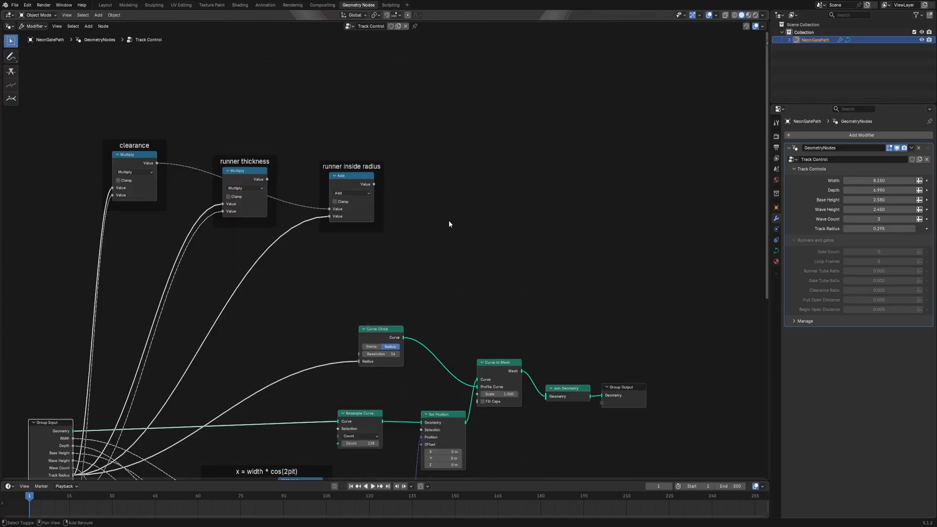
key("shift+a")
mouse_move(450, 221)
left_click(481, 213)
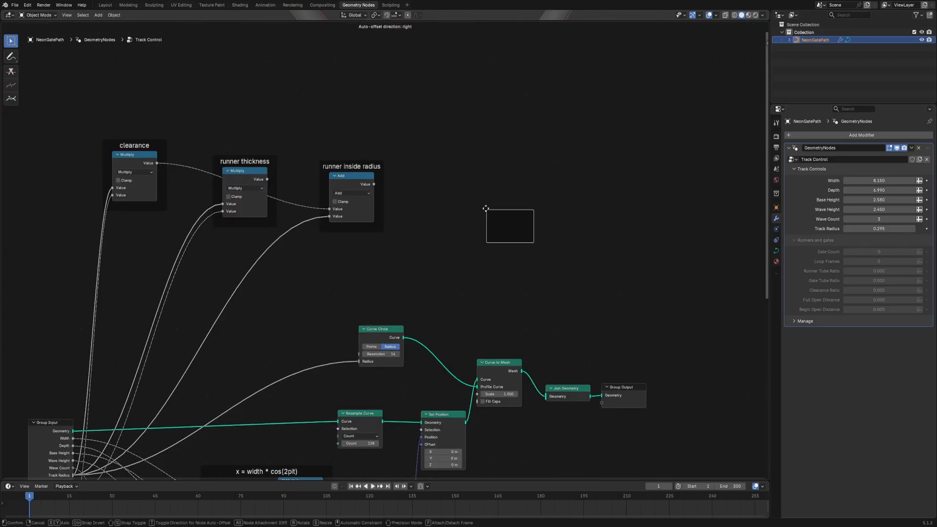
left_click(412, 162)
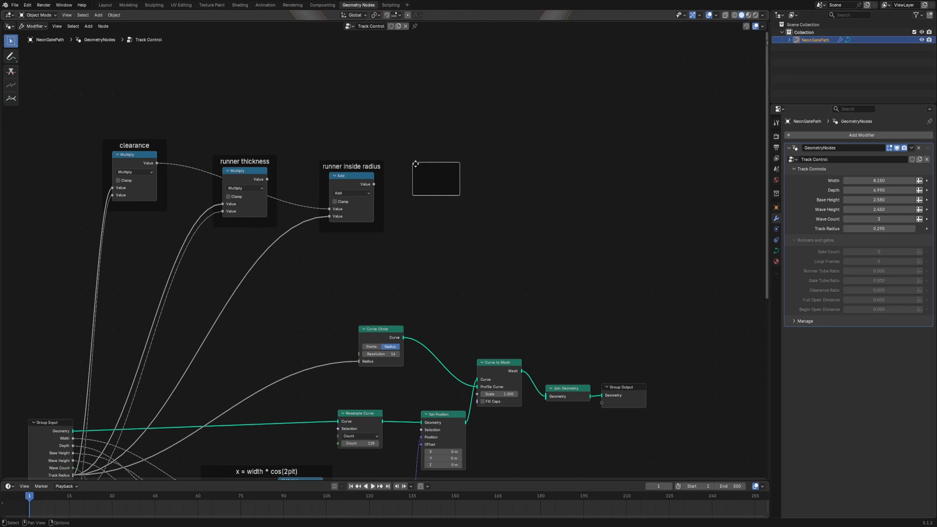
key("F2")
type("runner centre line radius")
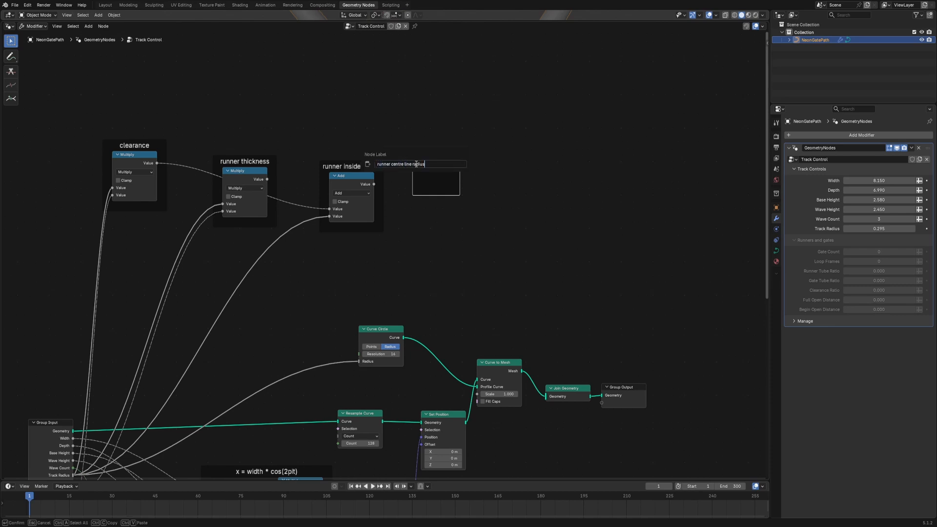
key("Return")
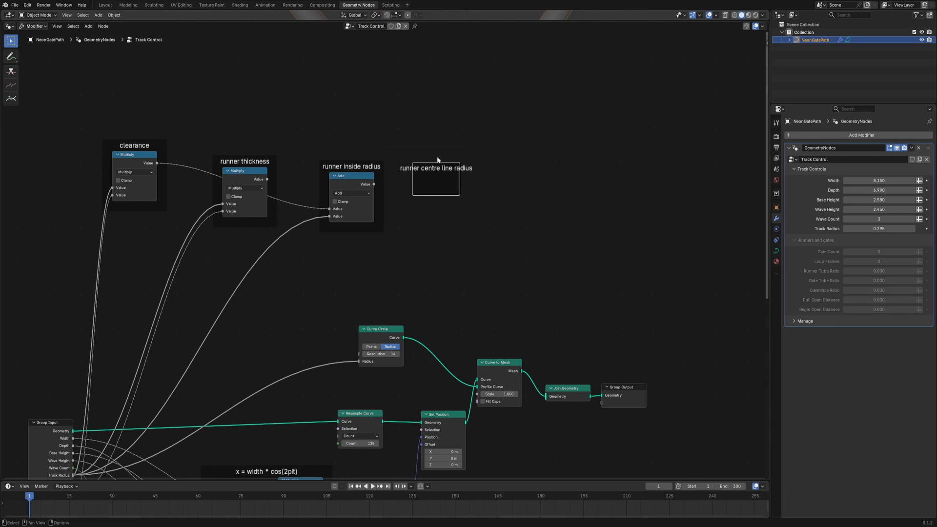
- Place a math Add node inside the runner centre line radius frame
key("shift+a")
mouse_move(450, 176)
type("add")
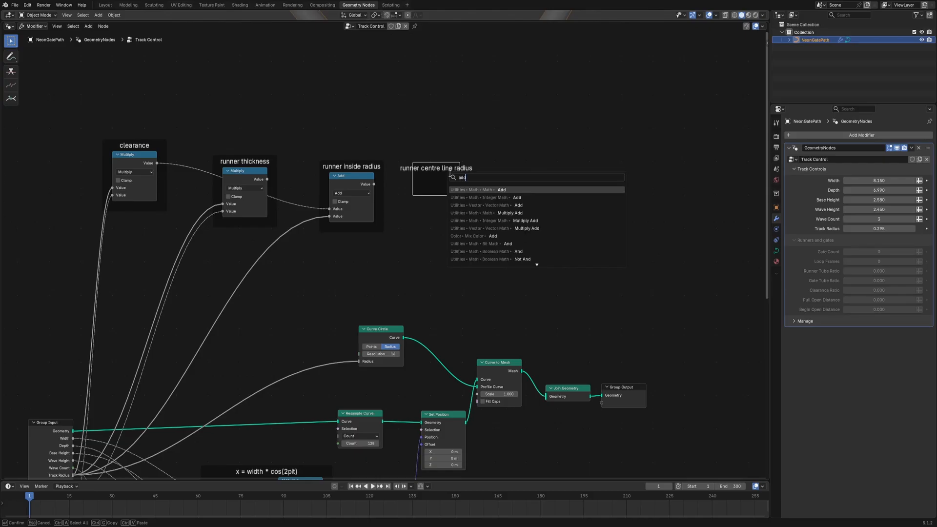
key("Return")
left_click(419, 174)
- Add a frame beside the runner centre line radius frame and label it runner outside radius
key("shift+a")
mouse_move(529, 191)
left_click(559, 191)
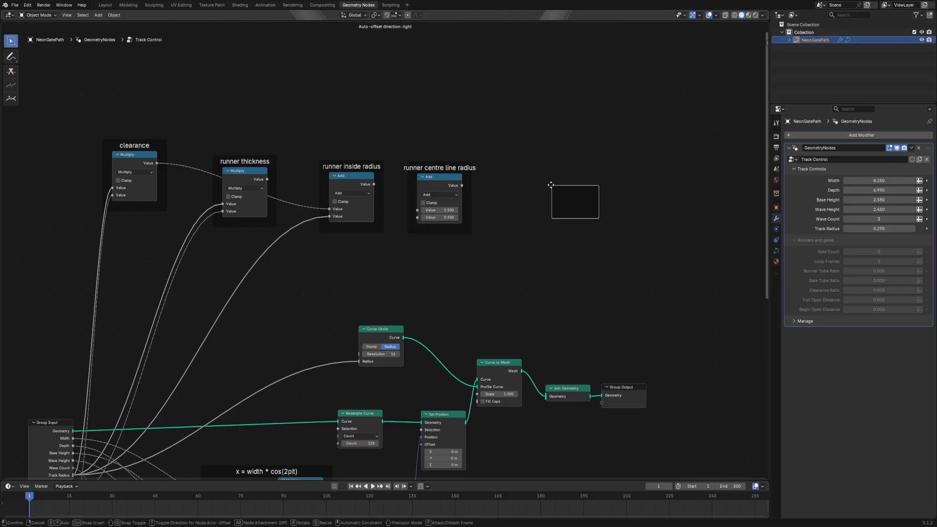
left_click(499, 165)
key("F2")
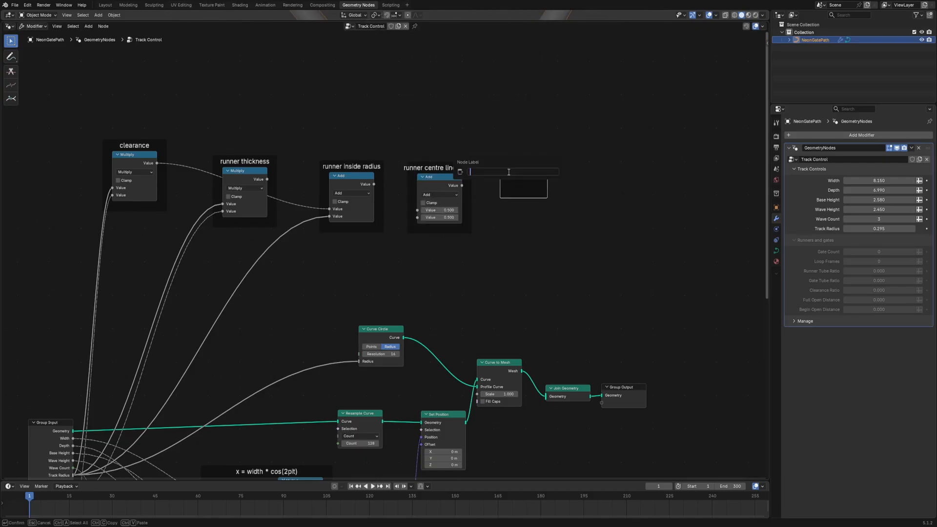
type("runner outside radius")
key("Return")
- Place a math Add node inside the runner outside radius frame
key("shift+a")
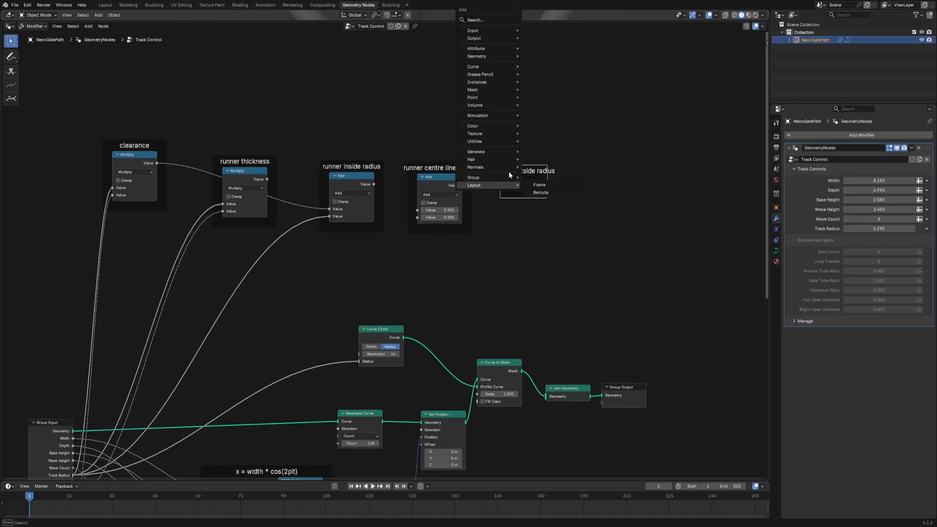
type("add")
key("Return")
left_click(517, 179)
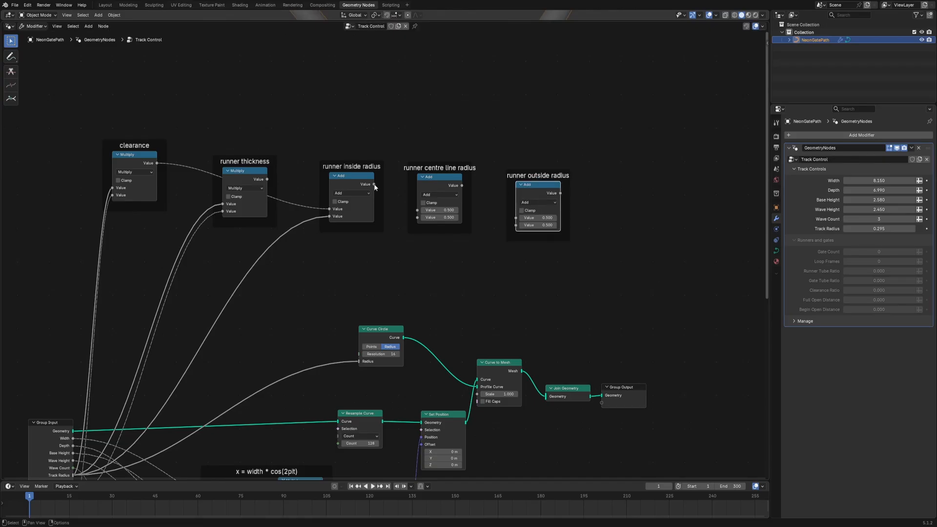
- Link runner inside radius and runner thickness into the centre line Add node, and centre line radius and runner thickness into the outside radius Add node
mouse_move(375, 187)
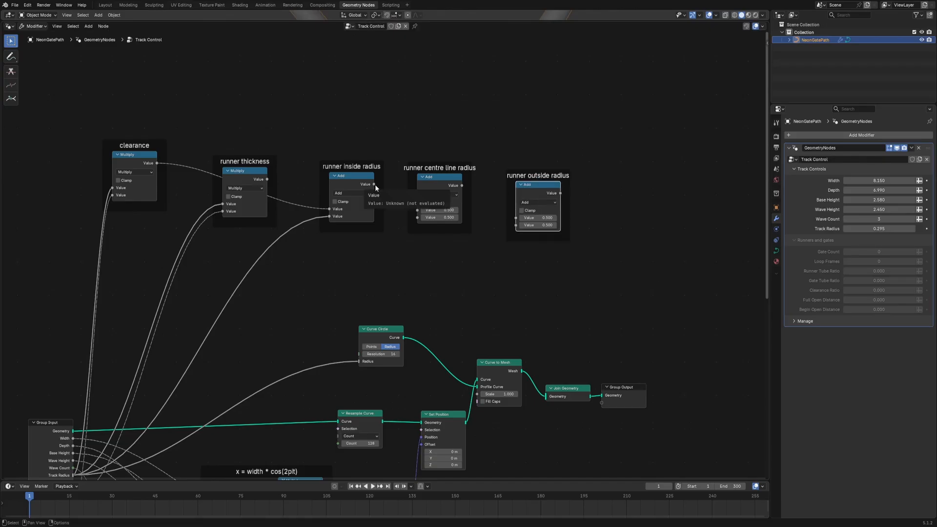
left_click_drag(374, 185, 418, 210)
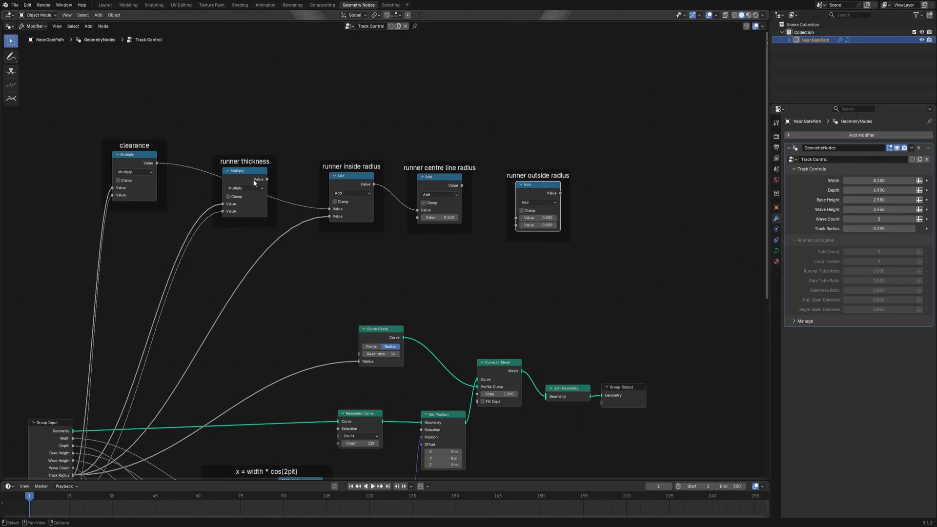
left_click_drag(267, 179, 414, 221)
left_click_drag(462, 186, 514, 219)
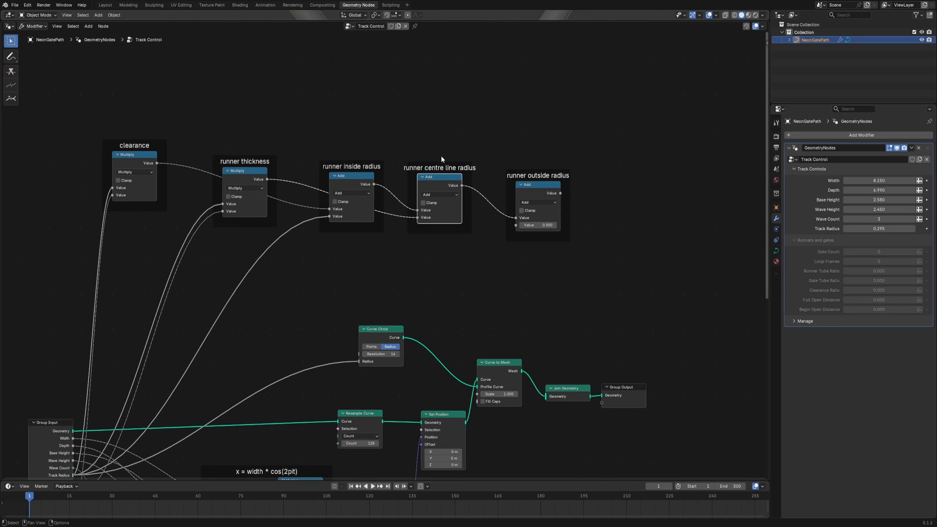
left_click_drag(266, 180, 505, 225)
- Add a frame in the empty area above the runner frames and label it runner
middle_click_drag(428, 75, 401, 197)
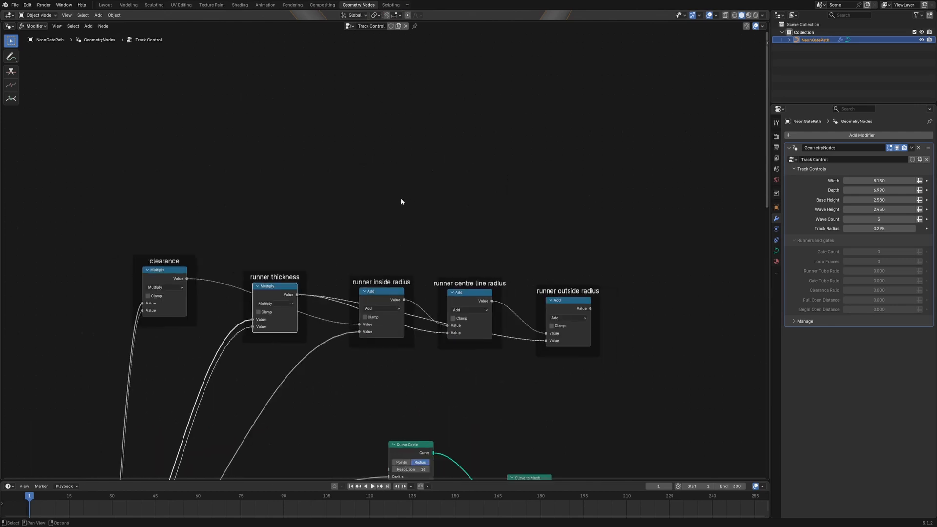
scroll(403, 183, "down", 1)
key("shift+a")
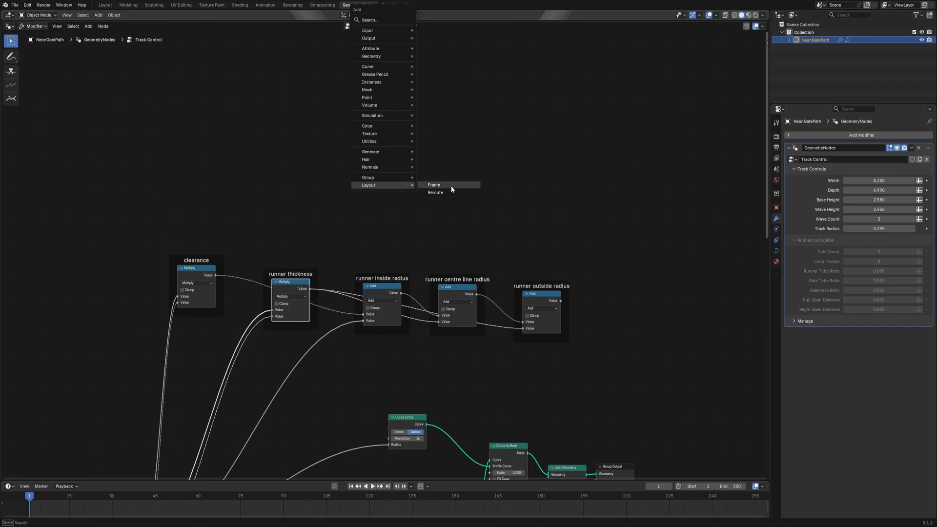
left_click(434, 185)
left_click(302, 161)
key("F2")
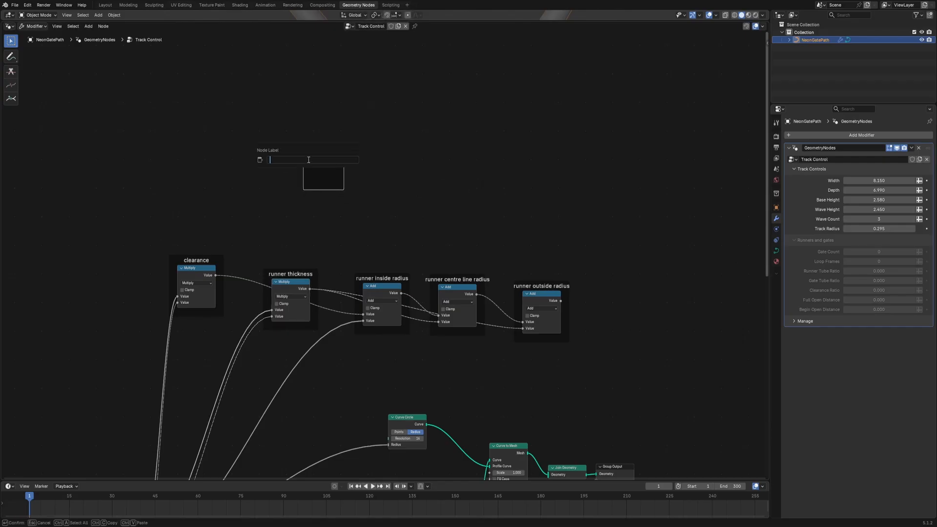
type("runner")
key("Return")
- Move the runner thickness, inside radius, centre line radius and outside radius frames into the runner frame, stacked vertically
left_click(313, 279)
left_click_drag(312, 280, 337, 184)
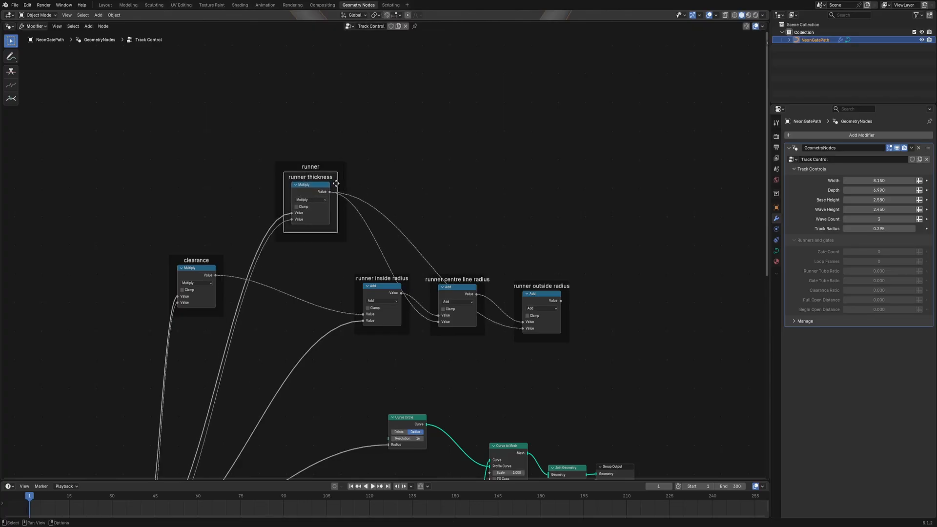
left_click(399, 316)
left_click_drag(399, 316, 340, 285)
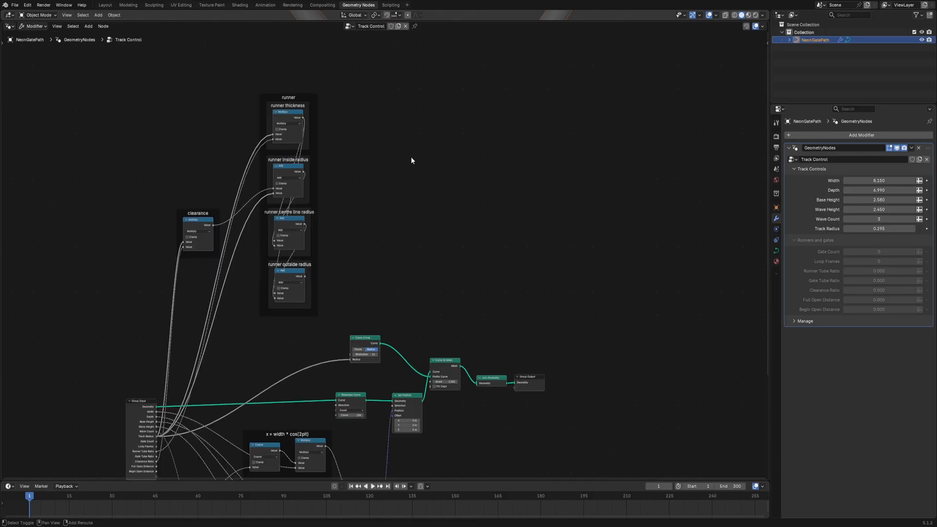
- Add a frame in the empty area beside the runner frame and label it gate thickness
key("shift+a")
mouse_move(411, 159)
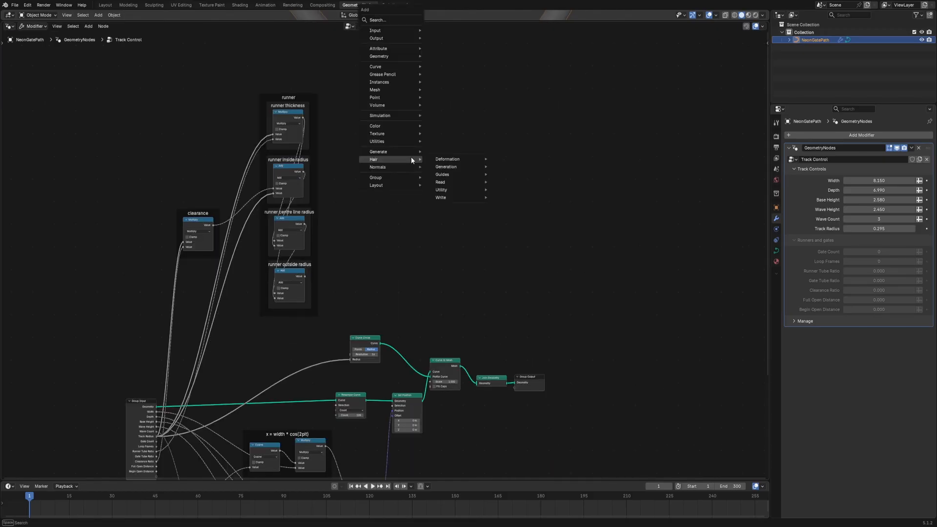
type("frame")
key("Return")
left_click(413, 157)
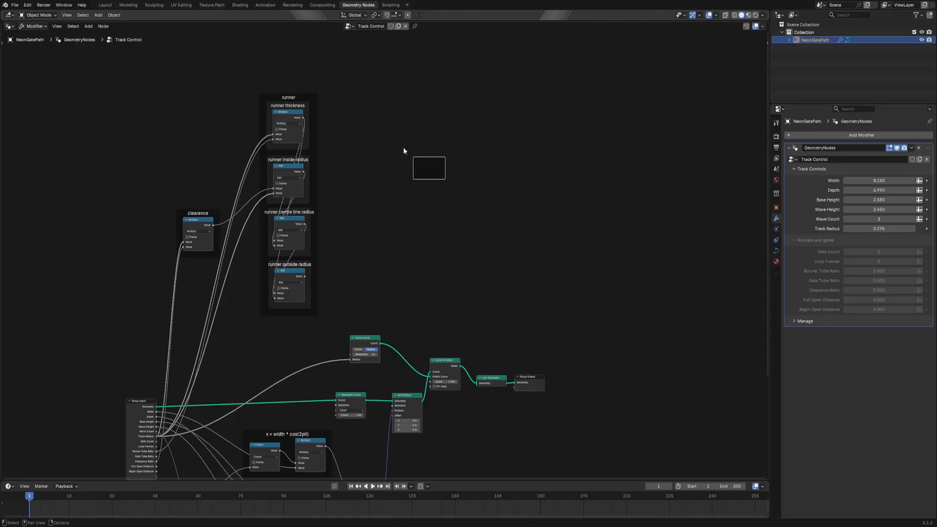
key("F2")
type("gate t")
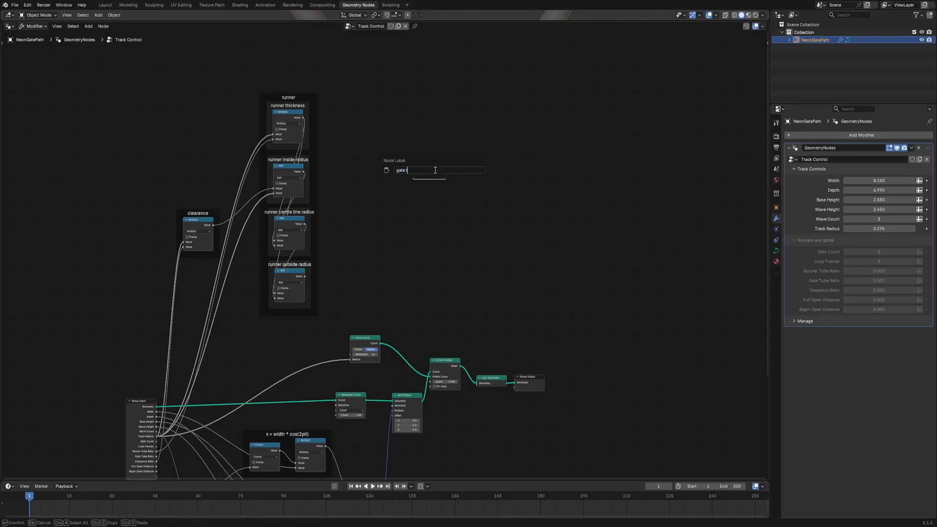
type("hickness")
key("Return")
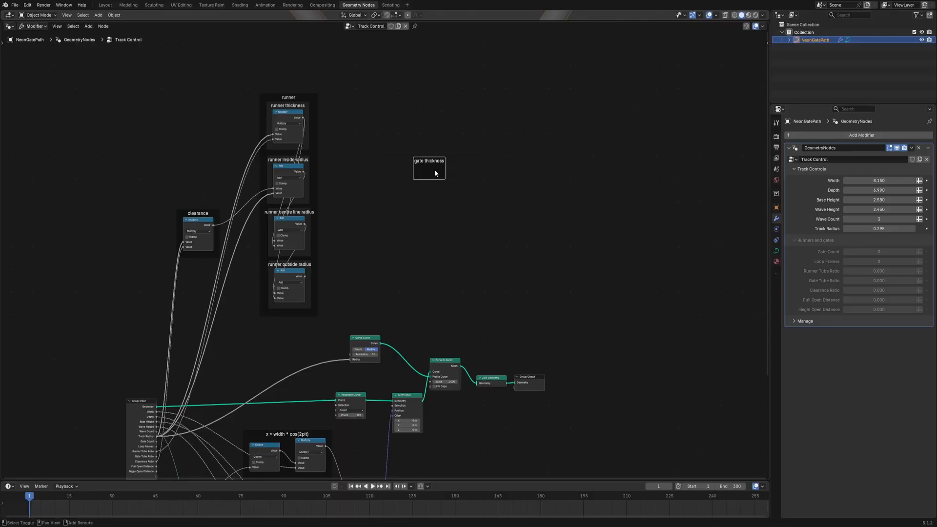
- Place a Multiply node inside the gate thickness frame
key("shift+a")
type("mult")
key("Return")
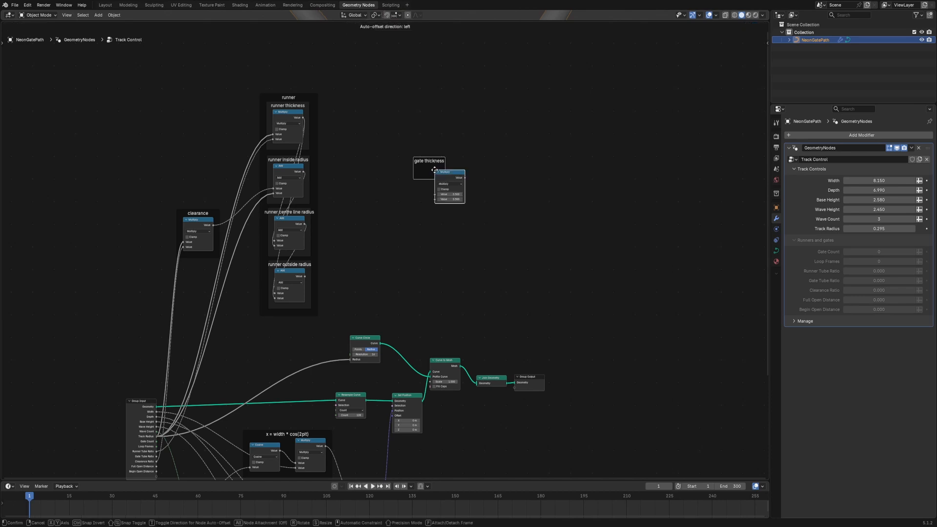
left_click(434, 171)
- Add a frame beside the gate thickness frame and label it gate inside radius
right_click(494, 197)
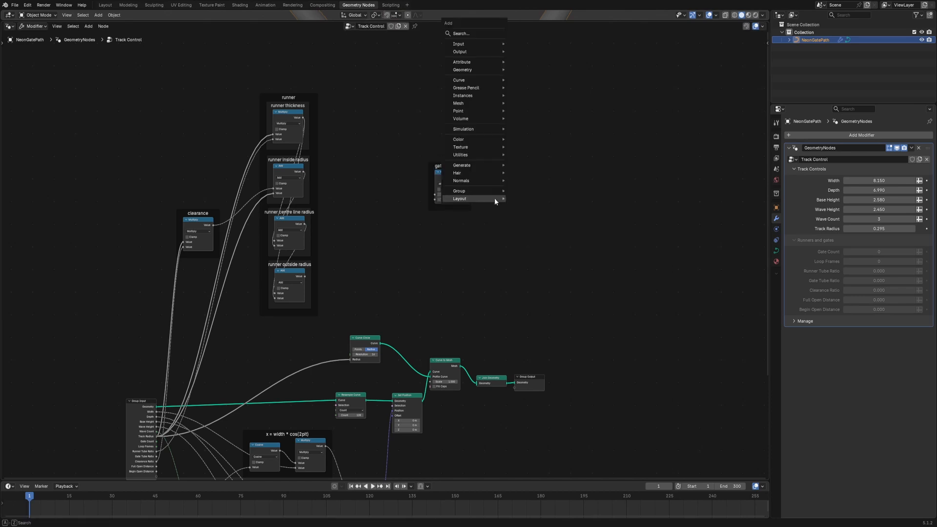
left_click(494, 197)
type("g")
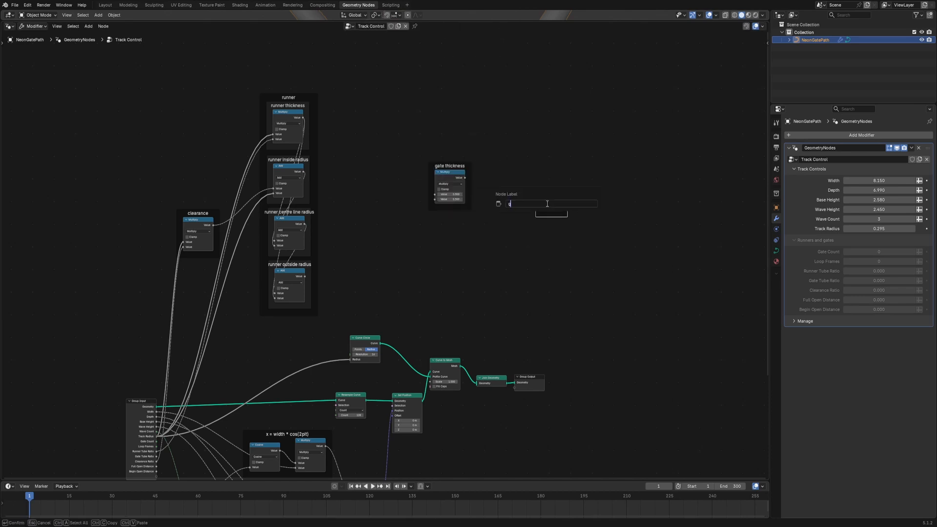
type("ate inside radius")
key("Return")
- Place an Add math node inside the gate inside radius frame
key("shift+a")
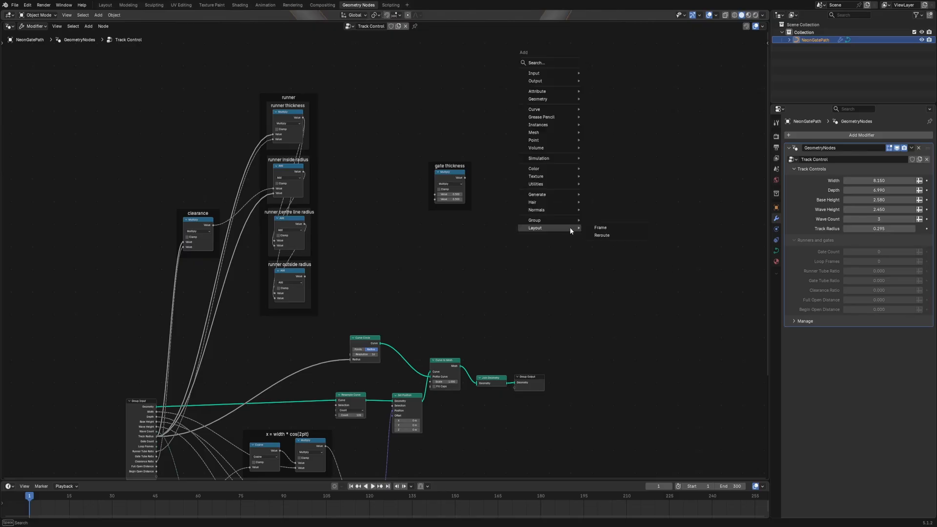
type("add")
key("Return")
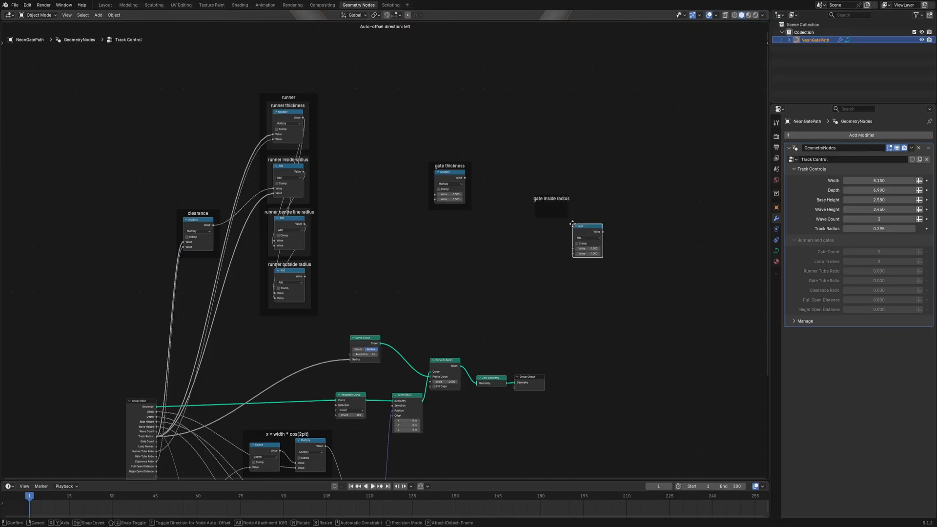
left_click(543, 204)
- Add a frame beside the gate inside radius frame and label it gate centreline radius
key("shift+a")
mouse_move(624, 223)
left_click(656, 224)
left_click(600, 201)
key("F2")
type("g")
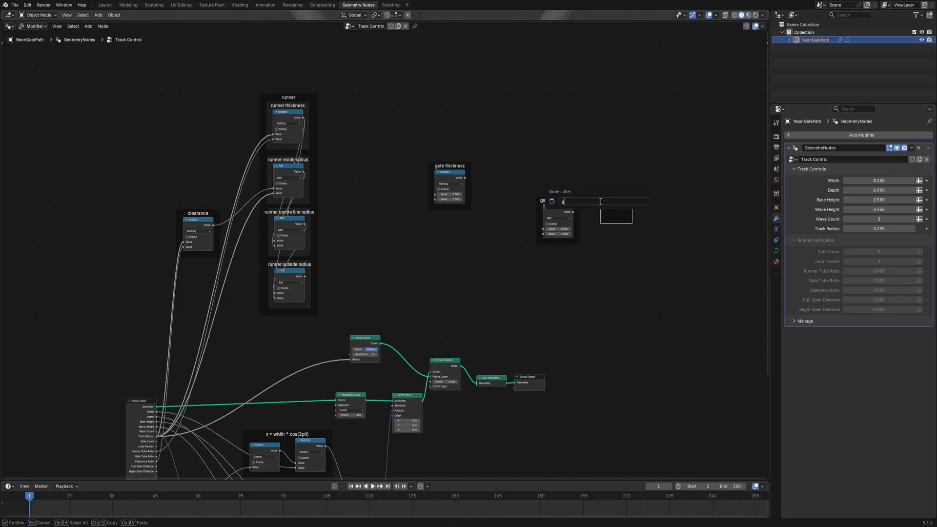
type("ate centreline thick")
- Place an Add math node inside the gate centreline radius frame
key("shift+a")
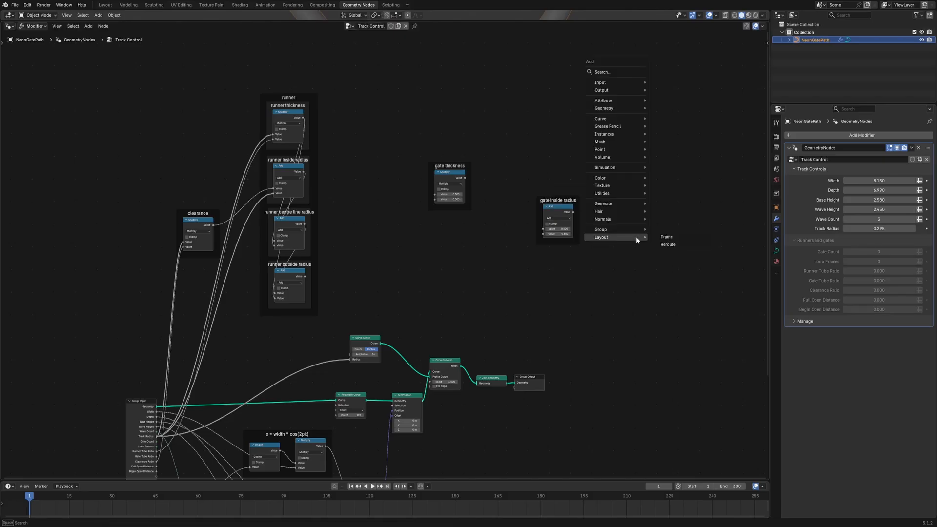
type("add")
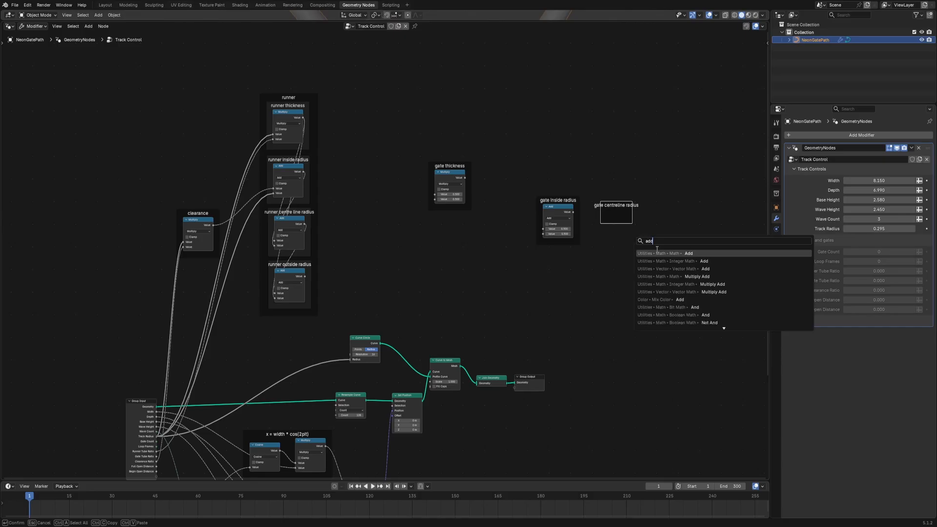
key("Return")
left_click(611, 219)
- Connect the group input's Track Radius and Gate Tube Ratio to the two values of the gate thickness Multiply node
middle_click_drag(203, 479, 279, 426)
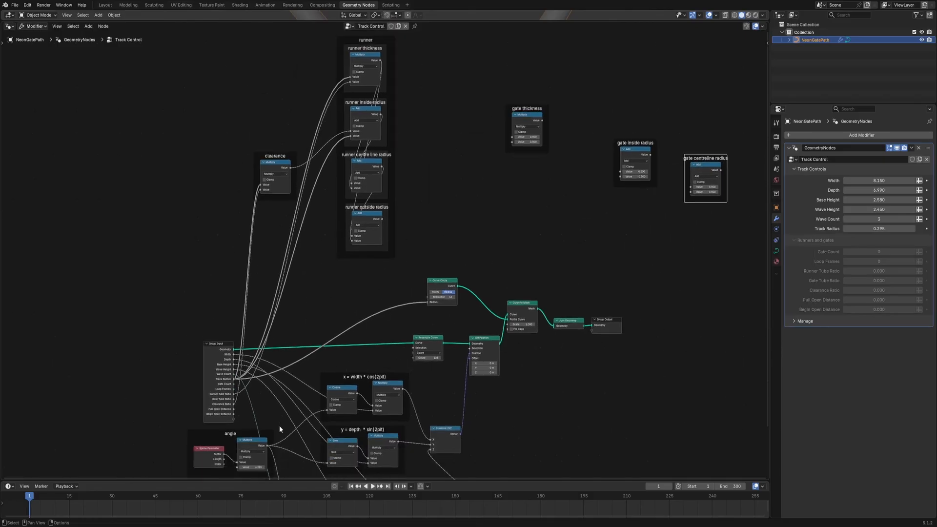
left_click_drag(232, 376, 510, 137)
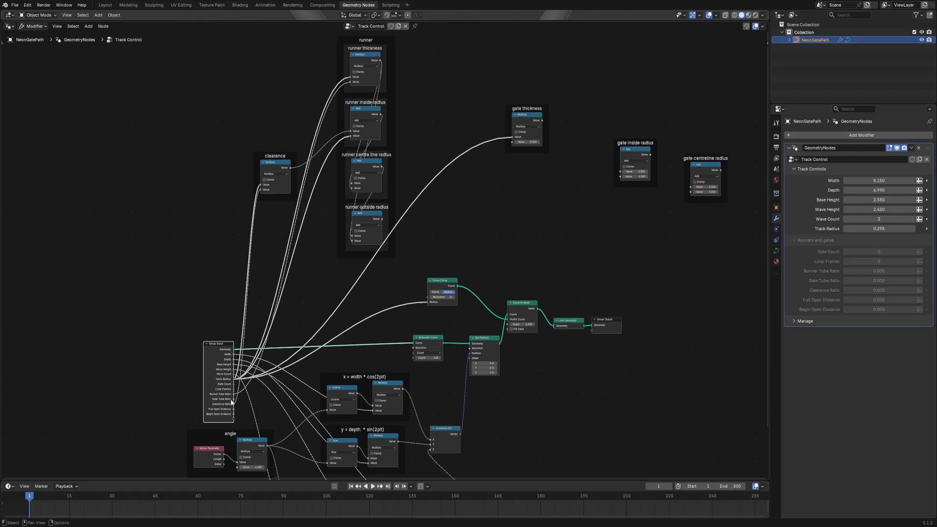
left_click_drag(233, 397, 508, 145)
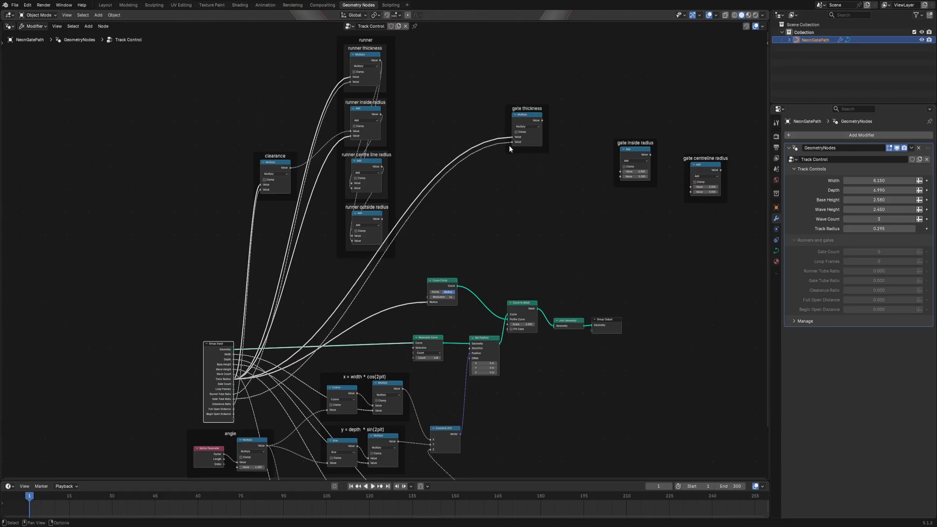
- Connect Track Radius and the clearance result to the two values of the gate inside radius Add node
middle_click_drag(515, 209, 439, 222)
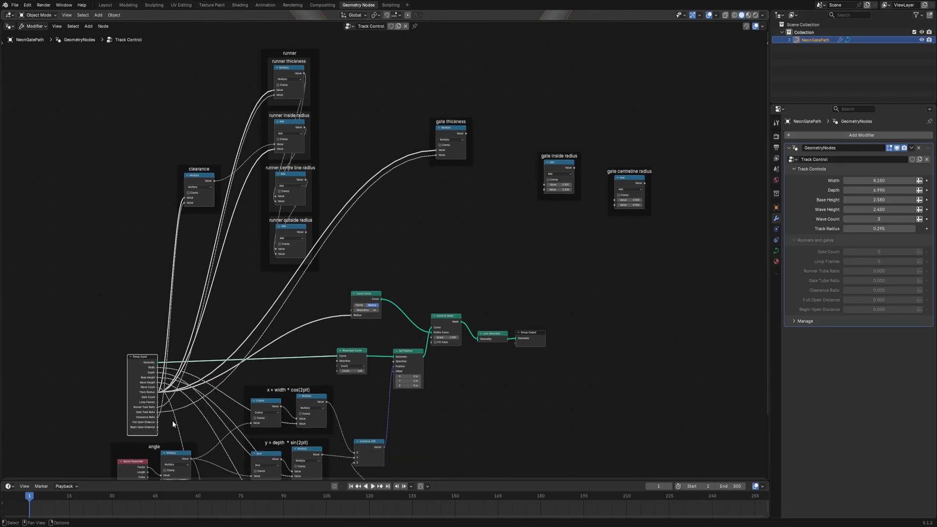
left_click_drag(157, 392, 545, 186)
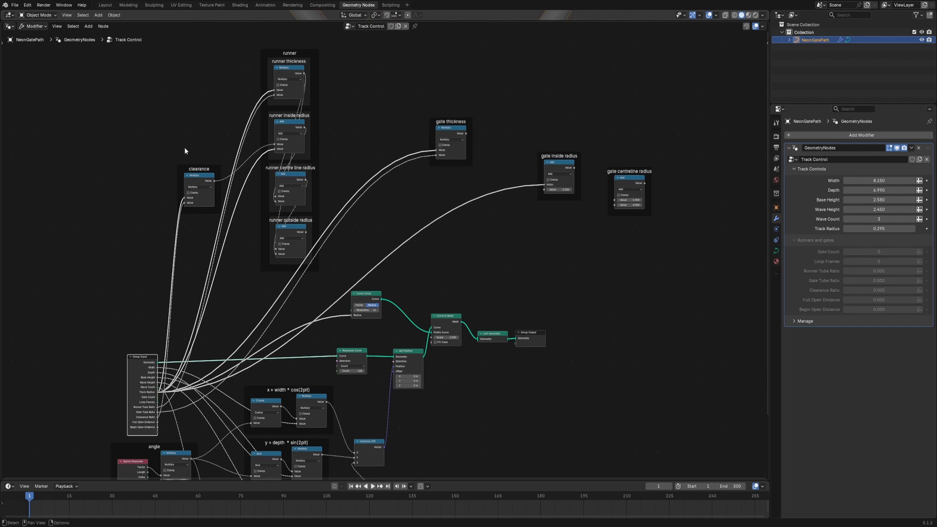
left_click_drag(214, 180, 546, 190)
- Connect the gate inside radius and gate thickness outputs to the two values of the gate centreline radius Add node
middle_click_drag(552, 189, 511, 240)
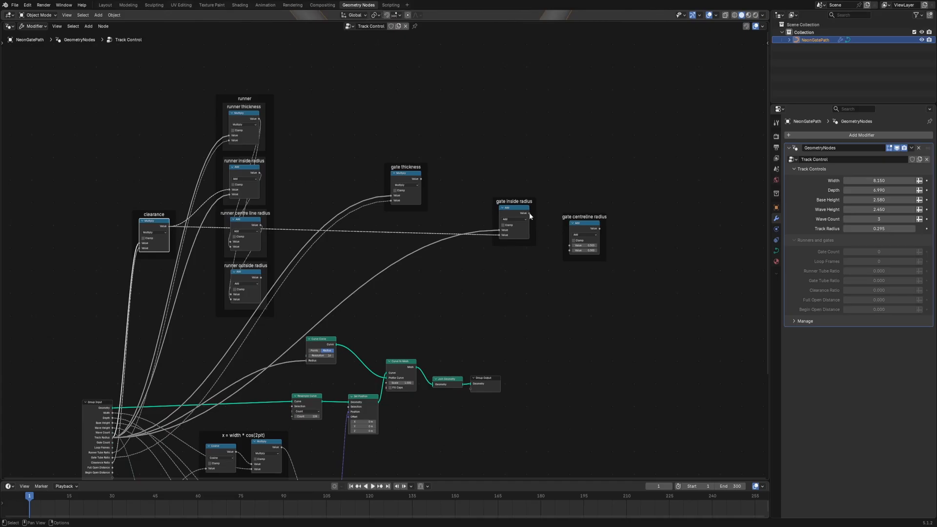
mouse_move(529, 213)
left_click_drag(530, 215, 532, 218)
left_click_drag(568, 248, 568, 248)
left_click_drag(421, 179, 569, 251)
- Add a frame above the gate calculation frames and label it gates
left_click(485, 135)
key("shift+a")
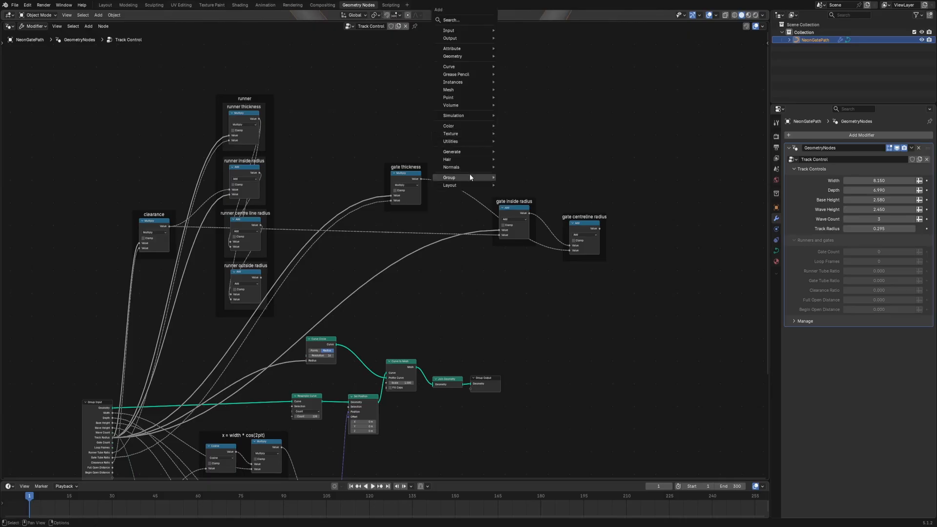
mouse_move(481, 183)
left_click(514, 185)
left_click(450, 111)
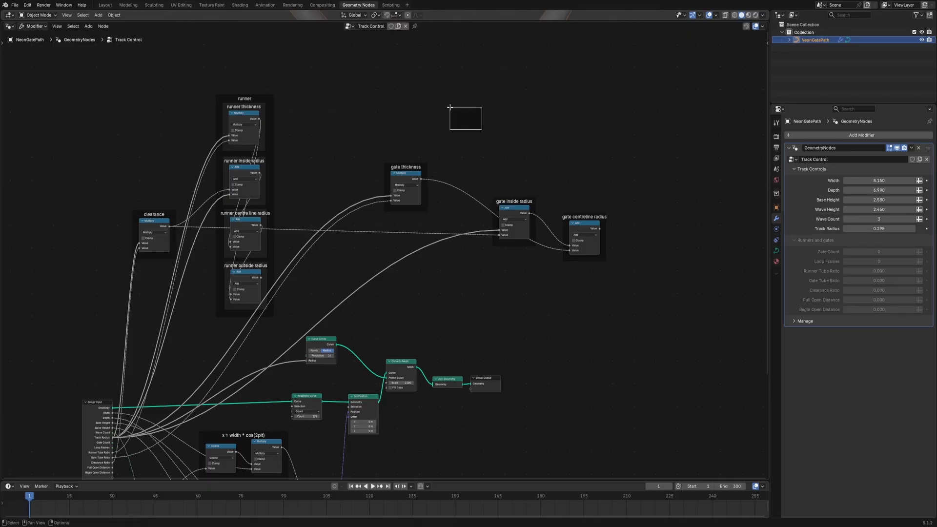
key("F2")
type("gate")
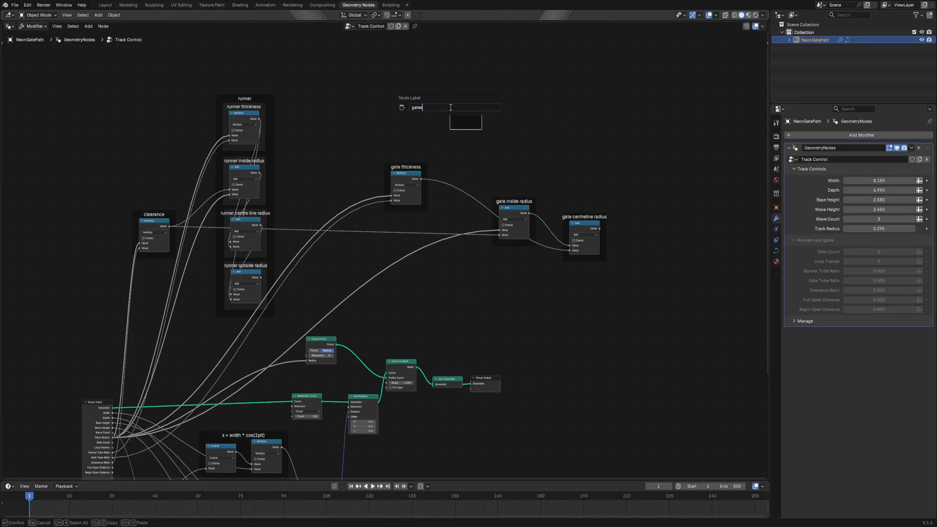
type("s")
key("Return")
- Stack the gate thickness, inside radius and centreline radius frames vertically inside the gates frame, and position it below the runner frame
left_click_drag(421, 189, 464, 123)
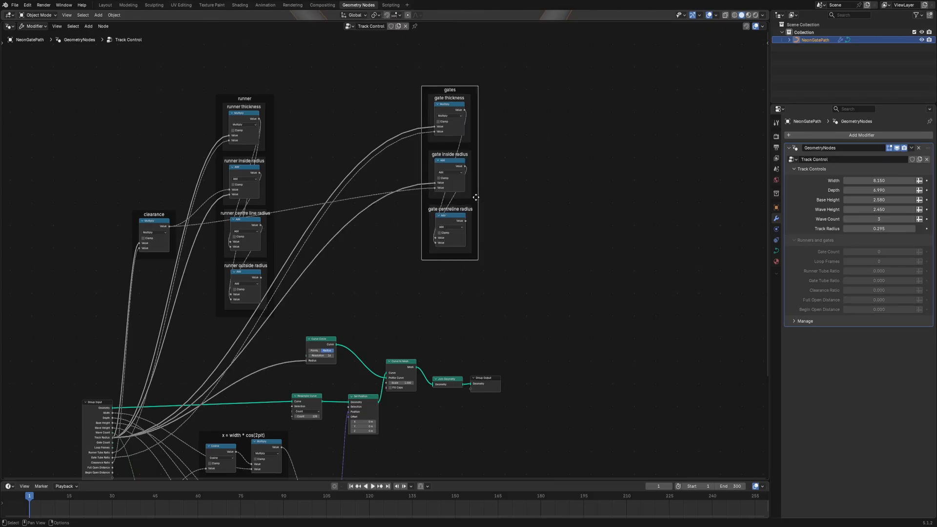
left_click_drag(475, 198, 339, 247)
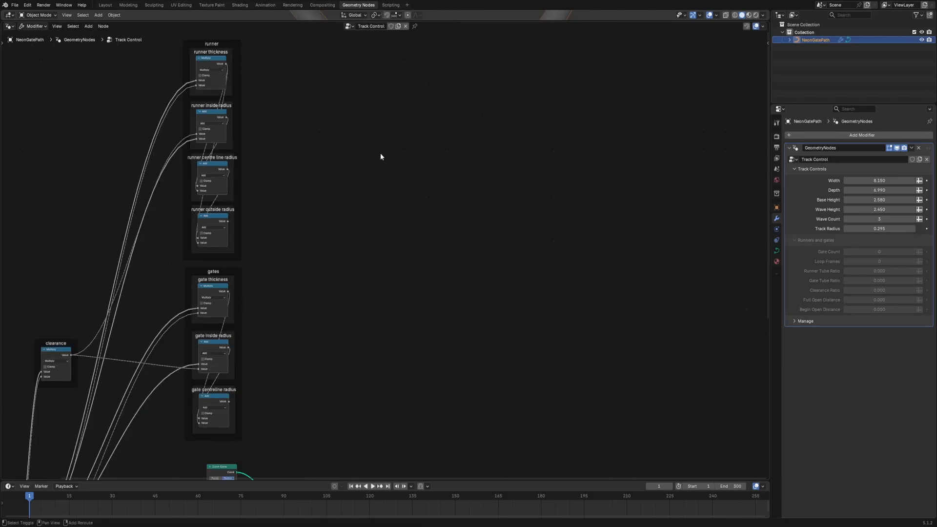
- Add a frame in the empty area beside the runner frame and label it open inside radius
key("shift+a")
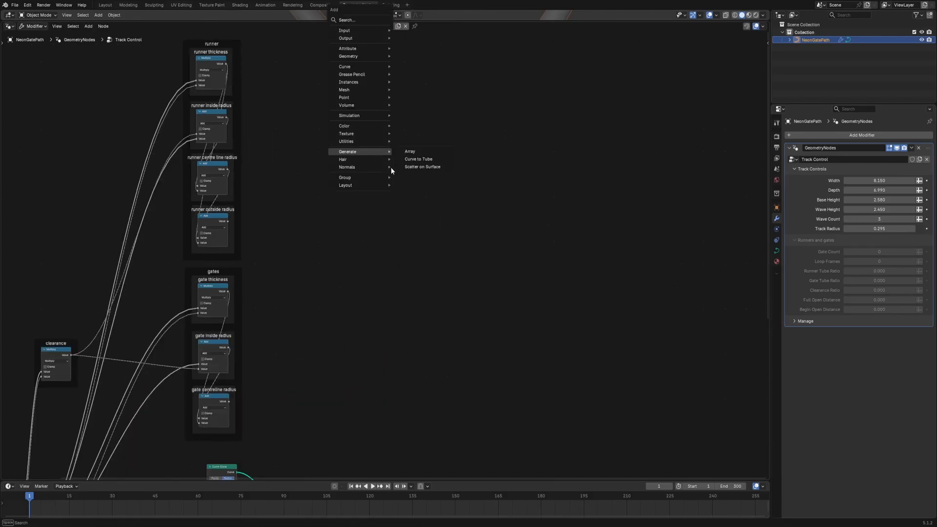
left_click(409, 186)
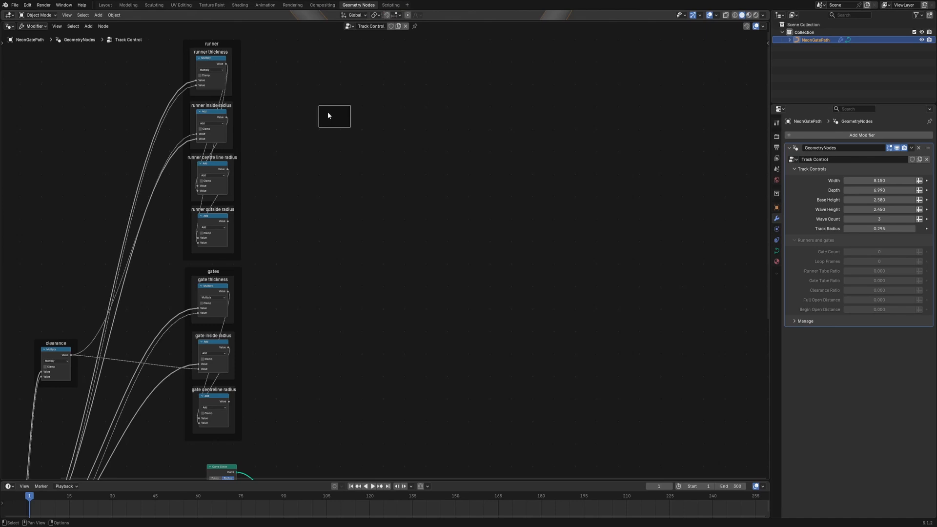
key("F2")
type("open inside rad")
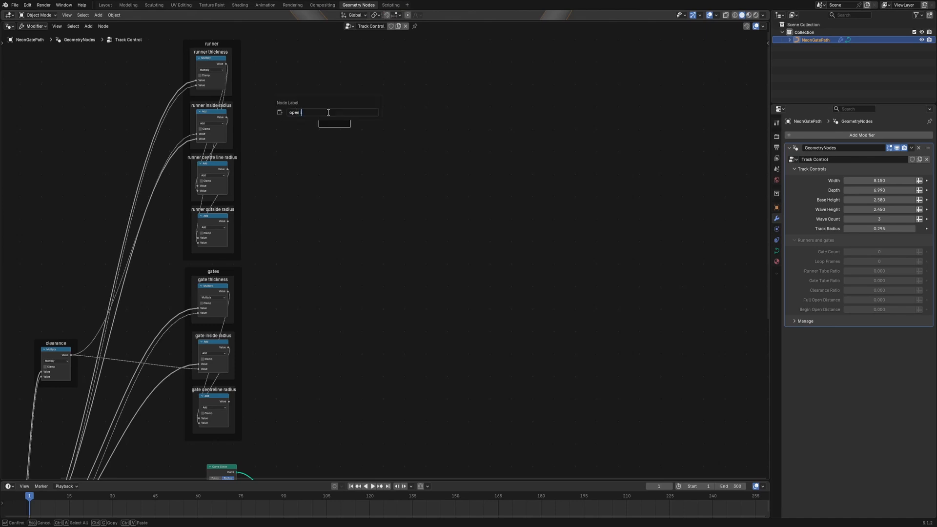
type("ius")
key("Return")
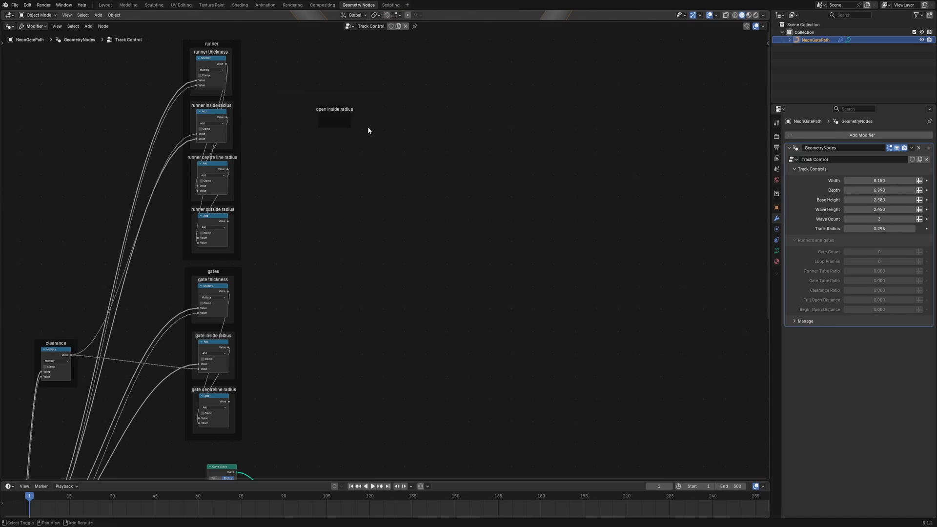
- Place an Add math node in the open inside radius frame and feed it the runner outside radius and clearance outputs
key("shift+a")
mouse_move(368, 128)
type("add")
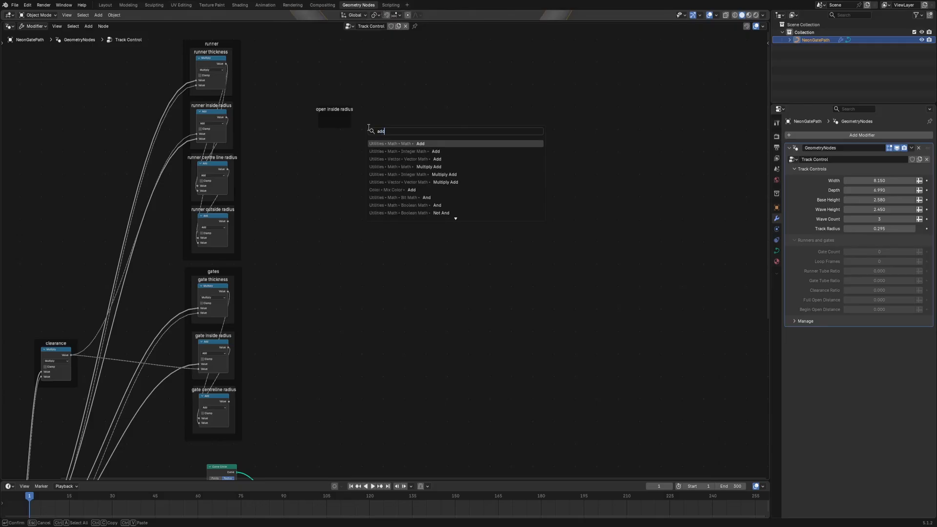
key("Return")
left_click(367, 129)
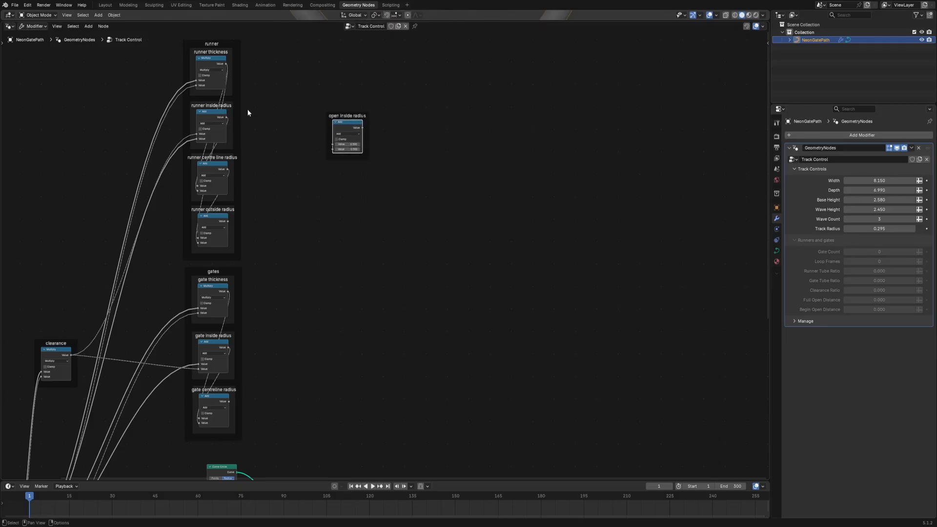
left_click_drag(228, 221, 332, 144)
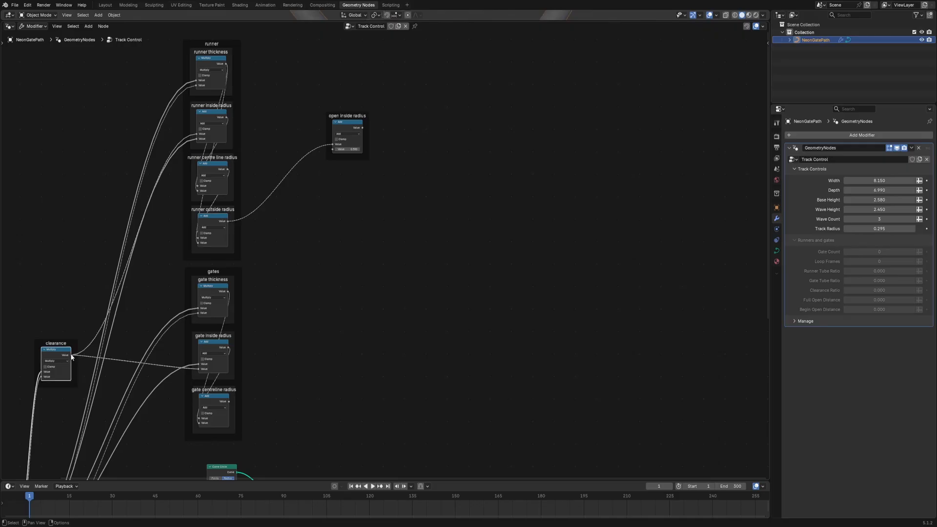
left_click_drag(71, 355, 332, 148)
- Add a frame beyond the open inside radius frame and label it gate open scale
key("shift+a")
type("frame")
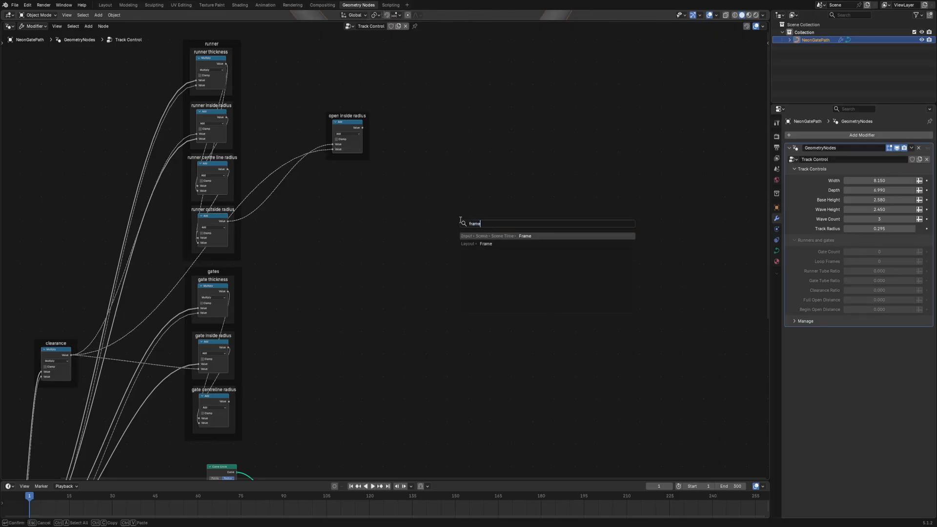
key("Return")
key("F2")
type("g")
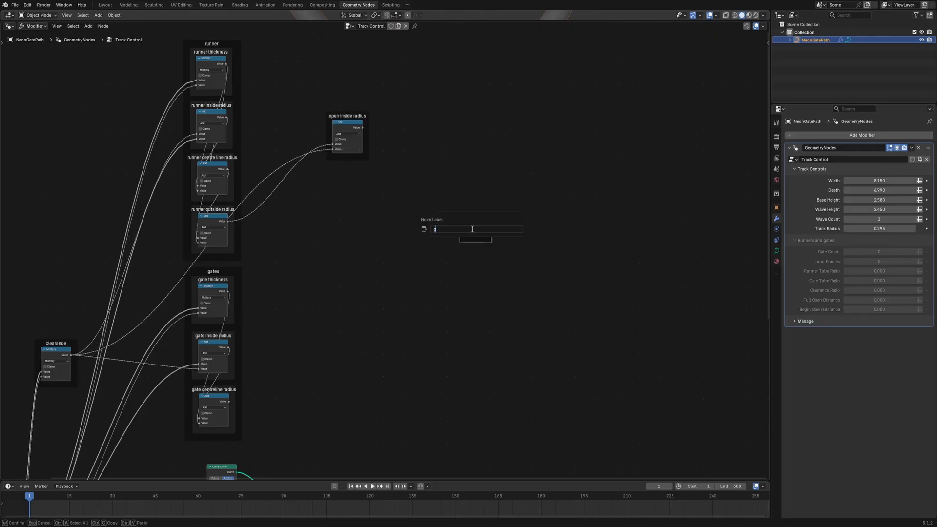
type("ate open scale")
key("Return")
- Place a Divide math node in the gate open scale frame and divide the open inside radius by the gate inside radius
key("shift+a")
type("divide")
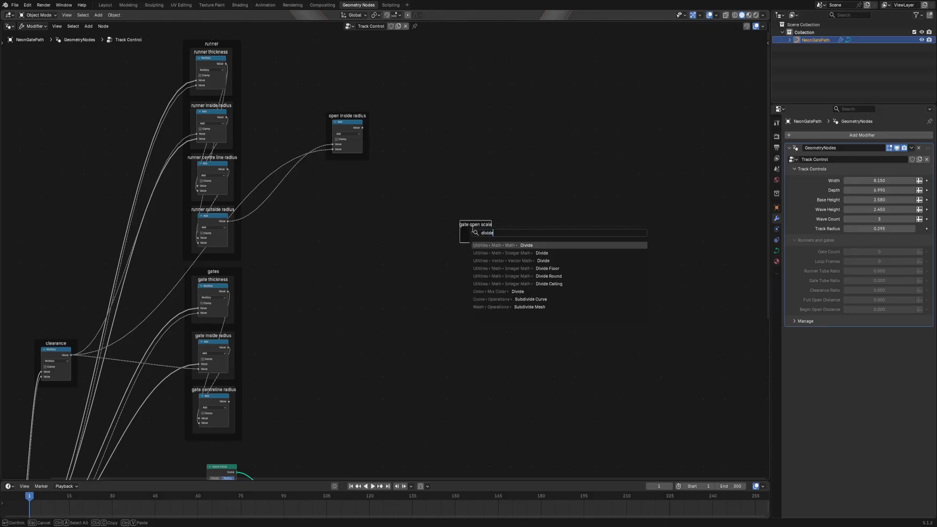
key("Return")
left_click(469, 227)
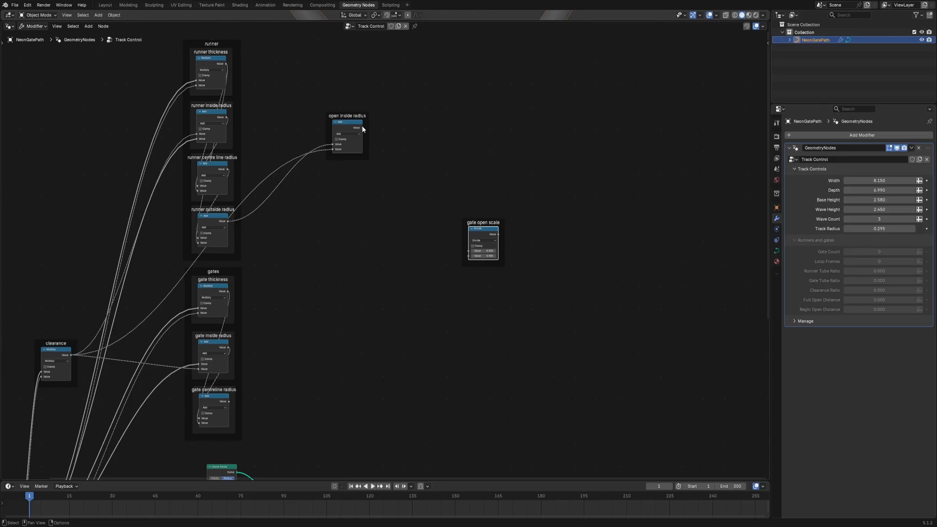
left_click_drag(362, 126, 467, 253)
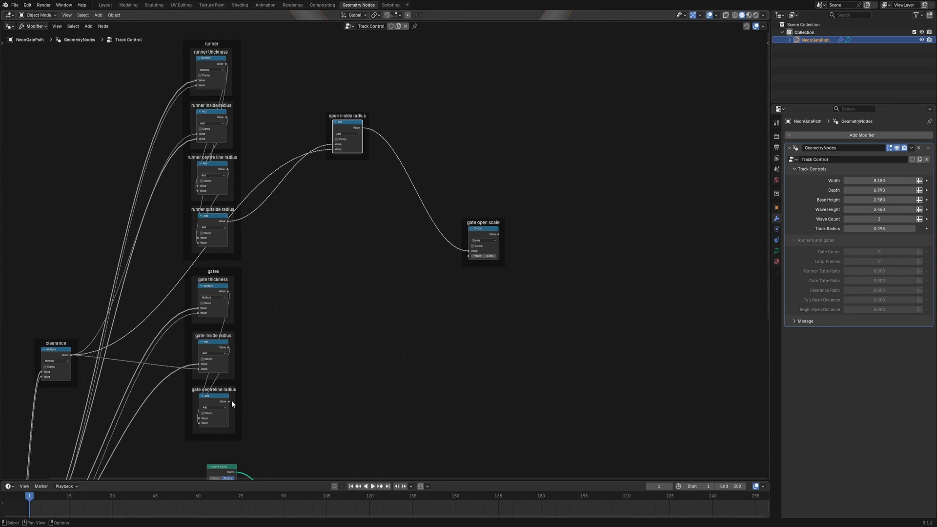
left_click_drag(227, 348, 461, 259)
- Add a frame beyond the gate open scale frame and label it full open distance
key("shift+a")
mouse_move(634, 136)
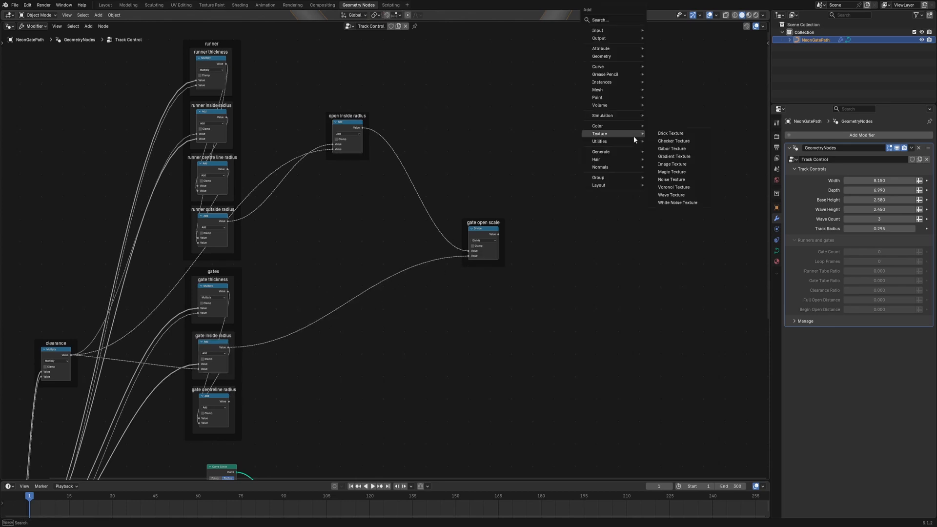
key("Escape")
key("F2")
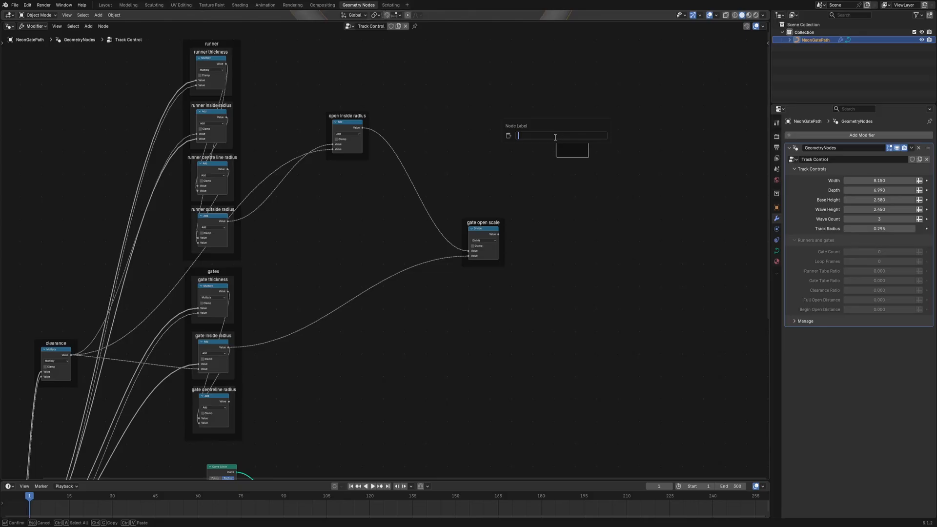
type("full open distance")
key("Return")
- Add another frame beside the full open distance frame and label it begin open distance
key("shift+a")
mouse_move(631, 189)
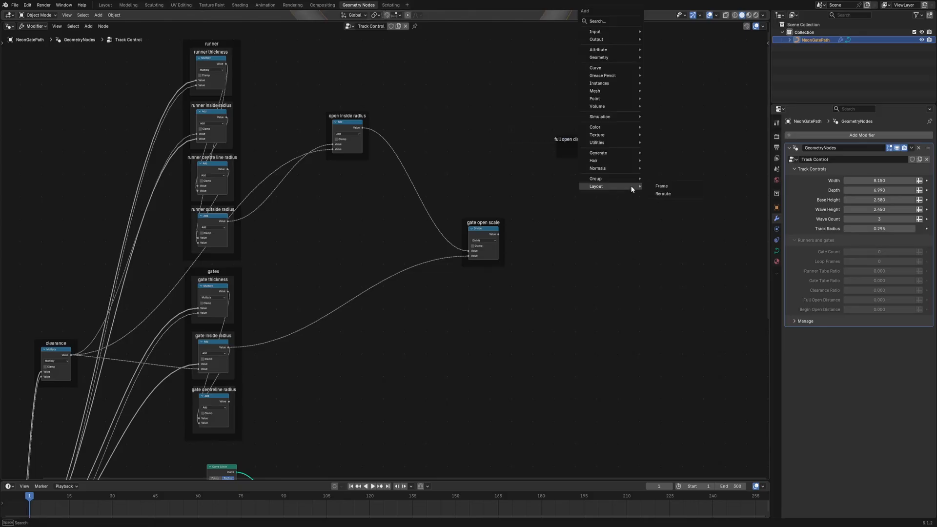
left_click(662, 186)
left_click(613, 141)
key("F2")
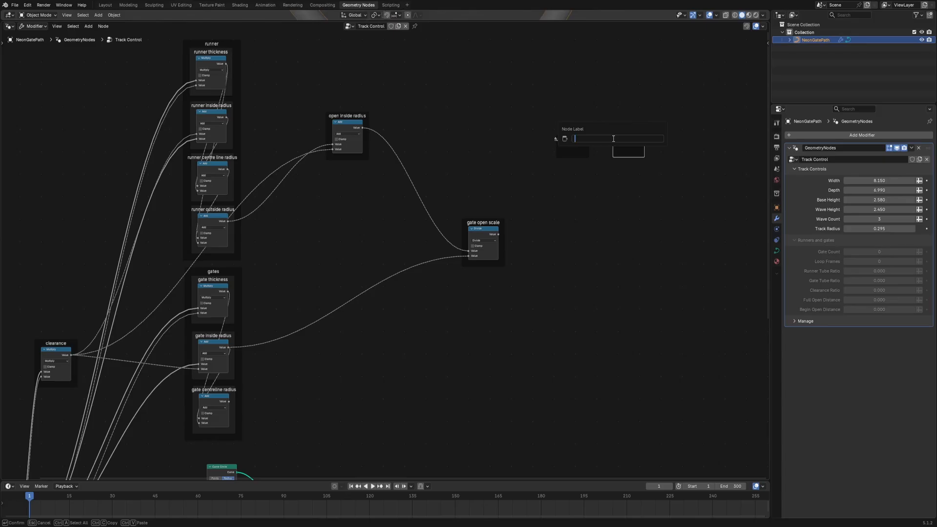
type("begin open distance")
key("Return")
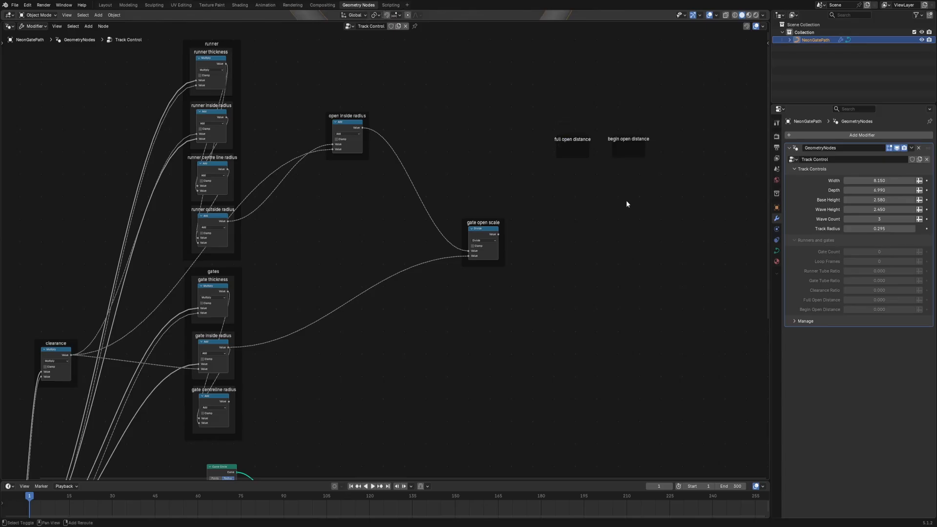
- Place a Multiply math node inside each of the full open distance and begin open distance frames
key("shift+a")
type("mul")
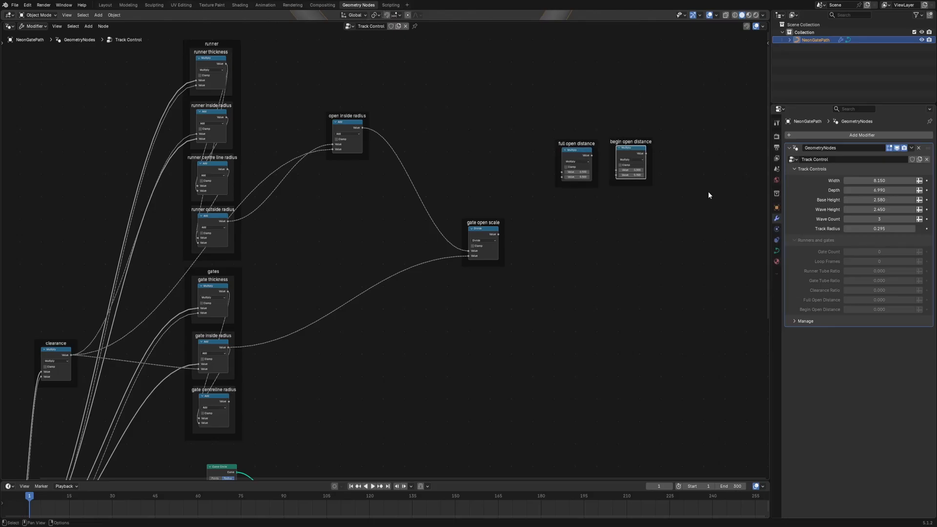
scroll(661, 186, "up", 4)
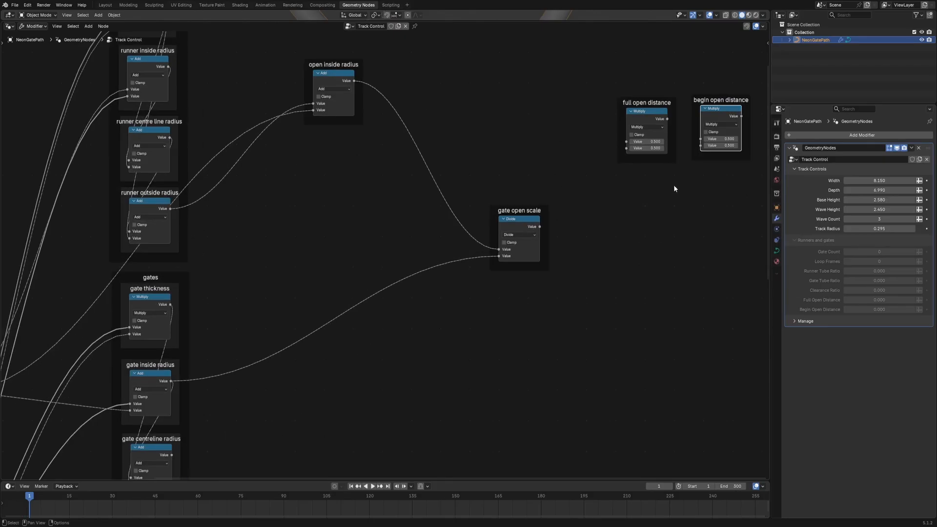
- Connect the runner outside radius and the Full Open Distance group input to the full open distance Multiply node
middle_click_drag(675, 186, 531, 228)
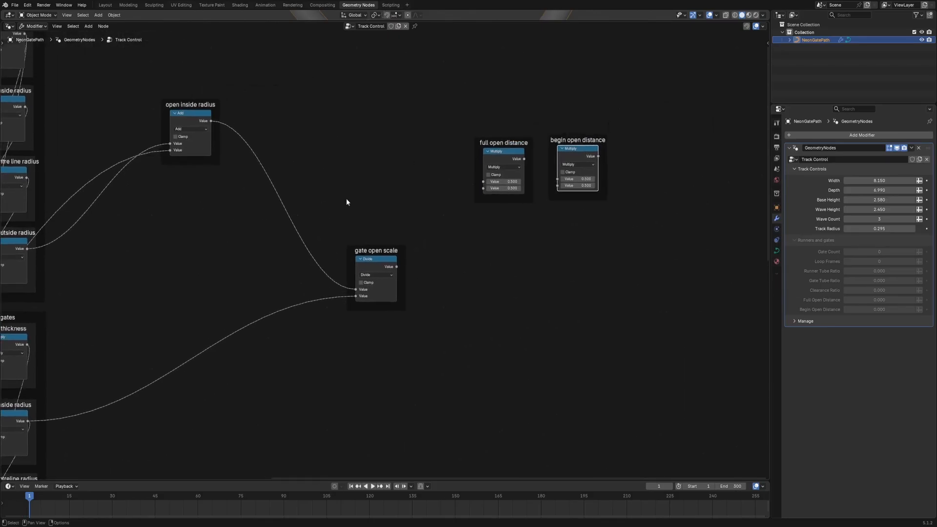
scroll(346, 203, "down", 1)
left_click_drag(78, 250, 466, 193)
middle_click_drag(314, 307, 545, 161)
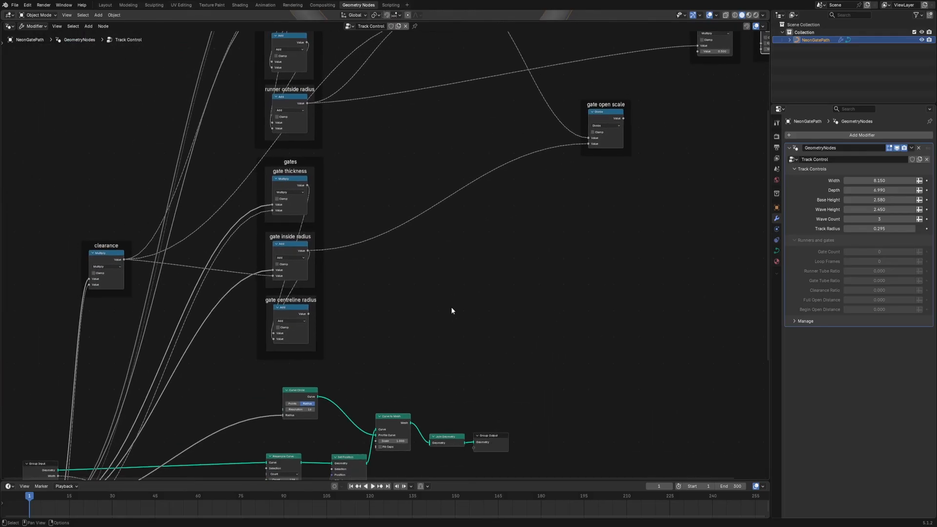
middle_click_drag(312, 375, 450, 231)
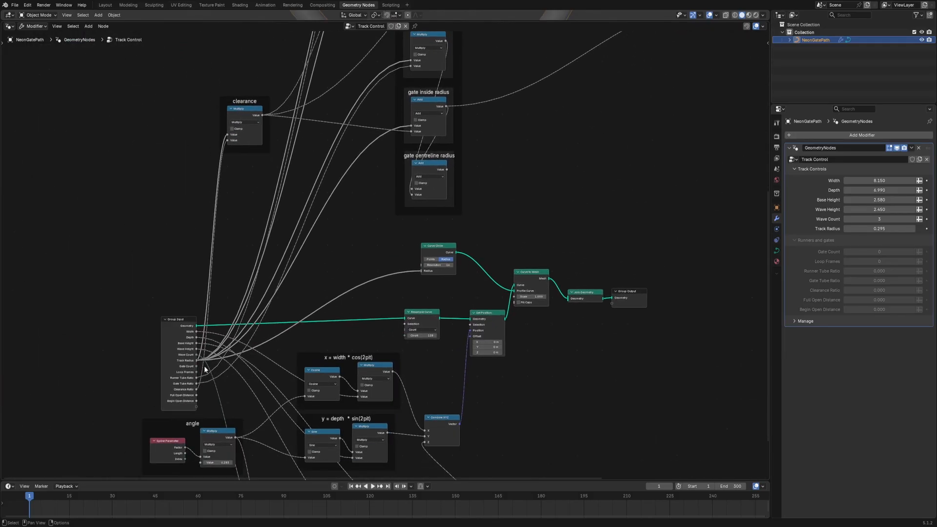
left_click_drag(197, 393, 666, 108)
- Connect the runner outside radius and the Begin Open Distance group input to the begin open distance Multiply node
middle_click_drag(763, 119, 637, 146)
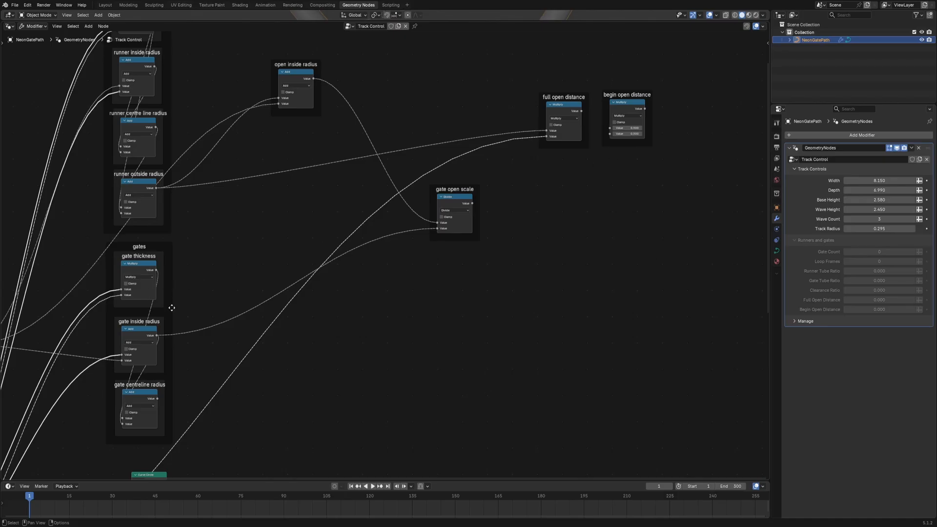
middle_click_drag(441, 338, 635, 205)
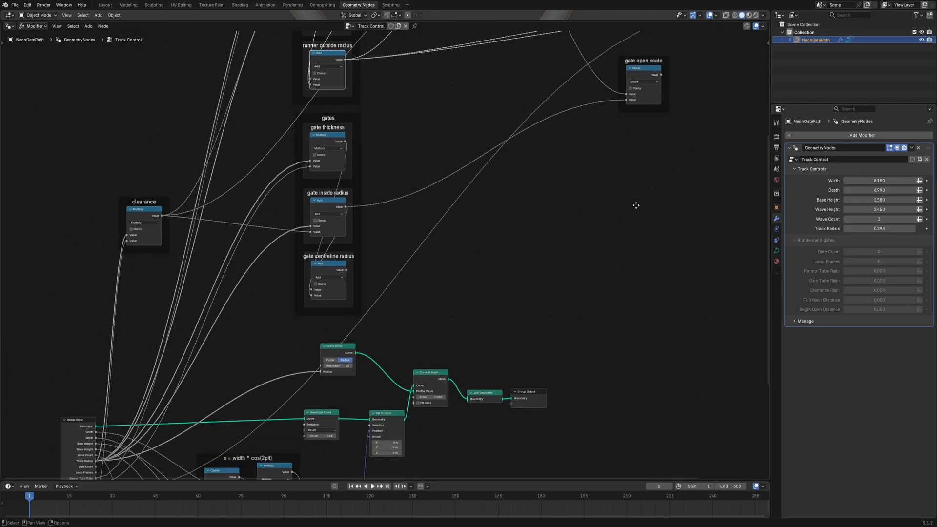
middle_click_drag(341, 328, 336, 252)
scroll(218, 343, "up", 2)
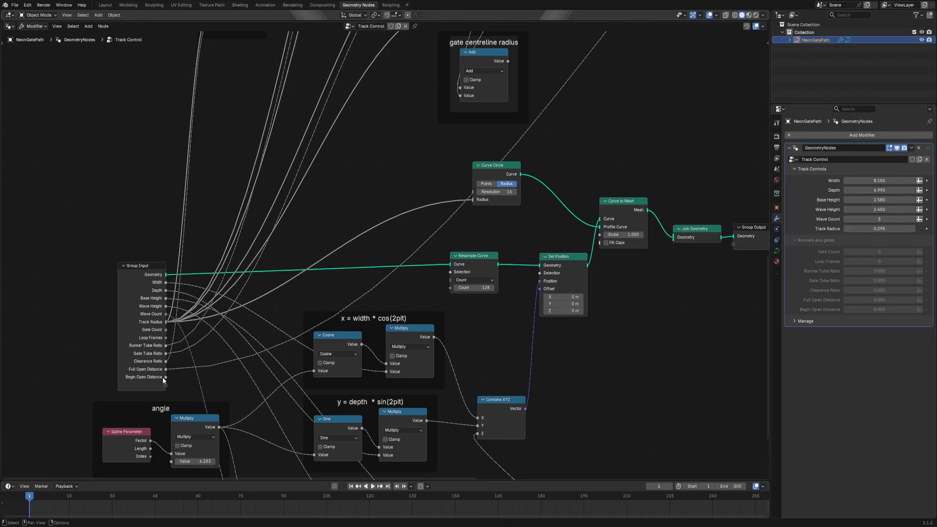
left_click_drag(166, 376, 634, 137)
scroll(651, 192, "down", 4)
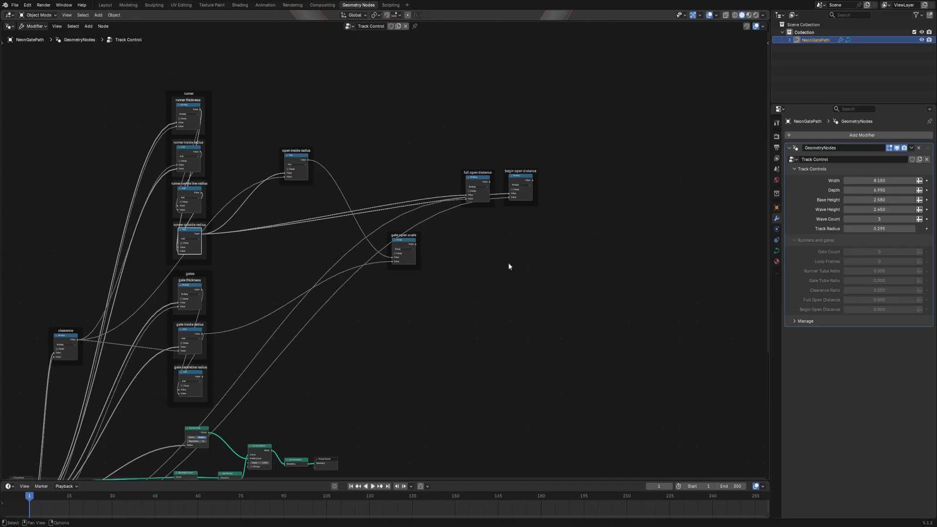
scroll(508, 266, "down", 3)
middle_click_drag(478, 291, 495, 268)
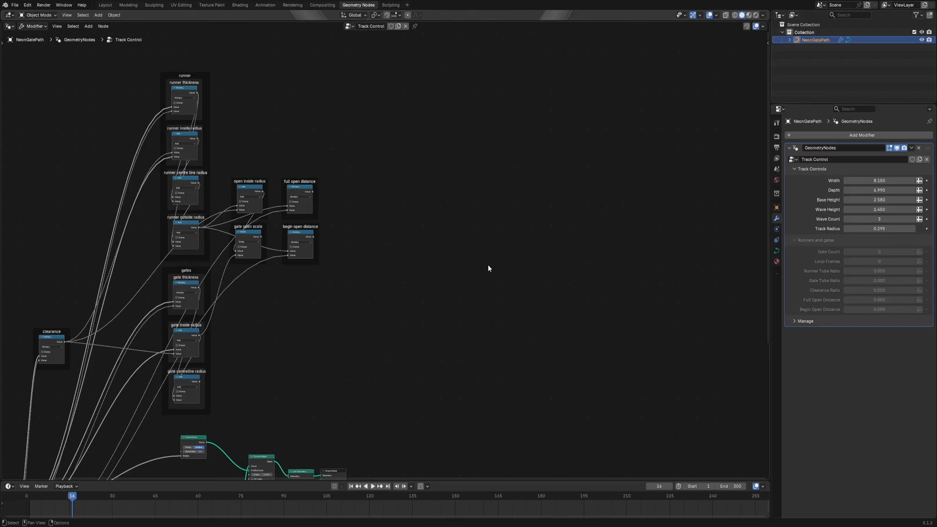
- Add a frame in the empty area beyond the open distance frames and label it runner torus creation
key("shift+a")
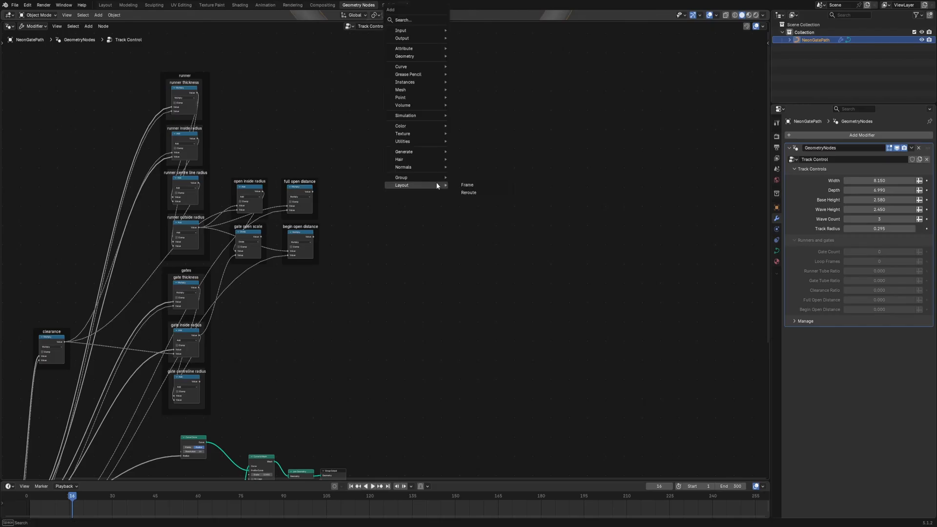
left_click(486, 186)
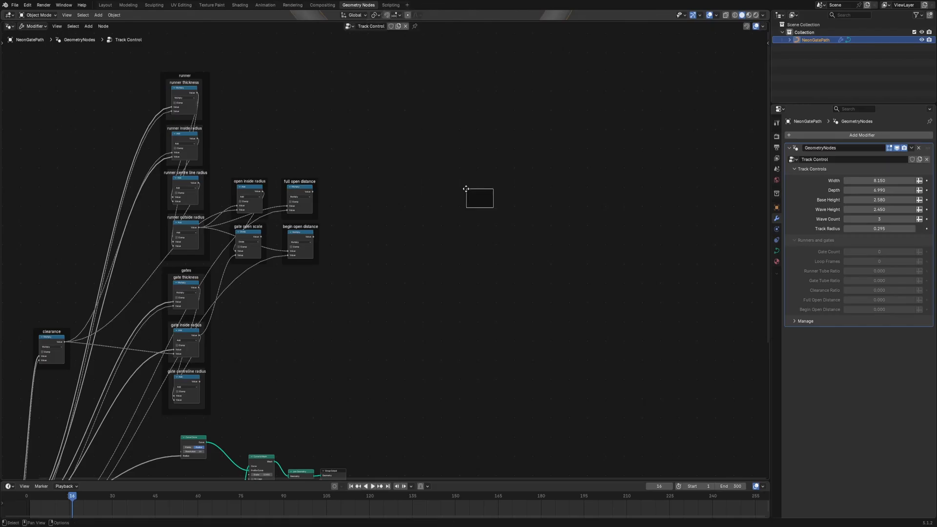
left_click(466, 189)
key("F2")
type("runner torus creation")
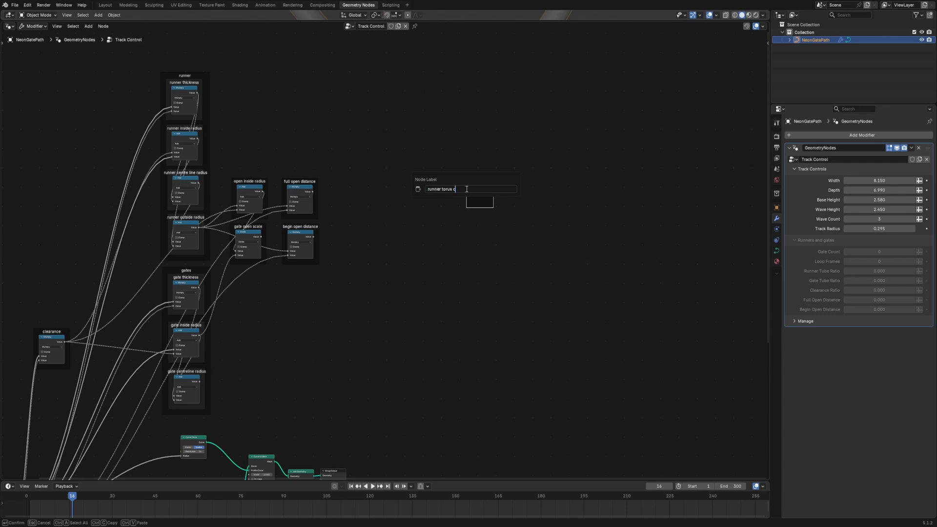
key("Return")
- Add a Curve Circle node below the runner torus creation frame and make a copy of it
key("shift+a")
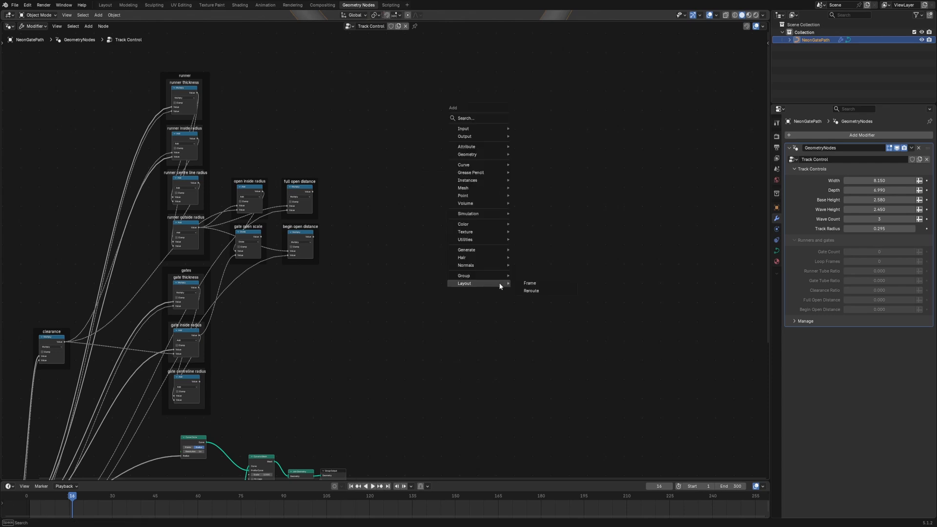
type("curve circle")
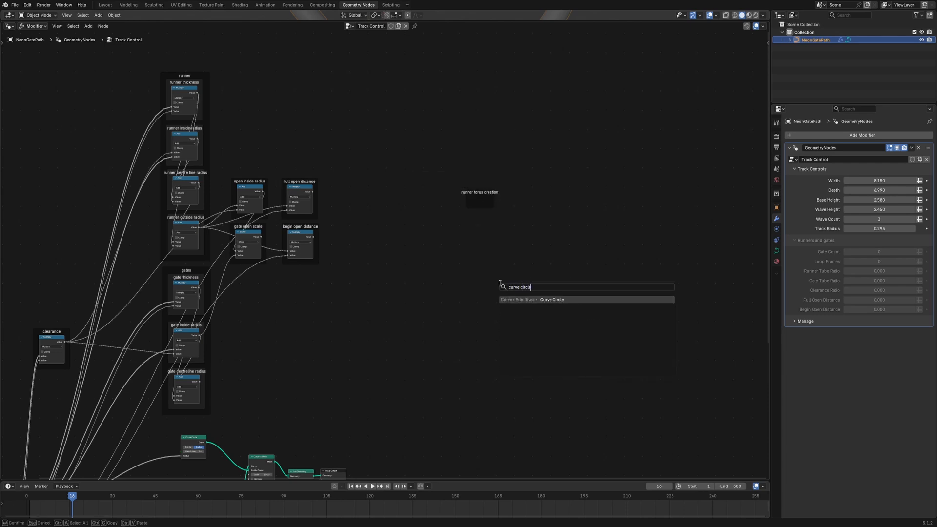
key("Return")
left_click(487, 254)
key("ctrl+c")
key("ctrl+v")
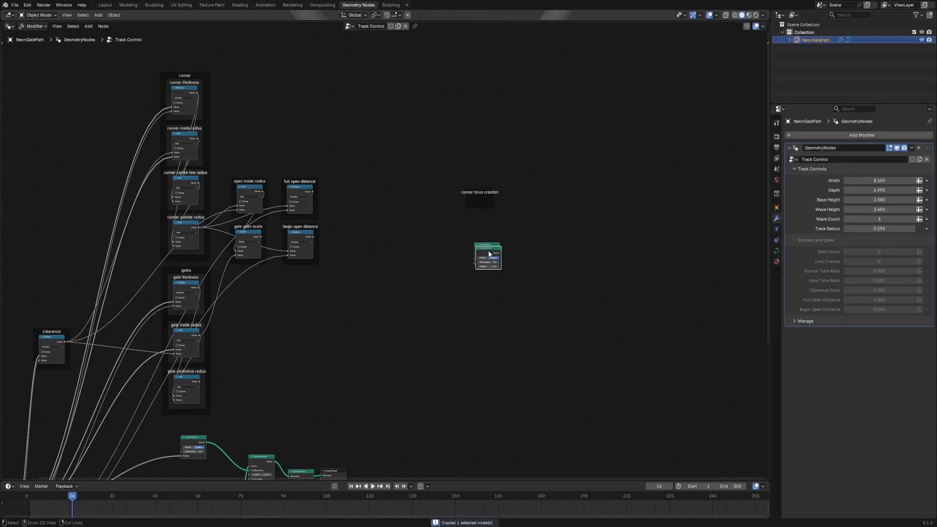
- Place a Curve to Mesh node in the runner torus creation frame, with one Curve Circle beside it and another below
key("shift+a")
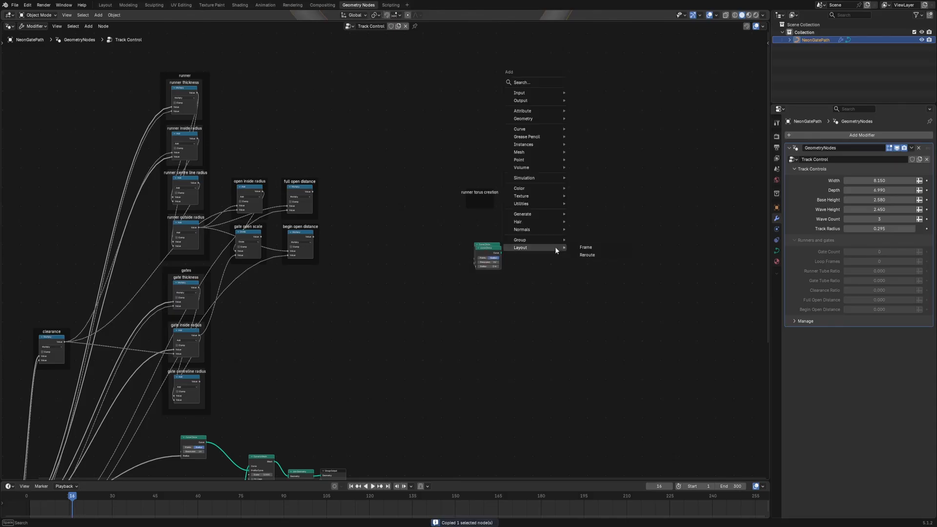
type("curve to mesh")
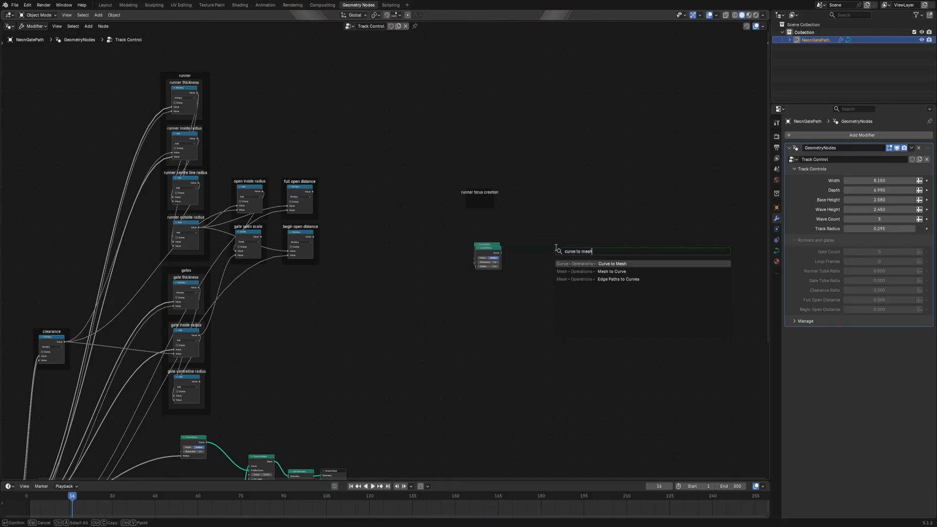
key("Return")
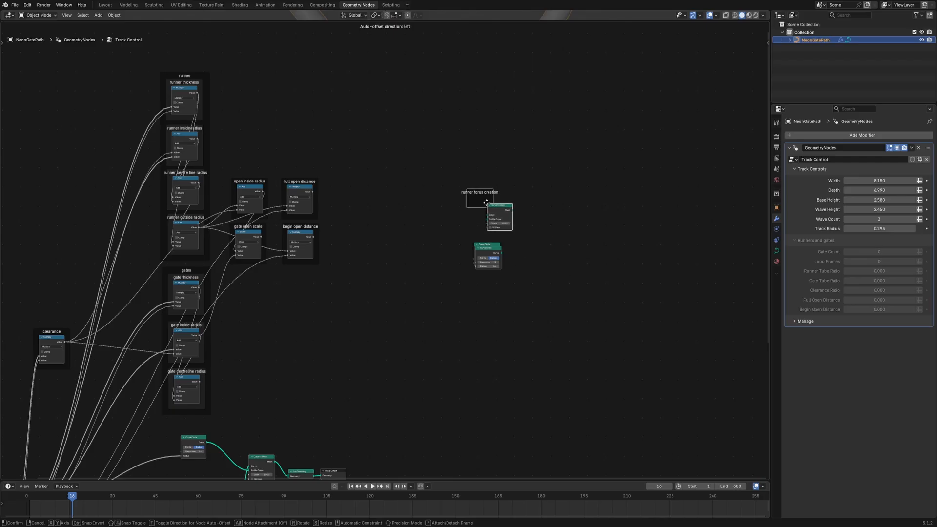
left_click(490, 205)
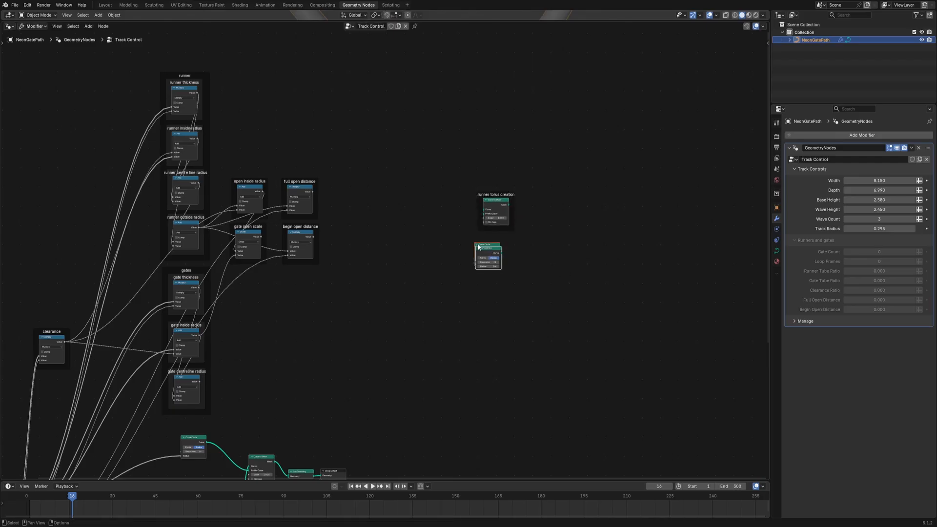
left_click_drag(489, 253, 454, 208)
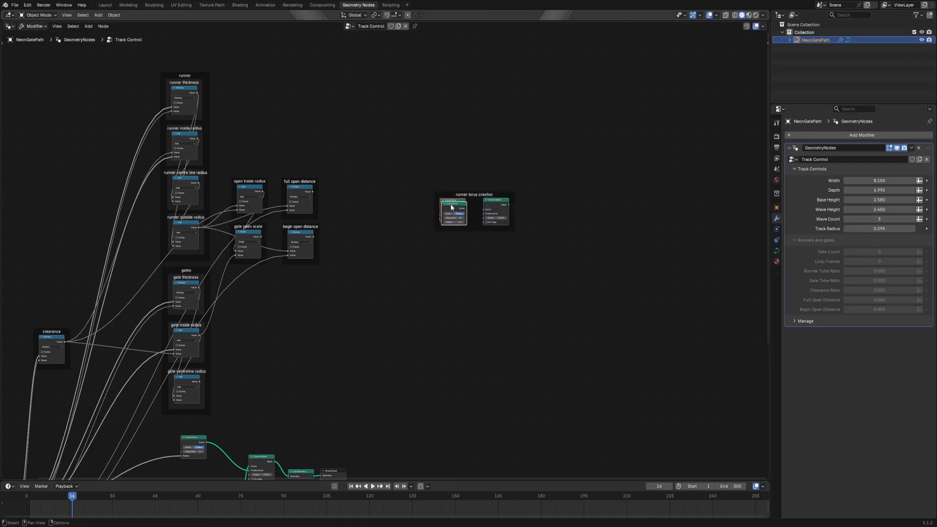
key("shift+d")
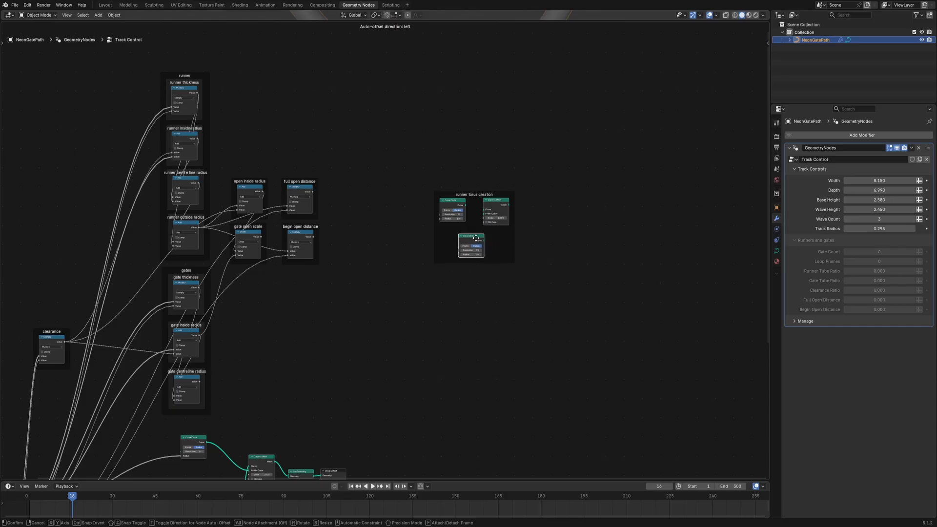
left_click(480, 238)
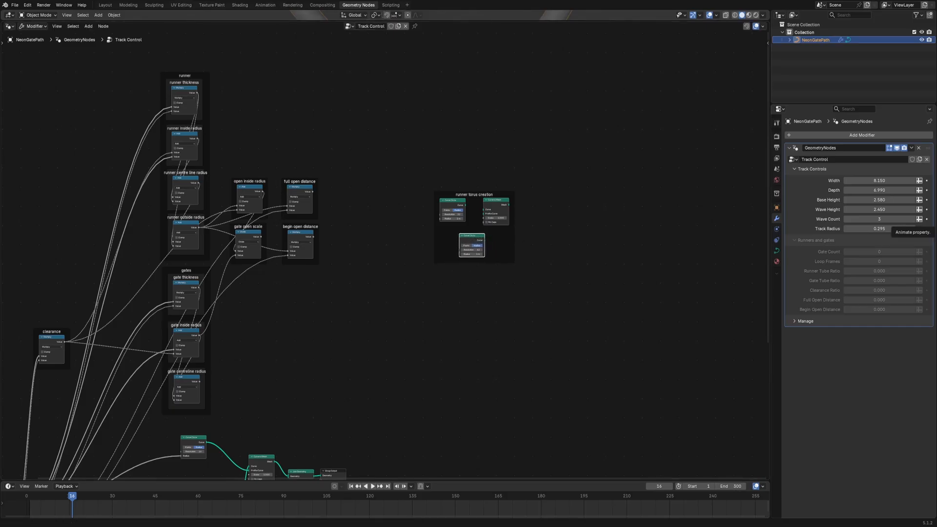
- Set the upper Curve Circle's resolution to 96 and the lower Curve Circle's resolution to 32
scroll(519, 172, "up", 9)
middle_click_drag(424, 157, 270, 236)
scroll(353, 247, "up", 4)
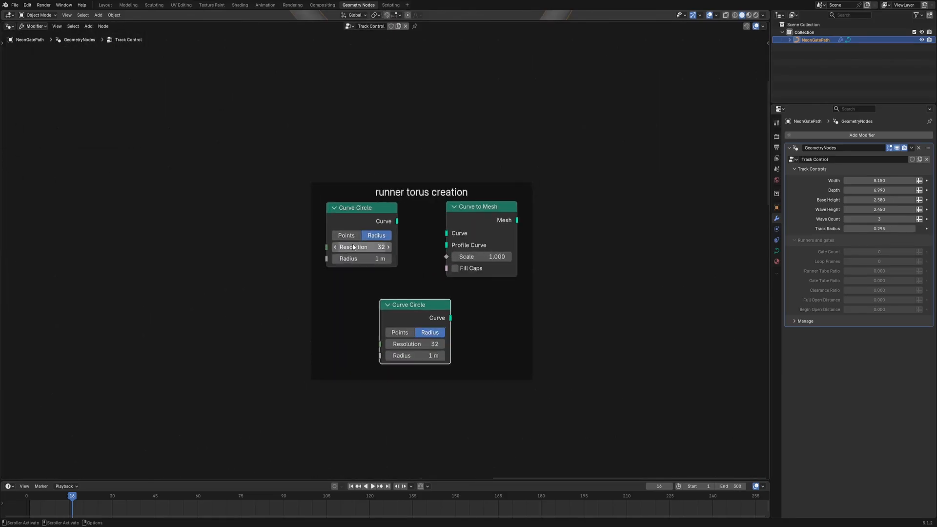
left_click(368, 247)
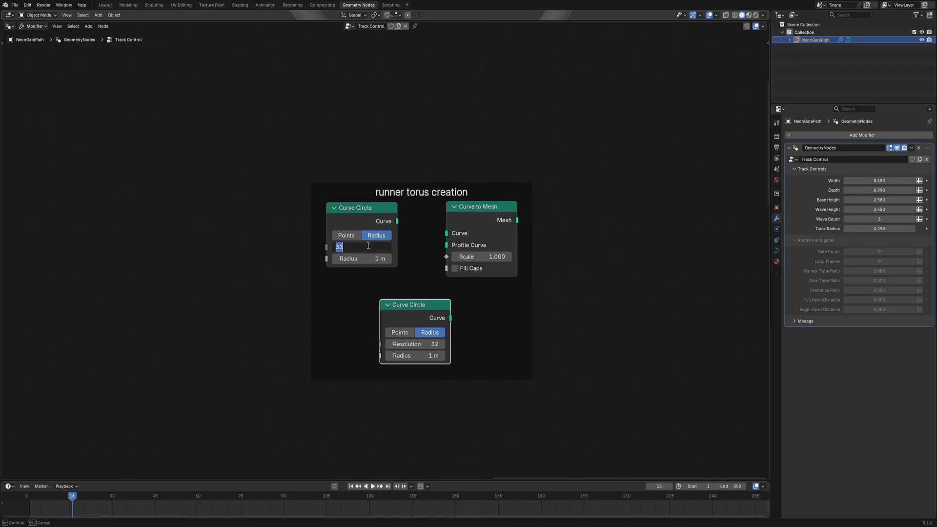
type("96")
key("Return")
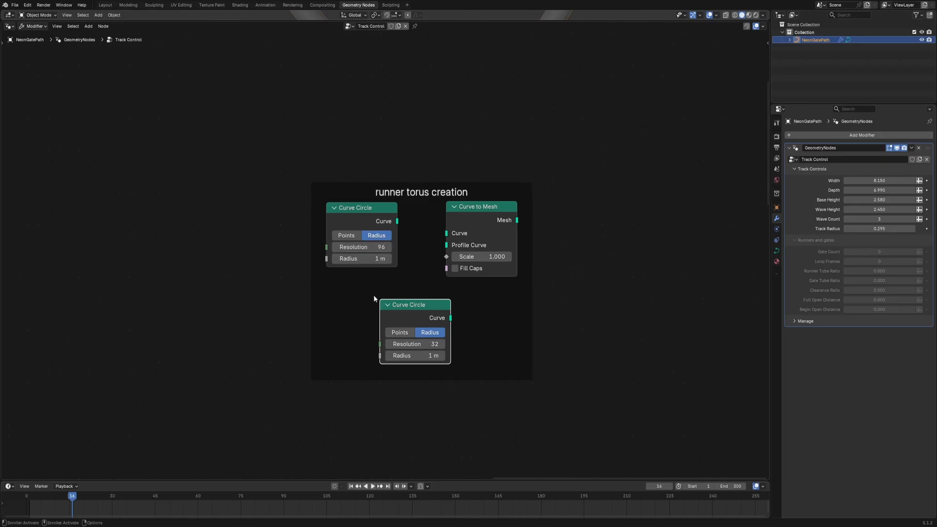
left_click(420, 344)
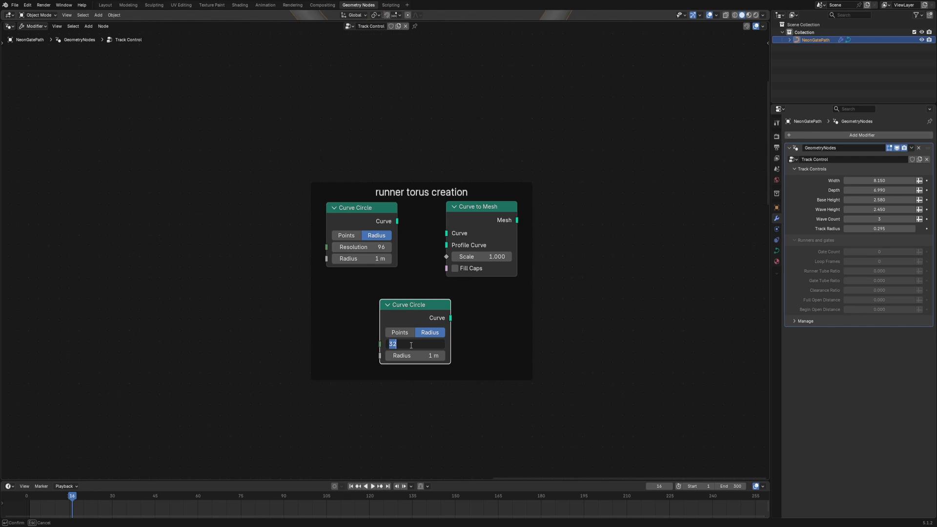
type("32")
key("Return")
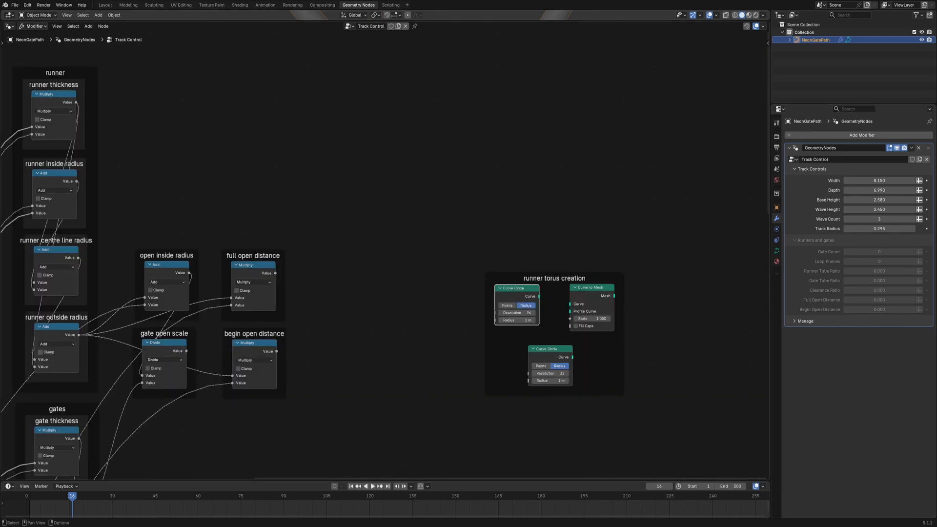
- Drive the upper and lower circle radii with runner centre line radius and runner thickness, and feed them into Curve to Mesh's Curve and Profile Curve
left_click_drag(78, 258, 495, 320)
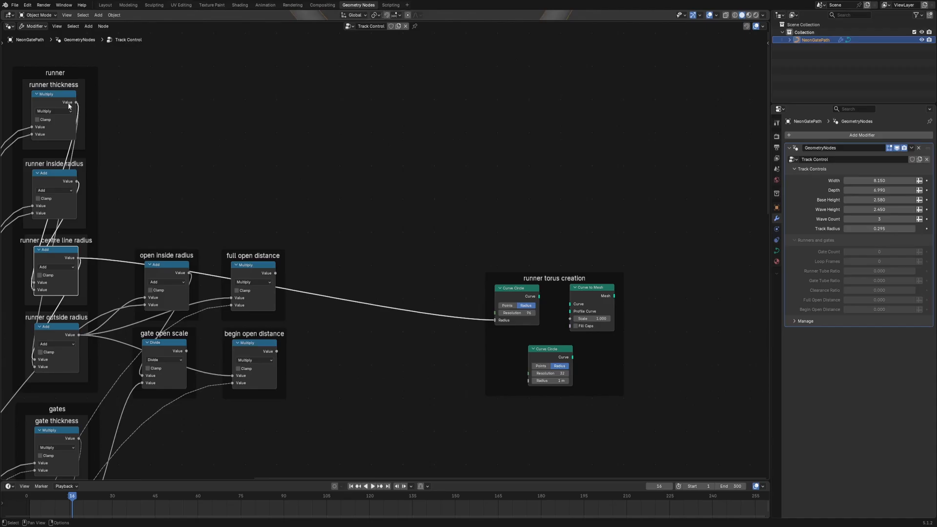
left_click_drag(76, 103, 527, 381)
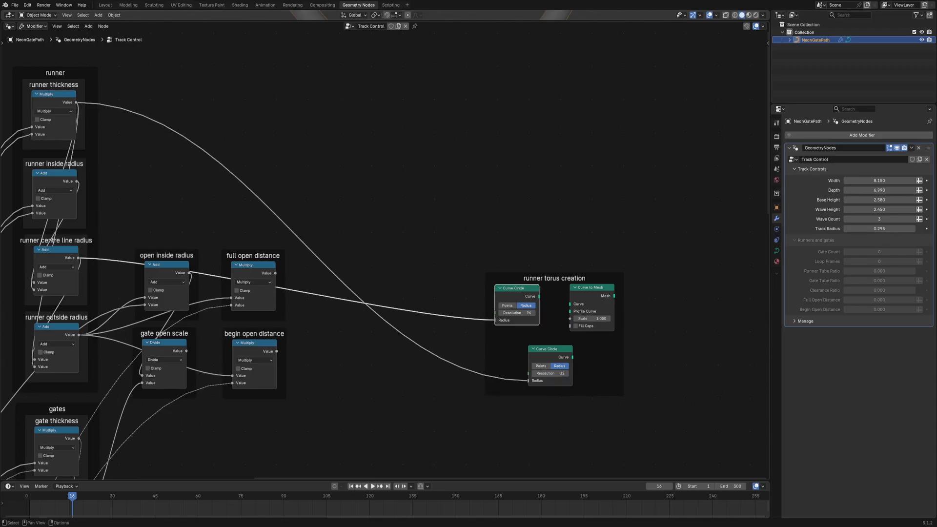
left_click_drag(539, 297, 569, 303)
left_click_drag(573, 357, 568, 312)
left_click(549, 352)
left_click_drag(548, 352, 519, 340)
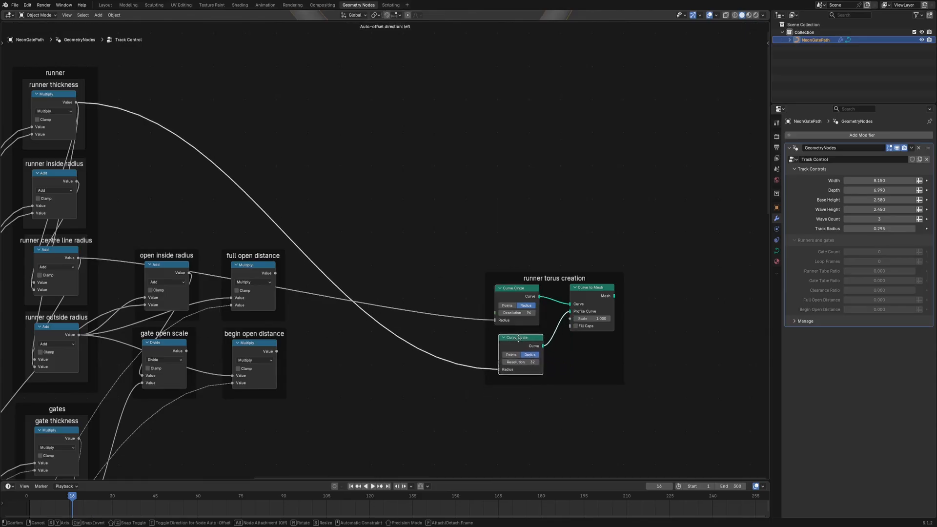
- Duplicate the runner torus creation frame together with its nodes
left_click_drag(681, 418, 478, 232)
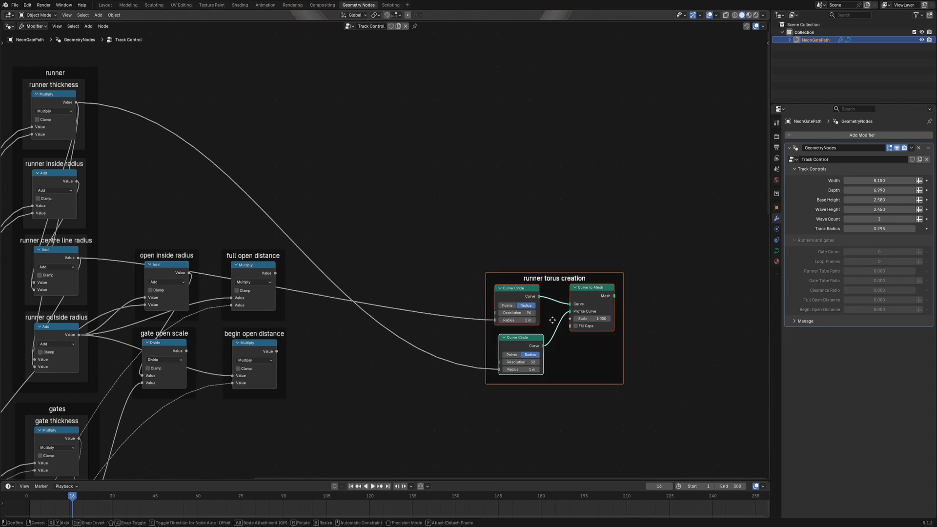
- Duplicate the runner torus creation frame with its nodes, place the copy above the original and relabel it gatetorus creation
key("shift+d")
left_click(553, 135)
left_click(554, 129)
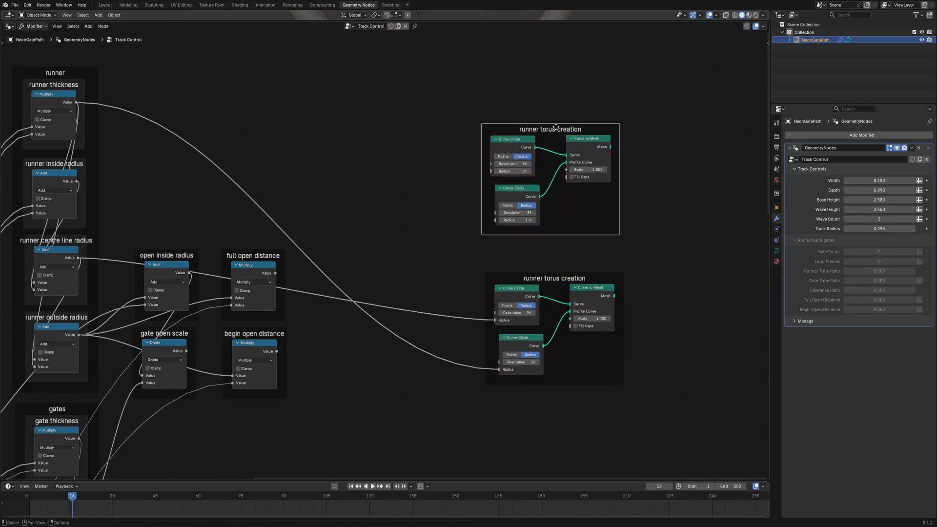
key("F2")
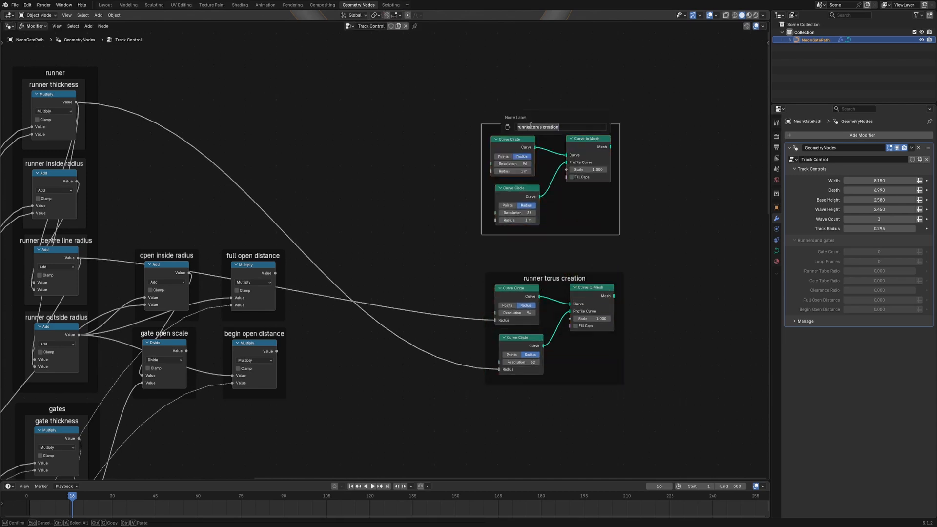
left_click_drag(531, 126, 502, 132)
type("gate")
key("Return")
- Connect the gate thickness value to the gate torus's profile circle Radius and the gate centreline radius to its main circle Radius
scroll(494, 132, "down", 2)
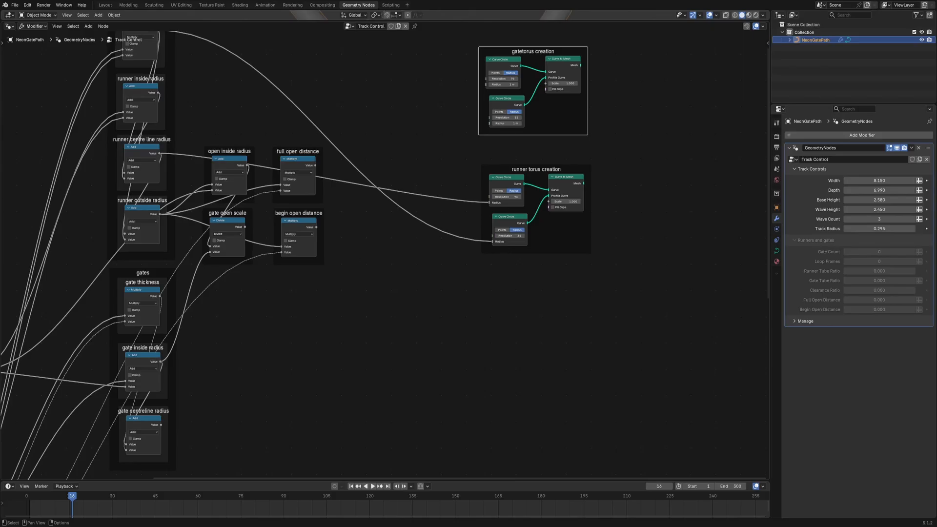
left_click_drag(160, 296, 487, 125)
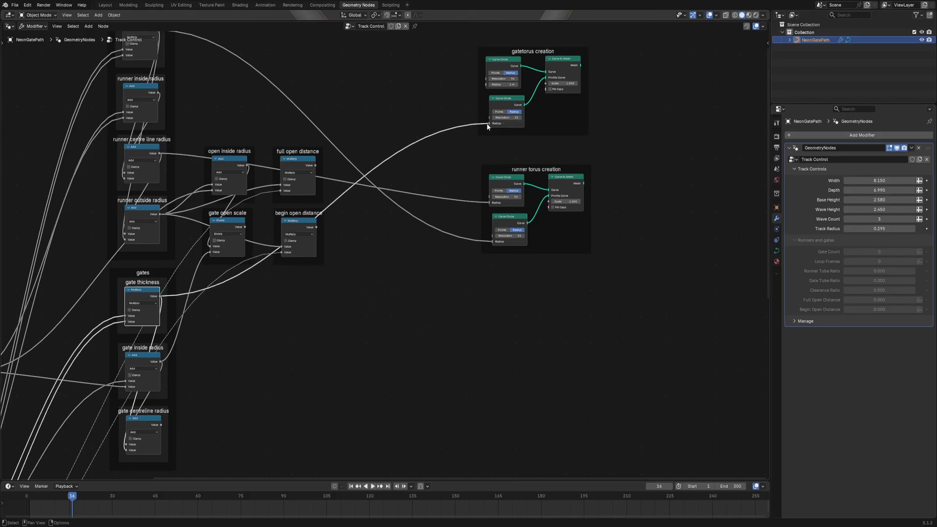
middle_click_drag(487, 123, 471, 126)
left_click_drag(144, 429, 467, 90)
- Move Join Geometry and Group Output beside the torus frames, join both torus meshes to the output and enlarge the 3D viewport to preview them
scroll(495, 347, "down", 3)
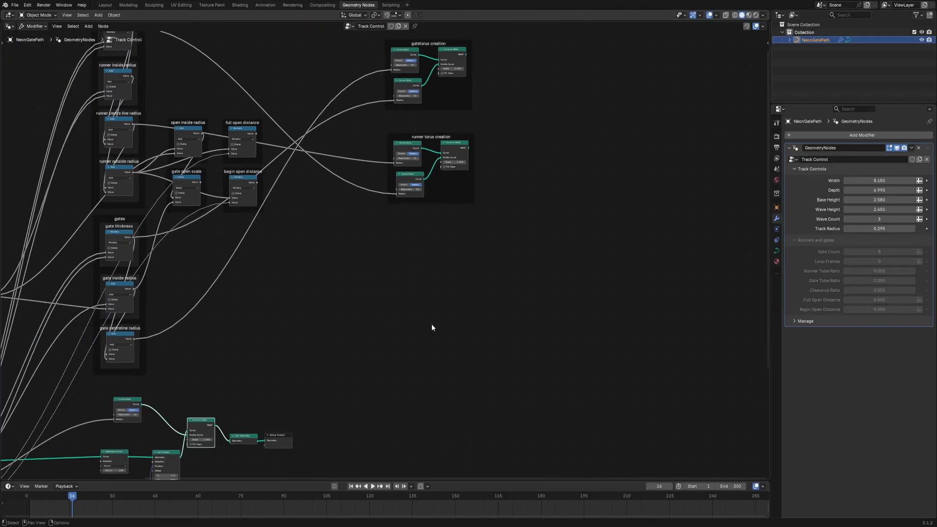
left_click_drag(320, 455, 632, 139)
middle_click_drag(558, 118, 469, 229)
scroll(469, 229, "up", 6)
left_click_drag(312, 282, 549, 272)
left_click_drag(309, 132, 548, 271)
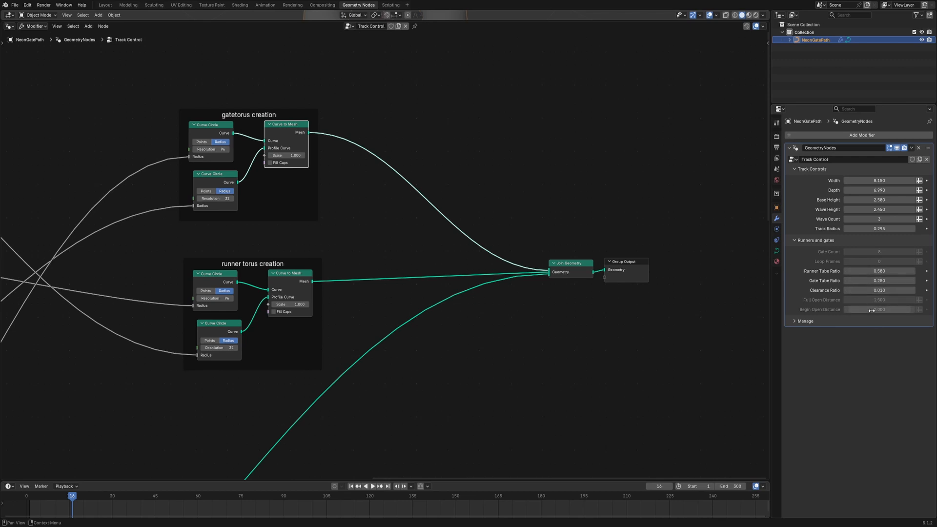
left_click_drag(457, 21, 468, 225)
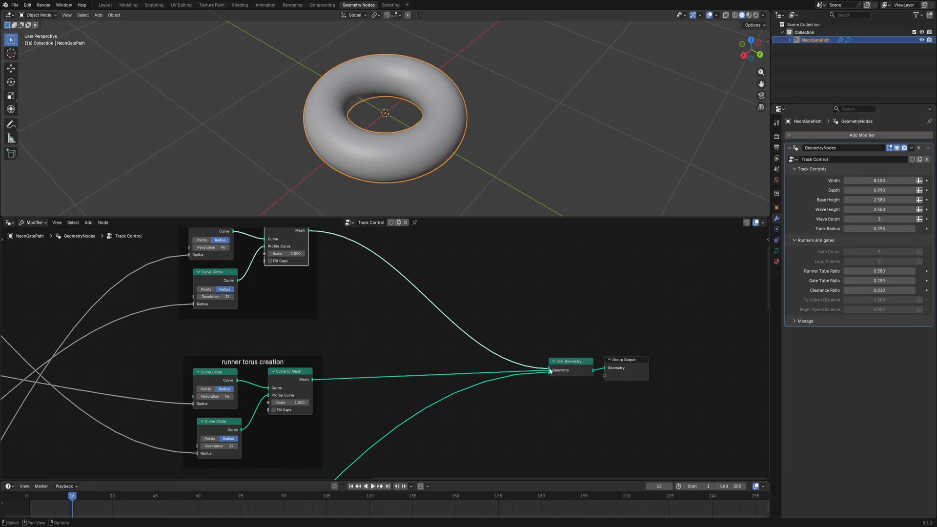
- Disconnect the runner and gate torus meshes from Join Geometry and shrink the 3D viewport to enlarge the node editor
left_click_drag(550, 371, 429, 363)
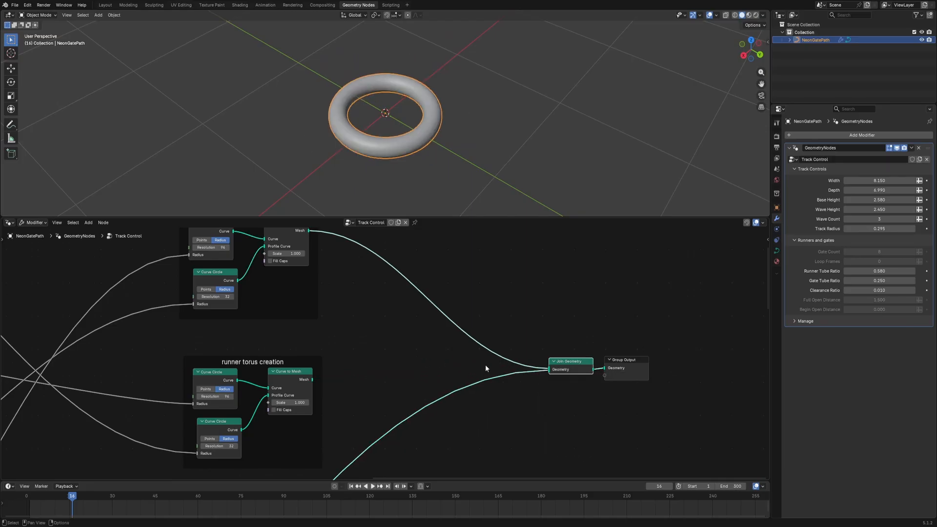
left_click_drag(550, 369, 428, 337)
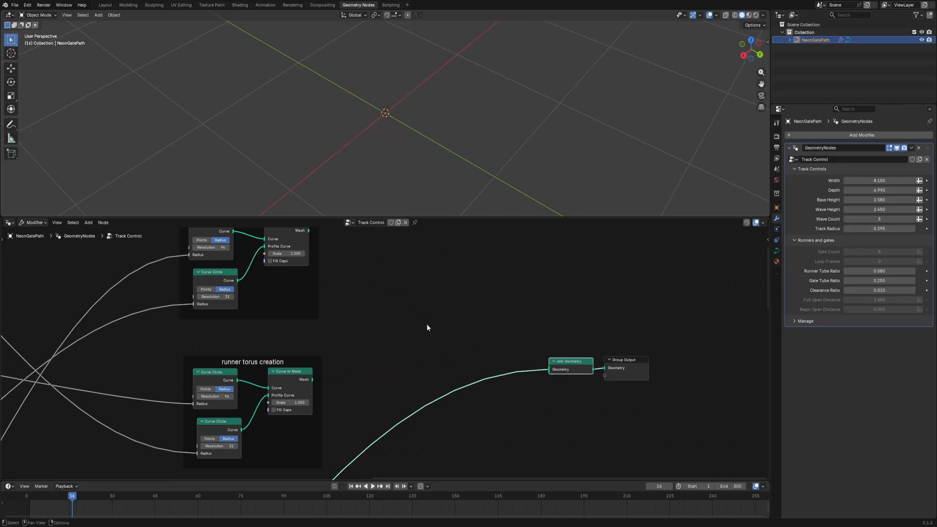
left_click_drag(458, 216, 444, 78)
- Add a Scene Time node in the empty area below the runner torus creation frame
scroll(391, 219, "down", 8)
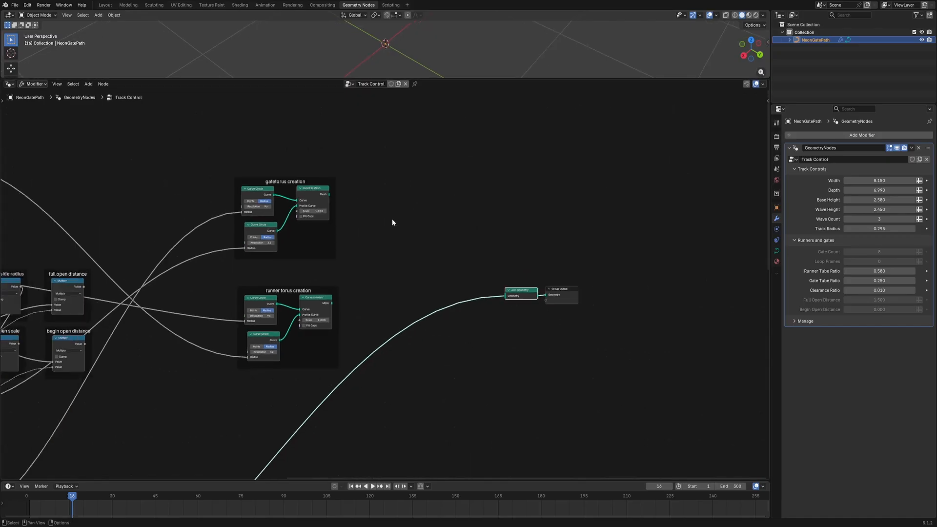
middle_click_drag(439, 421, 512, 232)
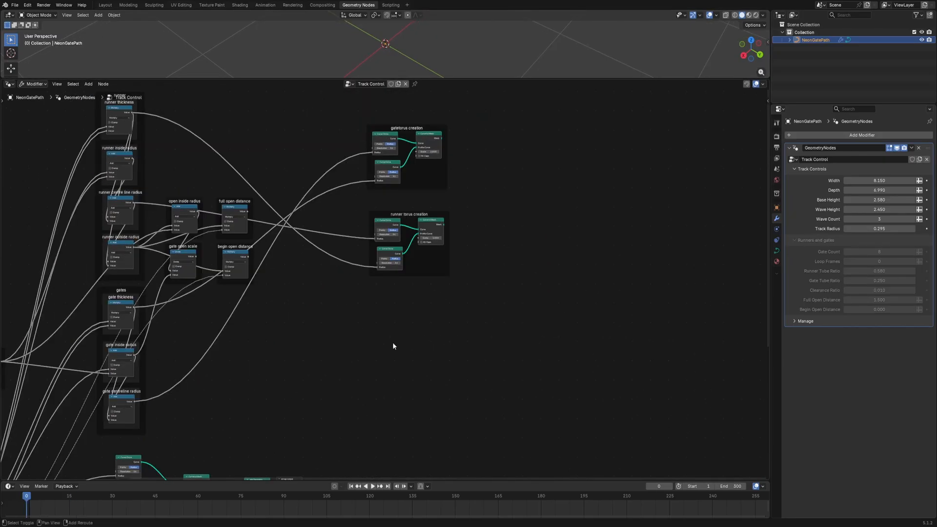
key("shift+a")
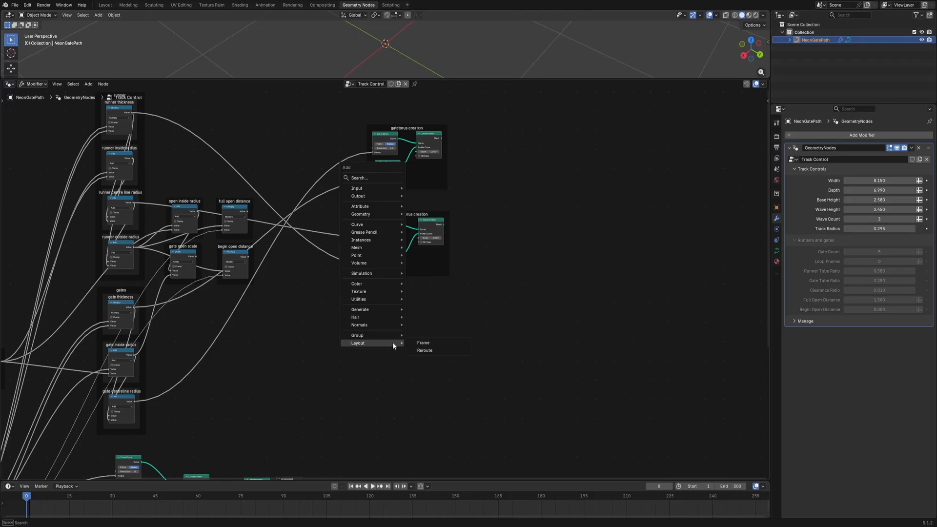
type("scene tim")
key("Return")
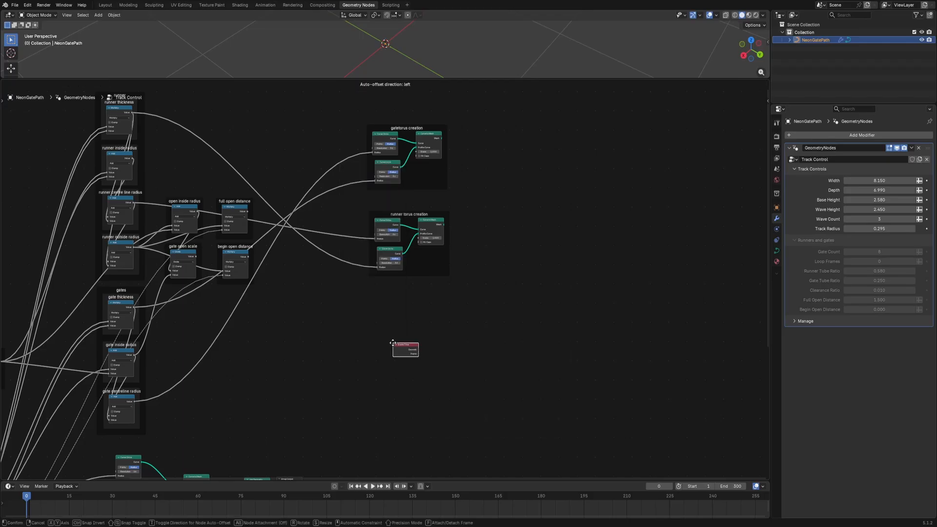
scroll(383, 341, "up", 3)
middle_click_drag(372, 311, 370, 306)
scroll(374, 342, "up", 4)
middle_click_drag(374, 350, 332, 302)
scroll(332, 302, "down", 3)
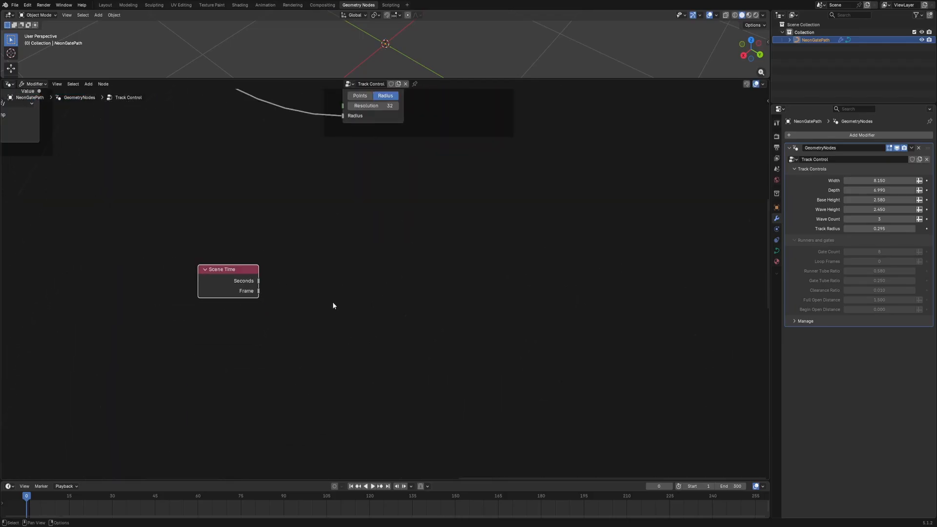
- Add a Subtract math node that takes the Scene Time Frame output and subtracts 1 from it
scroll(358, 297, "down", 2)
key("shift+a")
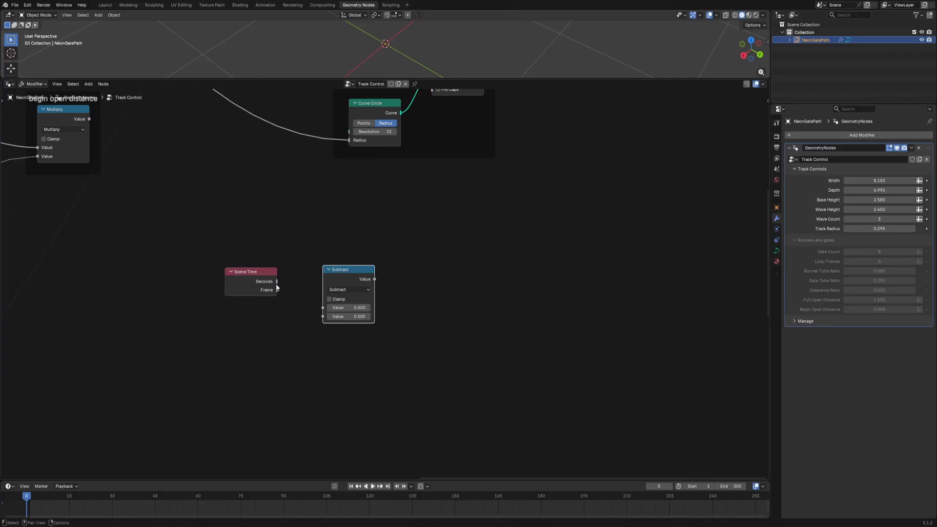
left_click_drag(276, 290, 319, 305)
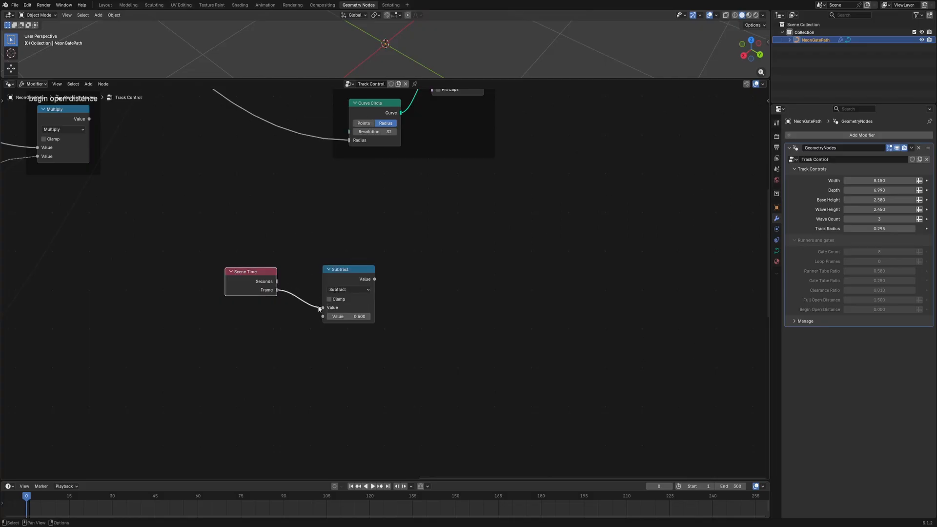
left_click(358, 317)
type("1")
key("Return")
left_click(452, 283)
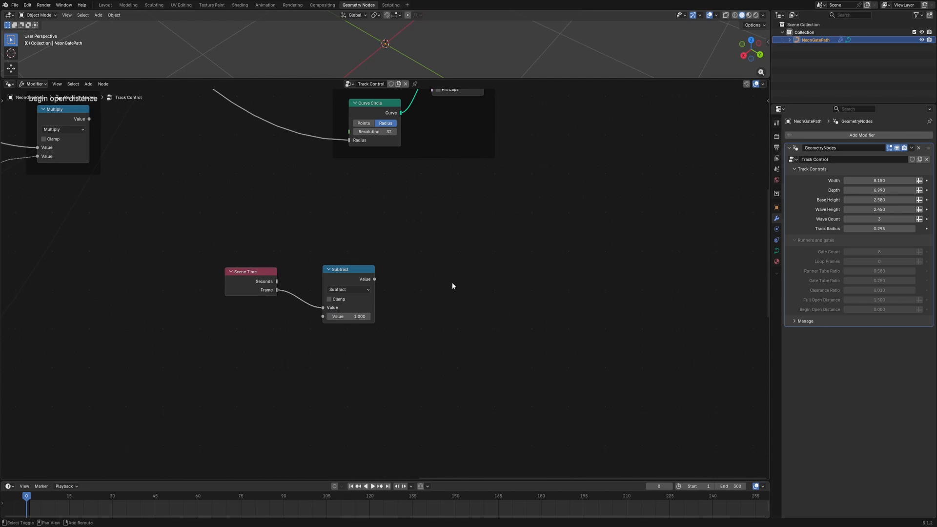
- Add a Divide math node after Subtract and connect the Subtract value to its first input
key("shift+a")
type("divid")
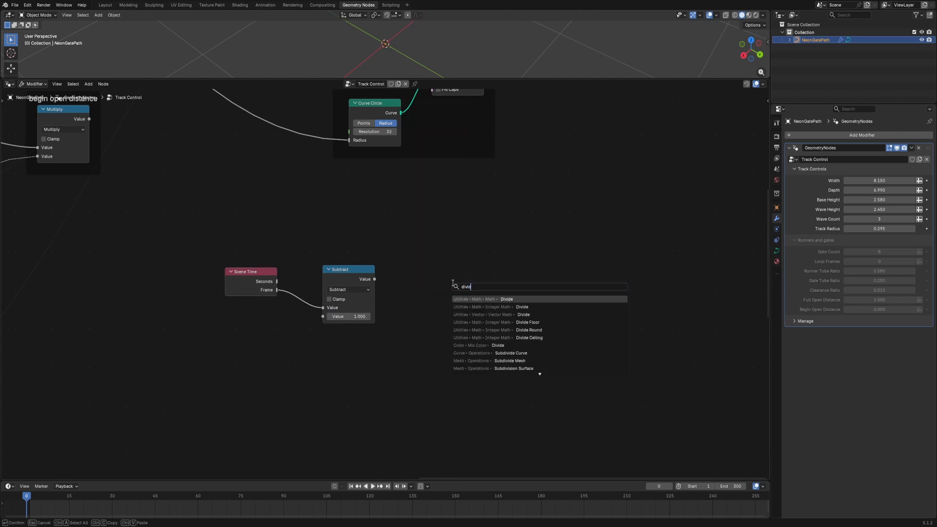
key("Return")
left_click(428, 274)
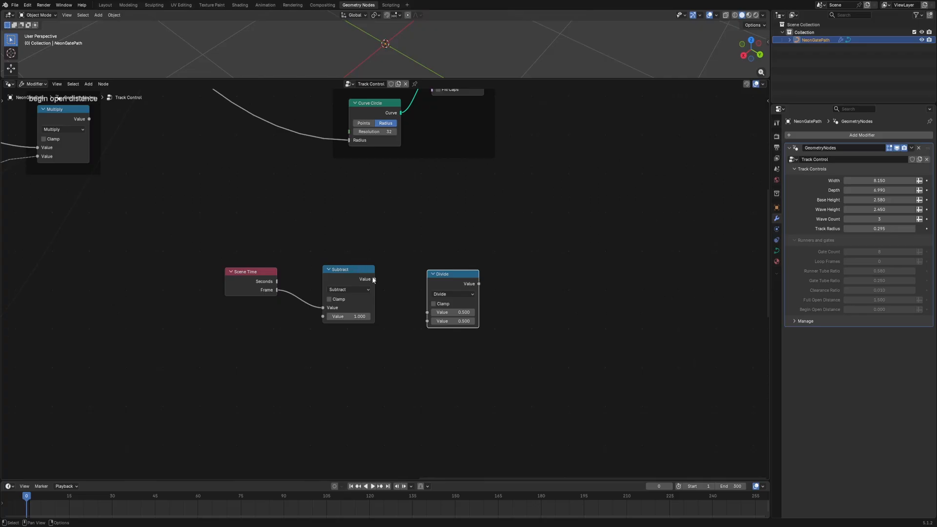
left_click_drag(374, 279, 426, 313)
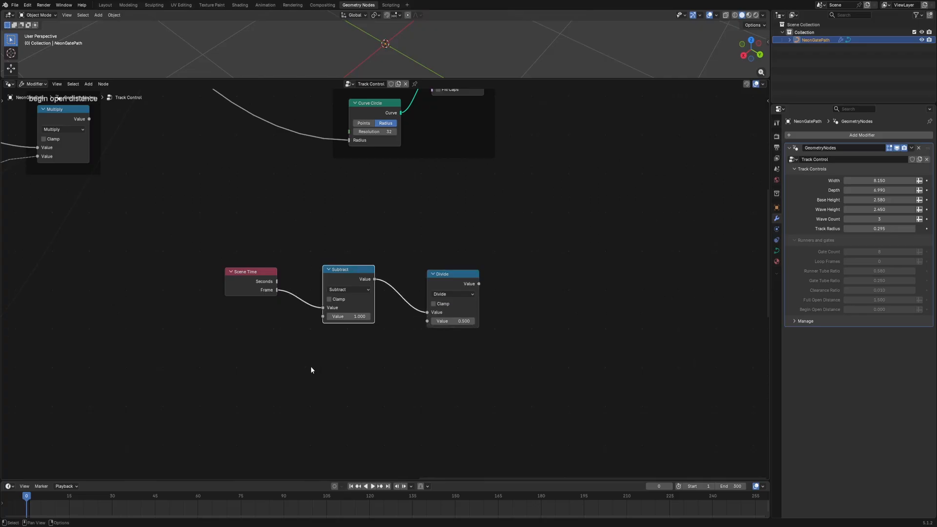
- Connect the Group Input's Loop Frames output to the second value of the Divide node
middle_click_drag(266, 355, 659, 288)
scroll(354, 296, "down", 6)
middle_click_drag(399, 338, 560, 144)
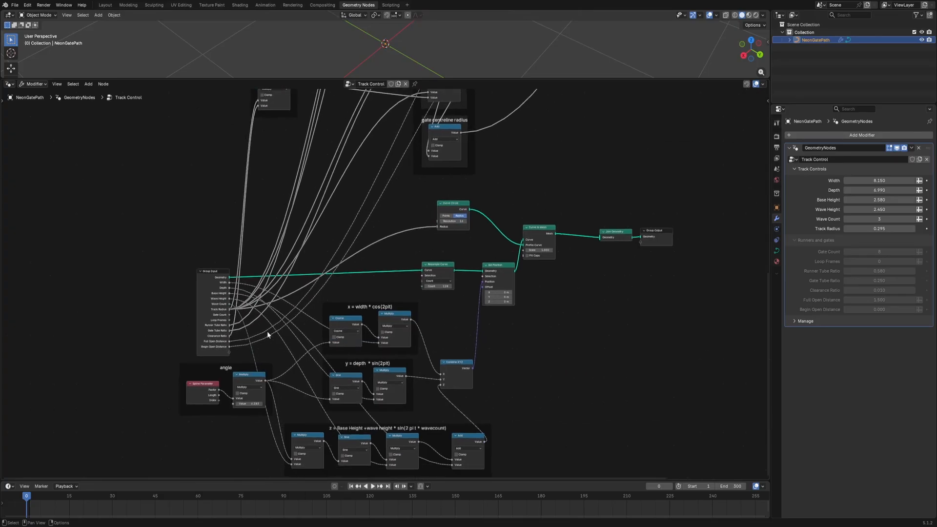
scroll(267, 332, "up", 8)
middle_click_drag(194, 344, 268, 302)
left_click_drag(170, 306, 631, 219)
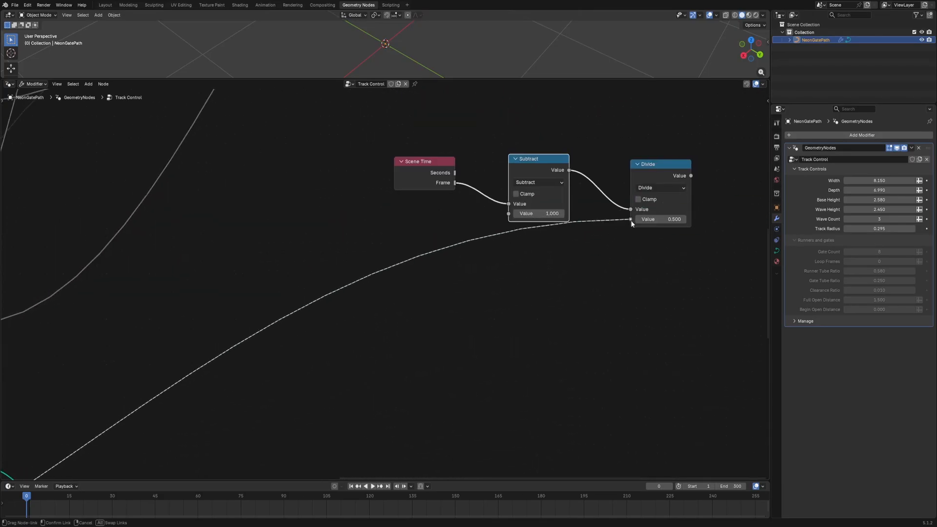
scroll(503, 297, "down", 2)
middle_click_drag(501, 283, 543, 255)
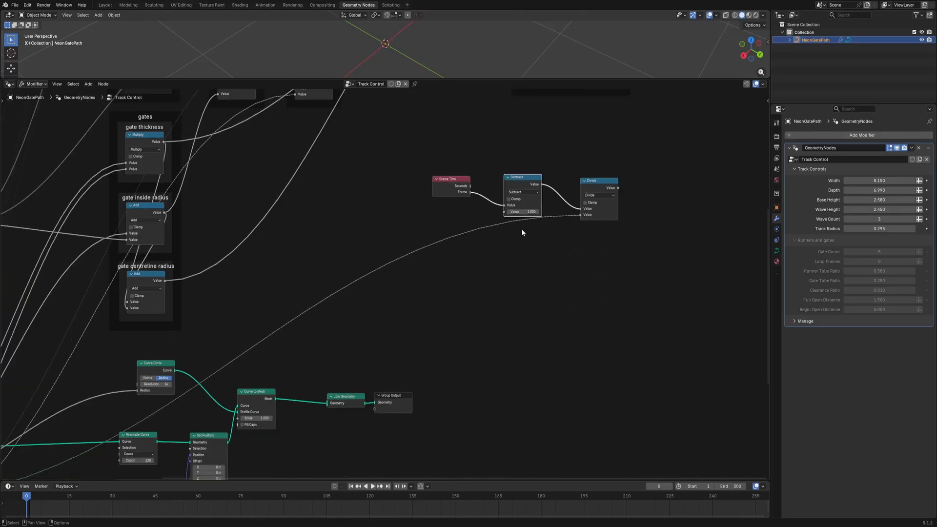
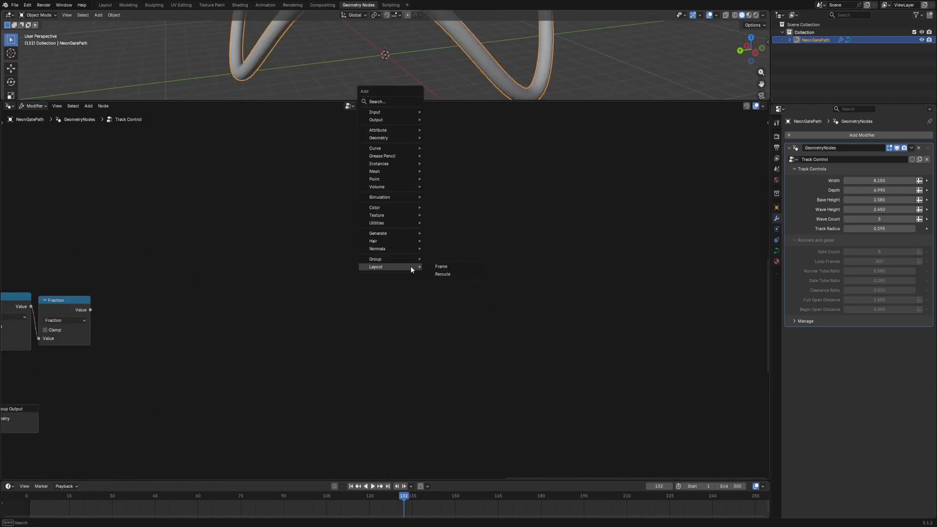
- Add a Sample Curve node beyond the Fraction node
type("sample")
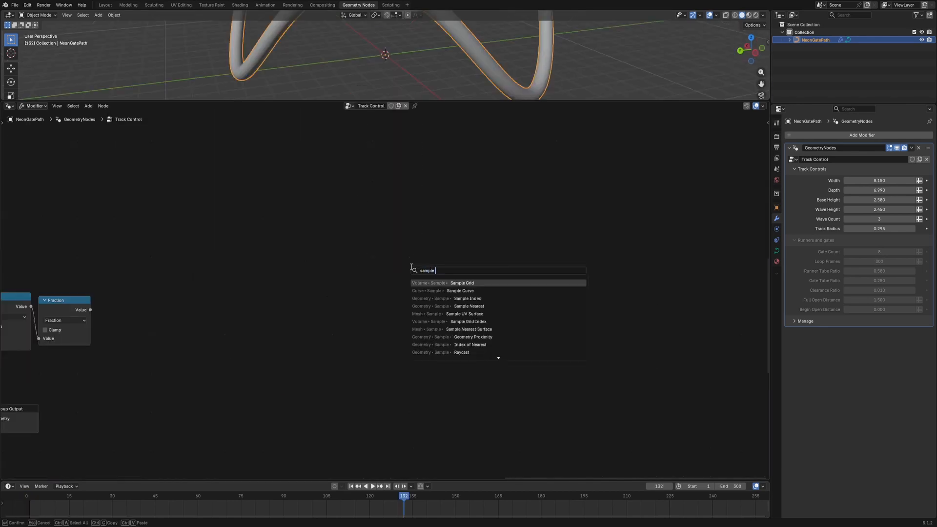
key("Down")
key("Return")
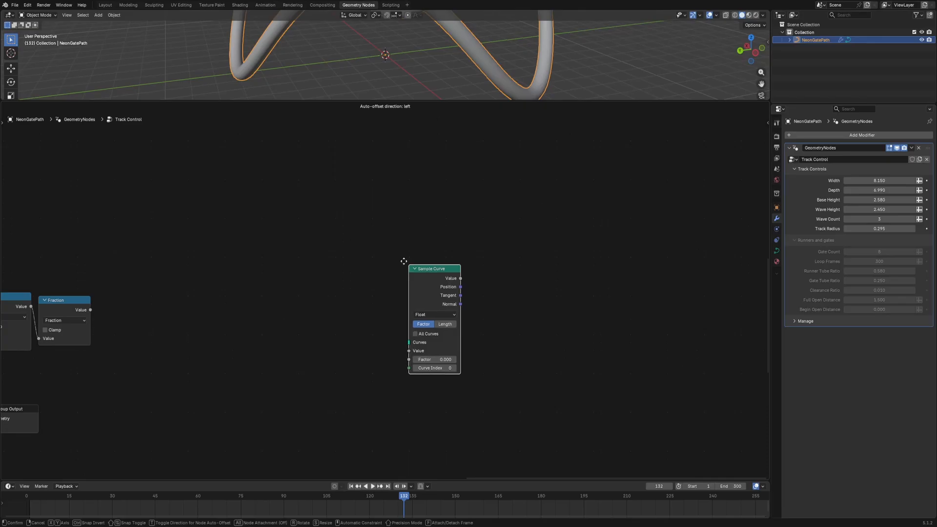
left_click(305, 273)
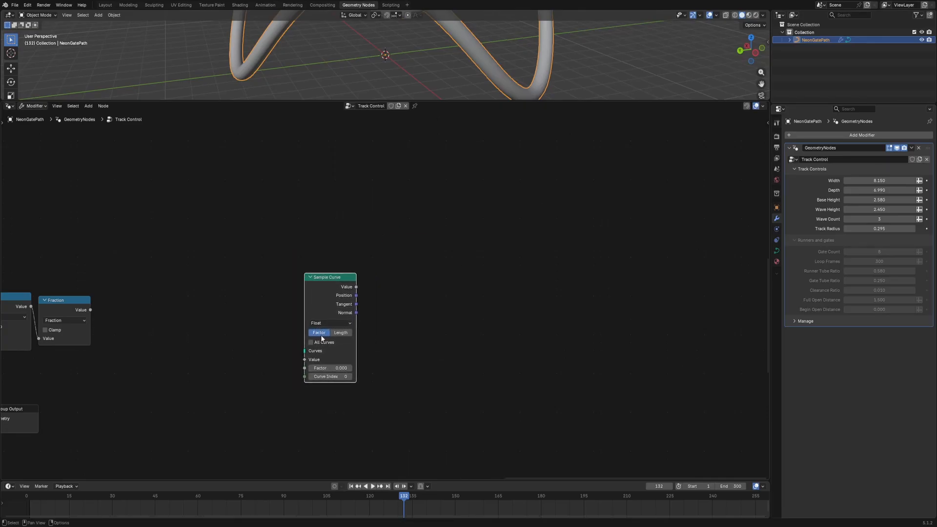
- Connect the Set Position geometry to Sample Curve's Curves input and the Fraction value to its Factor input
middle_click_drag(229, 362, 462, 276)
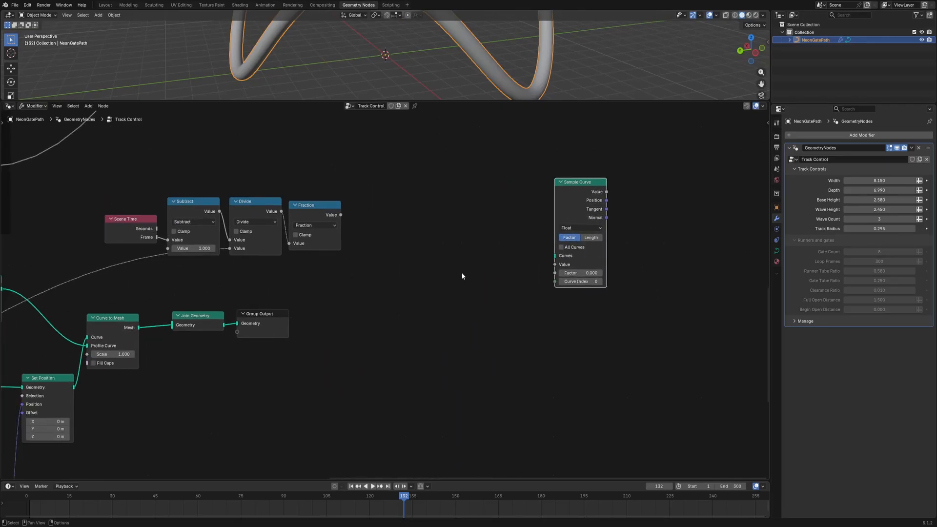
left_click_drag(73, 387, 554, 255)
middle_click_drag(477, 230, 303, 292)
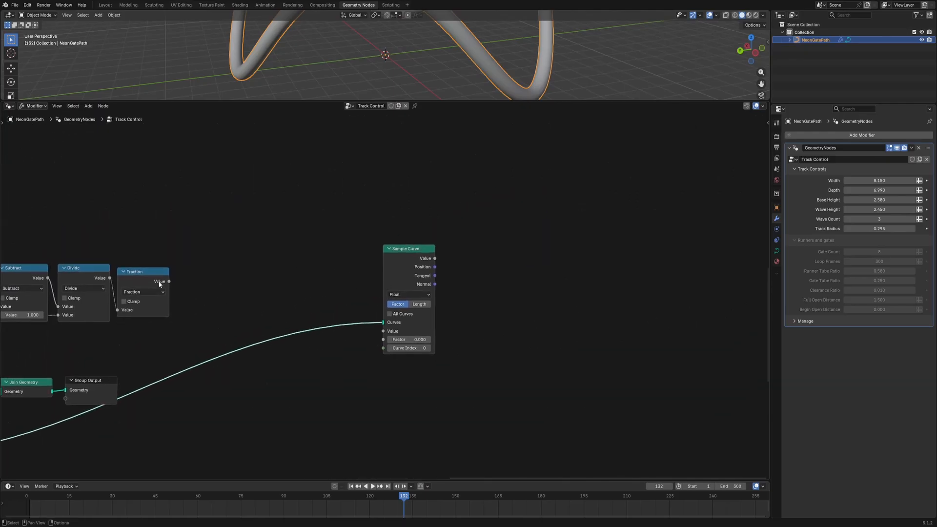
left_click_drag(169, 282, 383, 340)
middle_click_drag(327, 257, 290, 262)
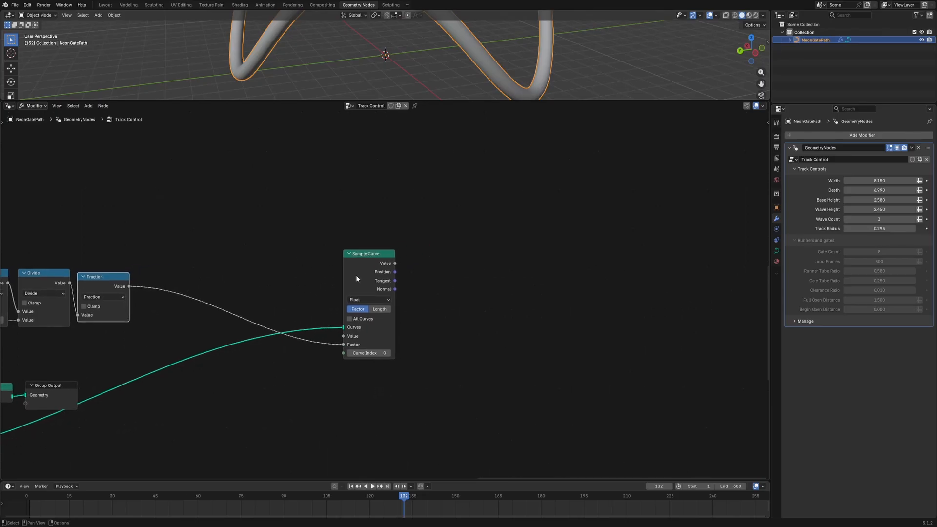
- Add an Align Rotation to Vector node after Sample Curve and feed the Tangent output into its Vector input
left_click(447, 307)
key("shift+a")
type("a")
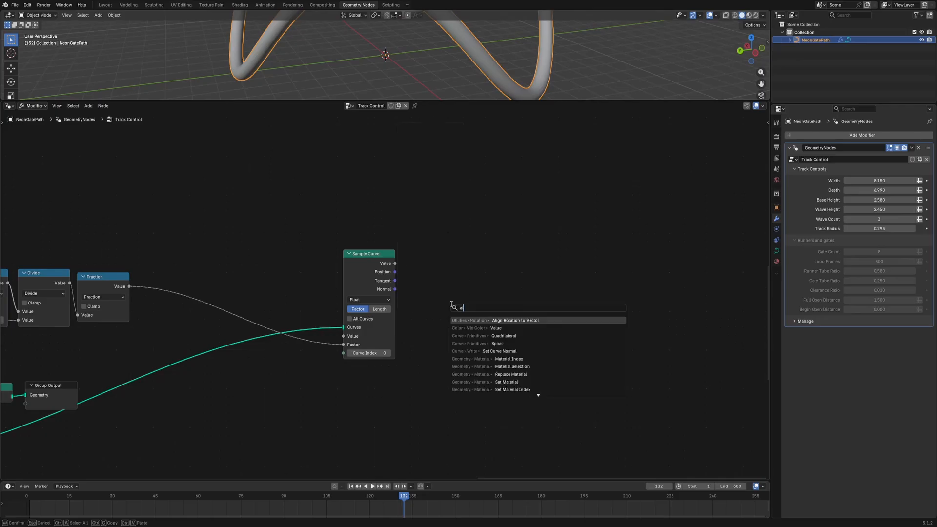
key("Return")
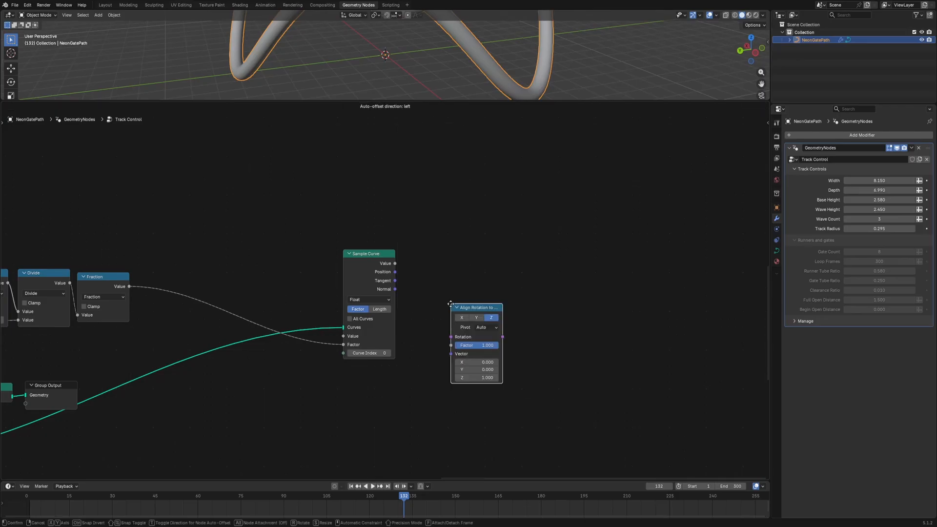
left_click(473, 254)
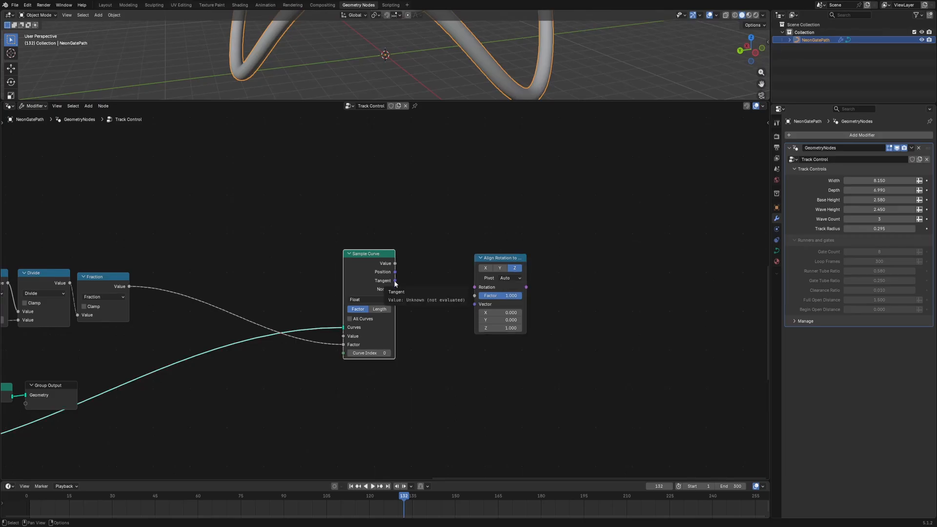
left_click_drag(395, 281, 469, 303)
- Add a Transform Geometry node after the Align Rotation to Vector node
key("shift+a")
type("trans")
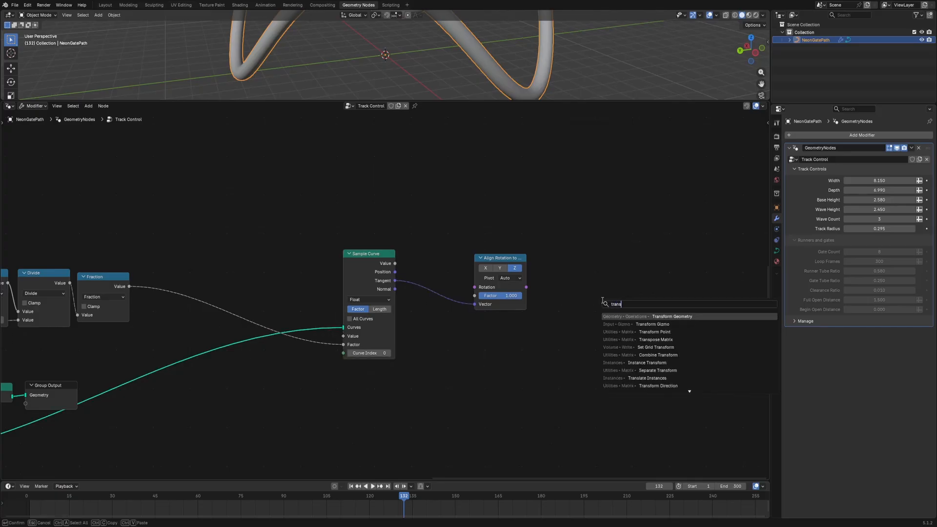
key("Return")
left_click(584, 236)
scroll(537, 220, "down", 4)
middle_click_drag(488, 205, 465, 347)
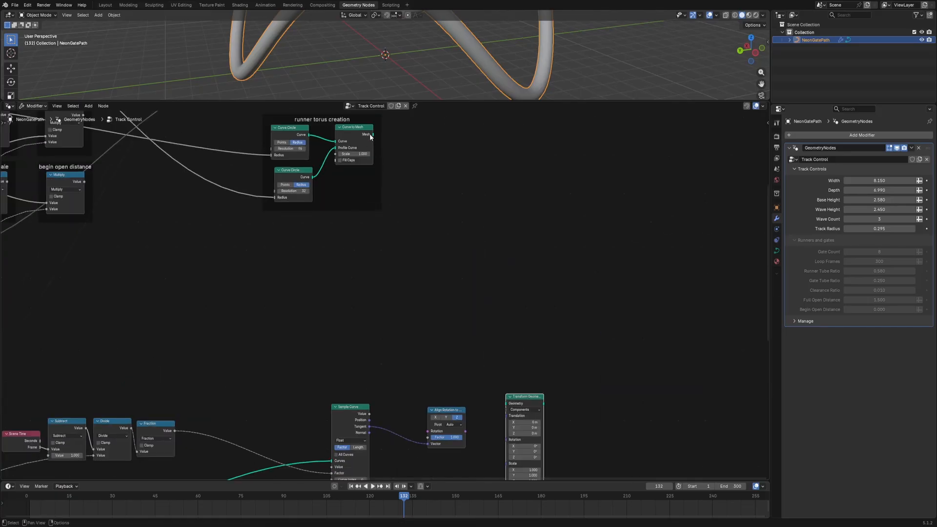
- Feed the runner torus mesh into Transform Geometry, with Sample Curve's Position driving Translation and the aligned rotation driving Rotation
left_click_drag(371, 134, 506, 404)
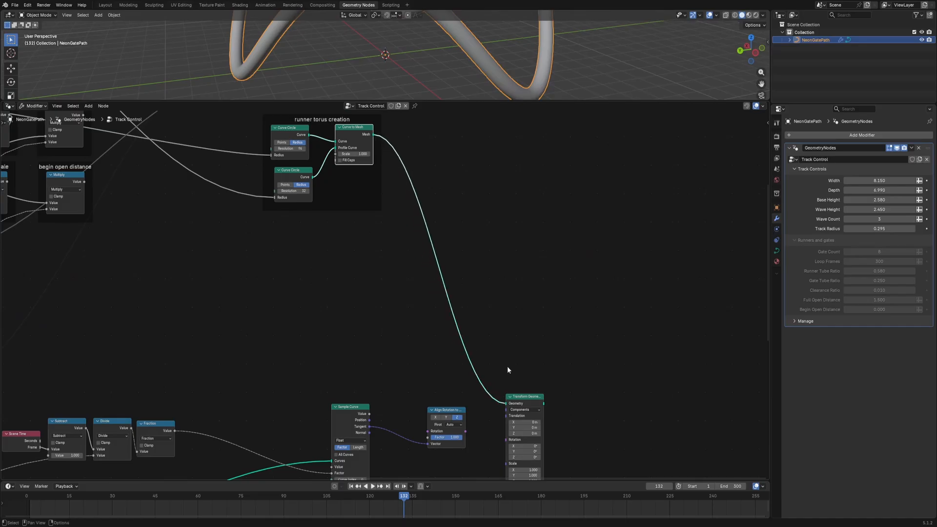
middle_click_drag(507, 370, 502, 258)
scroll(505, 317, "up", 2)
middle_click_drag(510, 298, 519, 293)
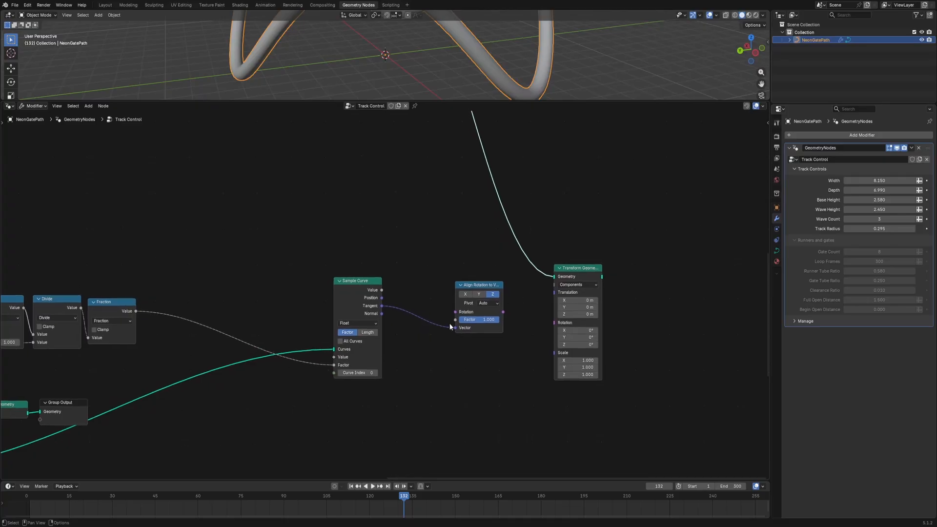
left_click_drag(381, 297, 554, 294)
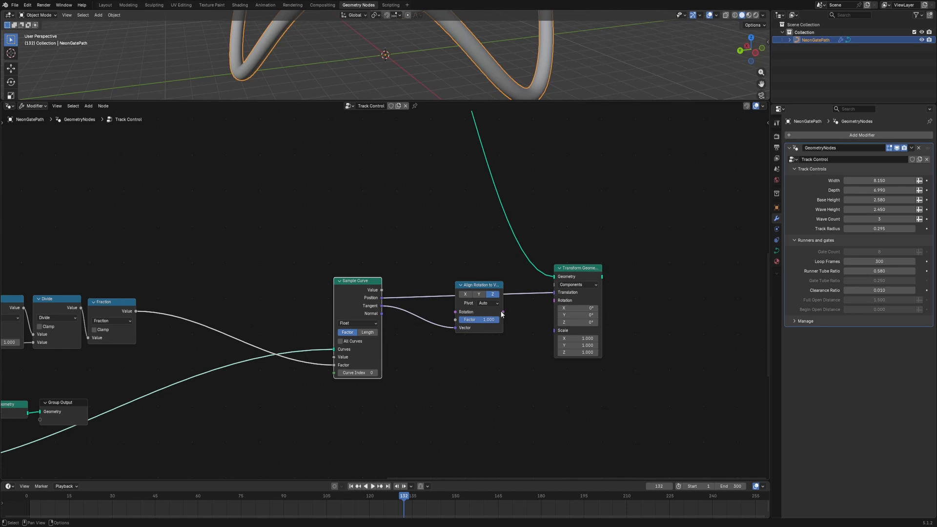
left_click_drag(503, 312, 552, 302)
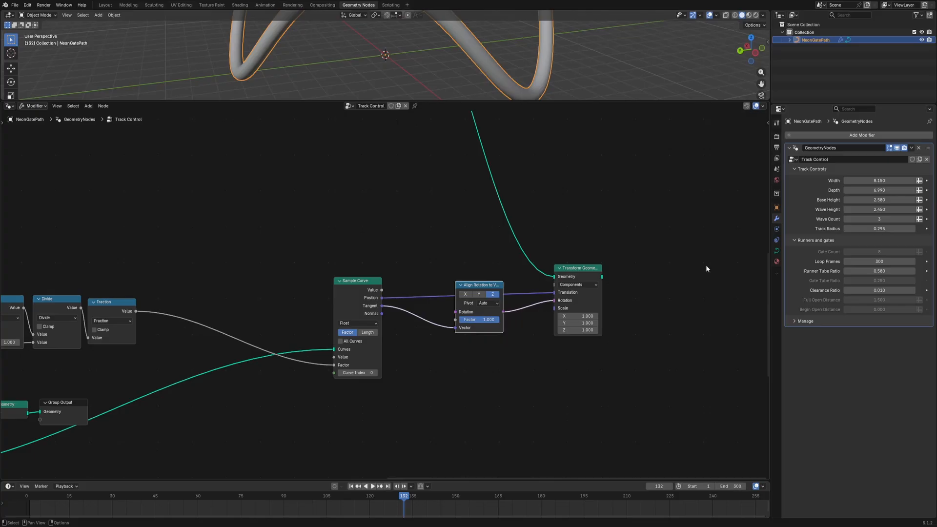
- Move Join Geometry and Group Output beyond the Transform Geometry node and connect the transformed runner to Join Geometry
middle_click_drag(437, 400, 515, 328)
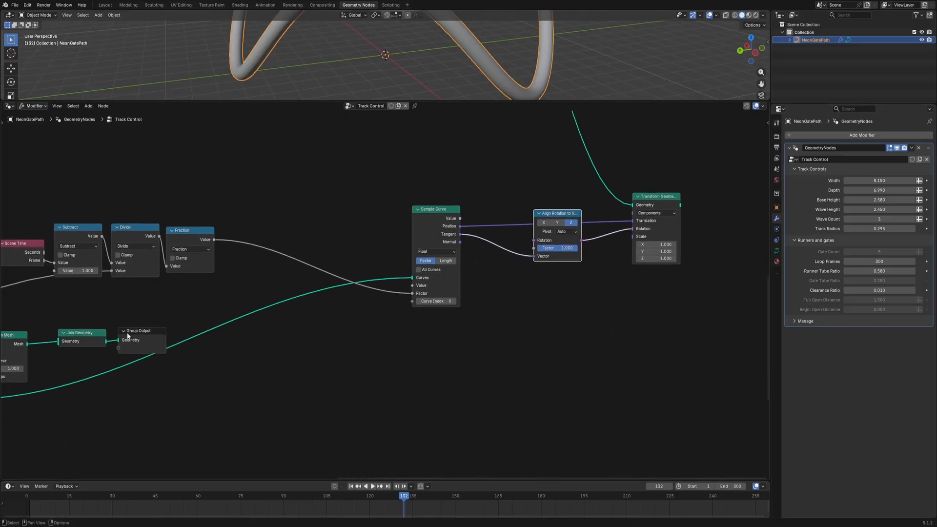
left_click_drag(190, 334, 749, 296)
middle_click_drag(653, 227, 500, 255)
left_click_drag(461, 233, 557, 327)
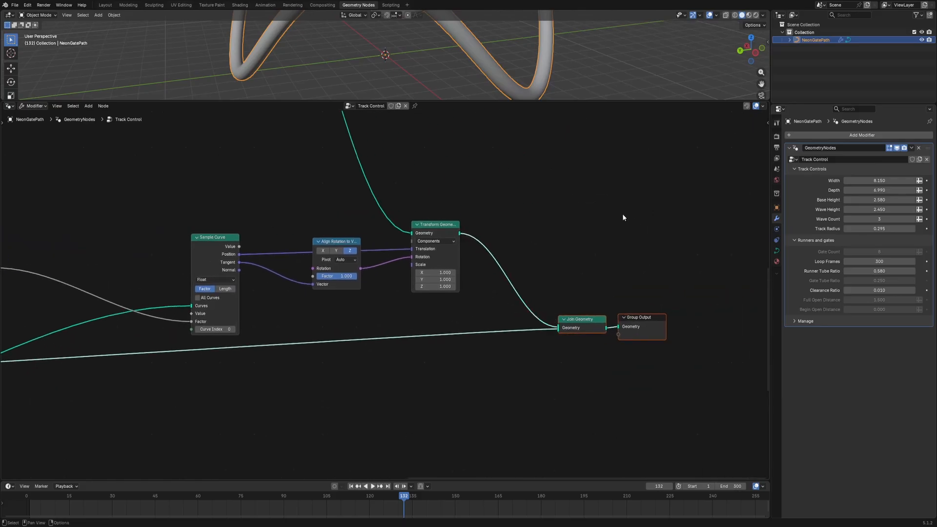
- Enlarge the 3D viewport and play the animation to check the runner torus moving along the track
middle_click_drag(622, 213, 609, 300)
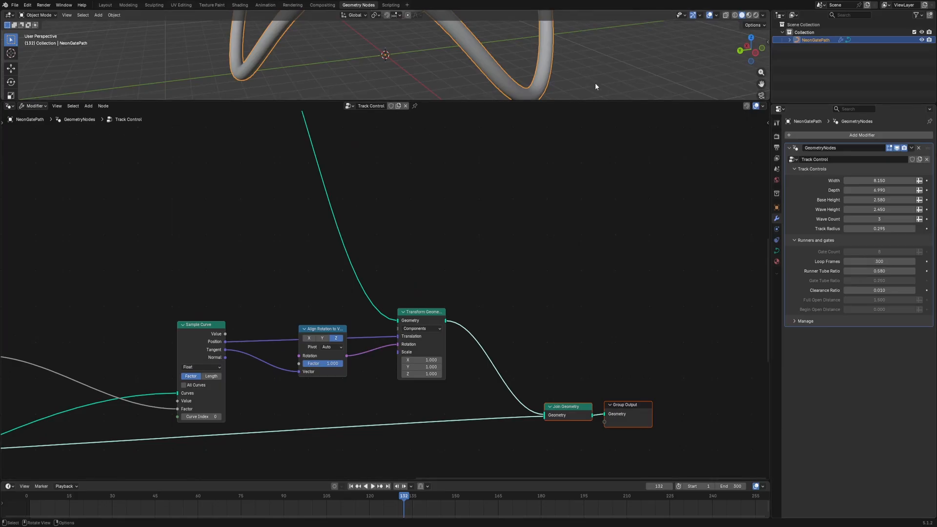
left_click_drag(596, 100, 596, 299)
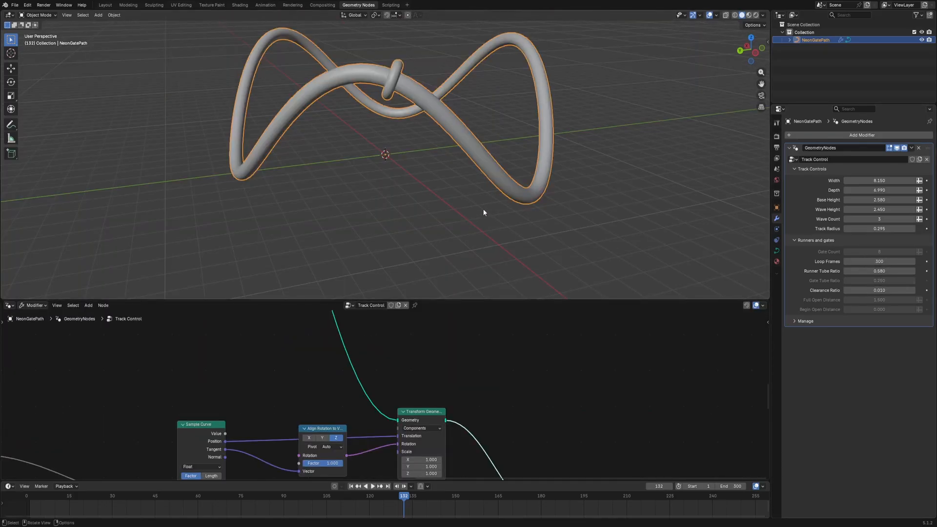
key("space")
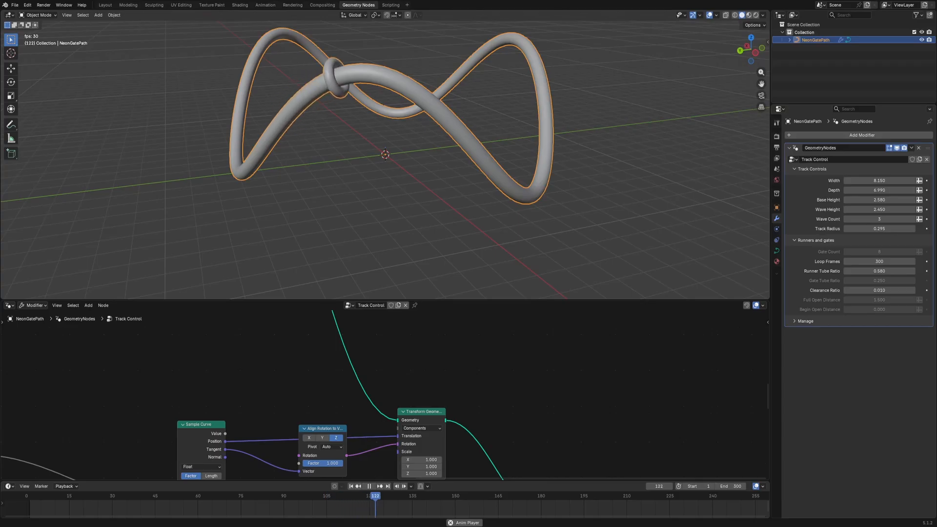
key("space")
- Maximize the node editor and add a Curve to Points node in the empty area above Join Geometry
key("ctrl+space")
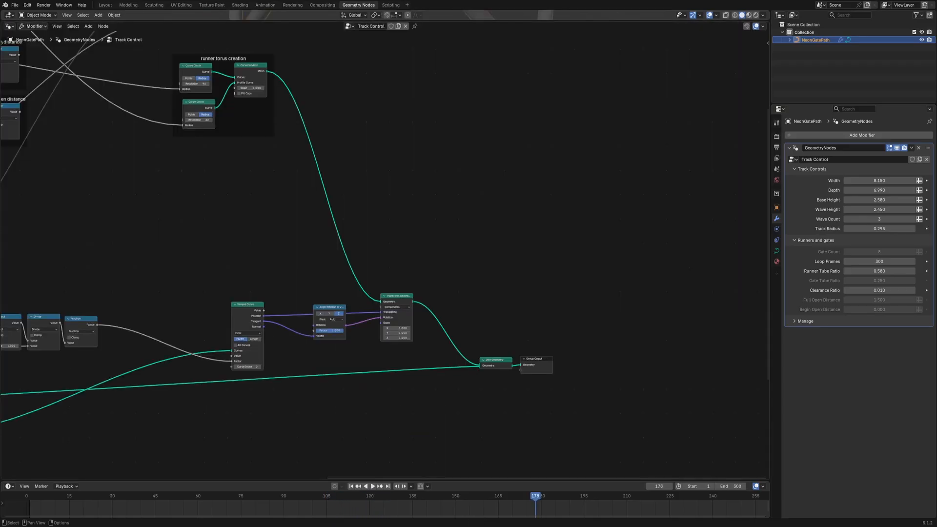
key("shift+a")
type("curve to points")
key("Return")
left_click(528, 162)
scroll(541, 200, "up", 4)
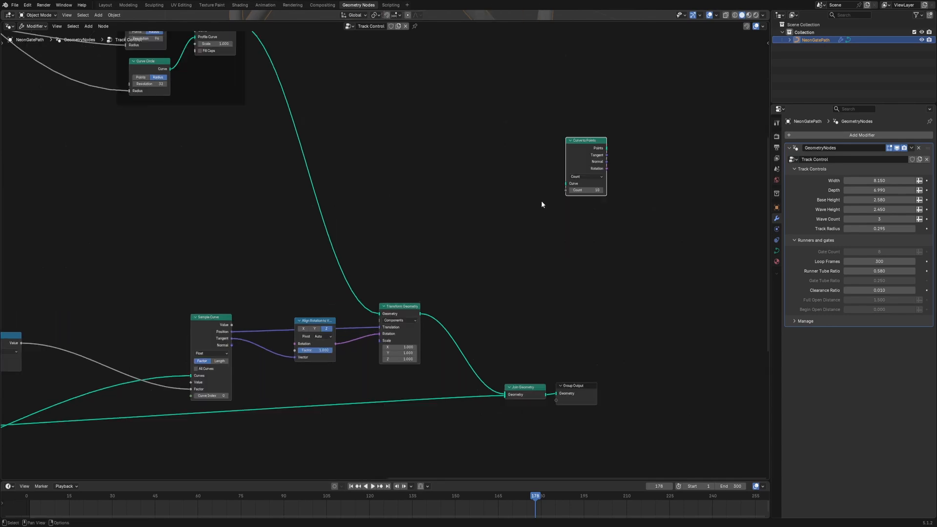
- Connect the track's Set Position geometry to Curve to Points' Curve input and the Gate Count group input to its Count
middle_click_drag(563, 190, 522, 208)
scroll(205, 409, "down", 1)
middle_click_drag(205, 409, 464, 280)
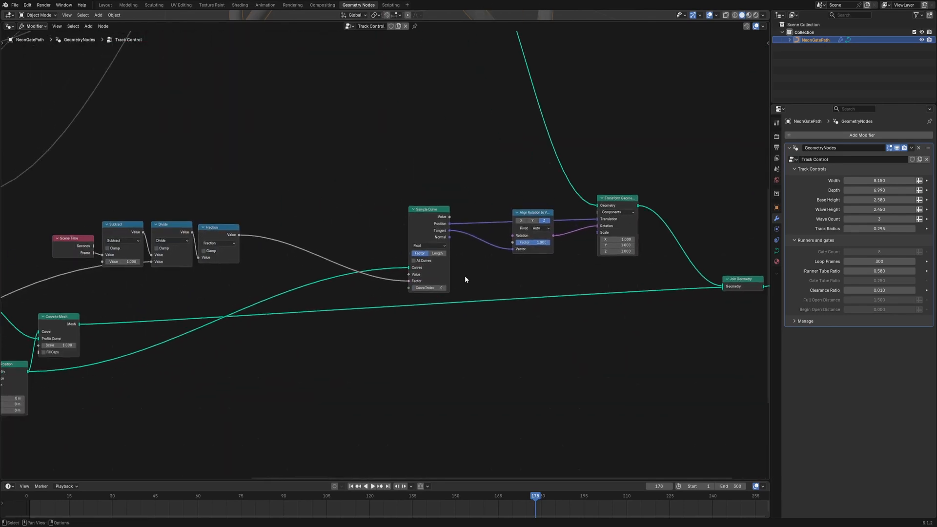
middle_click_drag(25, 371, 118, 352)
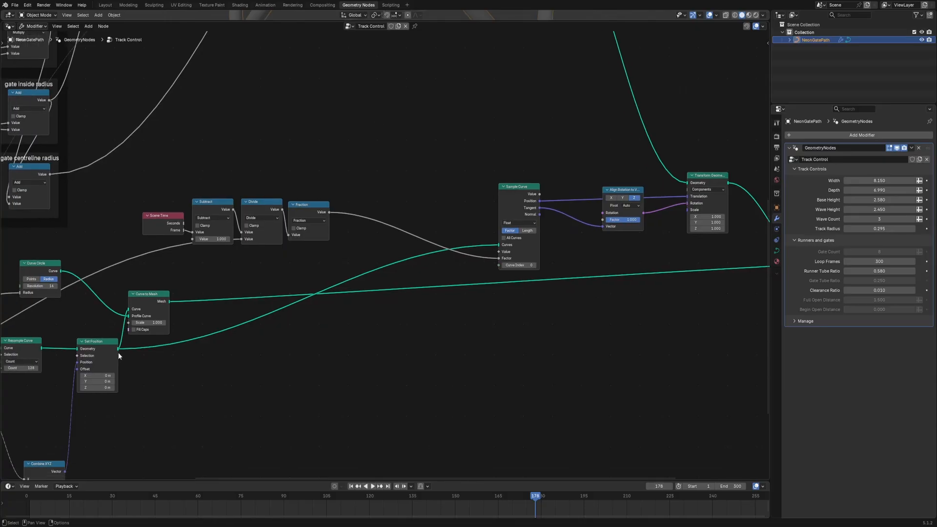
left_click_drag(117, 351, 588, 242)
middle_click_drag(327, 237, 932, 63)
middle_click_drag(82, 430, 219, 306)
scroll(220, 306, "up", 5)
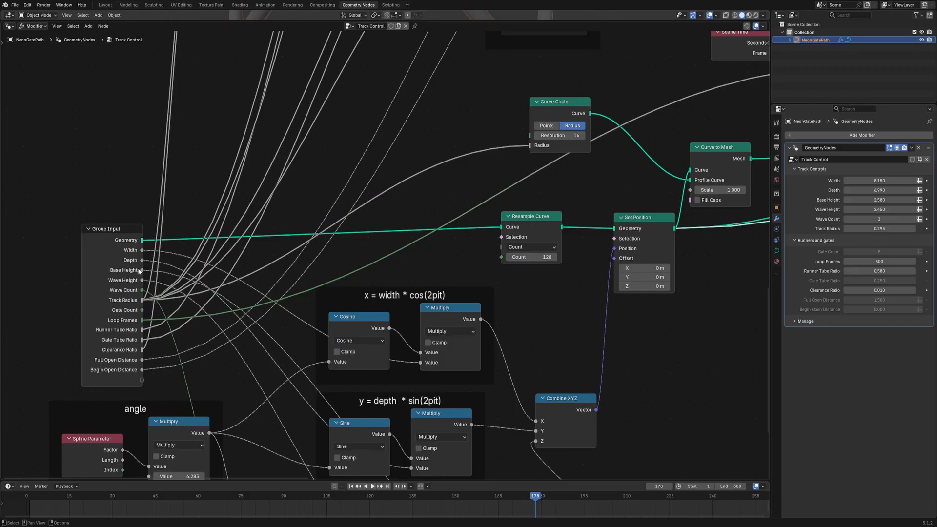
left_click_drag(141, 311, 663, 176)
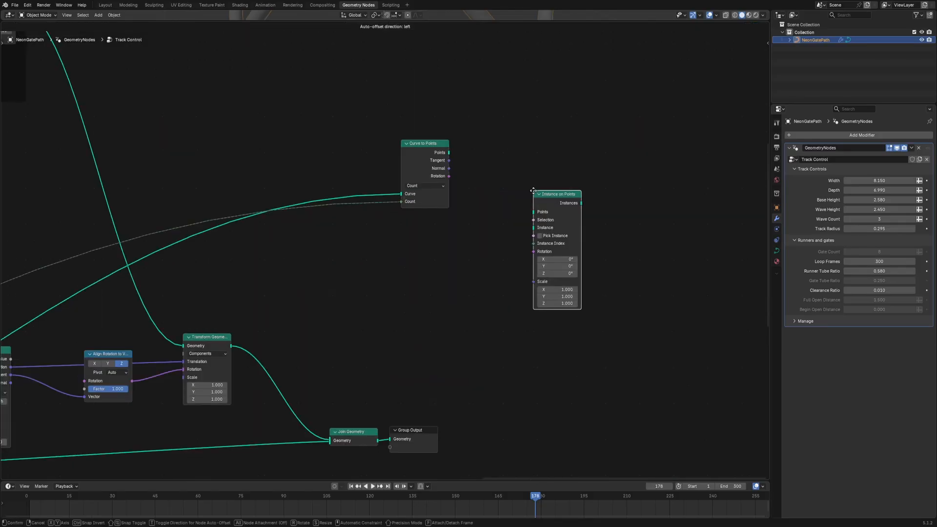
- Place an Instance on Points node after Curve to Points and link the Points and Rotation outputs to its matching inputs
left_click(559, 137)
left_click_drag(449, 152, 559, 158)
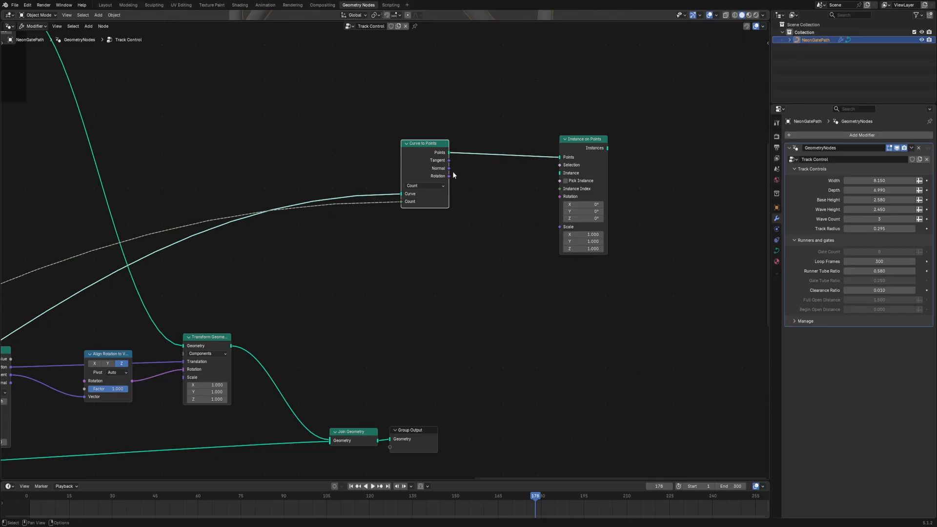
left_click_drag(449, 176, 560, 196)
left_click(564, 139)
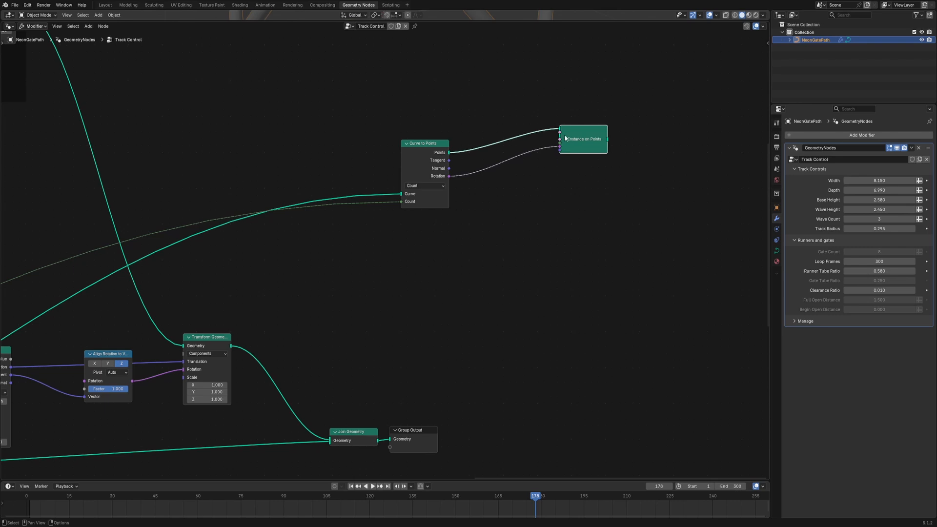
left_click(564, 139)
- Connect the mesh from the gate torus creation frame to the Instance input of Instance on Points
middle_click_drag(147, 33, 447, 305)
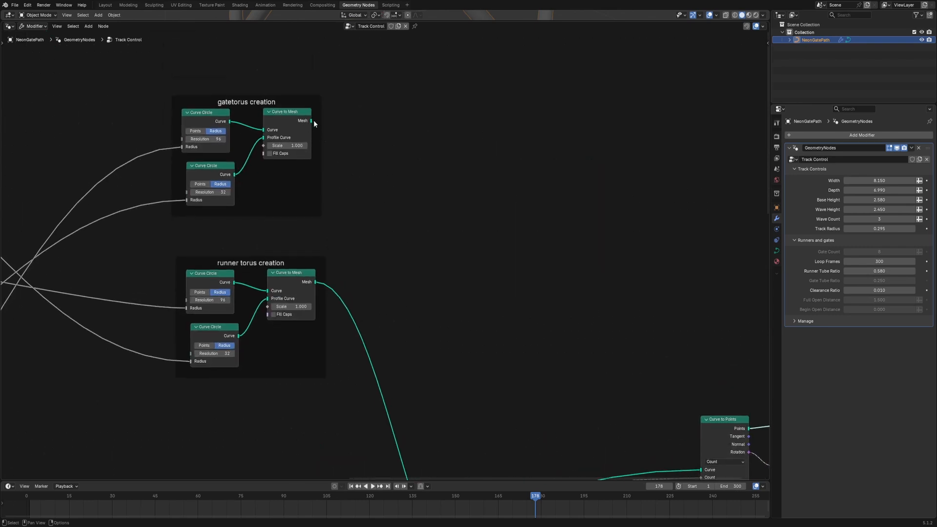
left_click_drag(311, 121, 609, 279)
scroll(683, 344, "down", 2)
- Shift Join Geometry and Group Output beyond Instance on Points and connect the gate instances to Join Geometry
middle_click_drag(683, 344, 498, 251)
left_click_drag(311, 420, 341, 449)
key("g")
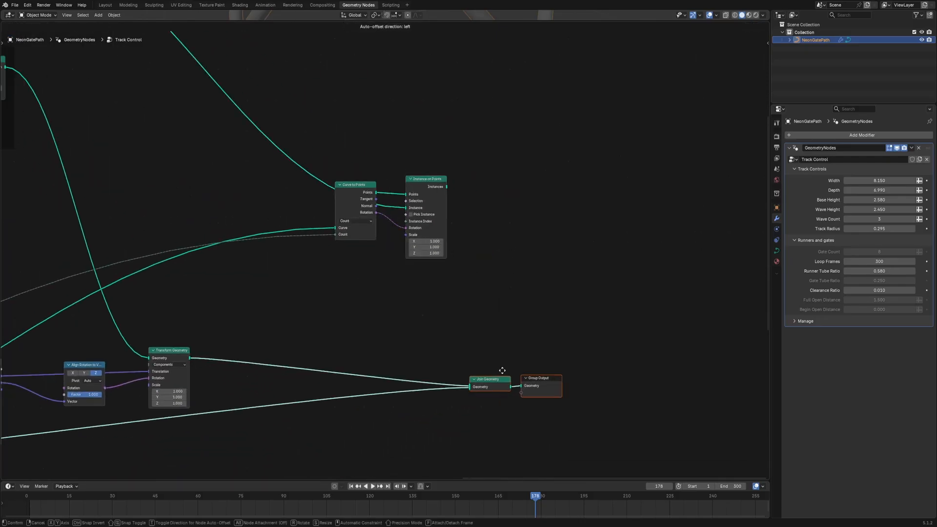
left_click(573, 315)
left_click_drag(446, 187, 542, 333)
- Set Gate Count to 15 in the modifier and play the animation to check the runner passing the gates
left_click_drag(453, 20, 490, 337)
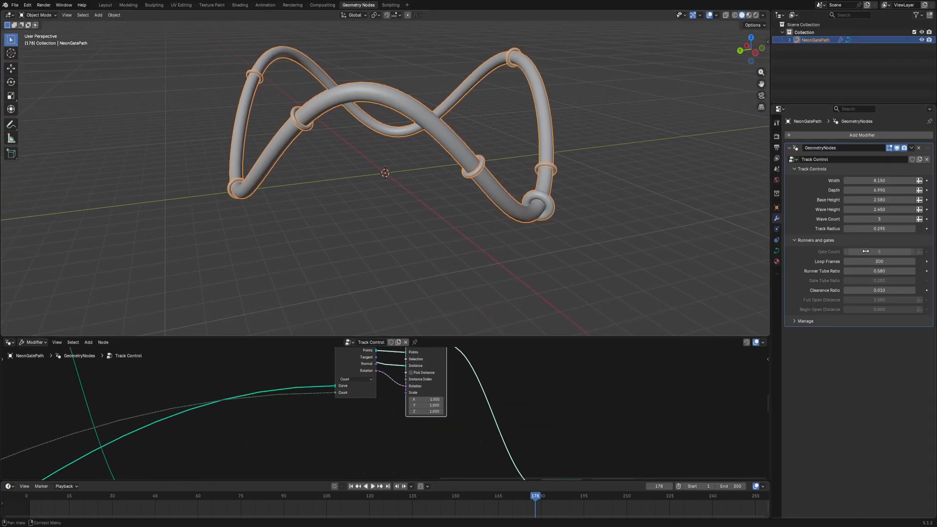
mouse_move(860, 250)
left_mouse_down()
mouse_move(893, 250)
mouse_move(865, 251)
left_mouse_up()
key("space")
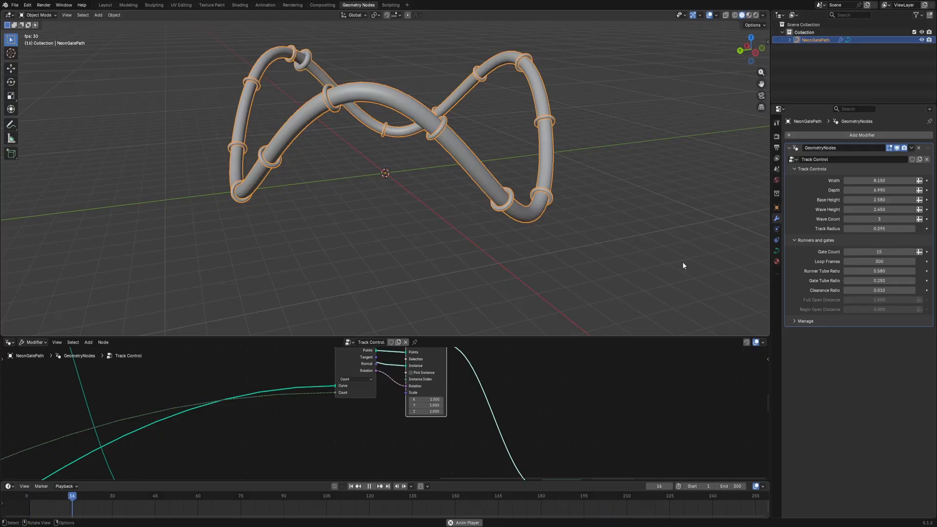
key("space")
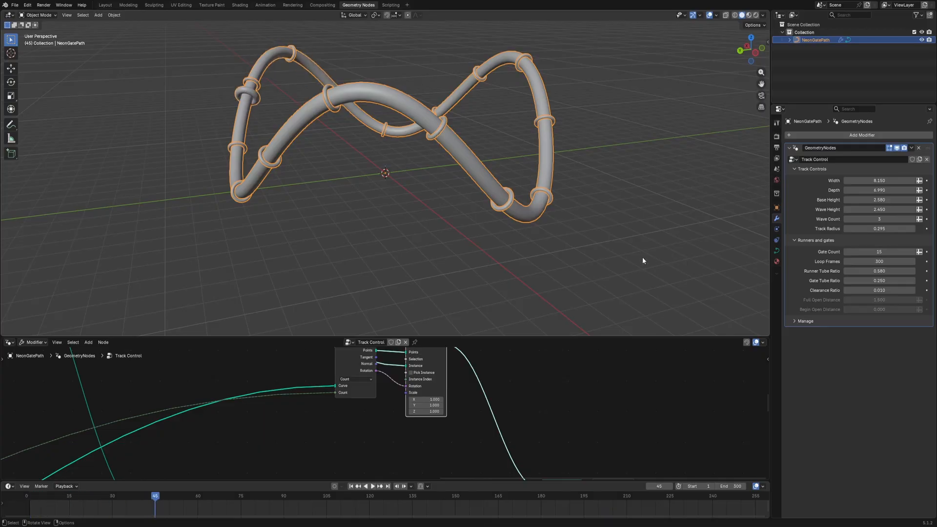
- Enlarge the node editor and add a Position node above the Curve to Points node
left_click_drag(634, 336, 605, 42)
middle_click_drag(583, 129, 551, 272)
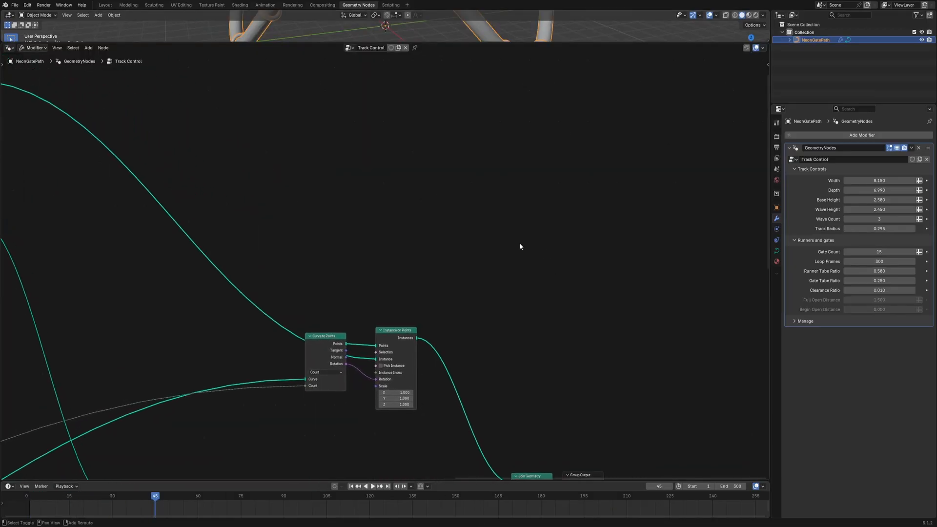
key("shift+a")
type("posi")
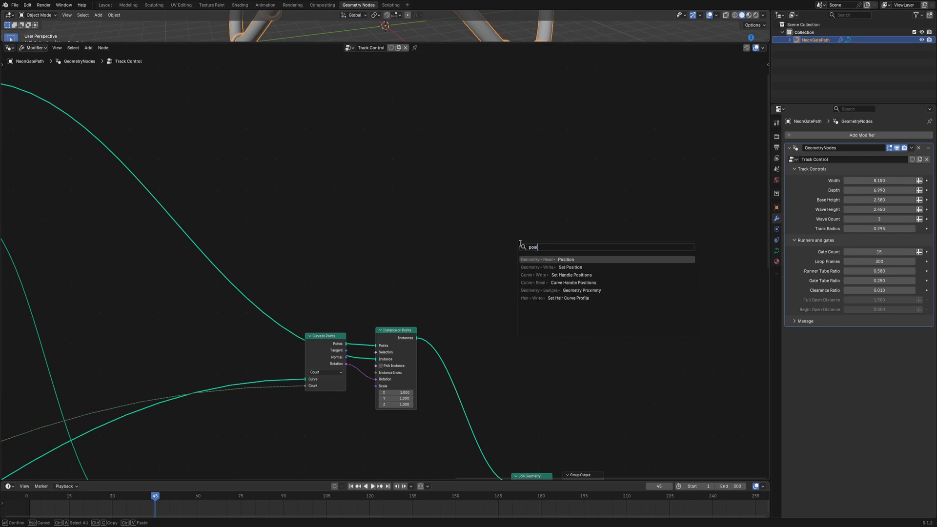
key("Return")
- Add a Vector Math node set to Distance and place it beside the Position node
key("shift+a")
type("vec")
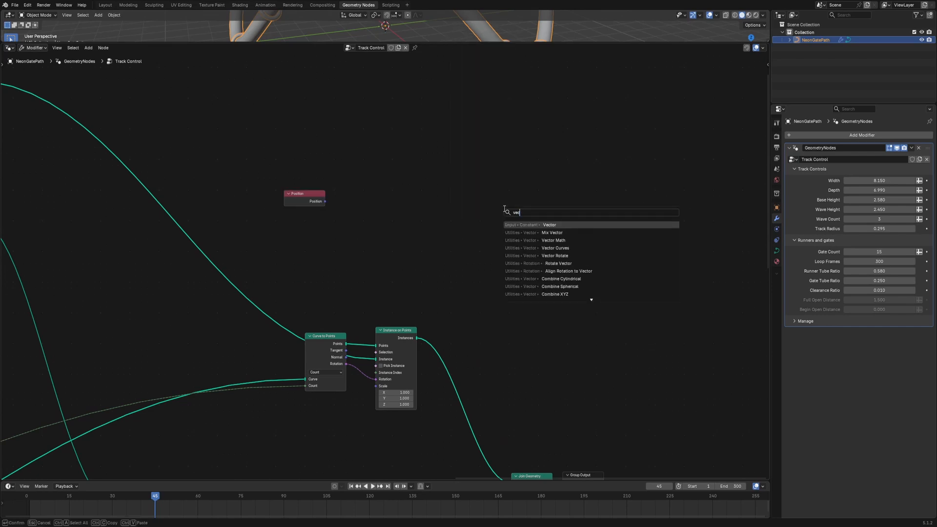
type("tor")
left_click(458, 195)
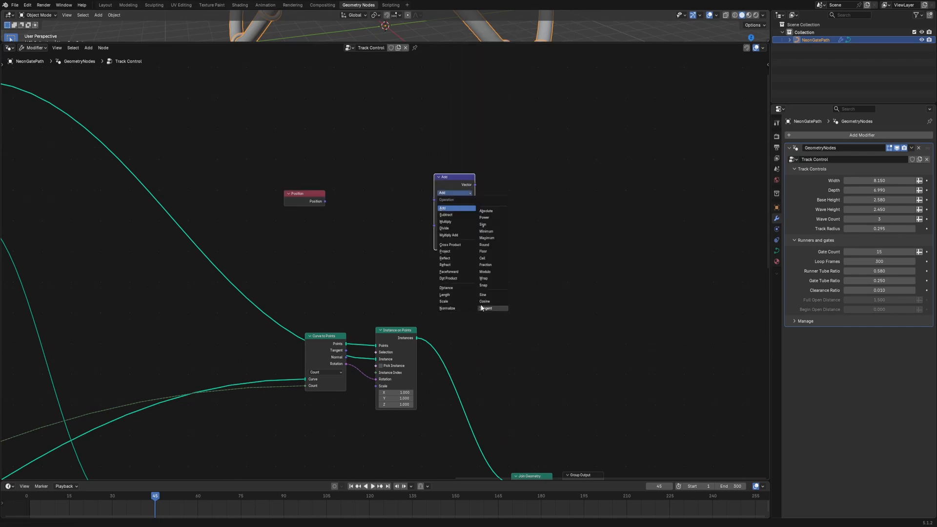
left_click(455, 287)
left_click_drag(432, 182, 353, 174)
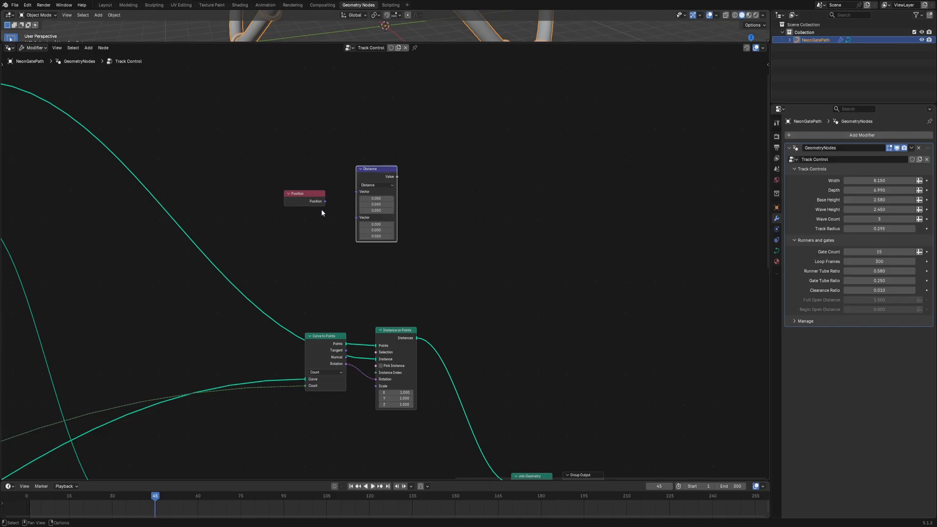
- Connect the Position node to the Distance node's first Vector and Sample Curve's Position to its second Vector
left_click_drag(325, 201, 356, 192)
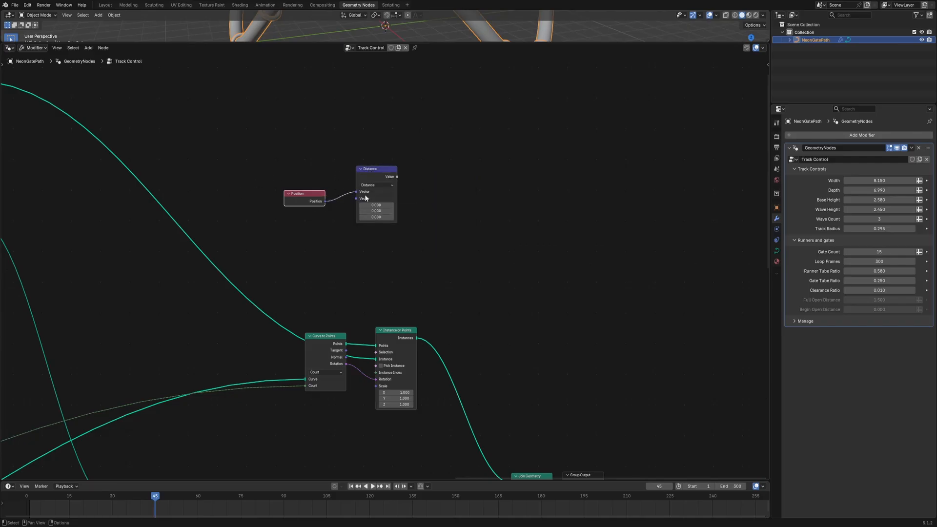
middle_click_drag(516, 304, 683, 199)
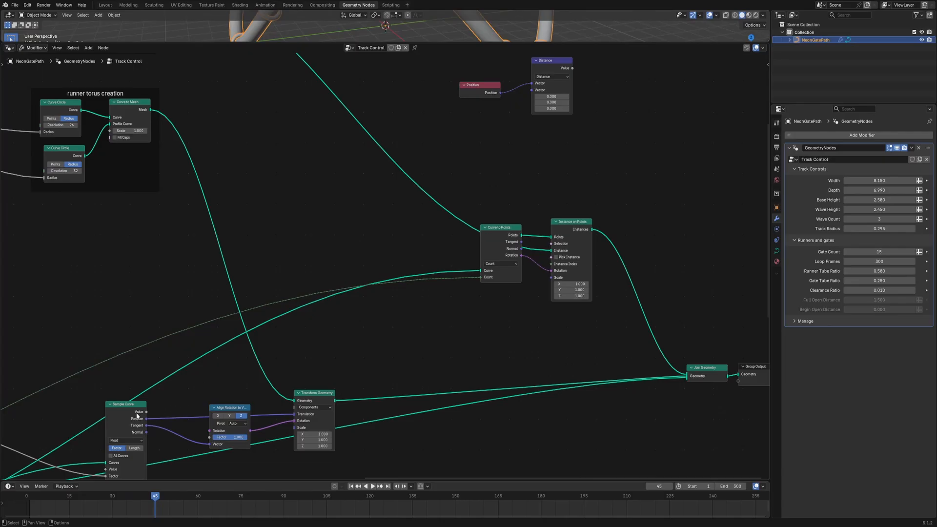
left_click_drag(146, 418, 529, 94)
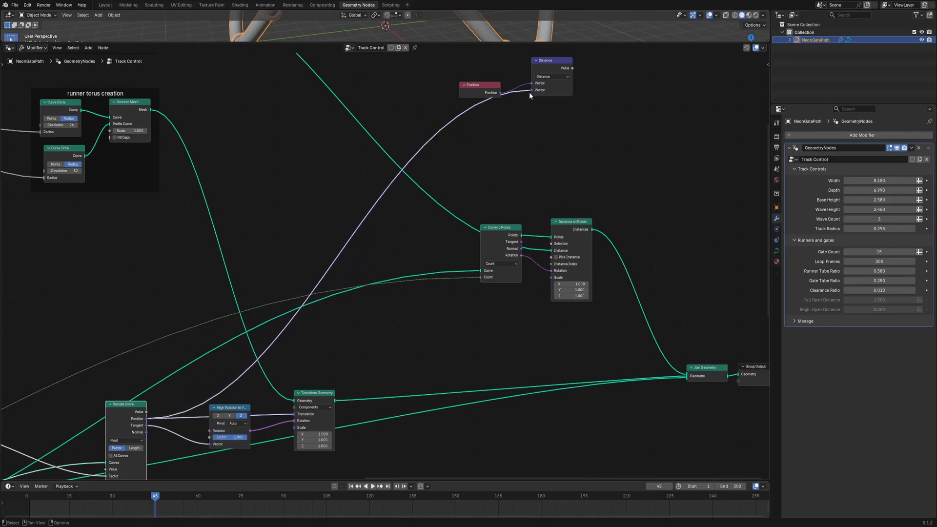
- Add a Map Range node after the Distance node and connect the distance to its Value input
middle_click_drag(531, 152, 368, 276)
left_click(458, 225)
key("shift+a")
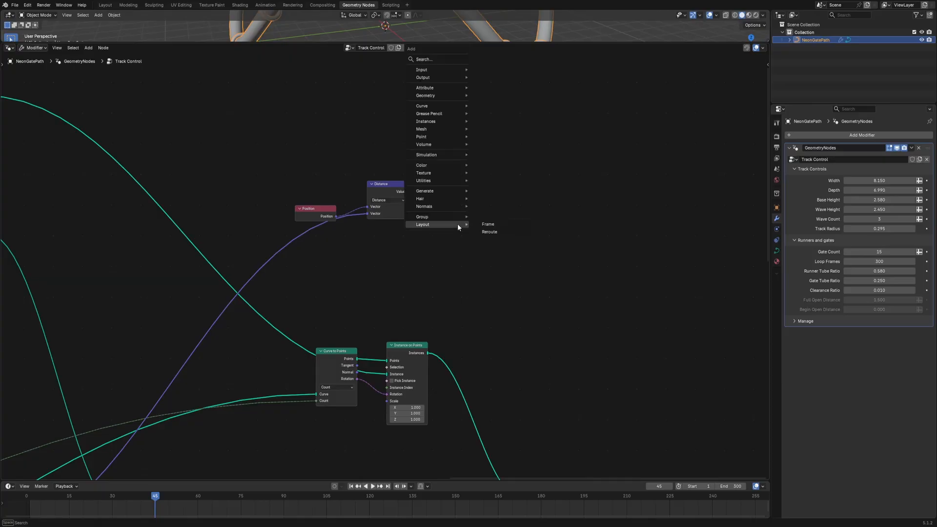
type("map")
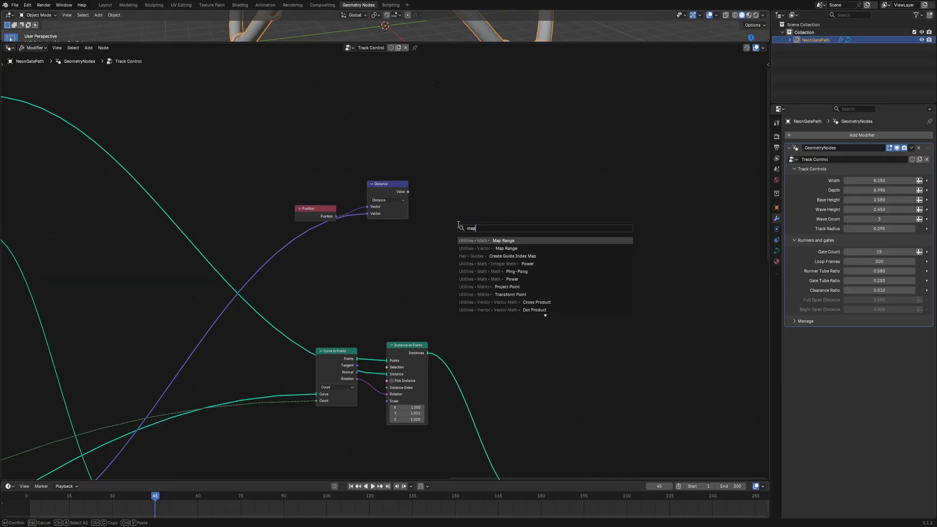
key("Return")
left_click(471, 231)
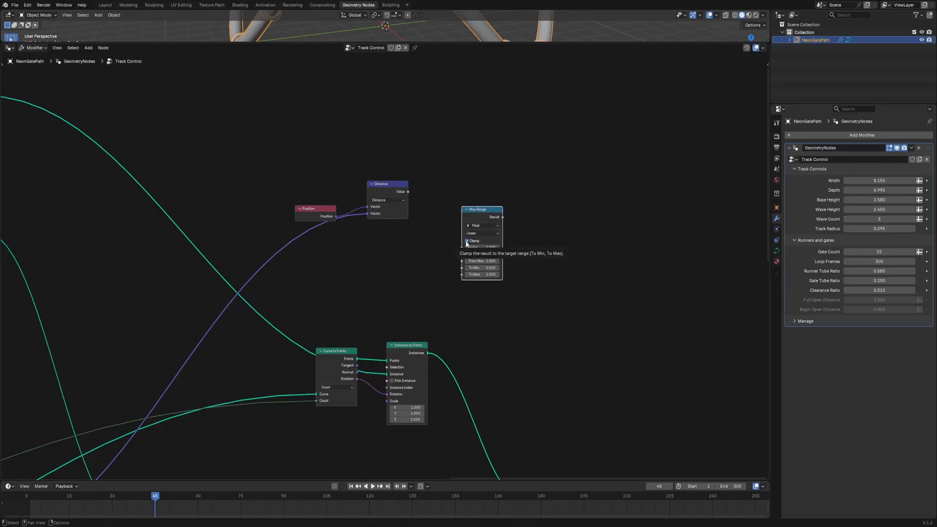
left_click(407, 193)
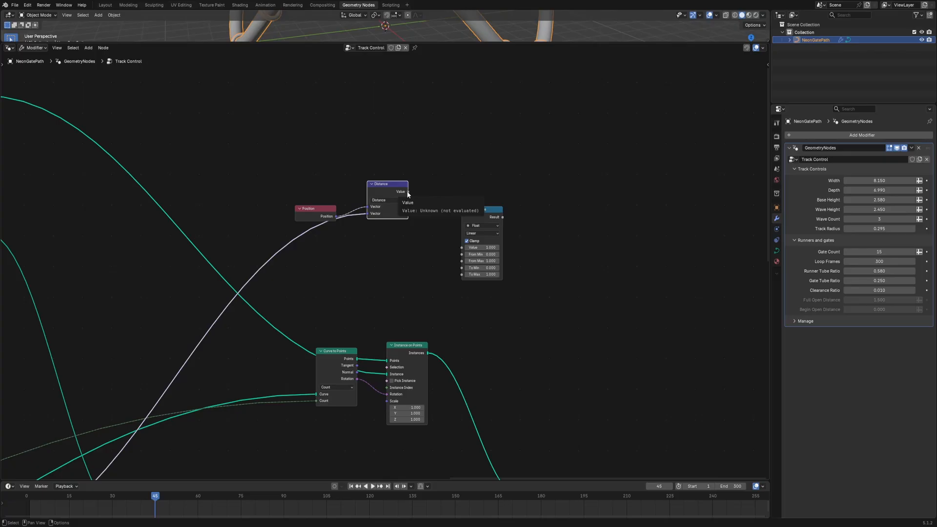
left_click_drag(408, 192, 459, 251)
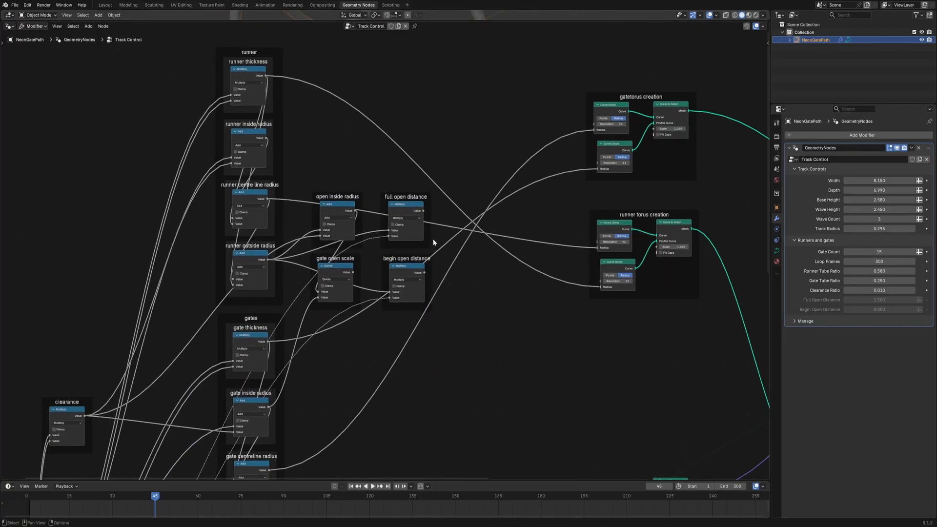
- Connect full open distance to the Map Range node's From Min and begin open distance to its From Max
middle_click_drag(432, 239, 367, 220)
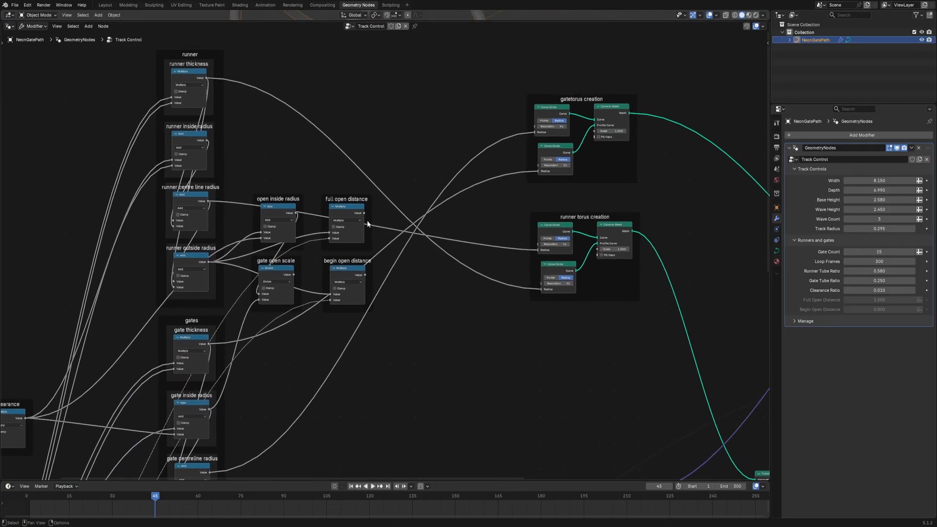
left_click_drag(364, 213, 700, 249)
middle_click_drag(566, 288, 821, 272)
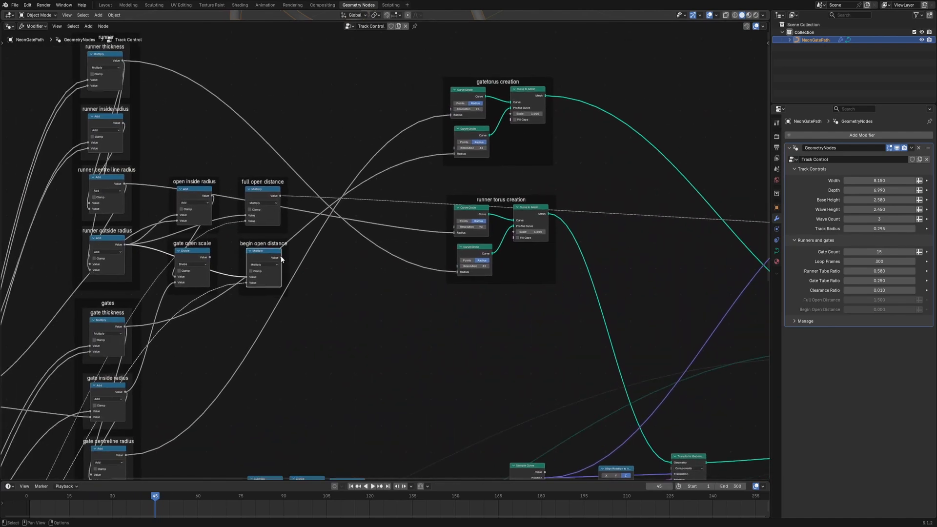
left_click_drag(281, 257, 627, 238)
middle_click_drag(462, 278, 766, 253)
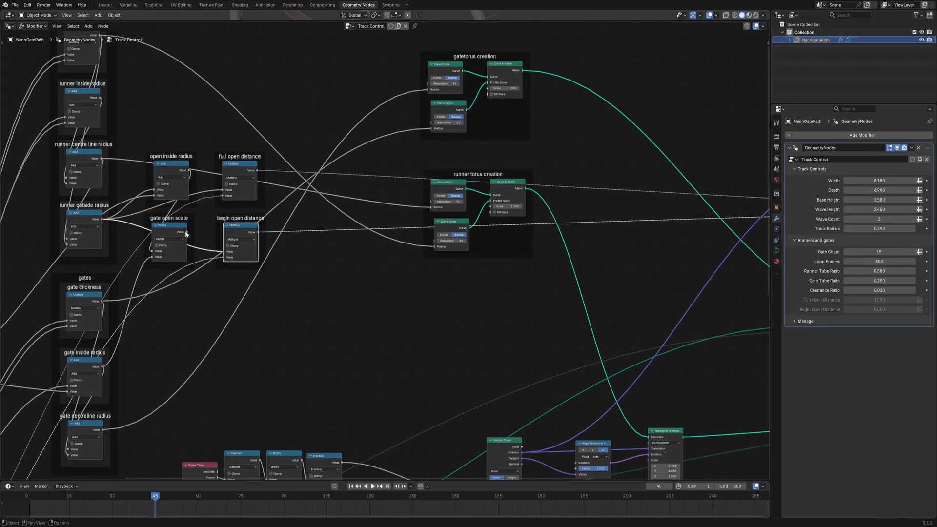
- Connect gate open scale to Map Range's To Min and the Map Range Result to Instance on Points' Scale
left_click_drag(183, 238, 661, 220)
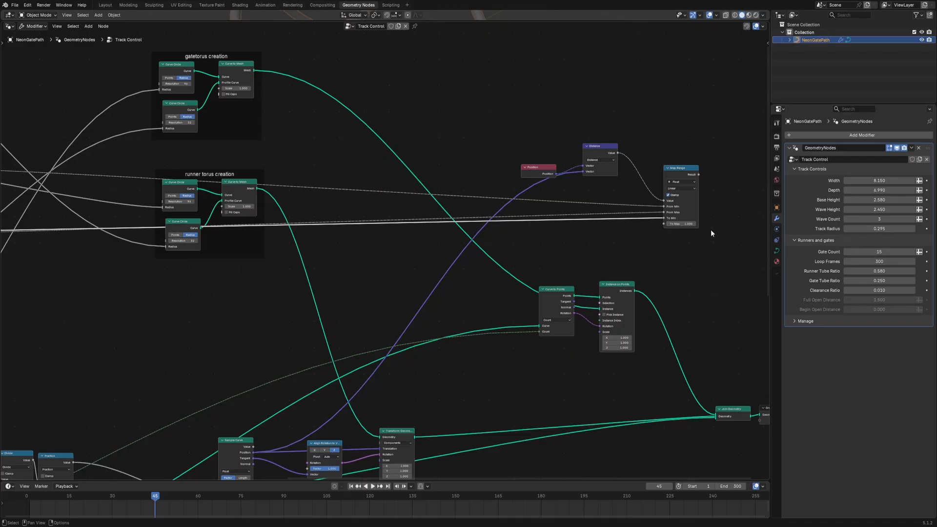
middle_click_drag(711, 233, 489, 228)
left_click_drag(496, 163, 397, 319)
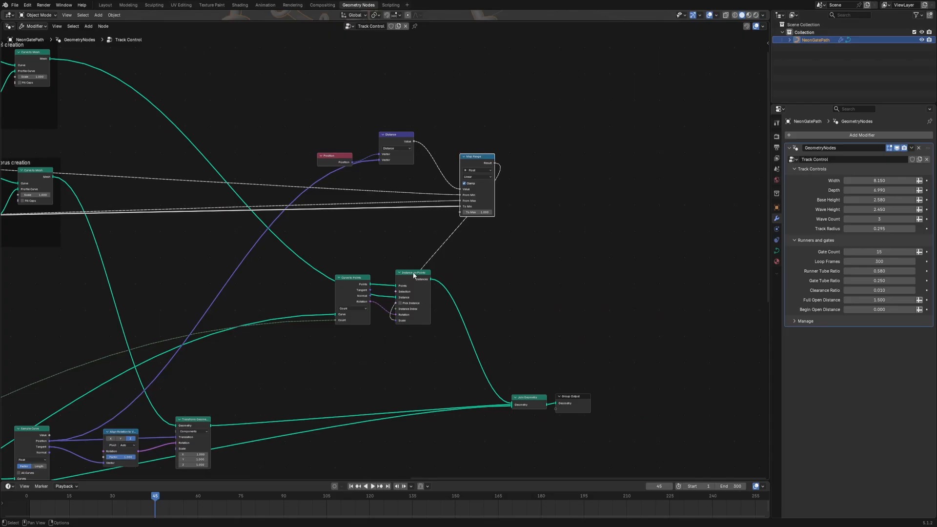
- Reset Begin Open Distance to its default of 3.000 and play the animation in the enlarged 3D viewport
left_click_drag(507, 20, 532, 352)
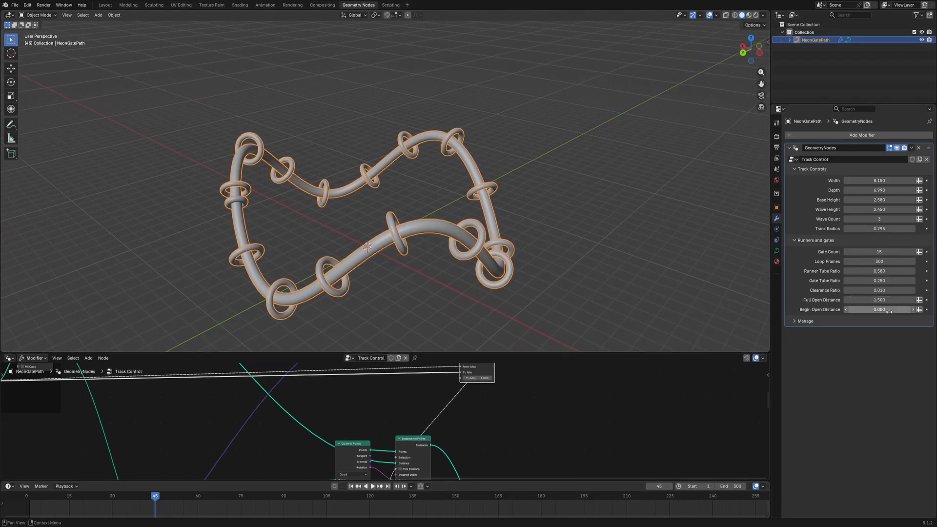
key("BackSpace")
key("space")
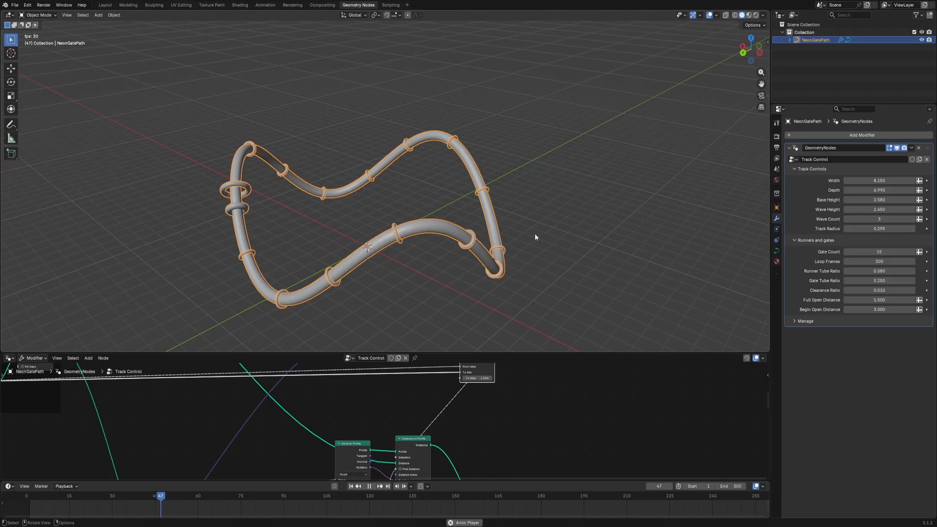
middle_click_drag(563, 252, 604, 232)
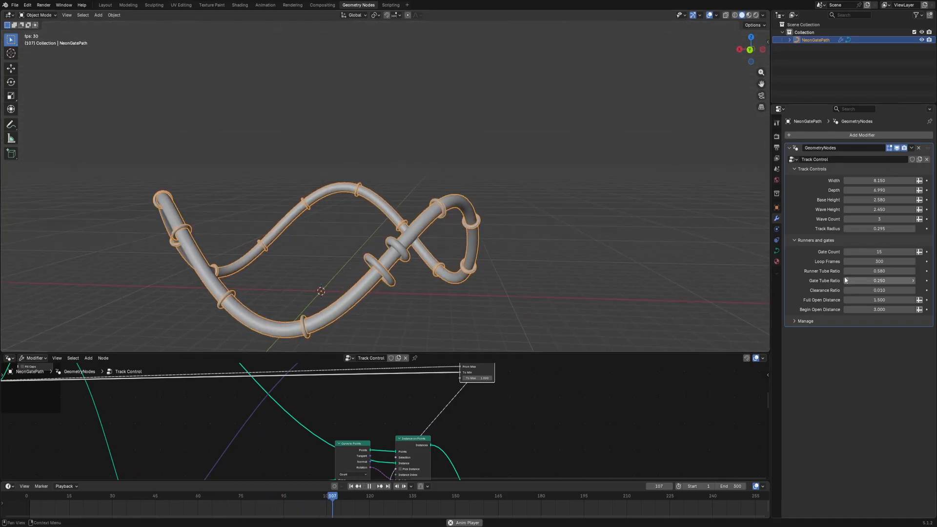
- Lower Full Open Distance to about 0.030 and Begin Open Distance to about 2.830 in the modifier
left_click_drag(874, 300, 771, 299)
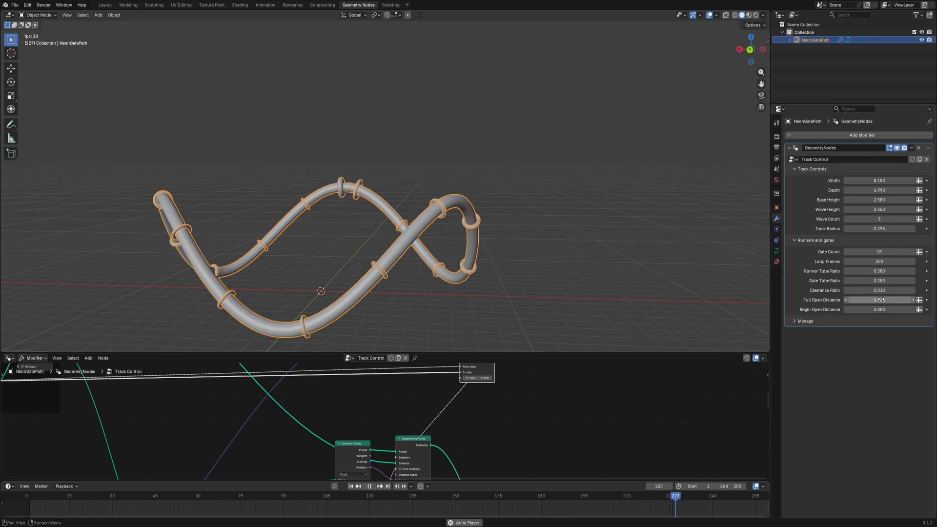
left_click_drag(910, 309, 899, 309)
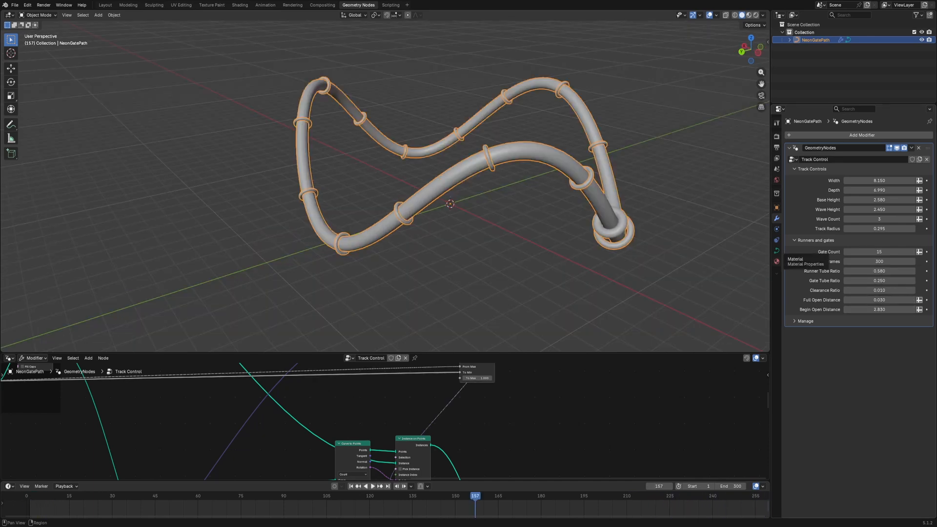
- Create a new material on NeonGatePath and name it "track metal"
left_click(777, 261)
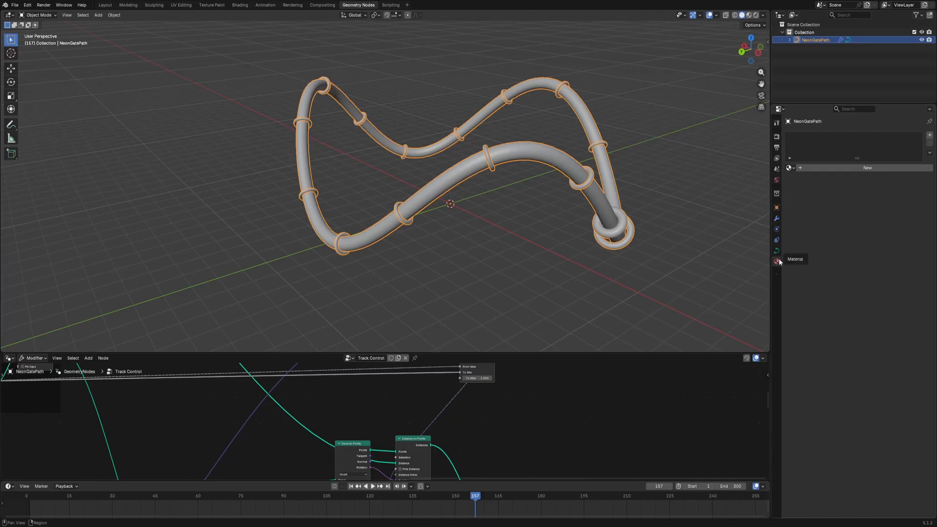
left_click(859, 168)
double_click(842, 167)
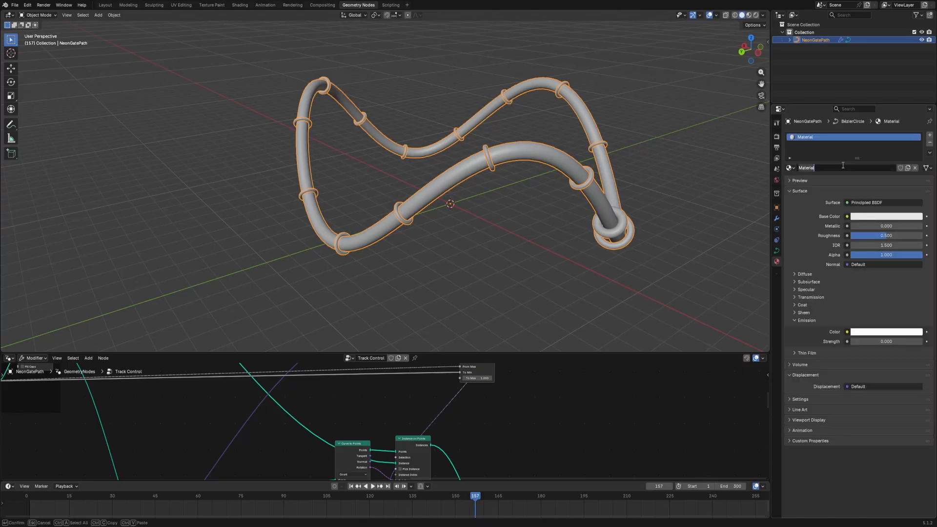
type("track metal")
key("Return")
- Give the track metal material a dark grey base color (#3A3A3A) and set Metallic to 0.95
left_click(878, 216)
left_click_drag(918, 121, 916, 129)
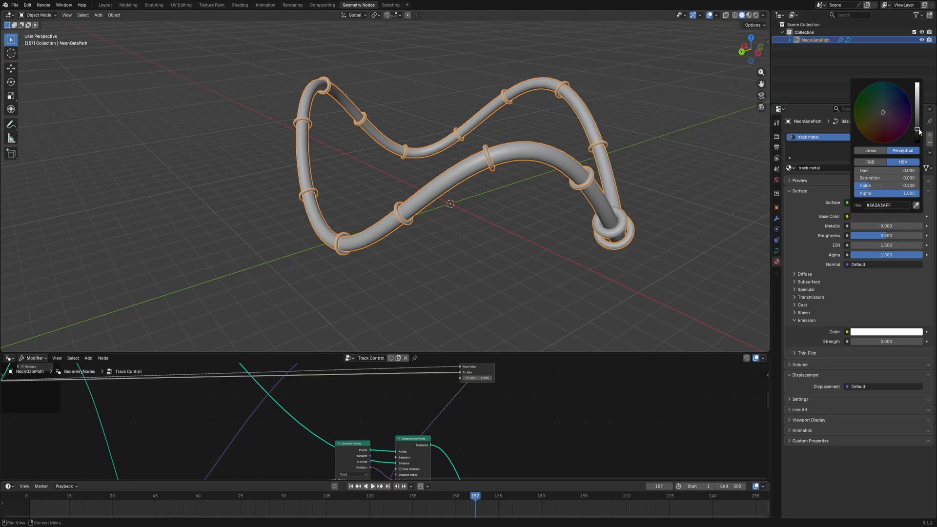
left_click(879, 225)
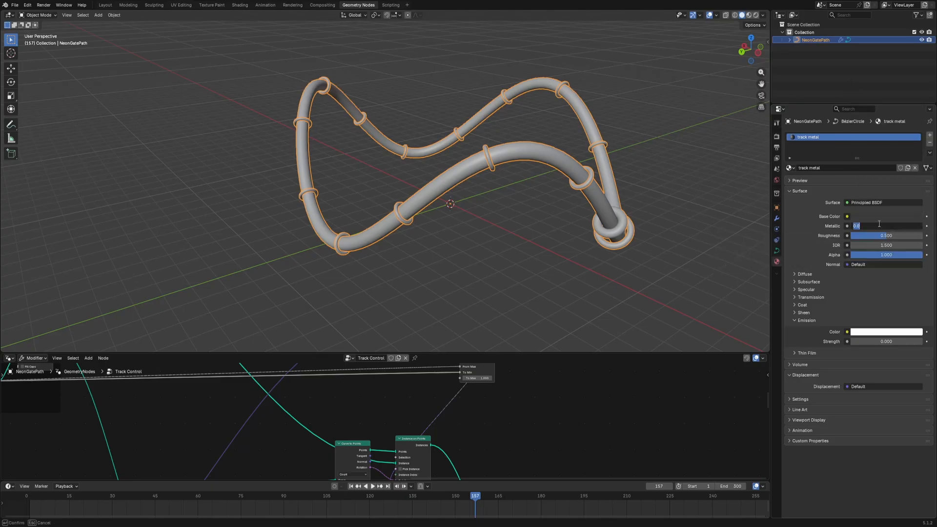
type("0.95")
key("Return")
- Set the track metal's Roughness to about 0.409 and its Coat Weight to 0.080
left_click_drag(882, 236, 879, 236)
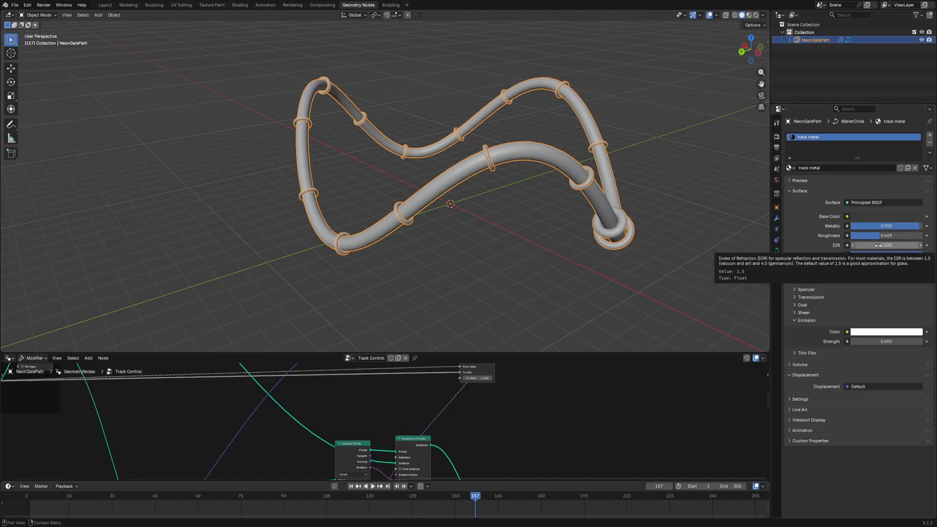
left_click(797, 305)
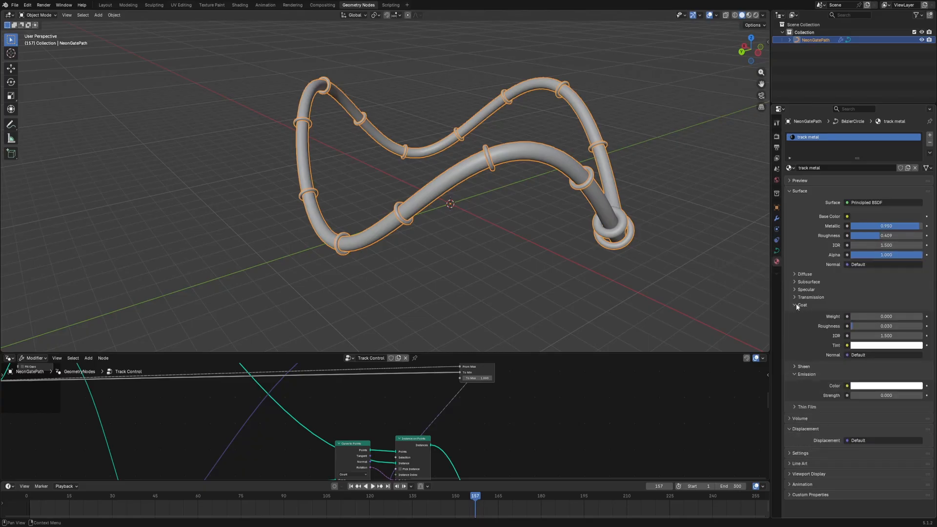
left_click_drag(860, 316, 865, 317)
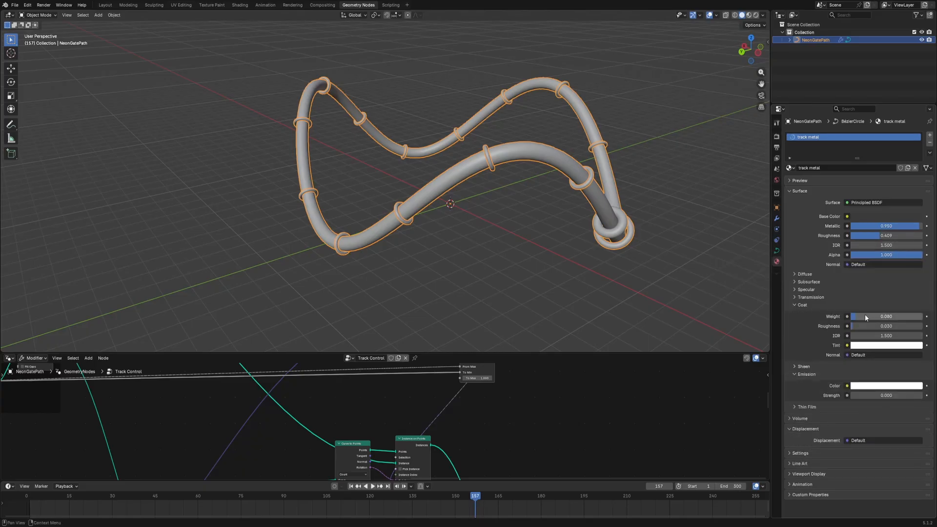
- Duplicate the track metal material and rename the copy "Gate resin"
left_click(907, 168)
left_click(855, 168)
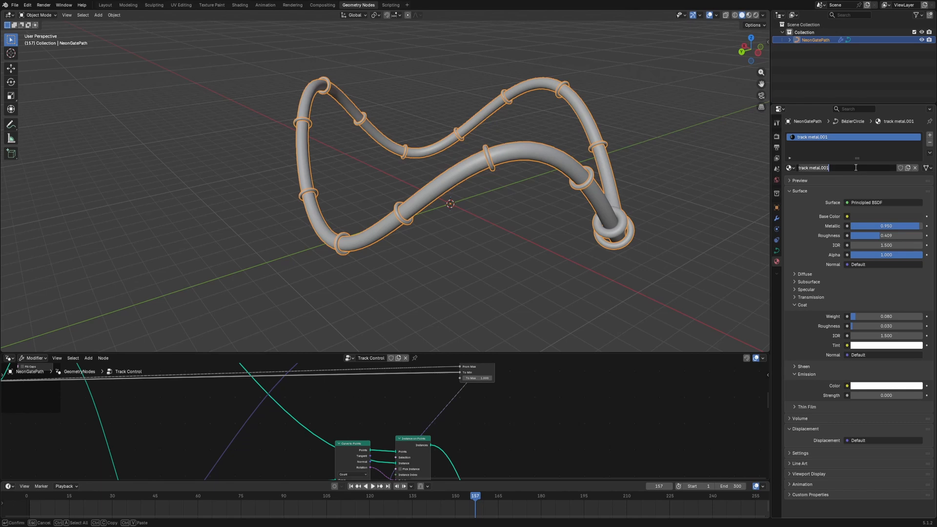
type("Gate resin")
key("Return")
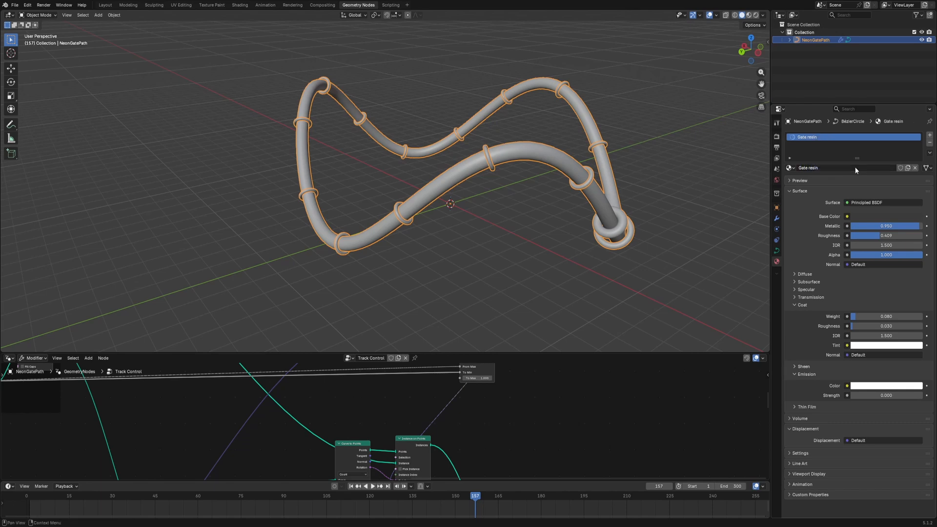
- Make the Gate resin's base color pure white and set Metallic to 0
left_click(862, 217)
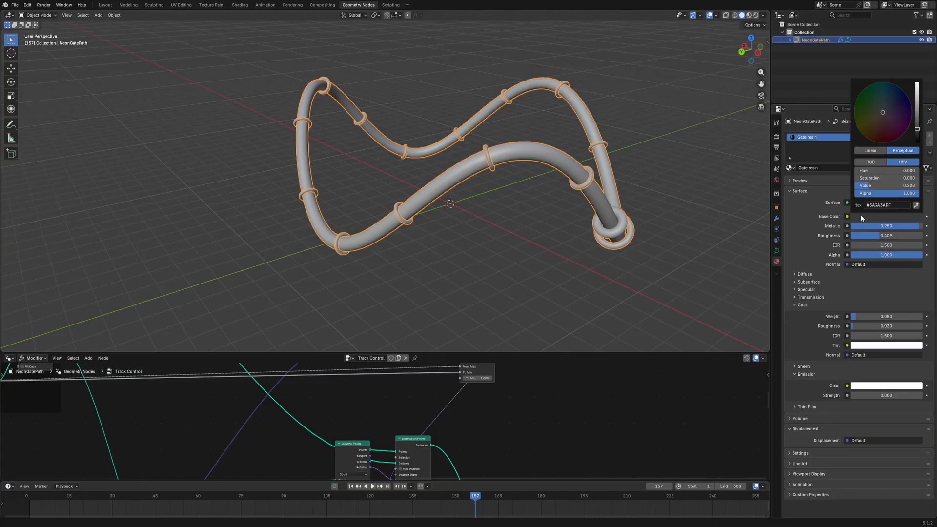
left_click(860, 218)
left_click_drag(918, 108, 917, 84)
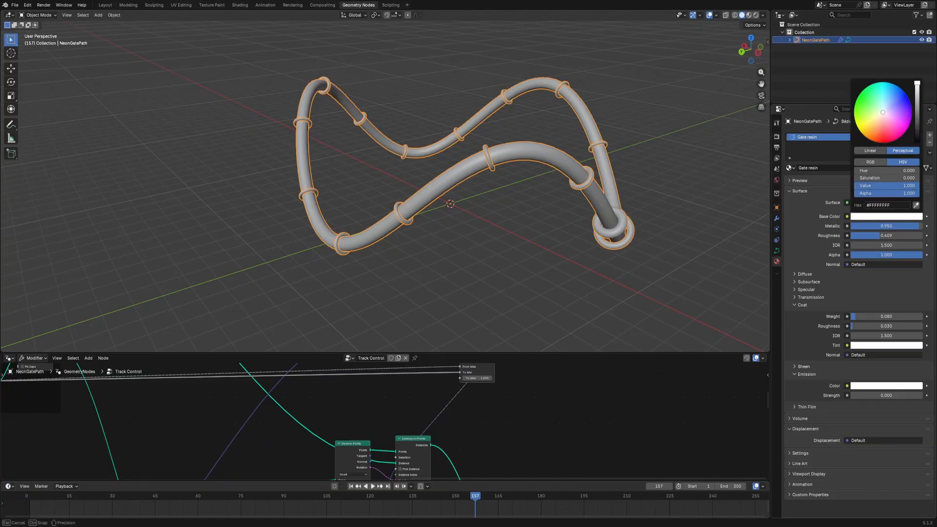
left_click(863, 226)
type("0")
key("Return")
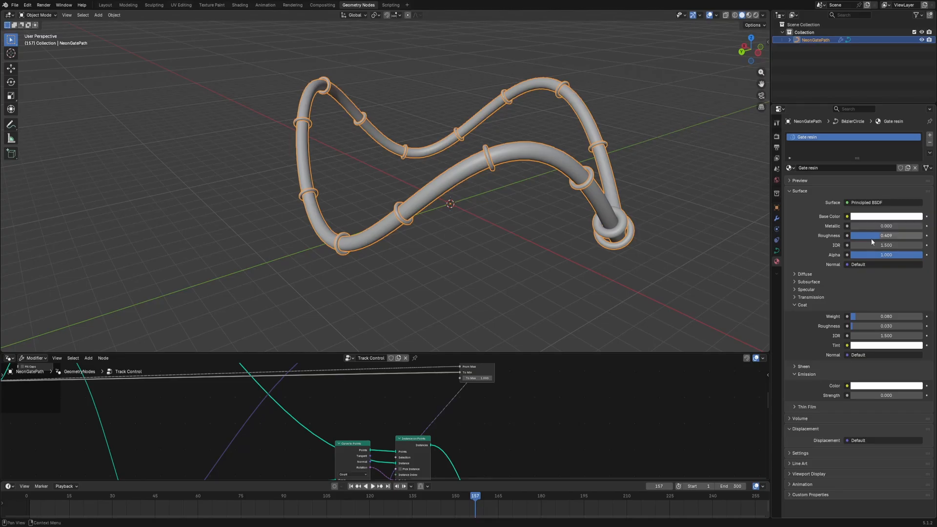
- Set the Gate resin's Roughness to about 0.197 and its Transmission Weight to 0.38
left_click_drag(881, 236, 865, 235)
left_click_drag(865, 235, 865, 235)
left_click(809, 297)
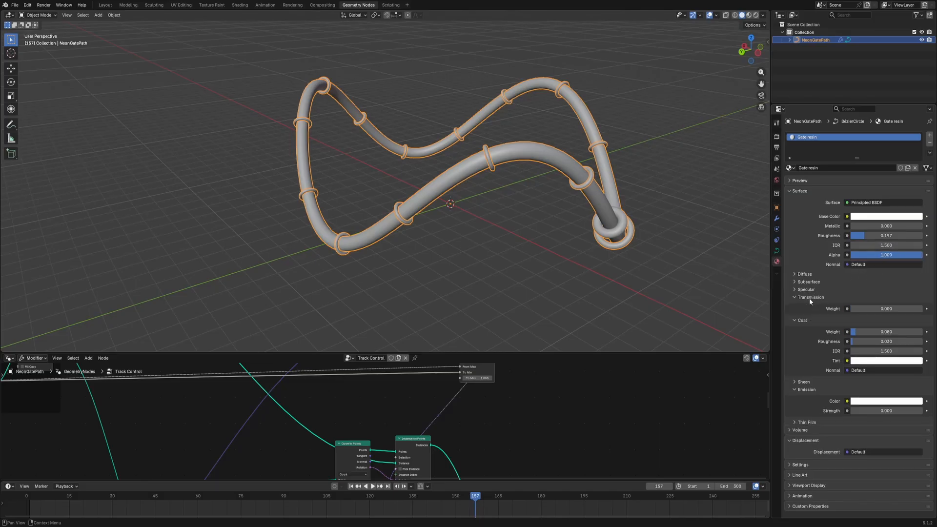
left_click(873, 307)
type("0.38")
key("Return")
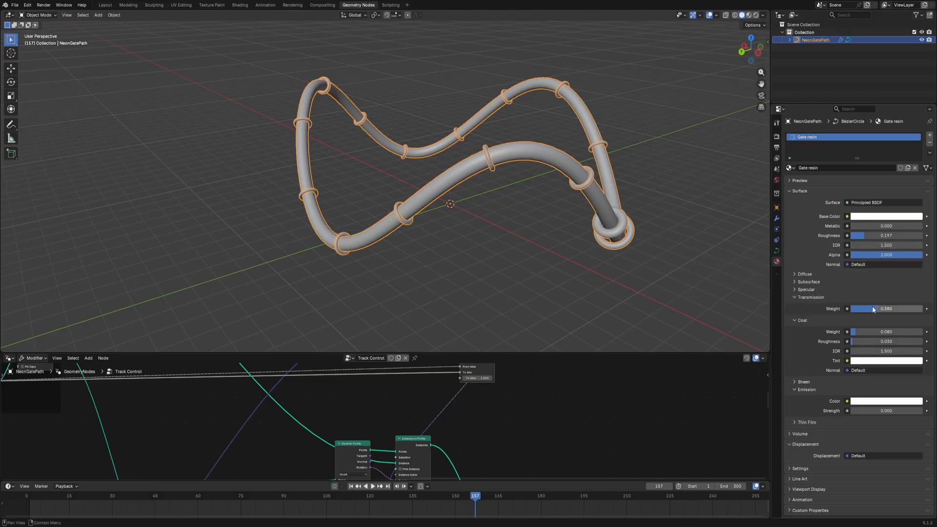
- Set the Gate resin's surface IOR to 1.4 and its Coat Weight to 0.24
left_click(864, 244)
type("1.4")
key("Return")
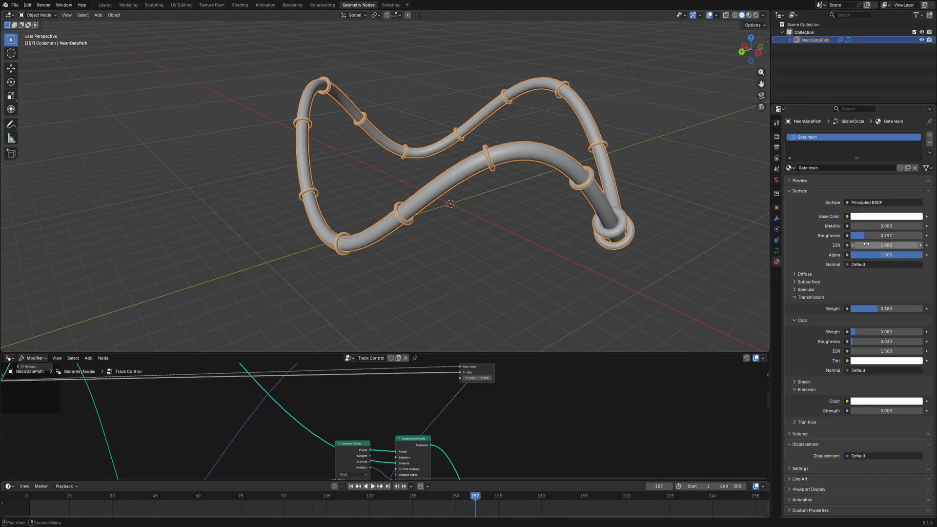
left_click(865, 332)
key("BackSpace")
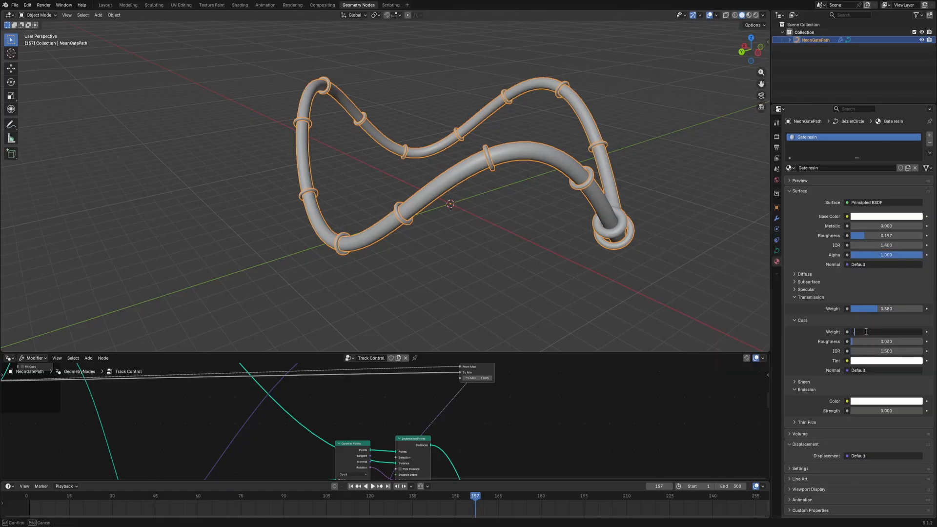
type(".24")
key("Return")
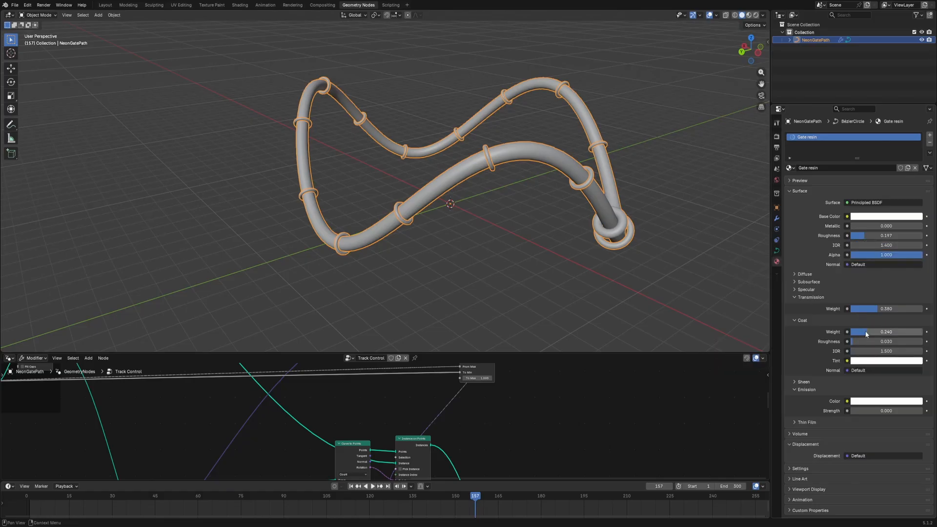
- Set the Gate resin's Emission Strength to 2.4
left_click(875, 410)
type("2.4")
key("Return")
- Duplicate the Gate resin material and rename the copy "Runner Resin"
left_click(908, 168)
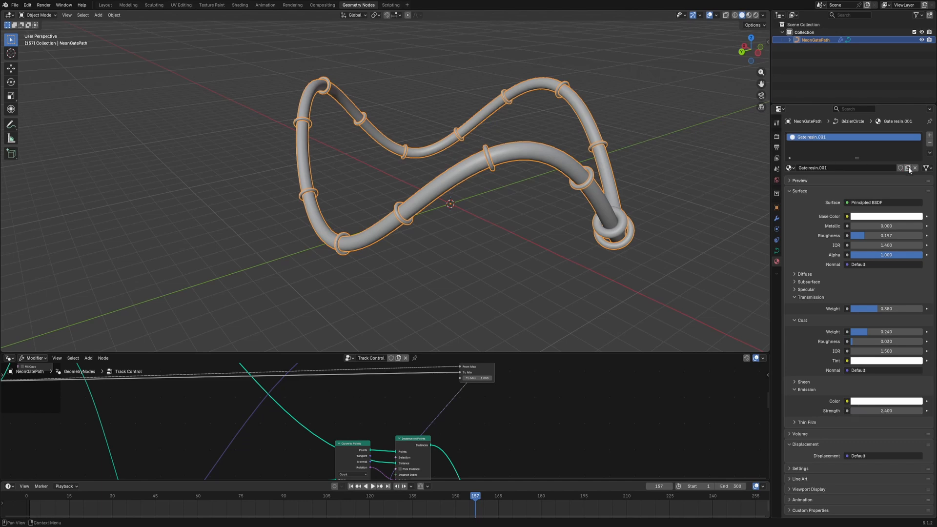
left_click(840, 167)
type("Runner Resin")
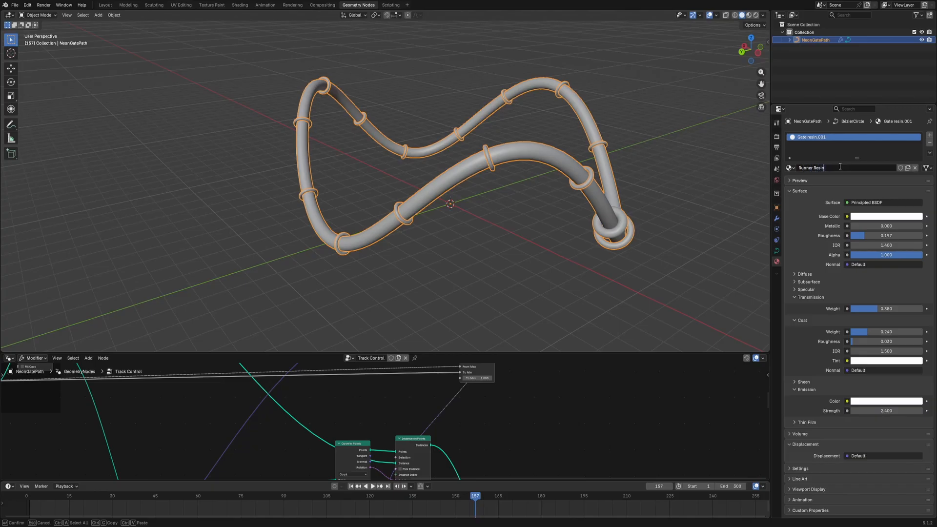
key("Return")
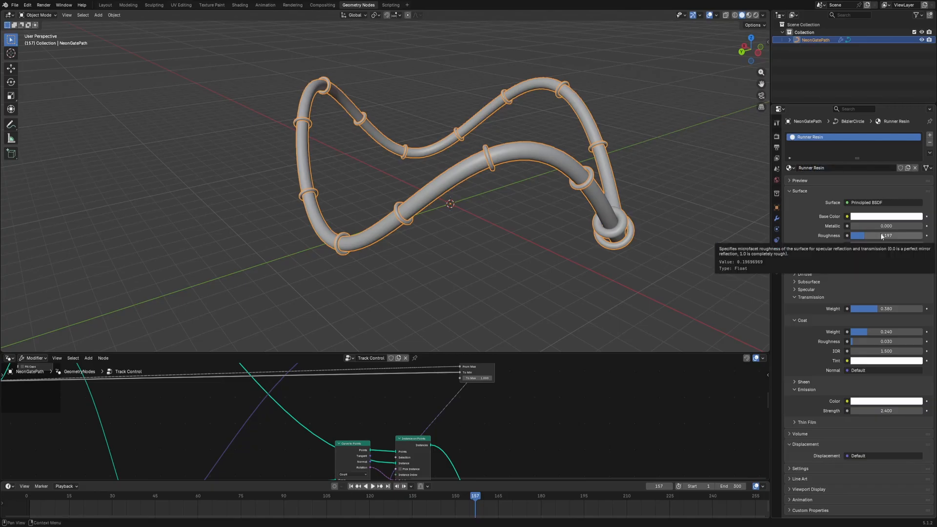
- Lower the Runner Resin's Roughness to about 0.084 and set its Emission Strength to 3.8
left_click_drag(887, 235, 856, 235)
left_click(877, 410)
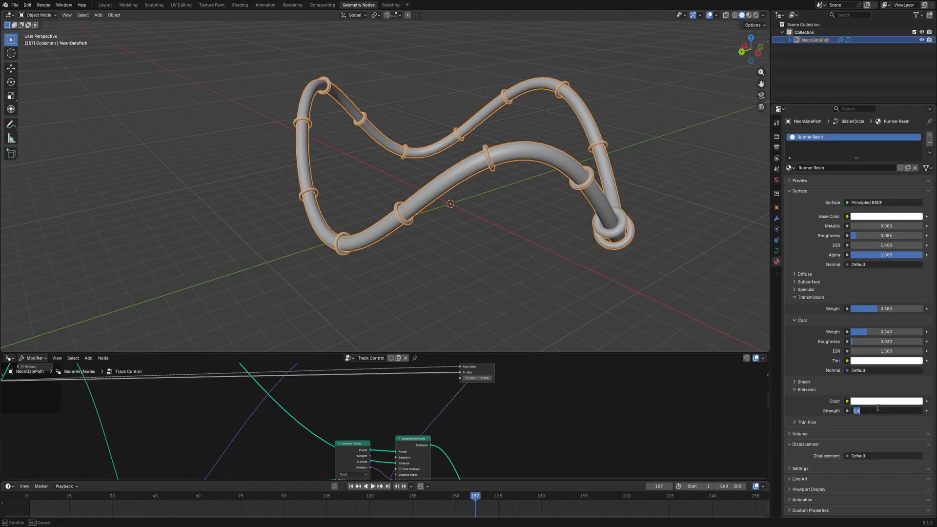
type("3.8")
key("Return")
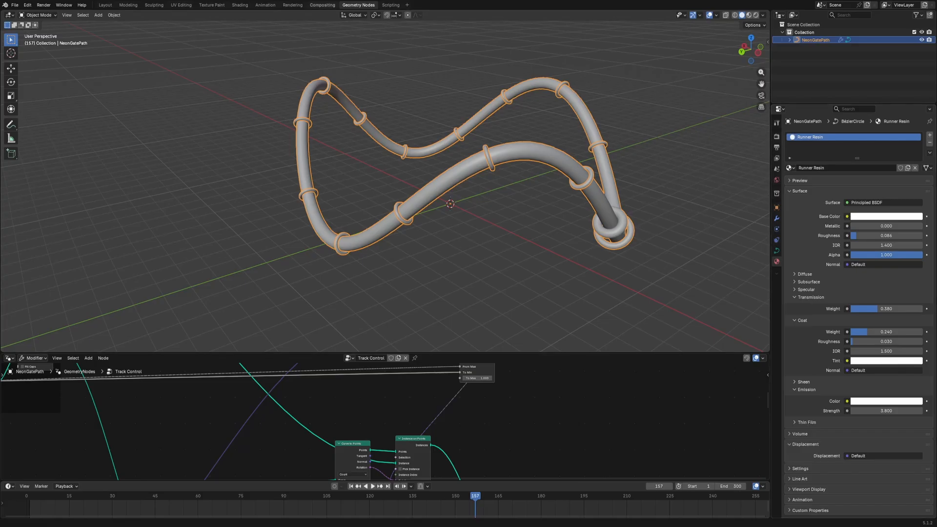
- Switch to the Shading workspace and enlarge the shader editor showing the Runner Resin nodes
left_click(240, 5)
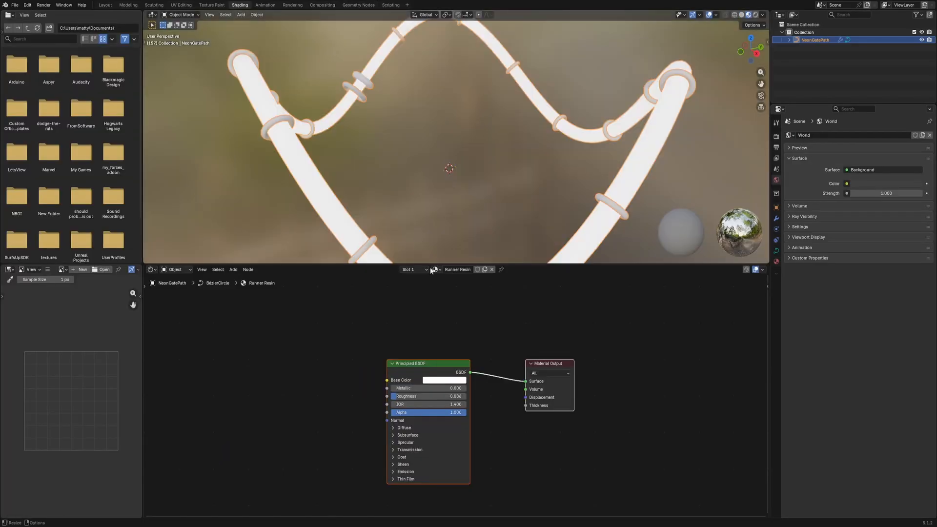
scroll(493, 318, "down", 1)
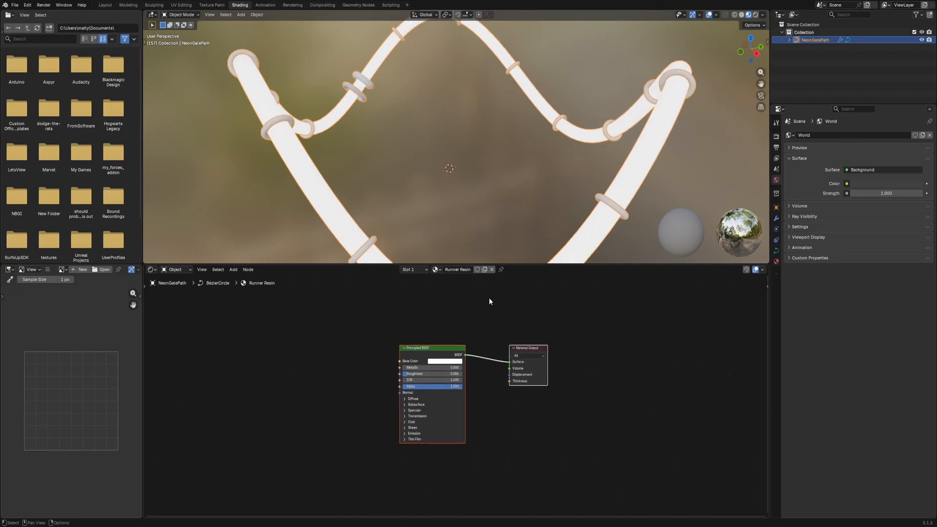
left_click_drag(517, 264, 466, 147)
scroll(464, 235, "up", 1)
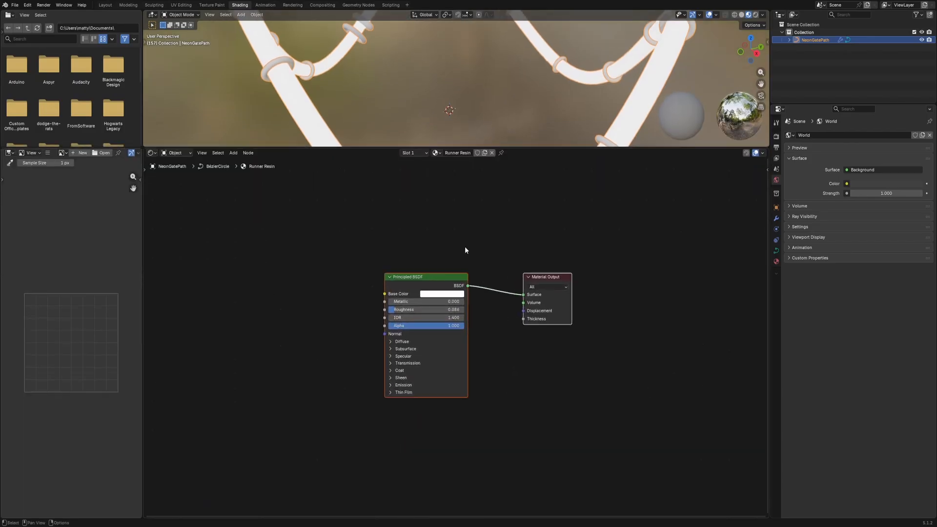
- Name the Runner Resin's Attribute node runnerColour and link its Color output to the Principled BSDF's Base Color and Emission Color
left_click(273, 330)
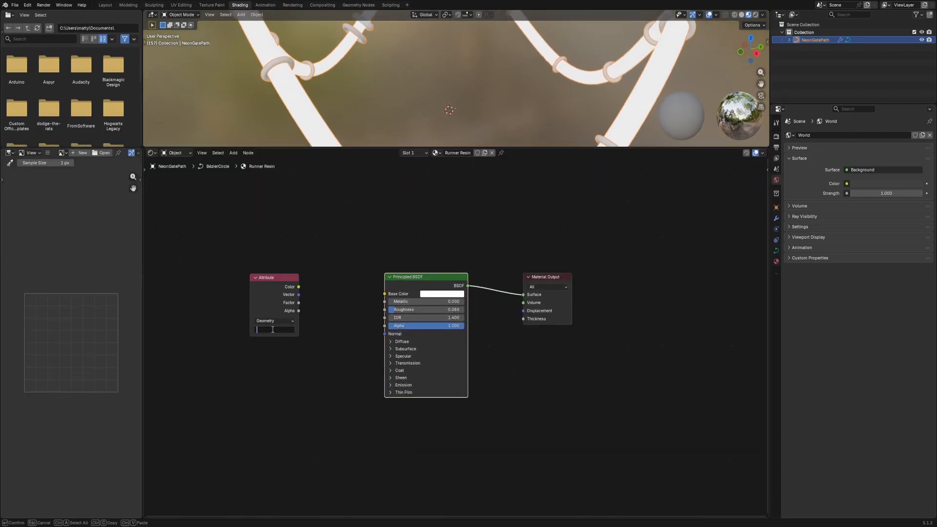
type("runnerColour")
key("Return")
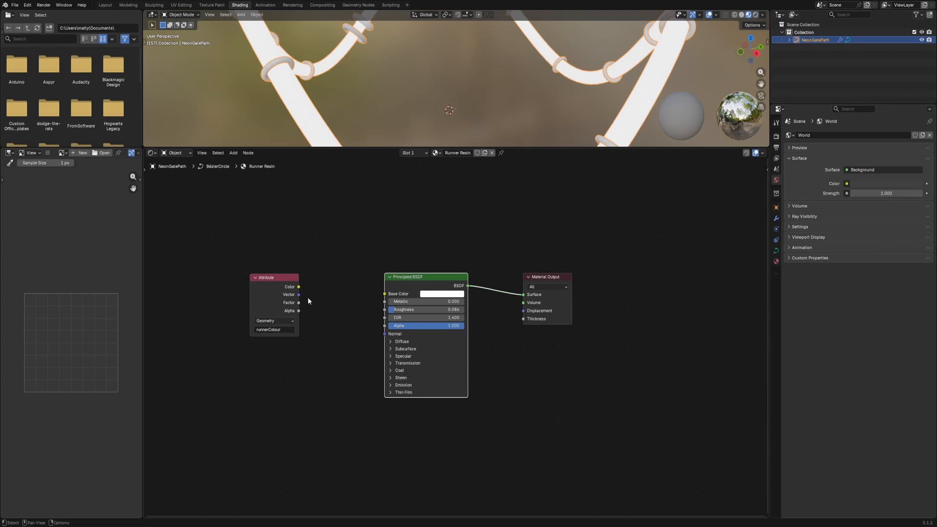
left_click_drag(299, 287, 385, 293)
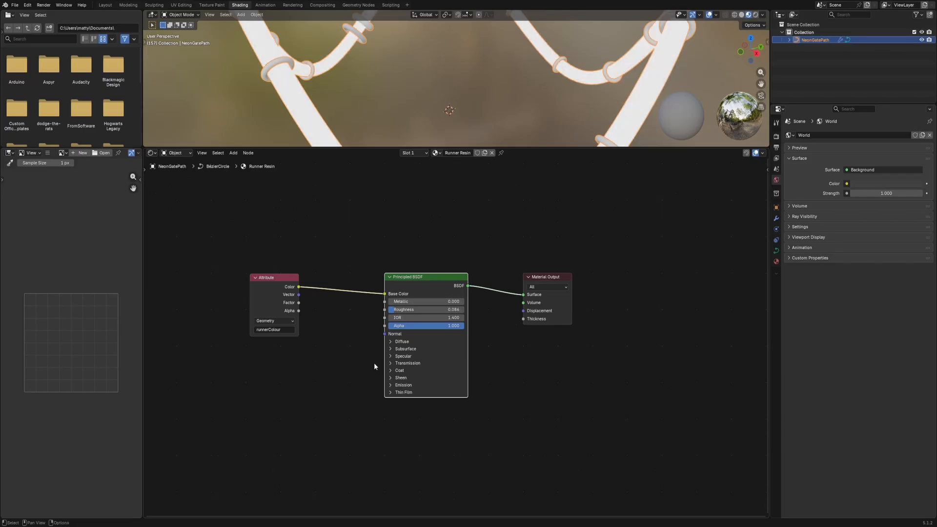
left_click(391, 385)
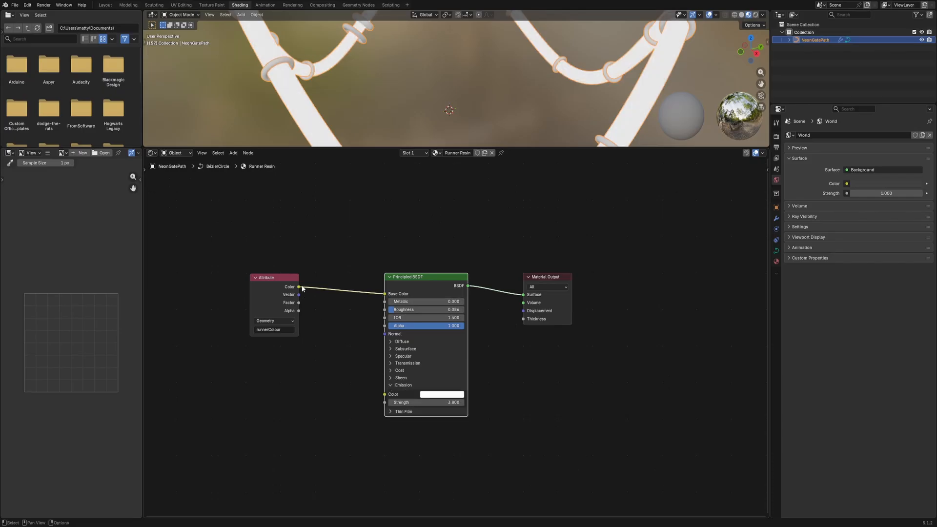
left_click_drag(299, 287, 385, 394)
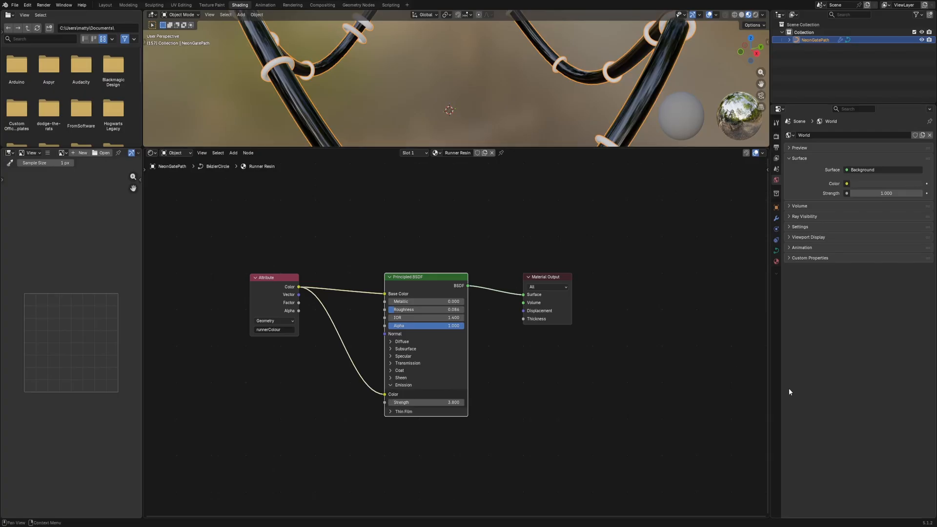
- Switch the shader editor to the Gate resin material and add an Attribute node before its Principled BSDF
key("ctrl+z")
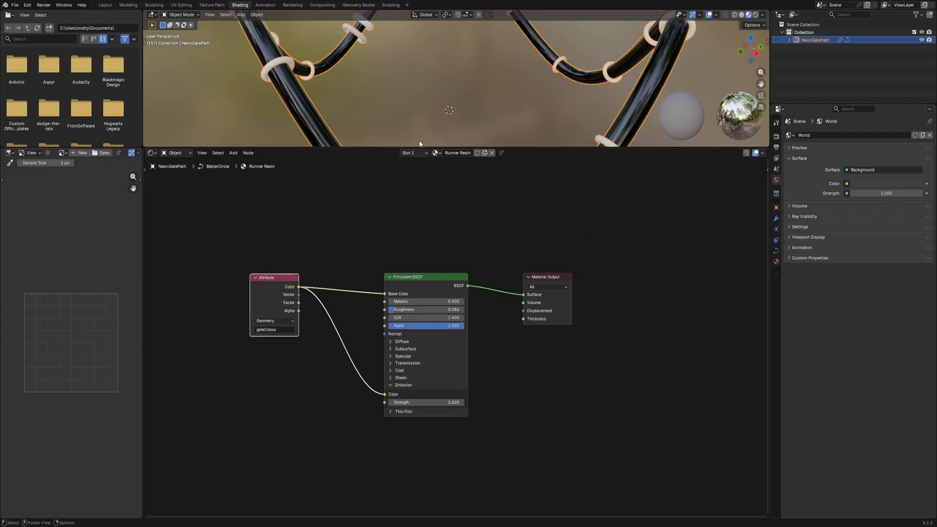
left_click(435, 153)
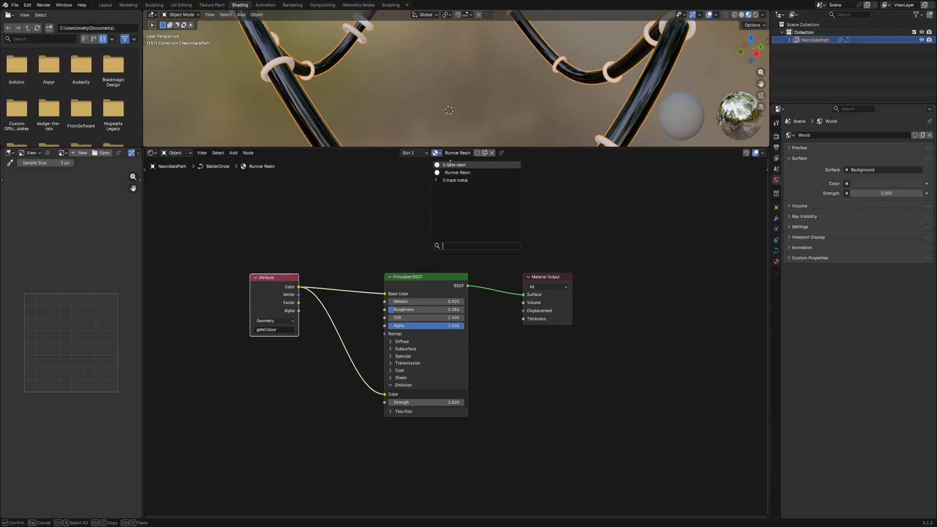
left_click(453, 165)
key("shift+a")
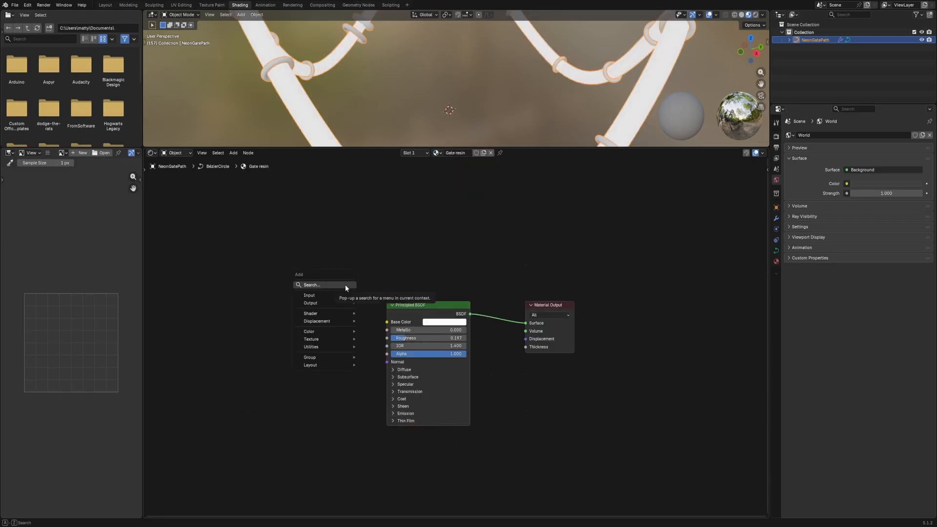
left_click(345, 285)
type("input attr")
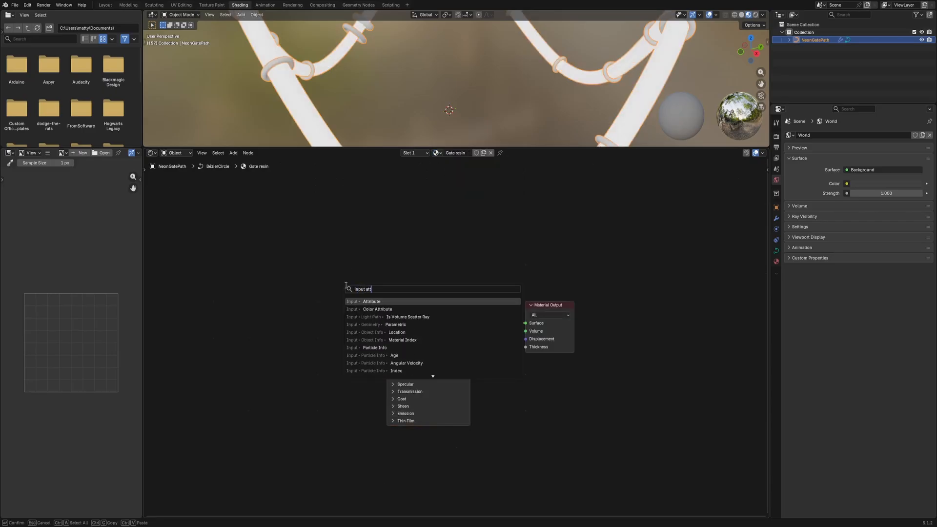
key("Return")
left_click(282, 307)
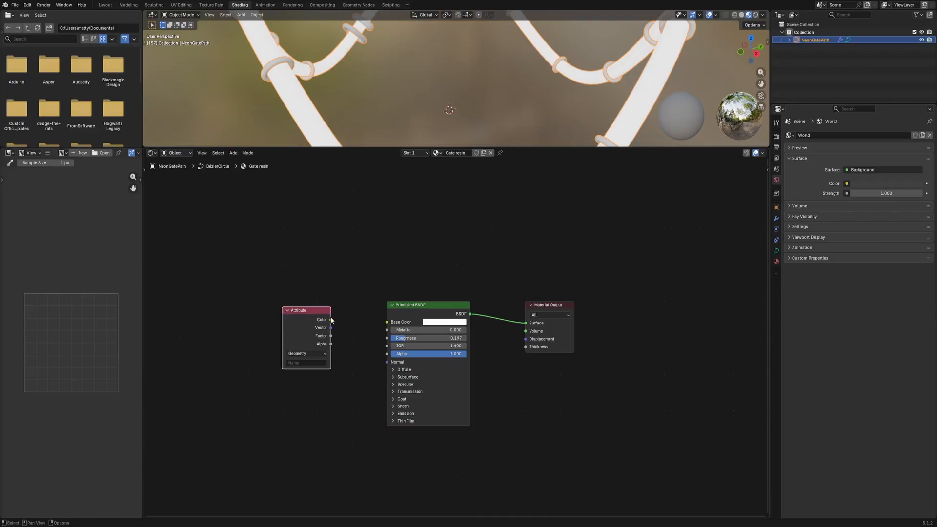
- Link the Gate resin's Attribute Color to Base Color and Emission Color, and name the attribute gateColour
left_click_drag(331, 320, 388, 423)
left_click(397, 413)
left_click(304, 363)
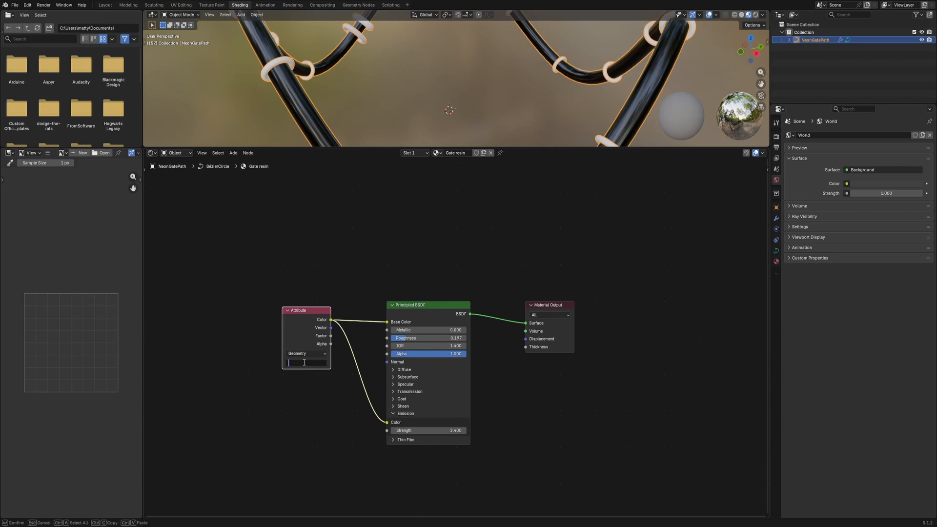
type("gateColour")
key("Return")
left_click(358, 274)
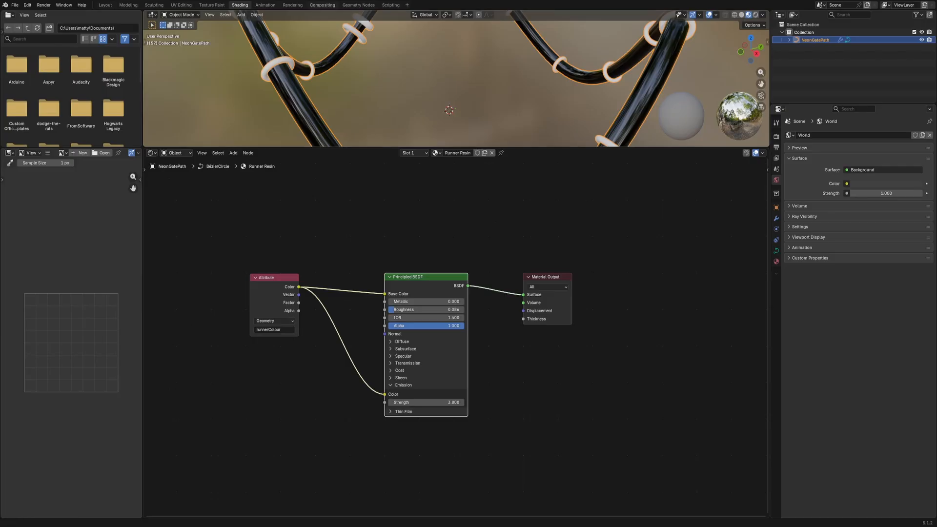
- Switch to the Geometry Nodes workspace and insert a Set Material node with track metal after the track's Curve to Mesh
left_click(357, 5)
left_click_drag(453, 355, 453, 20)
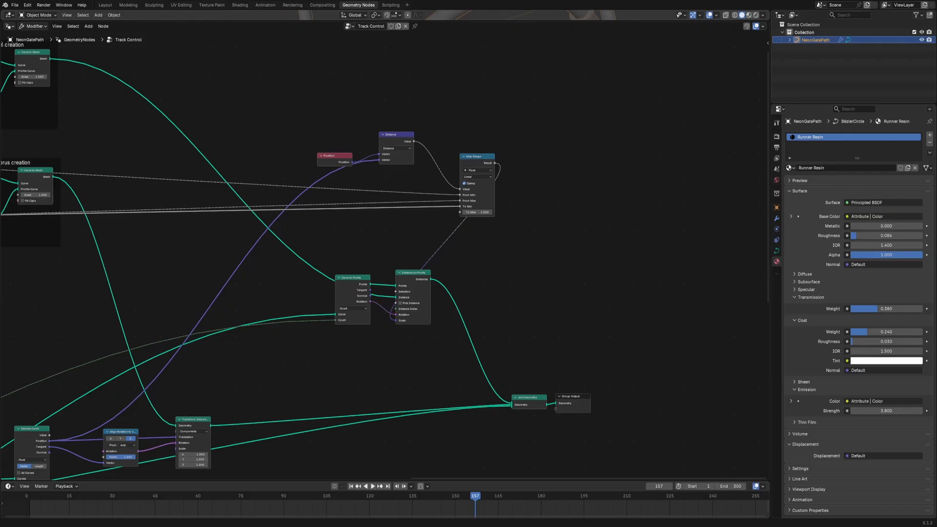
middle_click_drag(270, 347, 563, 178)
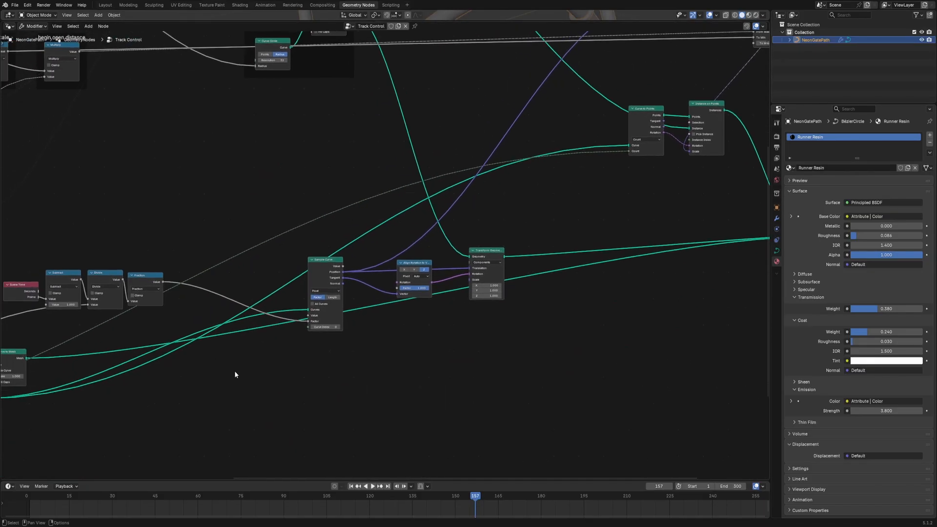
middle_click_drag(235, 374, 559, 307)
scroll(356, 356, "up", 3)
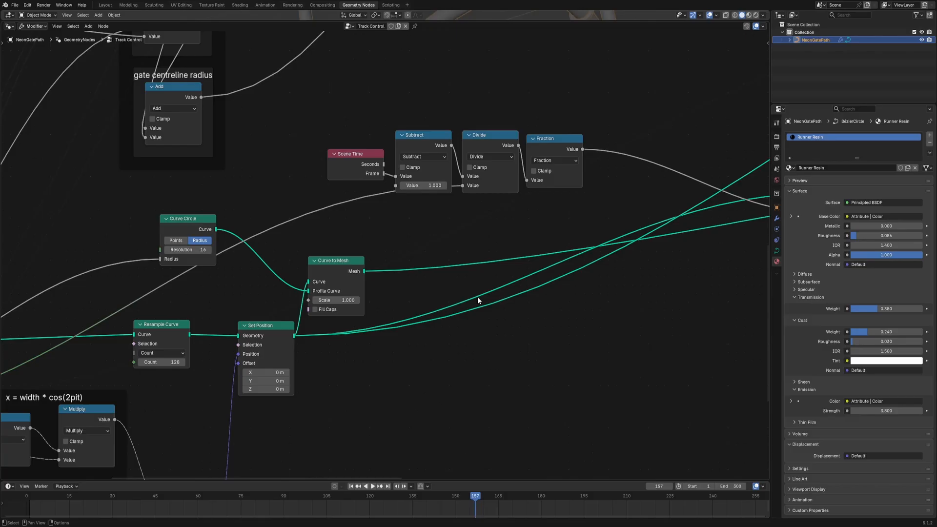
key("shift+a")
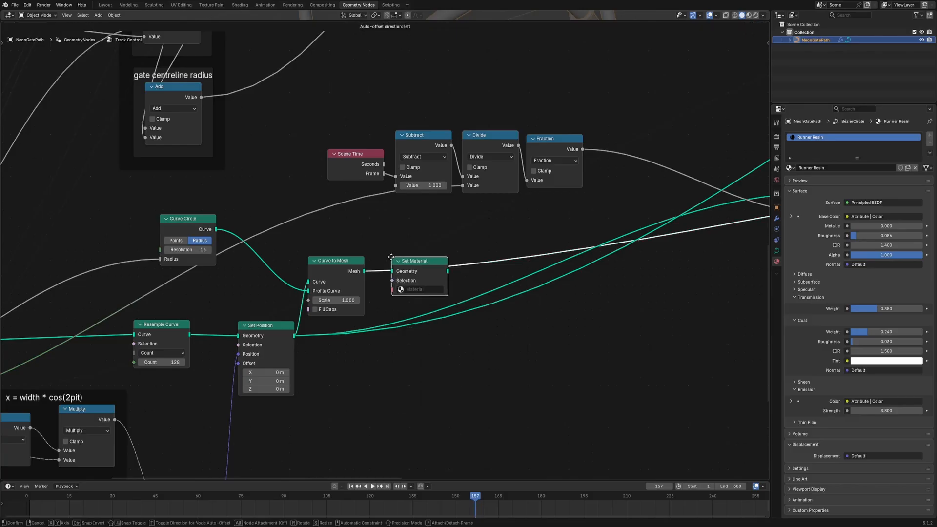
left_click(388, 254)
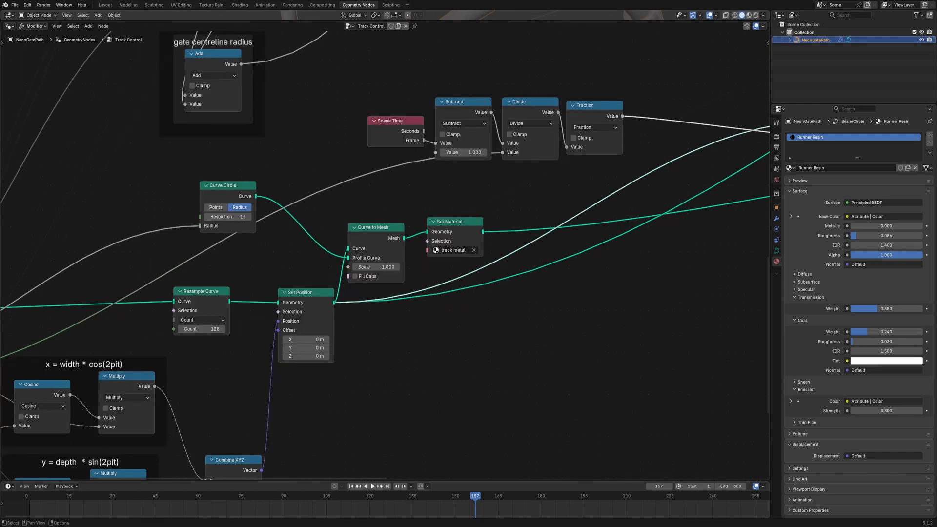
- Insert a Set Material node with Runner Resin between the runner torus's Curve to Mesh and Transform Geometry
middle_click_drag(626, 102, 366, 419)
middle_click_drag(529, 169, 316, 355)
middle_click_drag(510, 300, 327, 142)
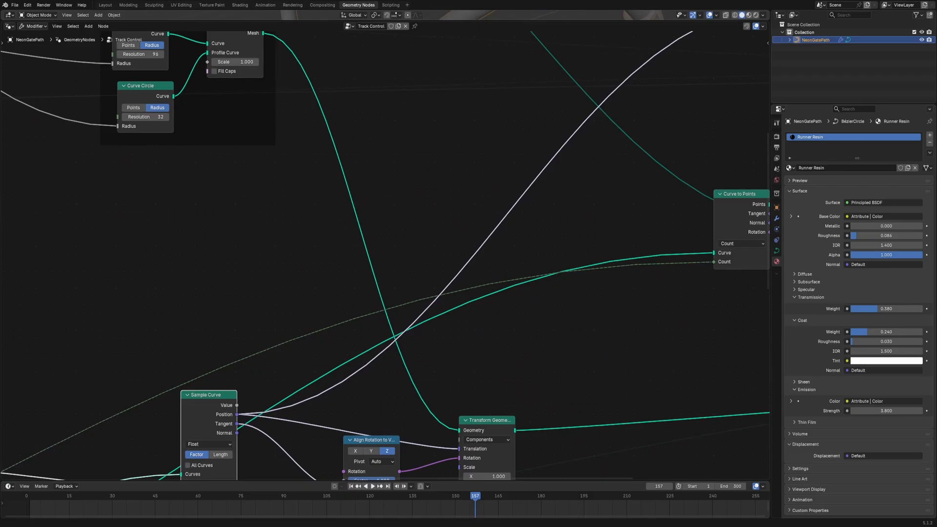
key("shift+a")
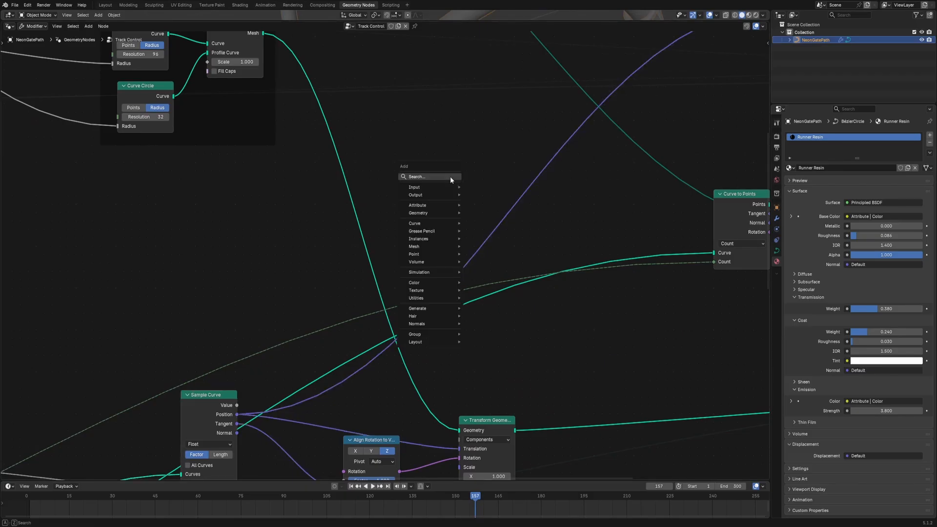
type("set ma")
key("Return")
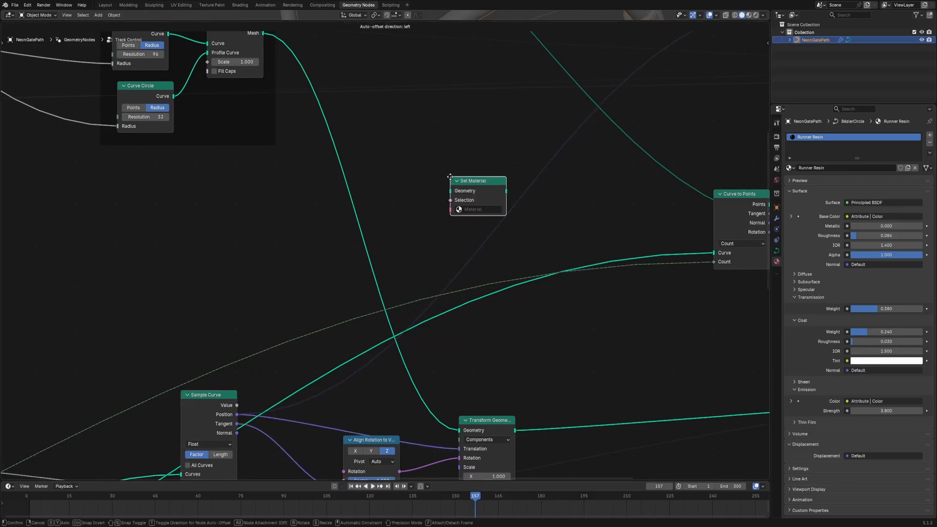
left_click(322, 158)
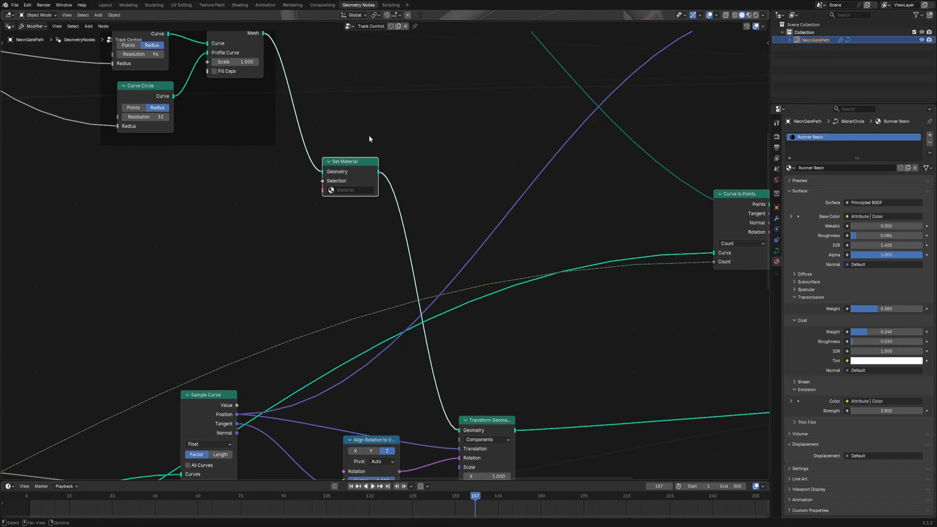
middle_click_drag(368, 134, 433, 170)
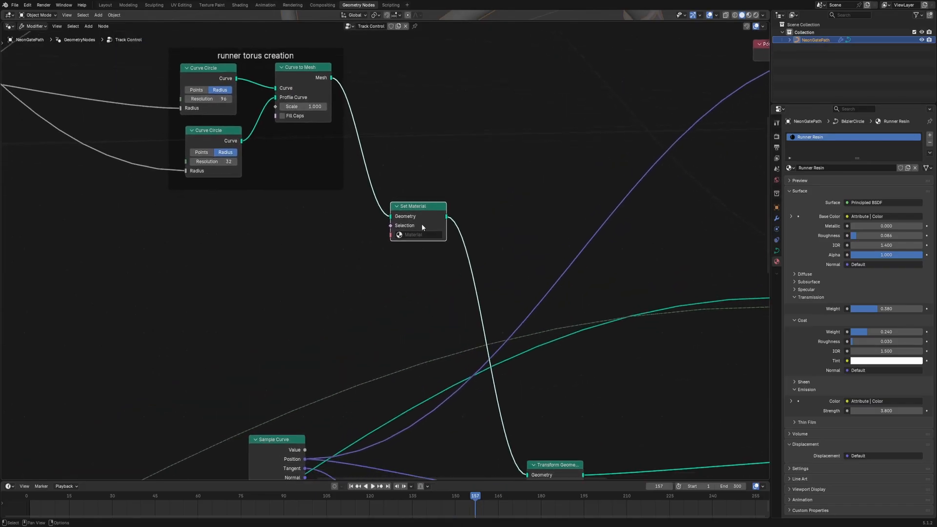
left_click(417, 235)
left_click(422, 249)
- Insert a Set Material node with Gate resin on the gate torus link, between Curve to Mesh and the gate instancing
middle_click_drag(518, 192, 498, 339)
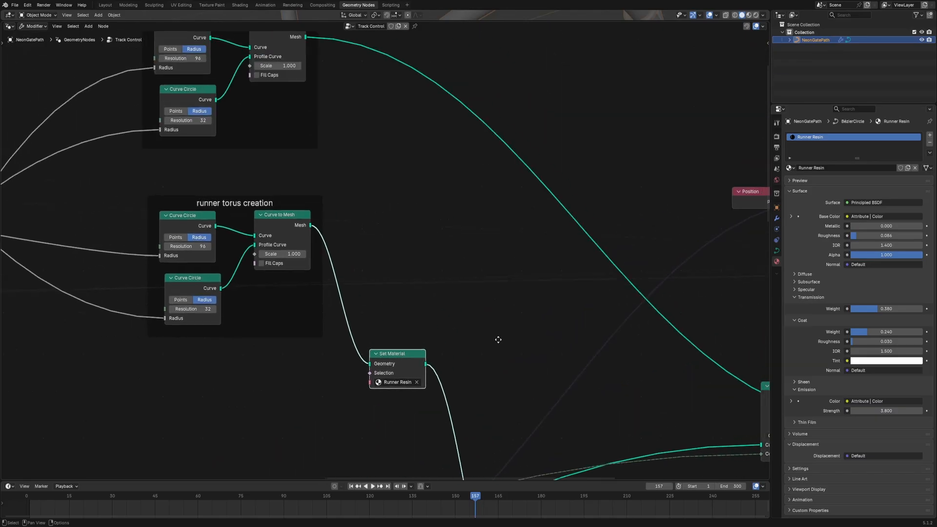
key("shift+a")
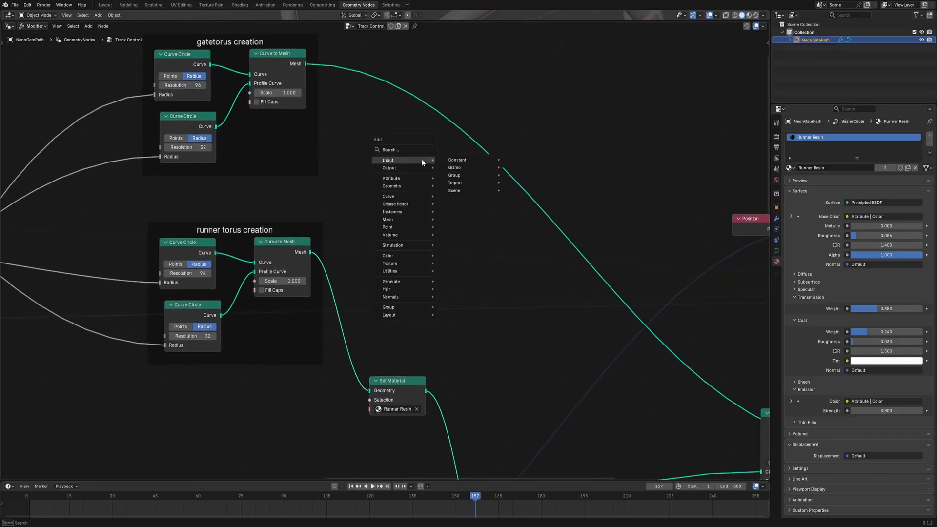
type("set mat")
key("Return")
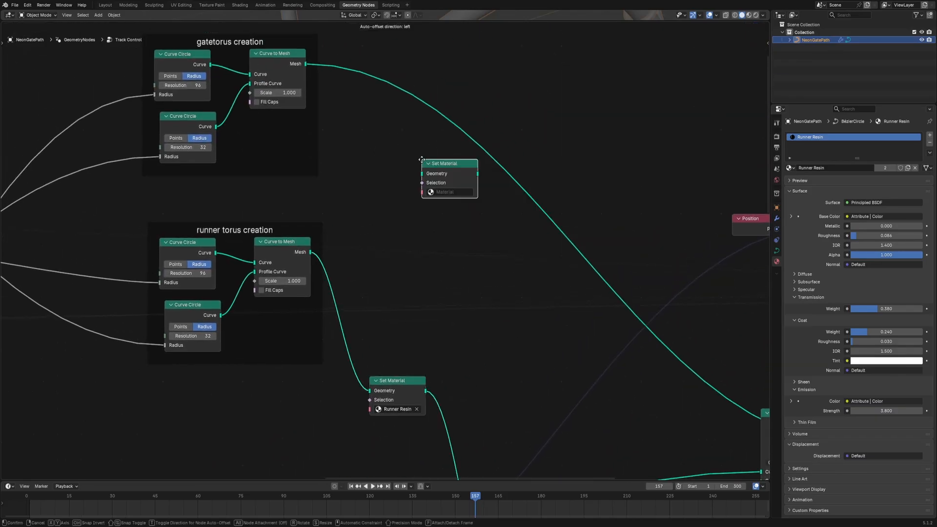
left_click(385, 83)
left_click(410, 112)
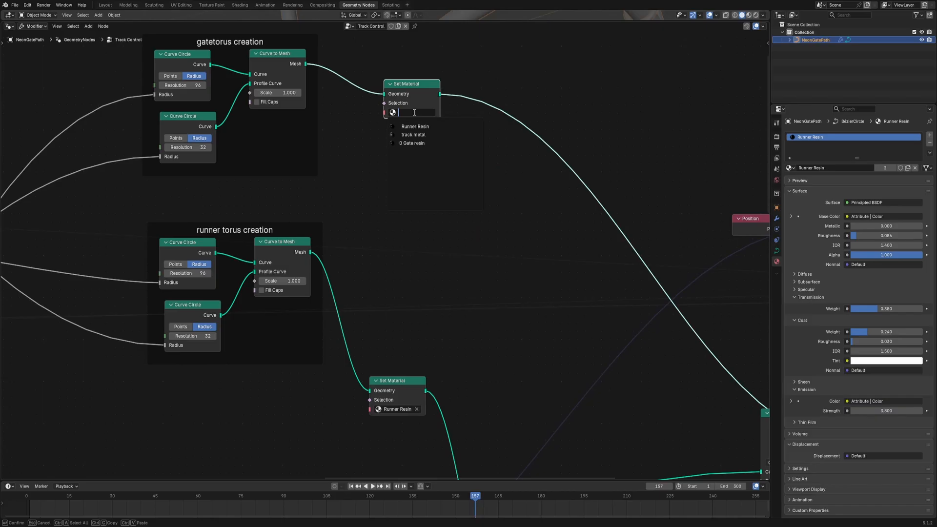
left_click(418, 143)
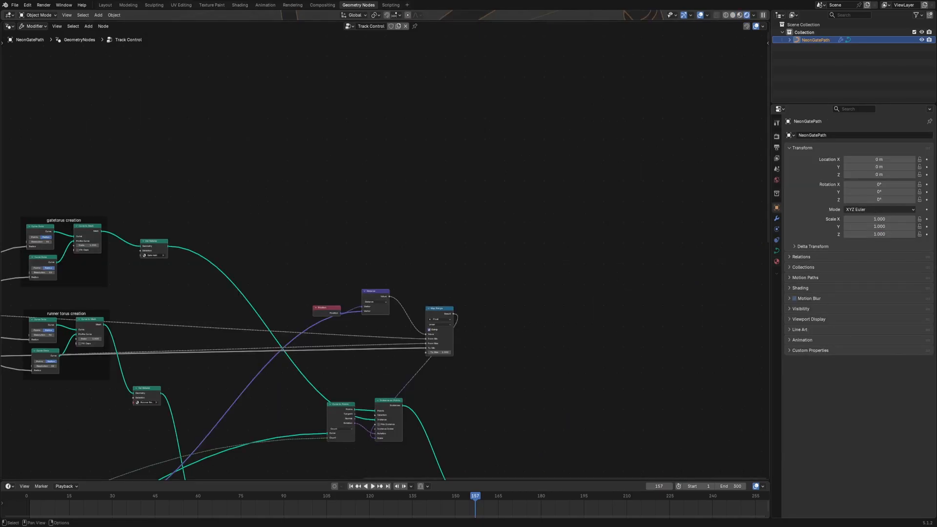
- Add a frame in the empty area above the distance nodes and label it "gatecolours"
key("shift+a")
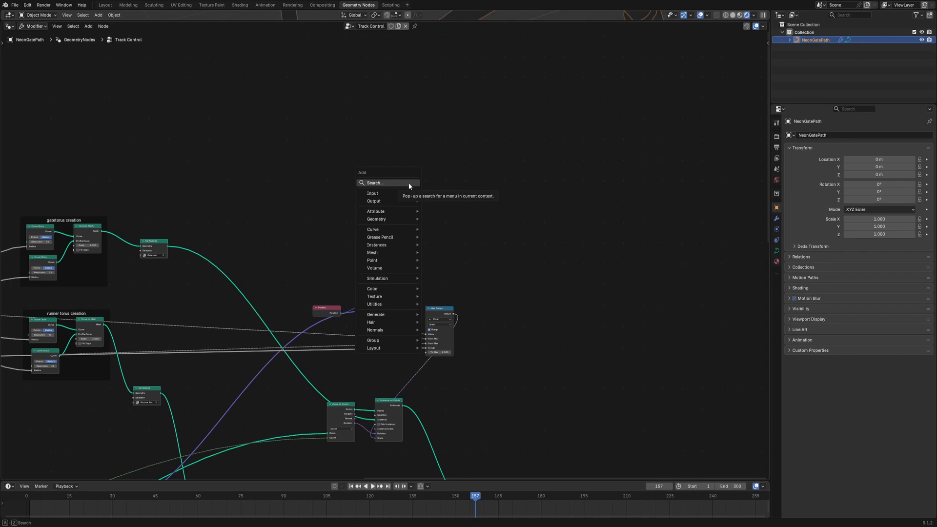
type("frame")
key("Down")
key("Return")
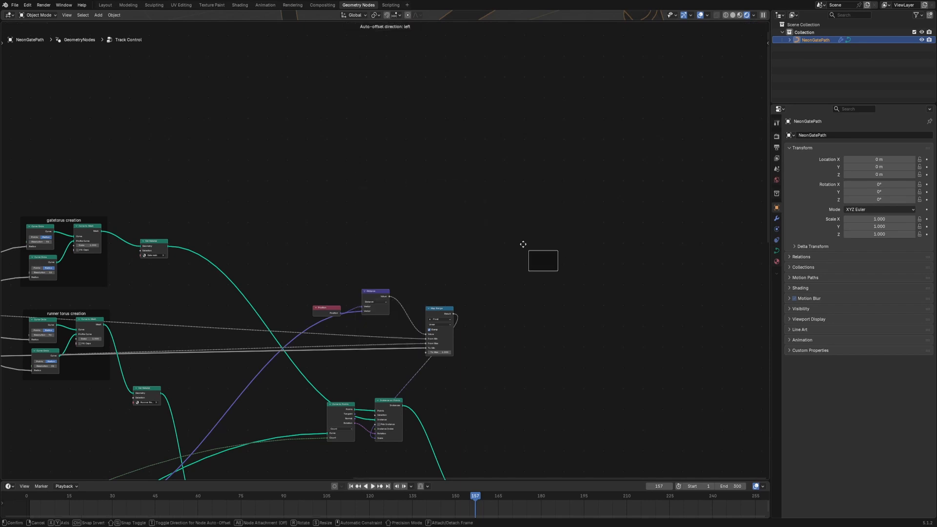
left_click(341, 161)
key("F2")
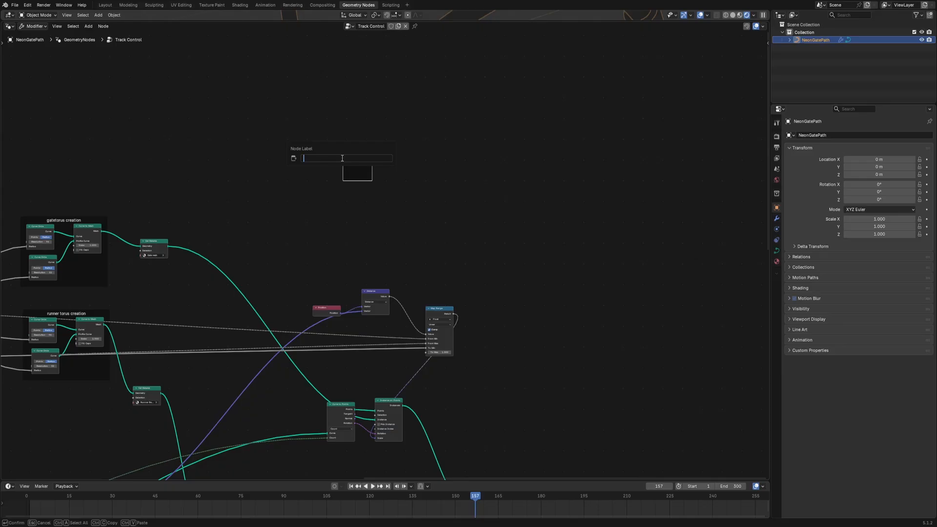
type("gatecolours")
key("Return")
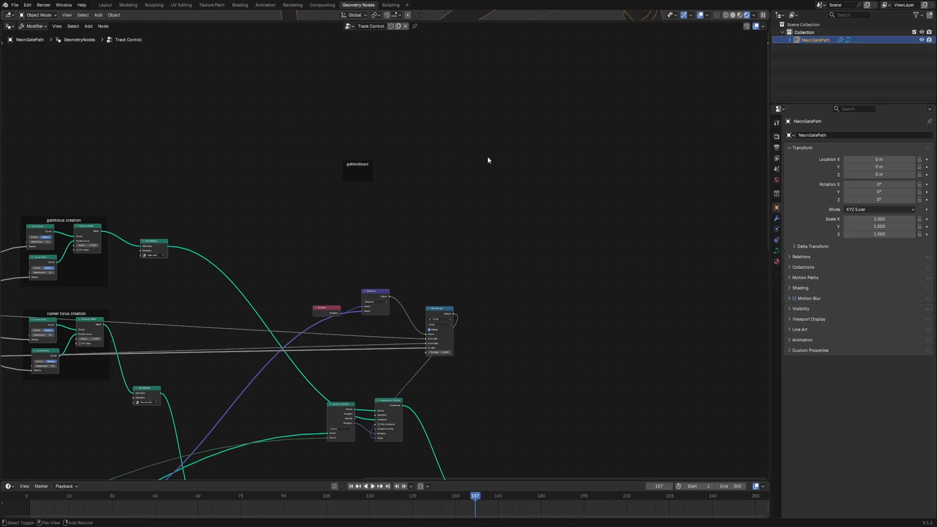
- Add an Index node and a Divide math node near the gatecolours frame
key("shift+a")
type("index")
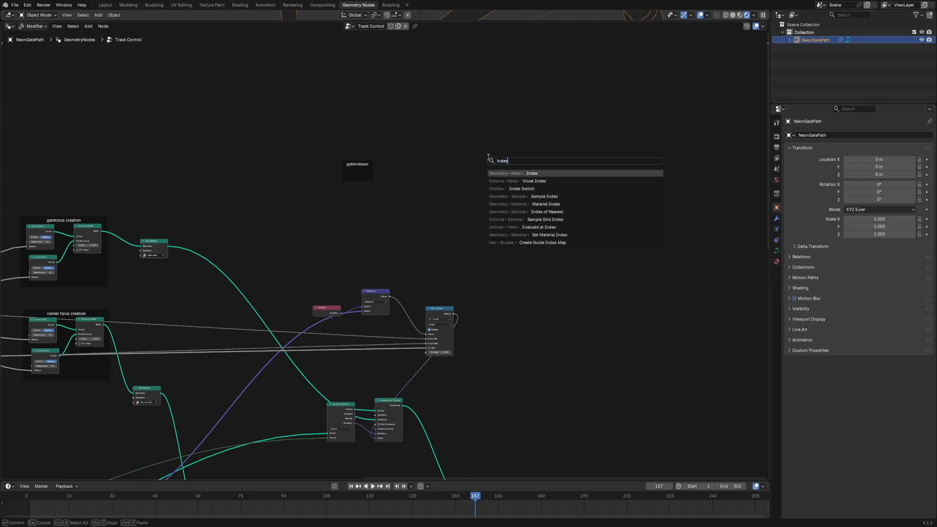
key("Return")
left_click(394, 127)
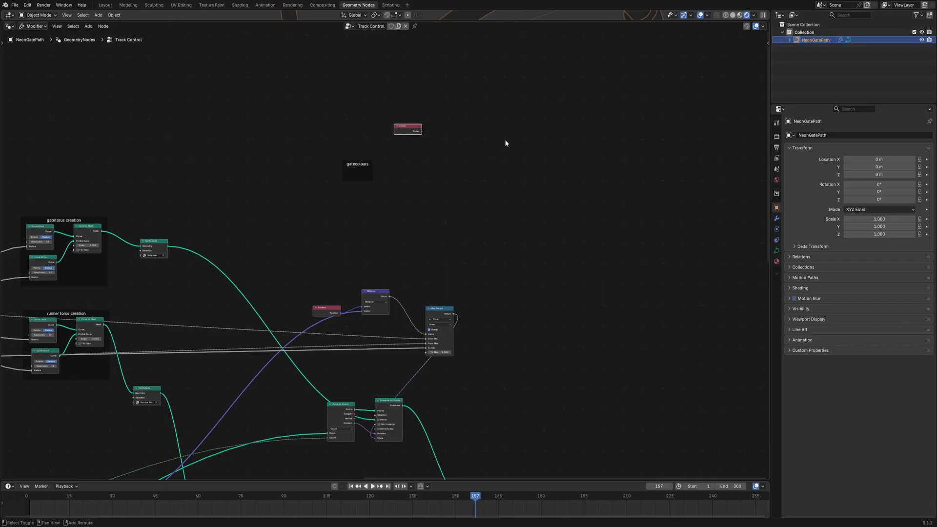
key("shift+a")
type("divide")
key("Return")
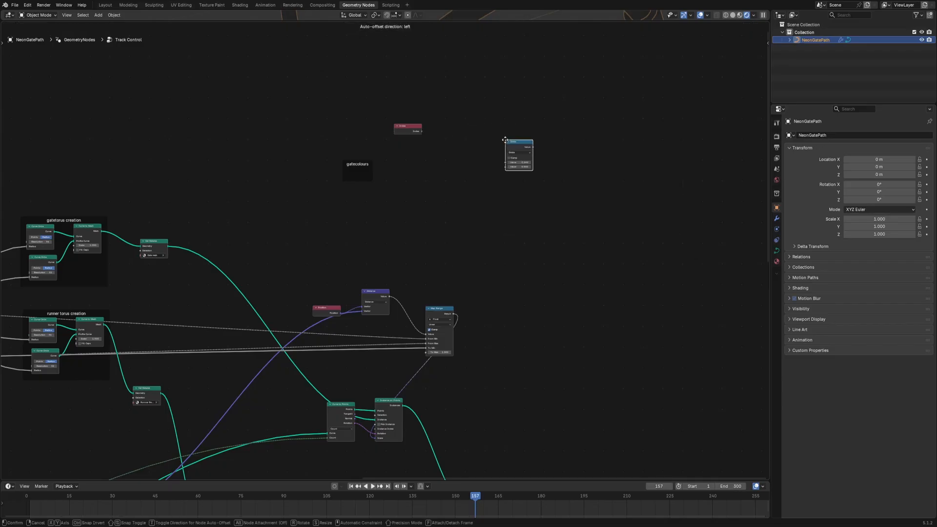
left_click(505, 140)
- Add a Color Ramp node beside the new Divide node
key("shift+a")
type("colou")
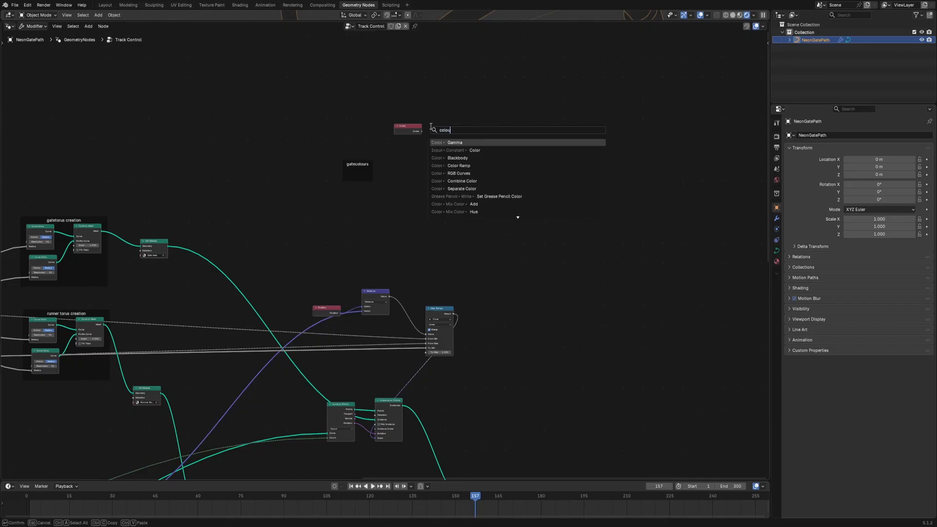
key("BackSpace")
type("r")
left_click(459, 150)
left_click(590, 171)
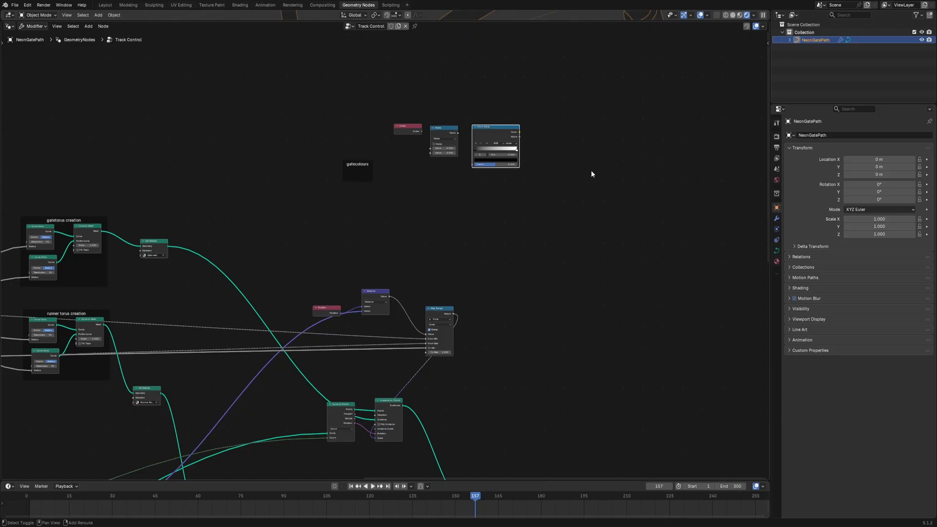
- Add a Store Named Attribute node and a Realize Instances node in the empty area beyond the Color Ramp
key("shift+a")
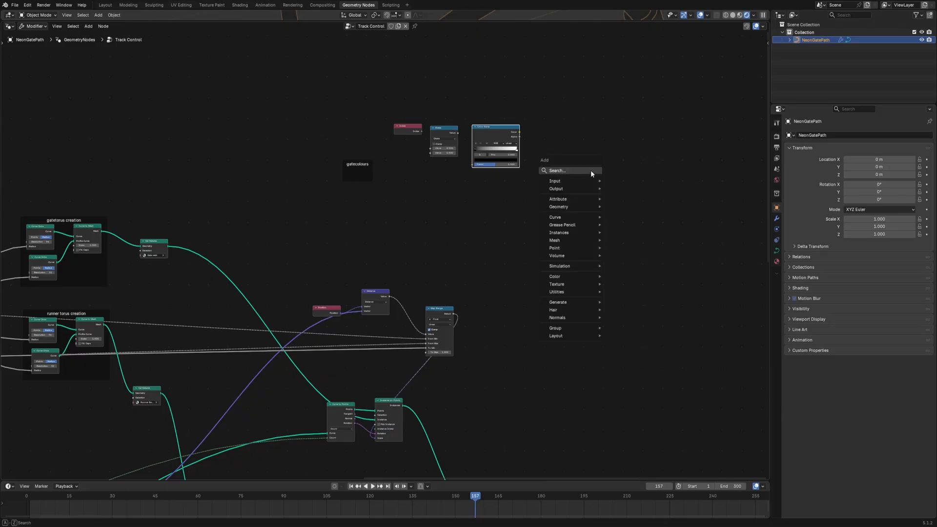
type("storen")
key("Return")
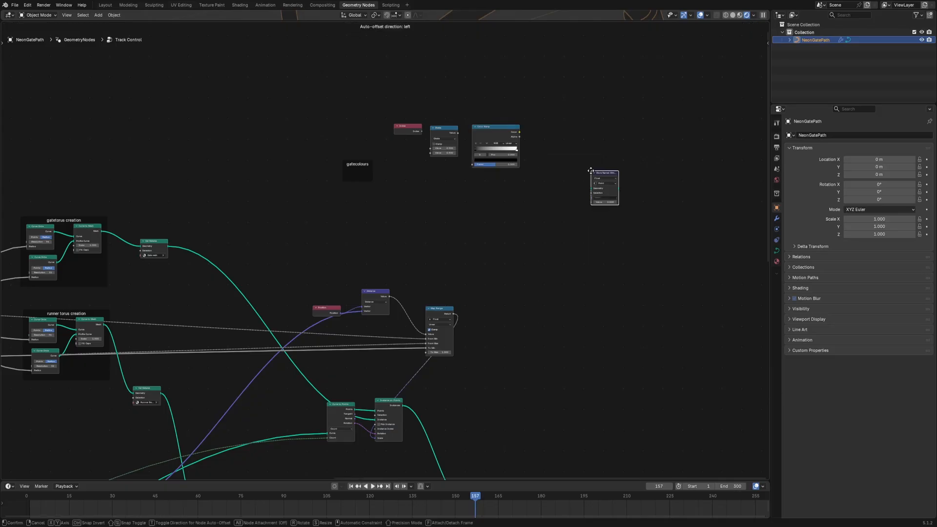
left_click(591, 171)
key("shift+a")
type("real")
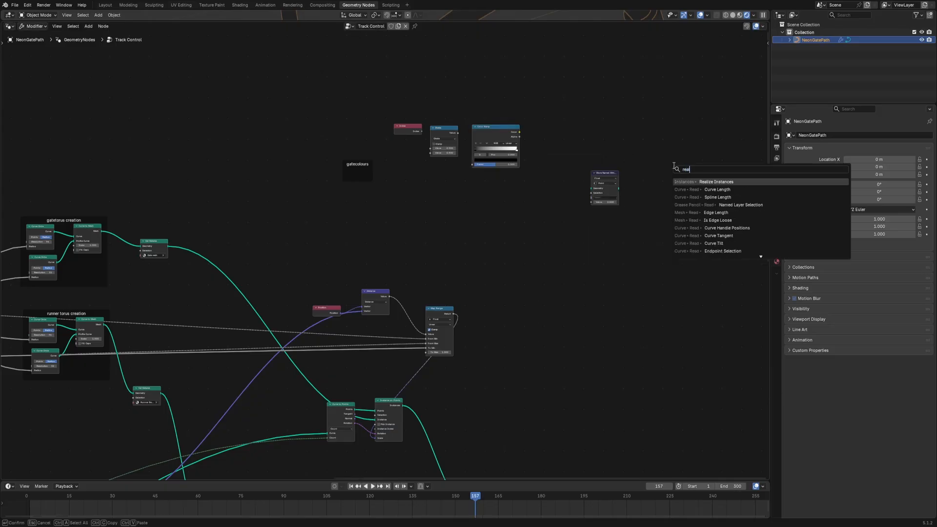
key("Return")
left_click(639, 201)
- Move the Index, Divide and Color Ramp nodes into the gatecolours frame and lay them out in a row
scroll(432, 256, "up", 3)
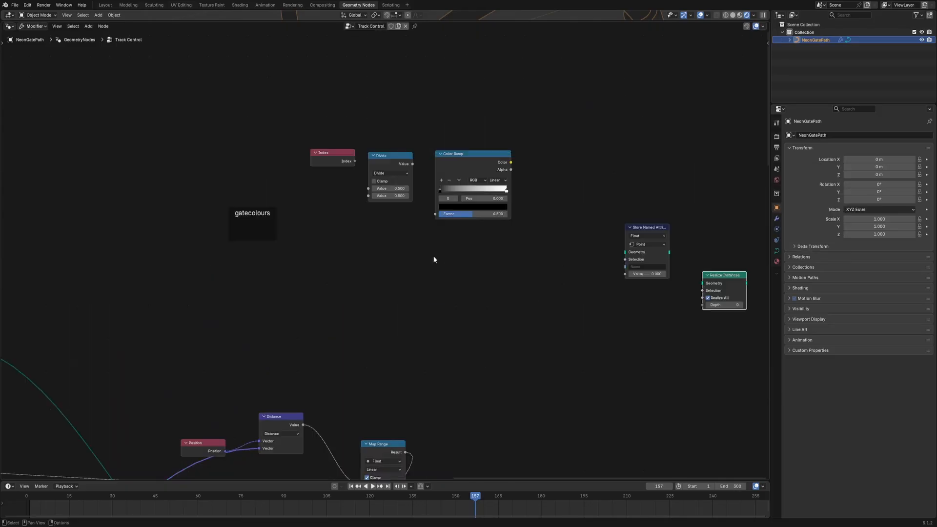
left_click(327, 153)
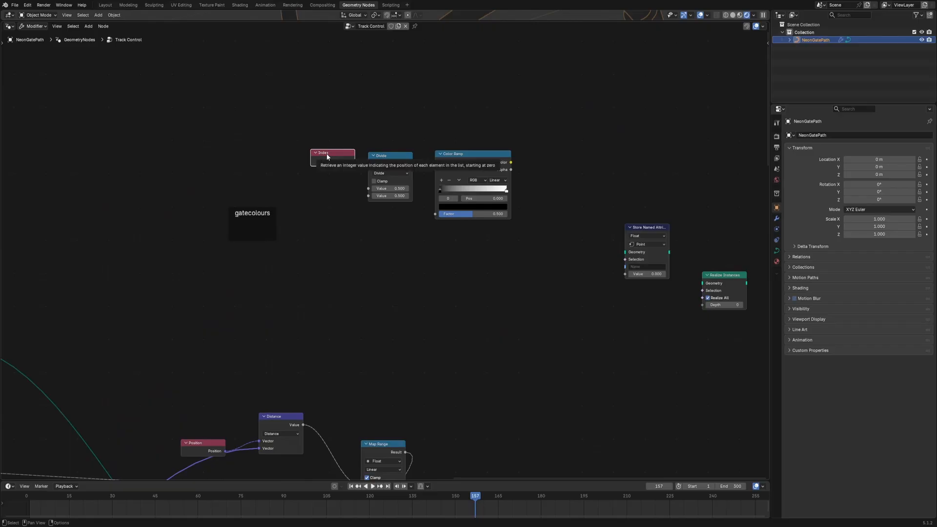
left_click_drag(327, 153, 233, 227)
left_click(407, 156)
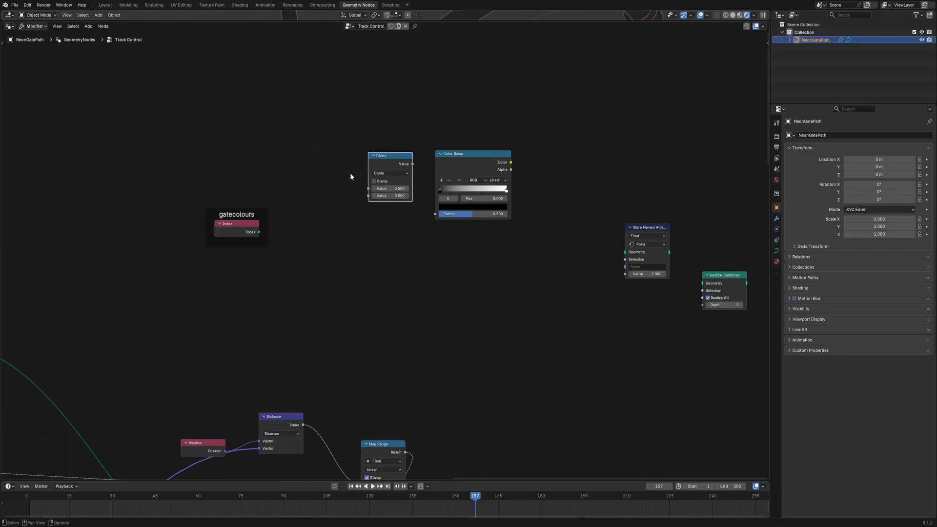
key("g")
left_click(243, 234)
left_click(456, 169)
key("g")
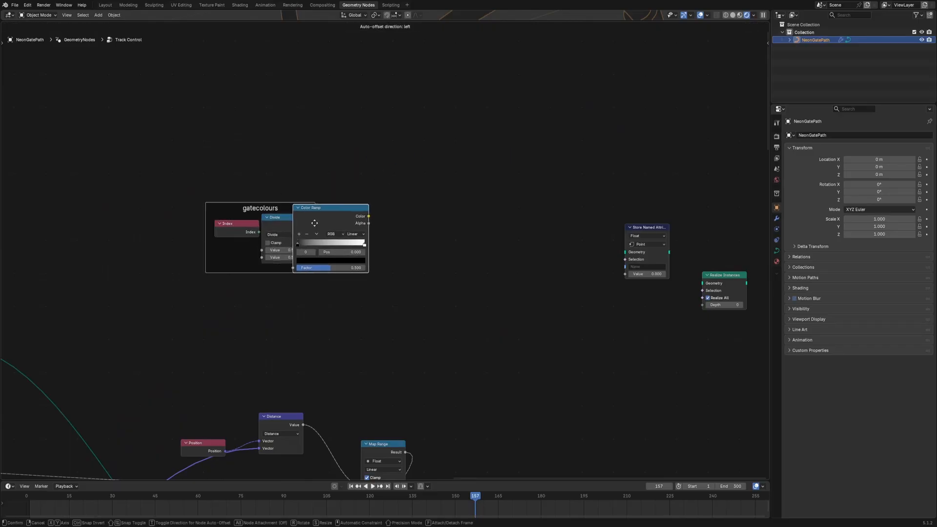
left_click(365, 224)
left_click_drag(287, 224, 286, 250)
- Wire Index divided by the group input's Gate Count into the Color Ramp's Factor
middle_click_drag(229, 287, 640, 205, "ctrl")
middle_click_drag(309, 341, 601, 121)
scroll(333, 361, "up", 2)
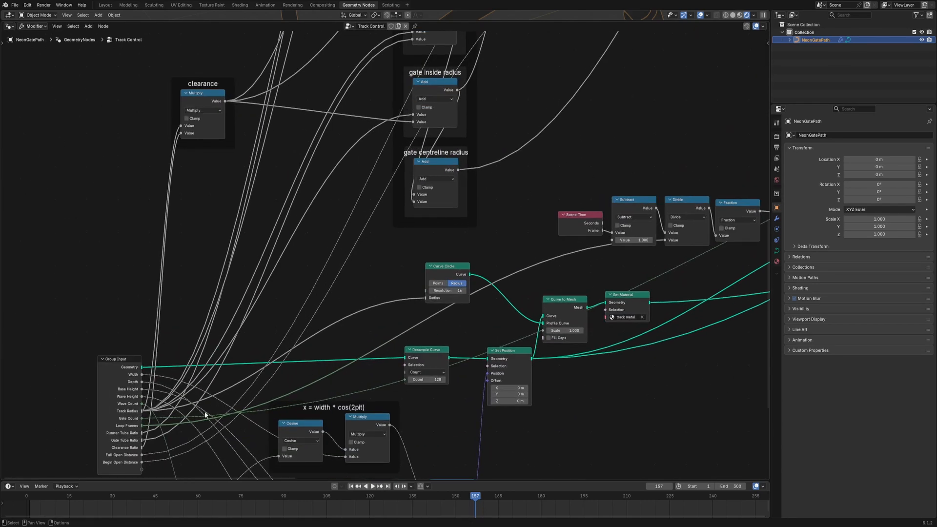
left_click_drag(141, 419, 581, 169)
middle_click_drag(697, 229, 490, 244)
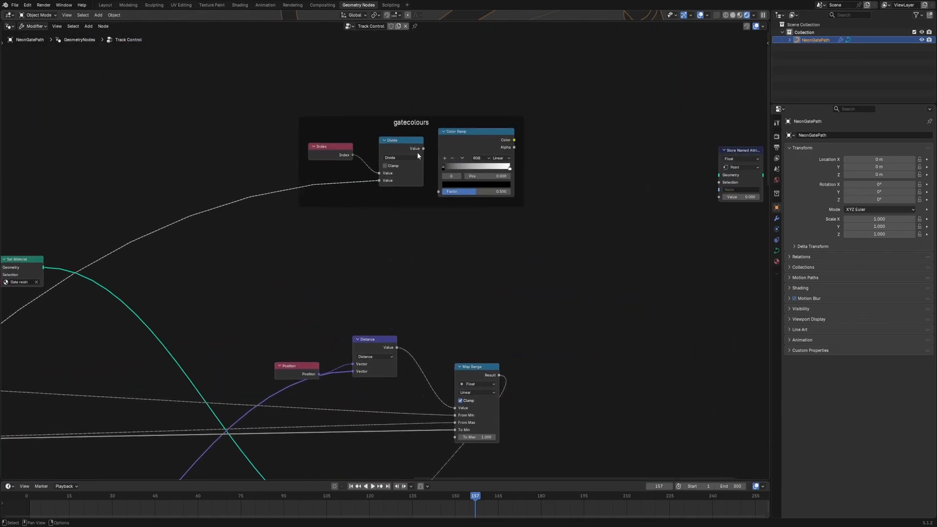
left_click_drag(423, 148, 435, 193)
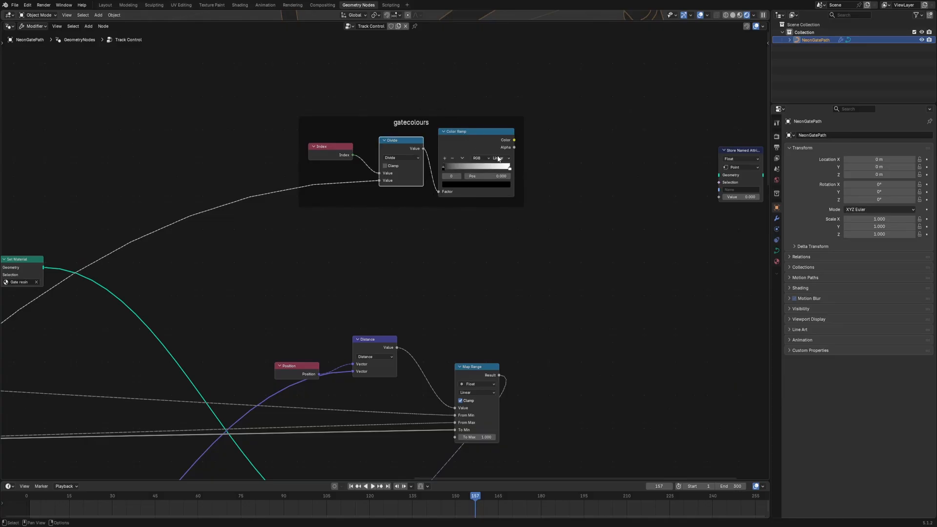
- Set the Color Ramp's first stop to bright green #00FF0AFF and copy its hex value
left_click(442, 169)
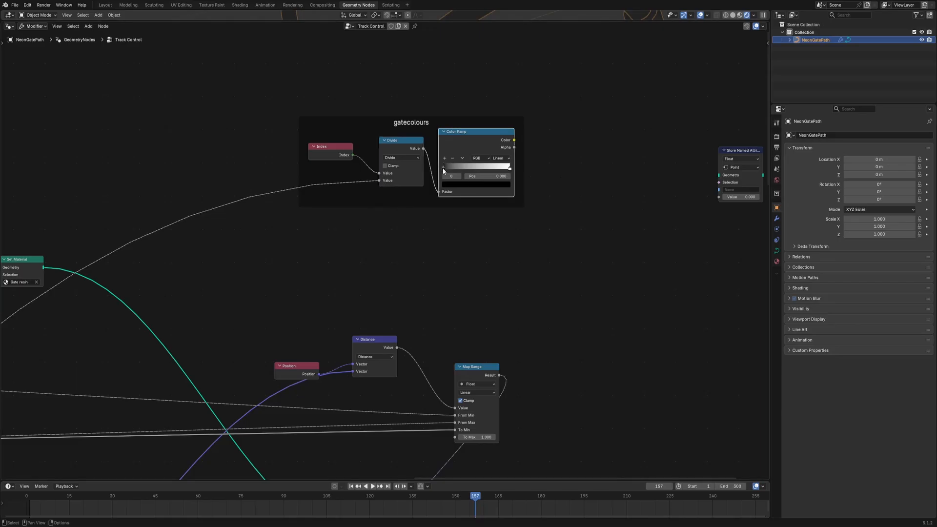
left_click(454, 185)
left_click_drag(501, 119, 500, 70)
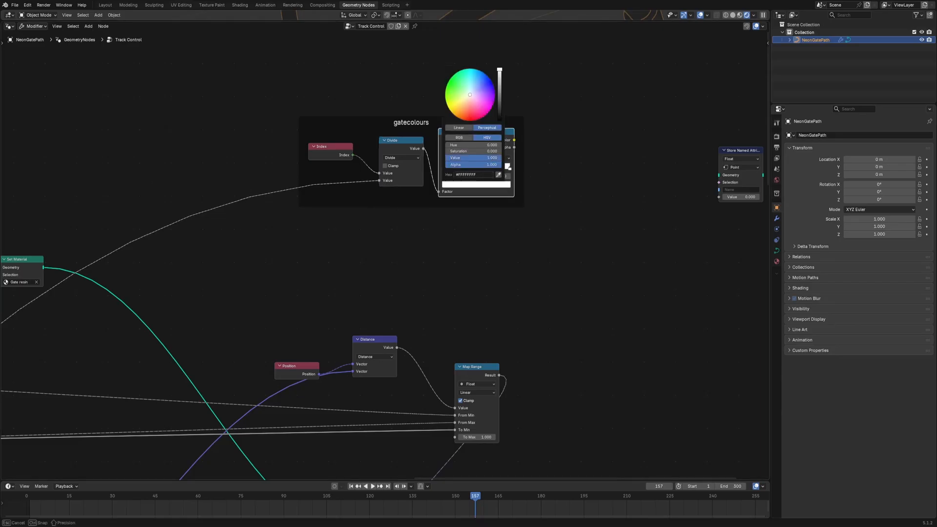
left_click_drag(454, 100, 449, 81)
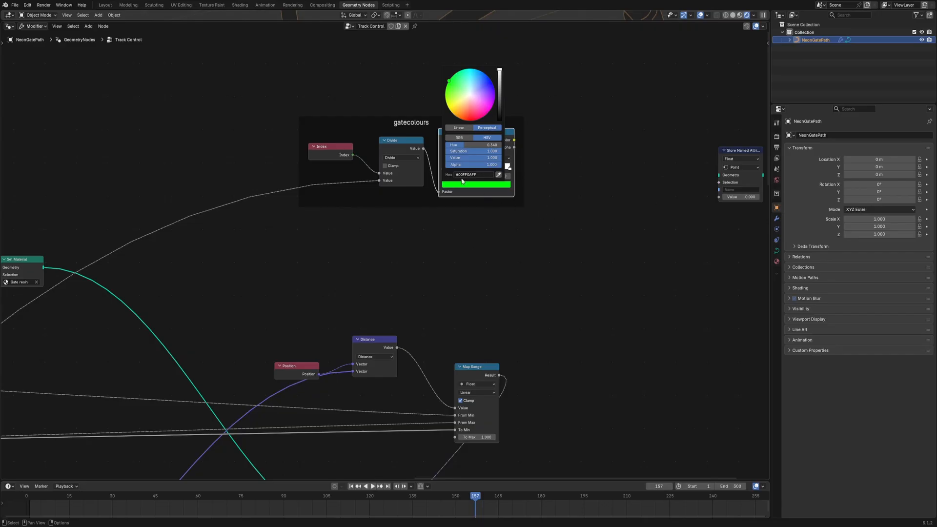
left_click(476, 175)
key("ctrl+c")
key("Return")
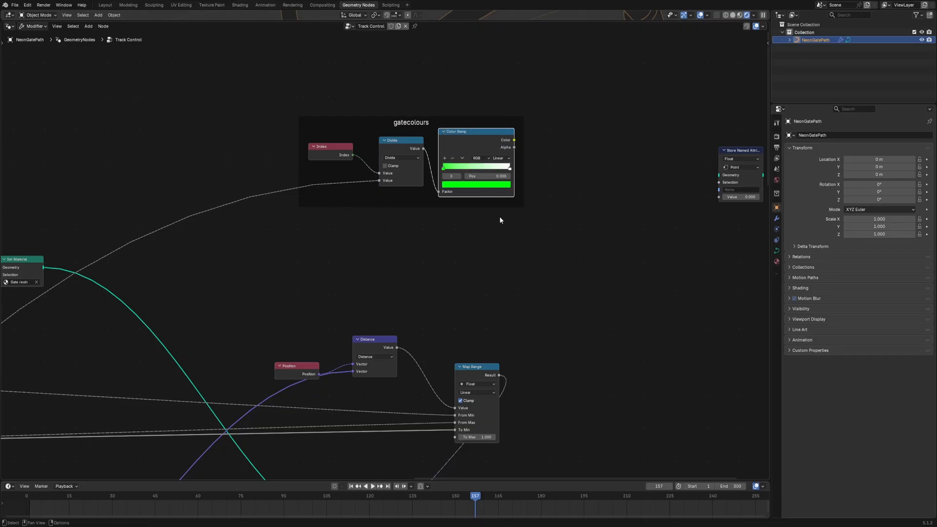
- Give the ramp's last stop the copied green and spread four intermediate stops along the gradient
left_click(510, 169)
left_click(501, 185)
left_click(487, 175)
key("ctrl+v")
key("Return")
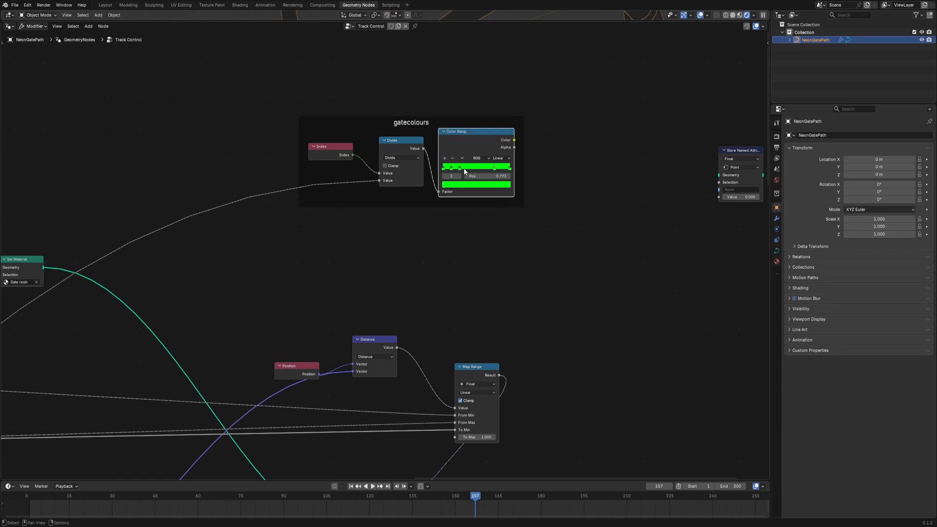
left_click_drag(465, 170, 500, 169)
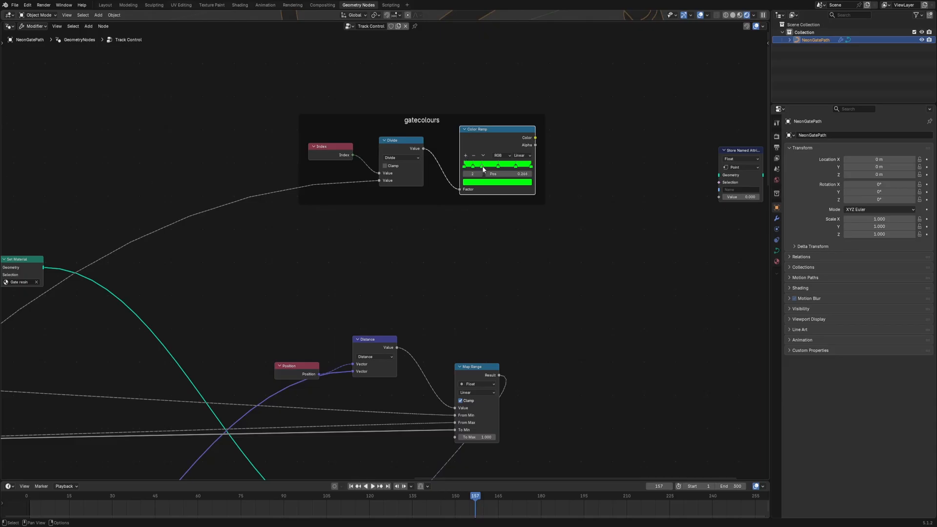
left_click_drag(498, 170, 488, 167)
- Colour the ramp's four intermediate stops cyan, blue, magenta and red in order
left_click(476, 167)
left_click(498, 182)
left_click(490, 69)
left_click(495, 181)
left_click(514, 80)
left_click(500, 166)
left_click(498, 183)
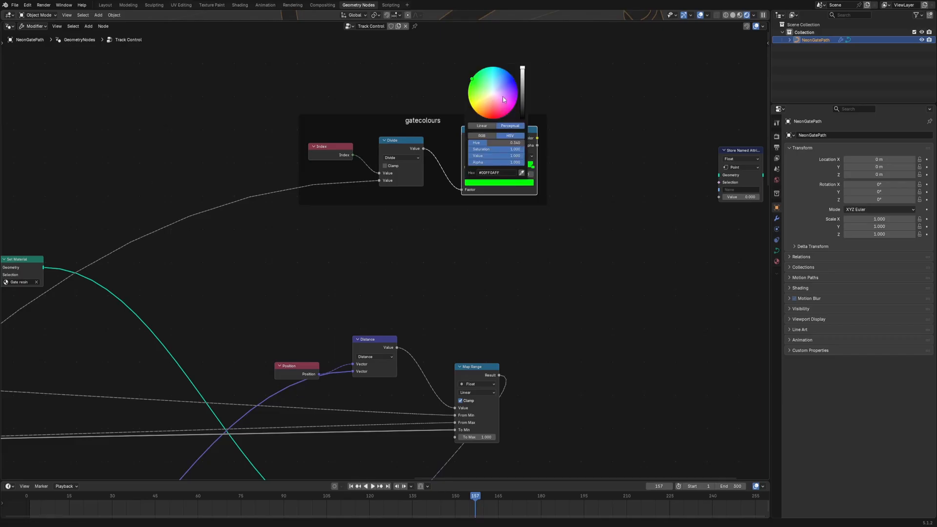
left_click(514, 106)
left_click(517, 166)
left_click(508, 182)
left_click(493, 118)
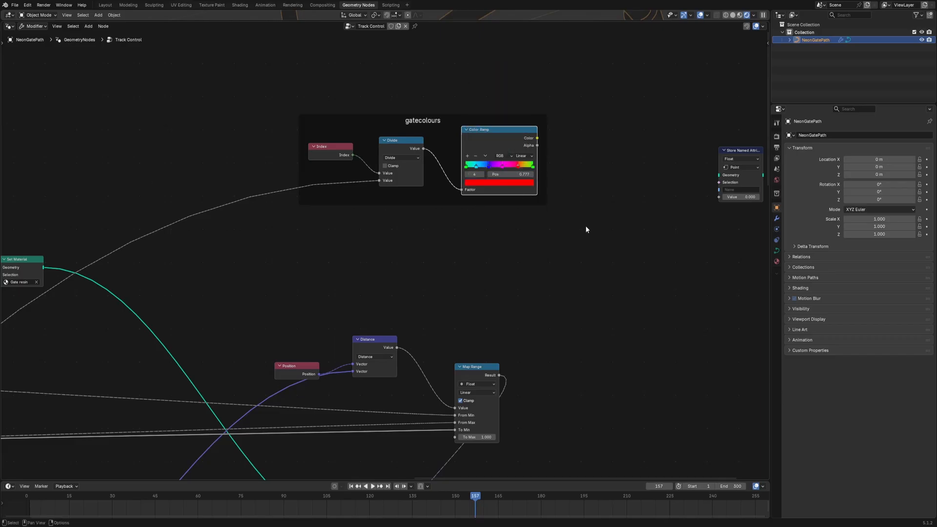
- Connect the ramp's Color output to the Store Named Attribute's Value and name the attribute "gateColour"
left_click_drag(730, 186, 598, 207)
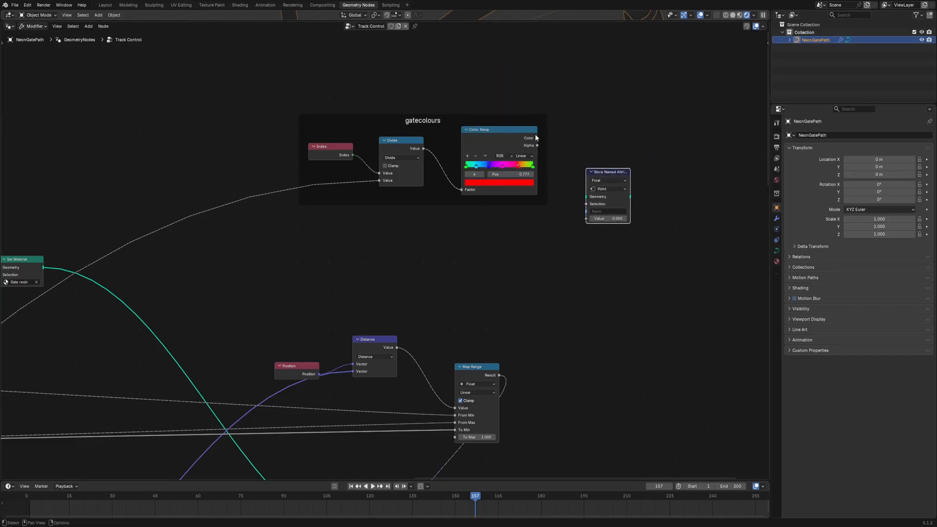
left_click_drag(538, 139, 587, 218)
left_click(603, 211)
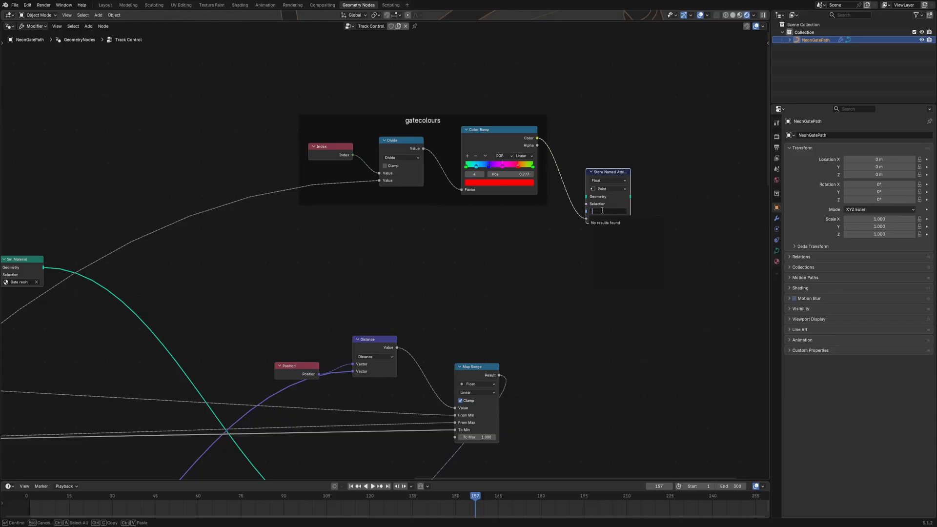
type("gateColour")
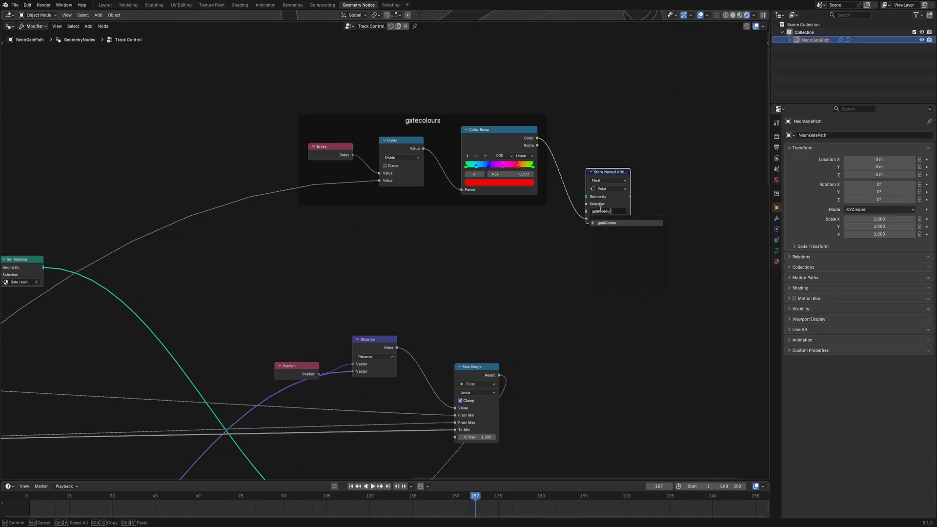
key("Return")
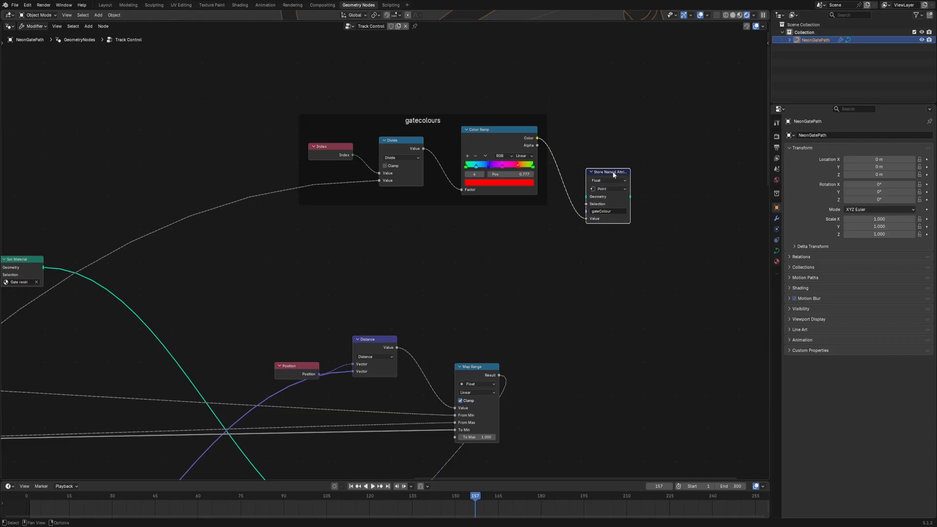
- Insert the gateColour Store Named Attribute node between Curve to Points and Instance on Points, with data type Color
left_click_drag(613, 174, 564, 253)
left_click_drag(398, 268, 511, 263)
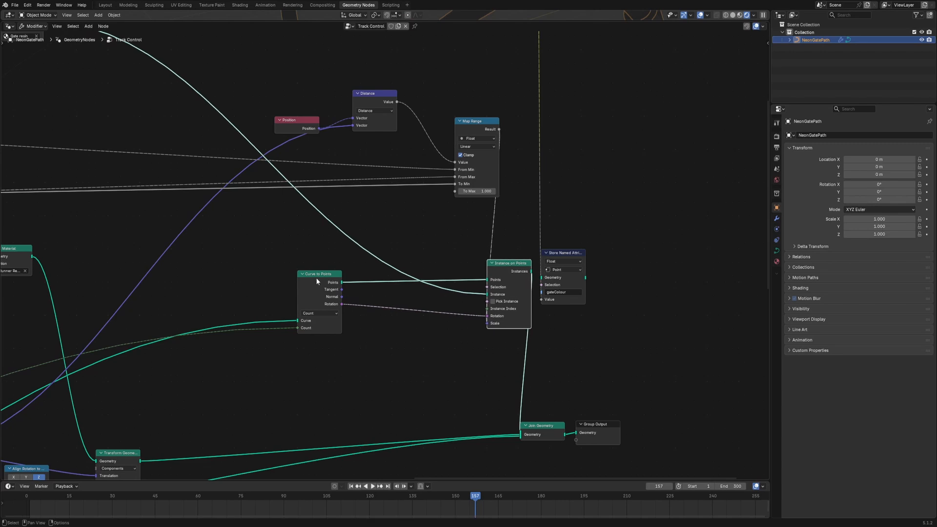
left_click_drag(315, 277, 207, 305)
left_click_drag(570, 255, 317, 275)
left_click_drag(232, 307, 289, 301)
left_click_drag(334, 300, 487, 279)
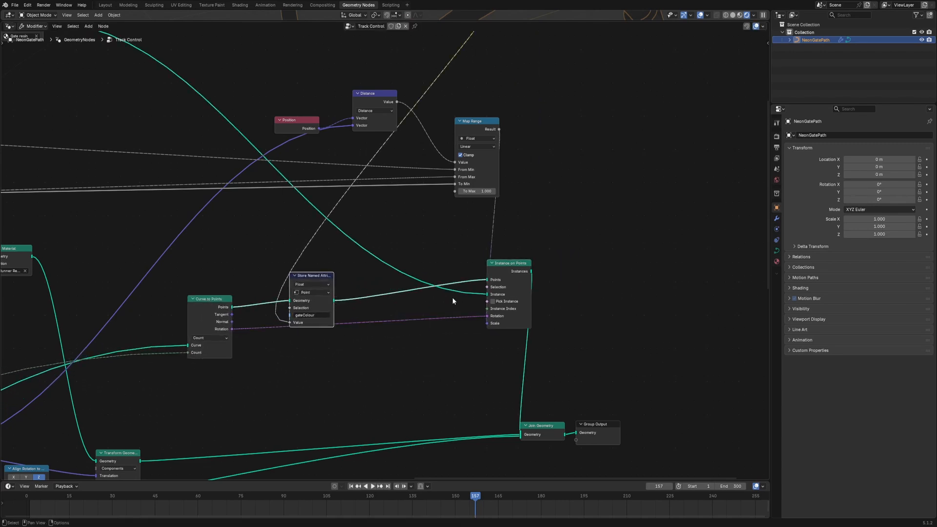
left_click(315, 284)
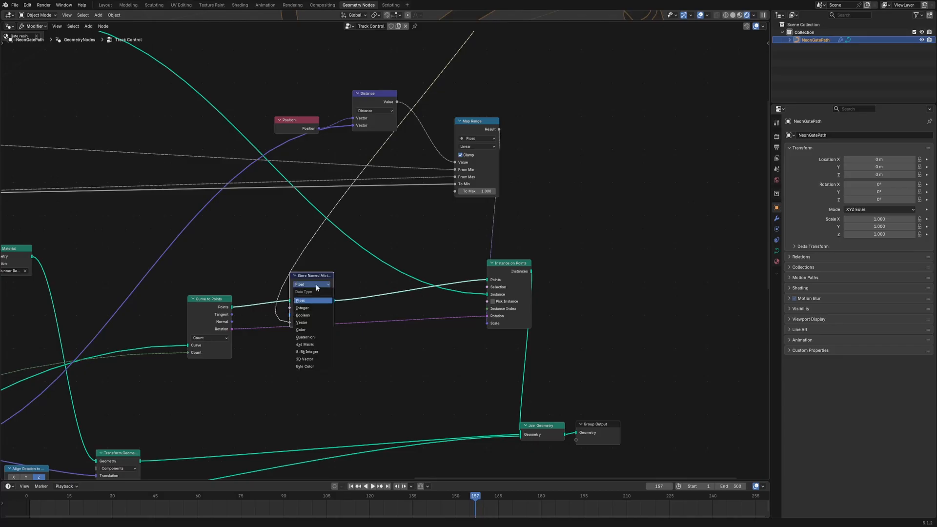
left_click(315, 330)
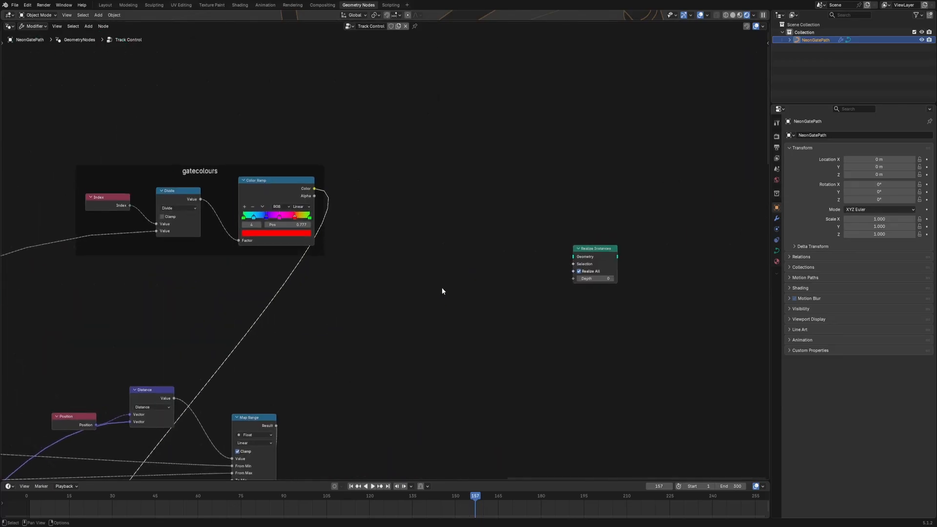
- Insert the Realize Instances node between the gates' Instance on Points and Join Geometry
left_click_drag(588, 250, 509, 296)
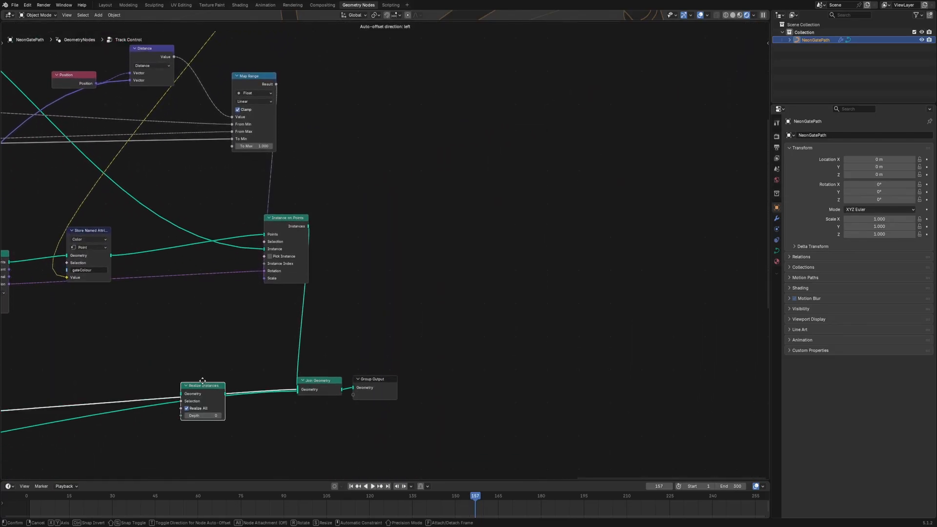
left_click(300, 317)
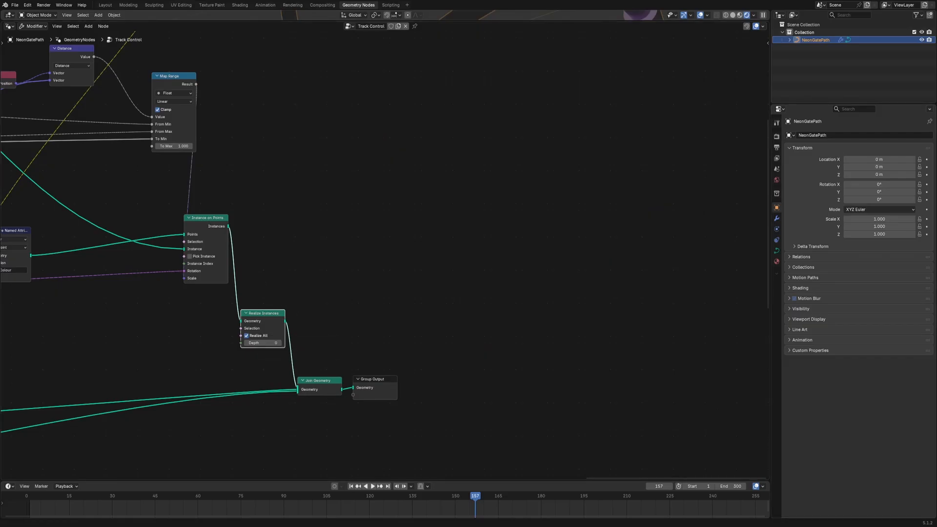
- Enlarge the 3D viewport and switch it to Material Preview shading to check the gate colours
mouse_move(535, 21)
left_mouse_down()
mouse_move(535, 251)
mouse_move(512, 397)
mouse_move(512, 382)
left_mouse_up()
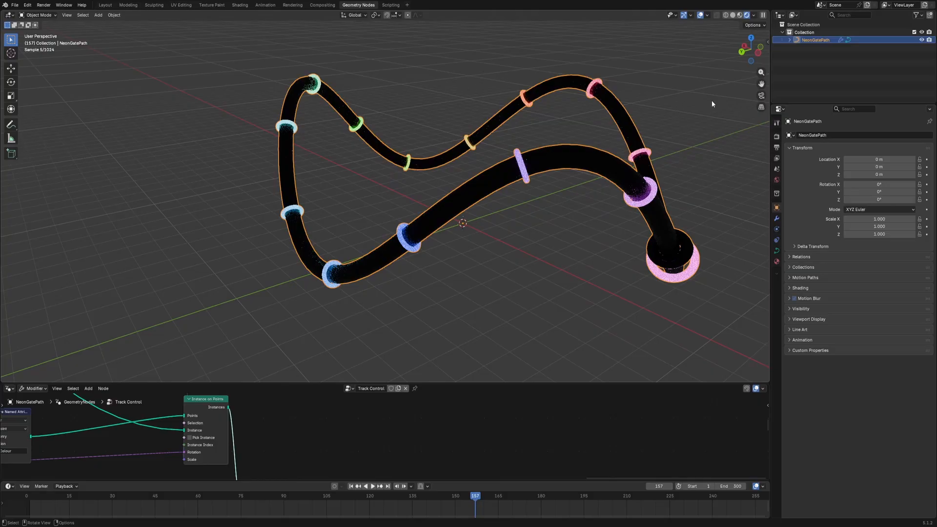
left_click(740, 15)
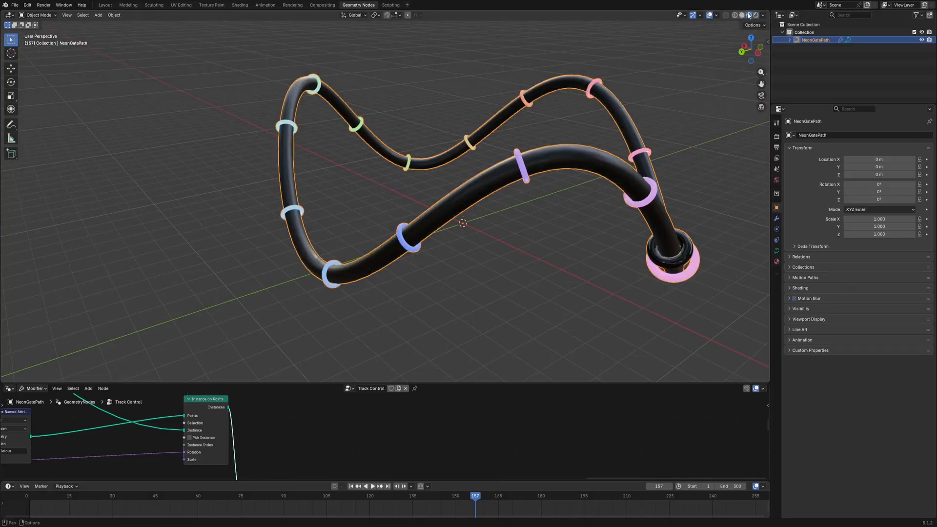
mouse_move(452, 264)
middle_mouse_down()
mouse_move(571, 264)
mouse_move(429, 263)
mouse_move(495, 253)
mouse_move(566, 259)
mouse_move(495, 265)
middle_mouse_up()
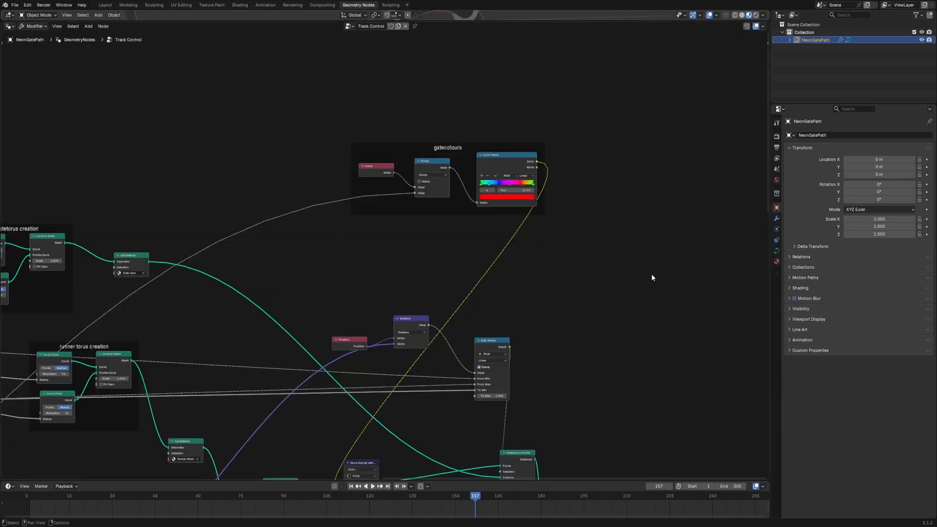
- Duplicate the gatecolours Color Ramp, detach the copy from its frame and place it in the empty area beside the frame
middle_click_drag(636, 210, 404, 237)
left_click(262, 185)
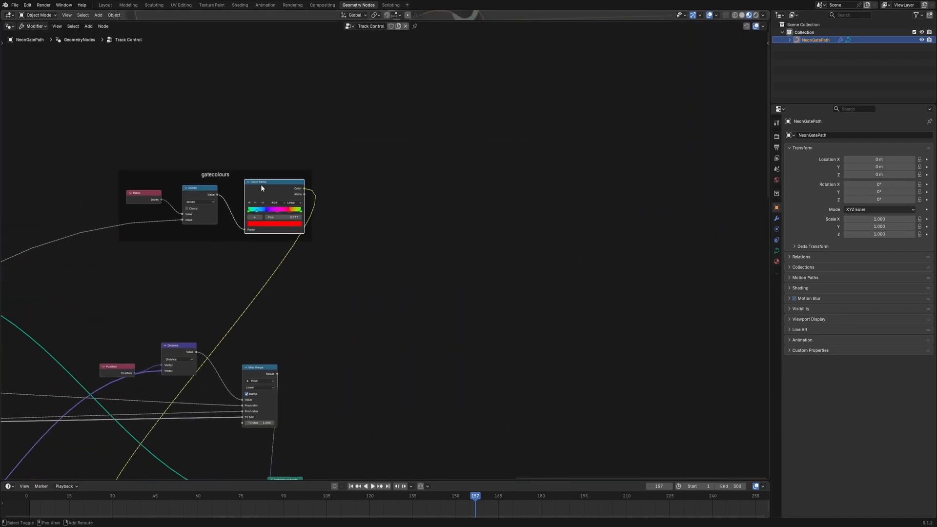
key("shift+d")
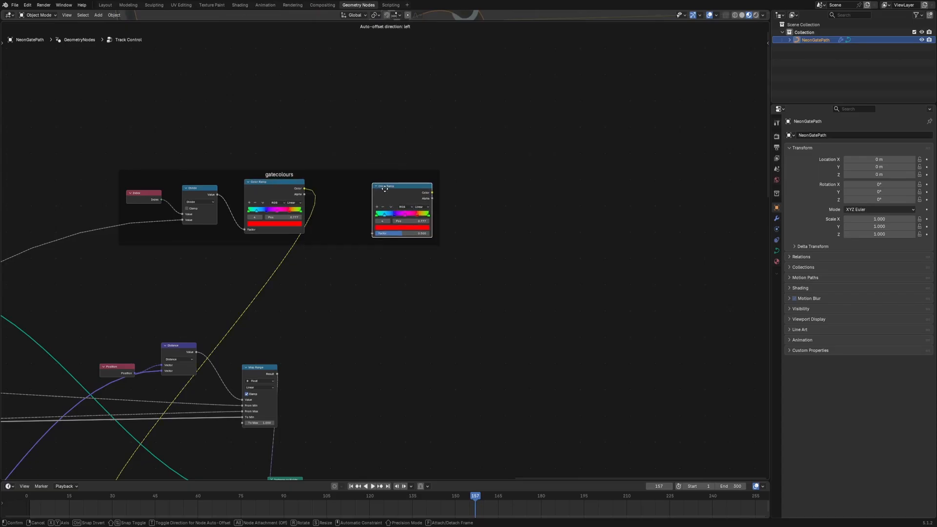
left_click(383, 190)
key("alt+p")
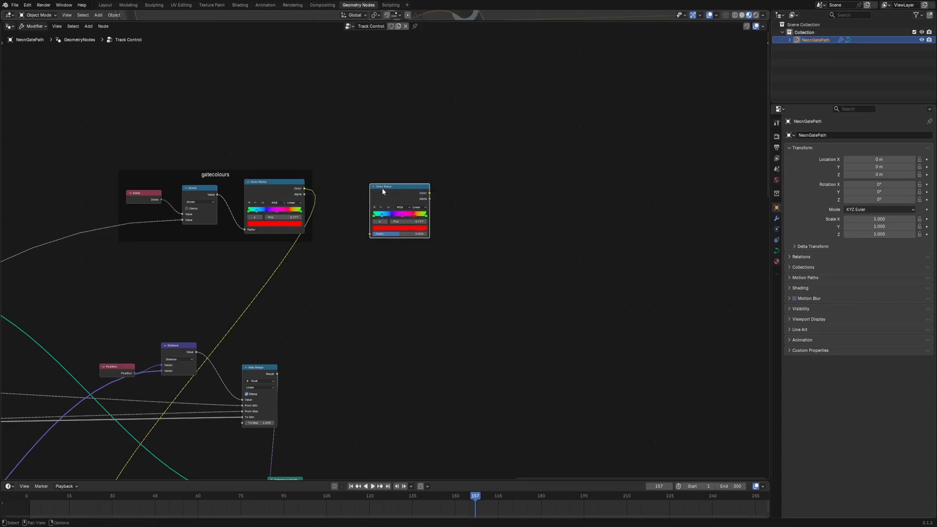
left_click_drag(381, 197, 446, 245)
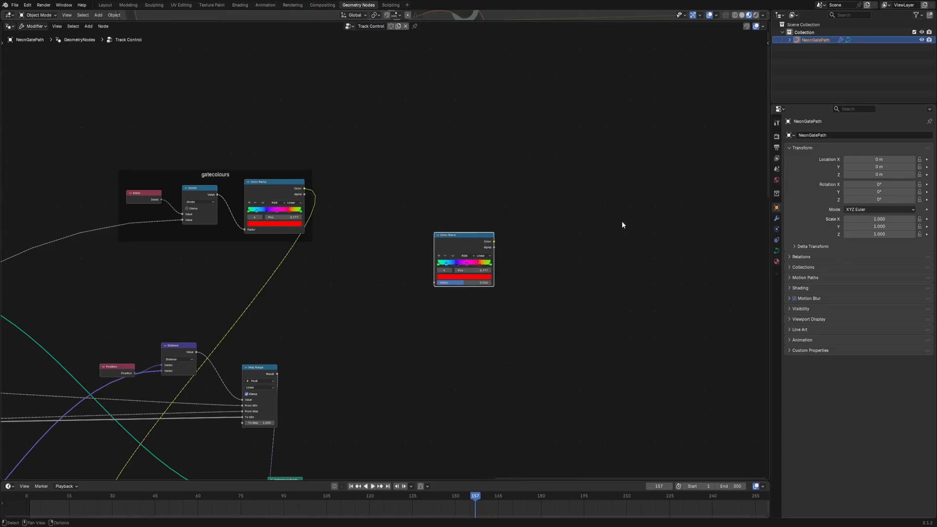
- Add a Store Named Attribute node and connect the duplicated Color Ramp's Color output to its Value input
key("shift+a")
type("store")
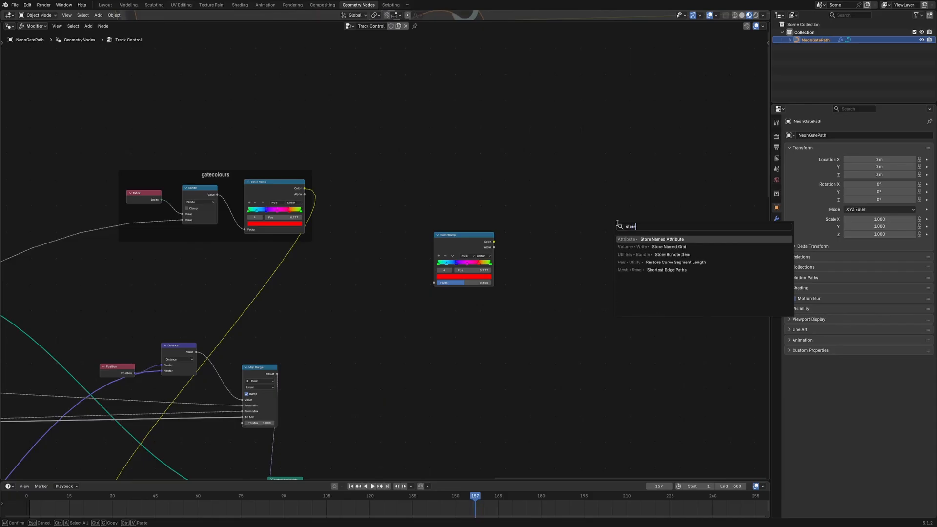
key("Return")
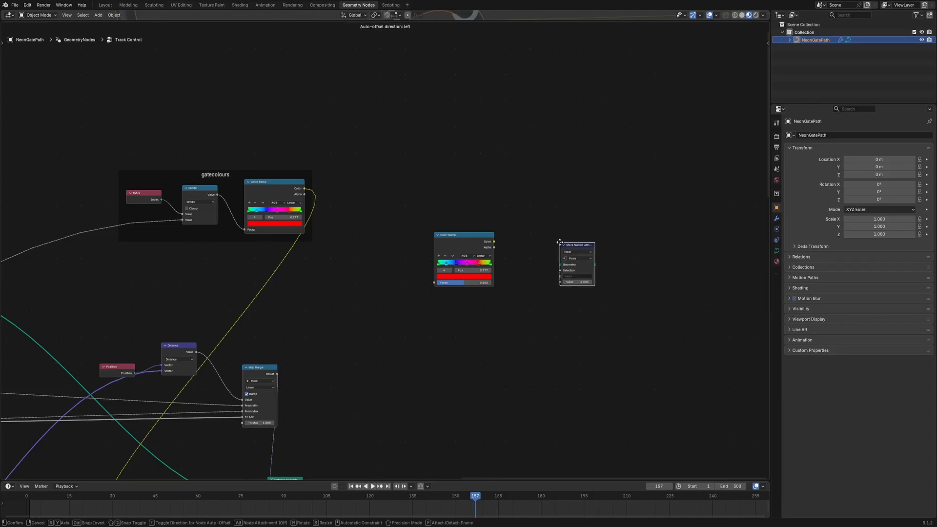
left_click(558, 246)
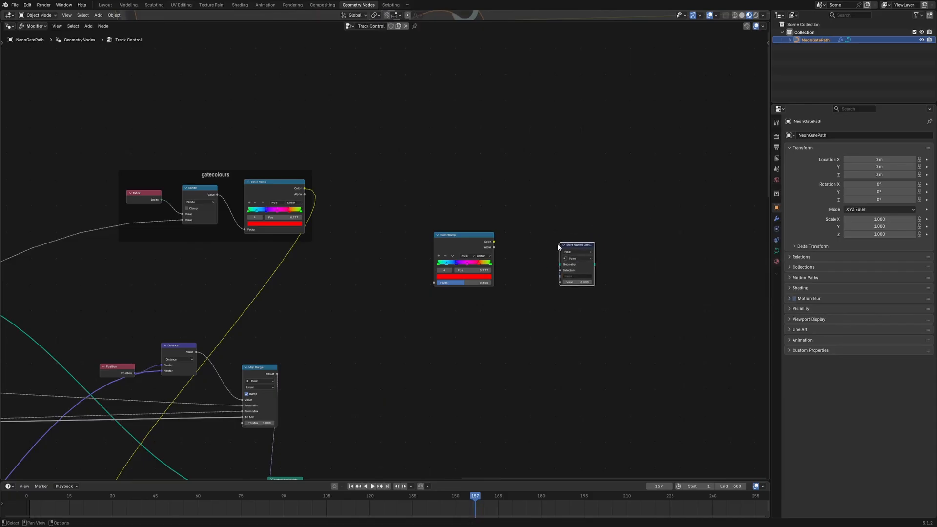
left_click(459, 242)
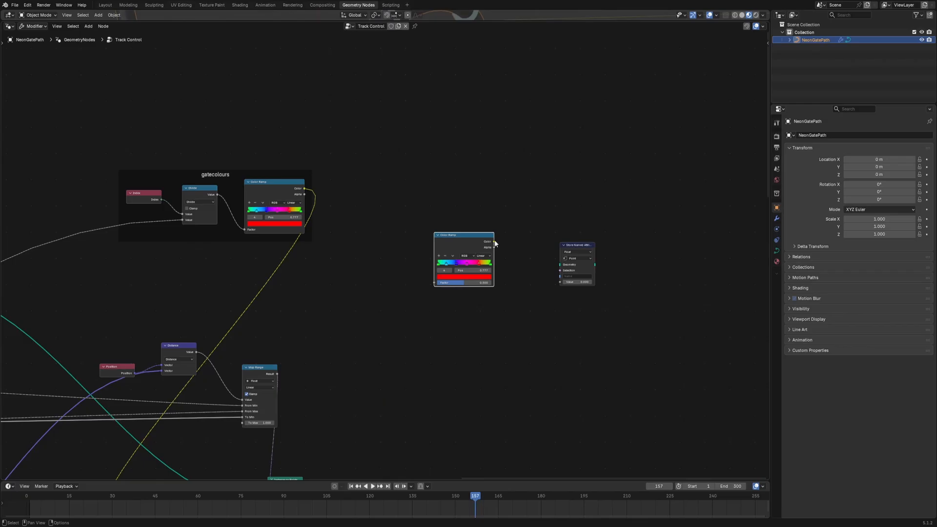
left_click_drag(494, 241, 511, 252)
left_click_drag(554, 280, 560, 282)
- Move the new ramp and attribute nodes near Sample Curve and connect the Fraction node's Value to the ramp's Factor
key("g")
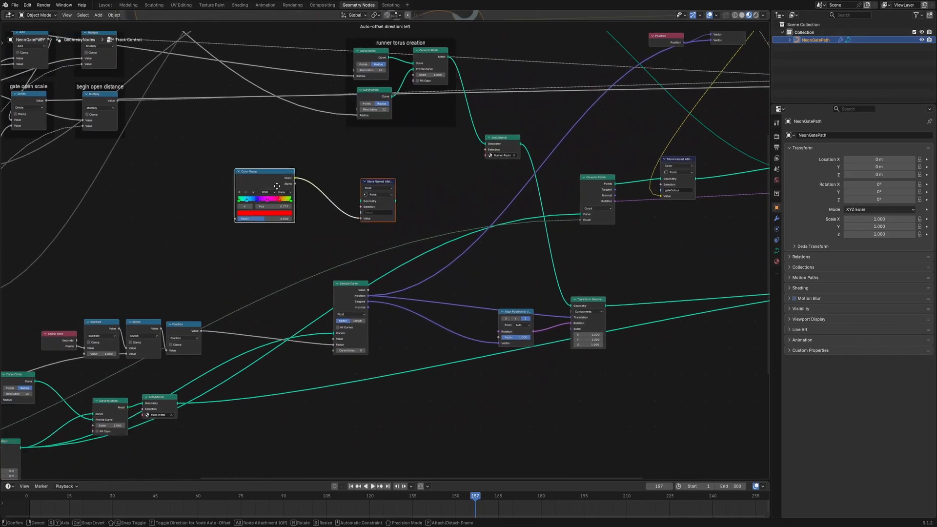
left_click(320, 178)
middle_click_drag(233, 266, 284, 243)
scroll(284, 243, "up", 1)
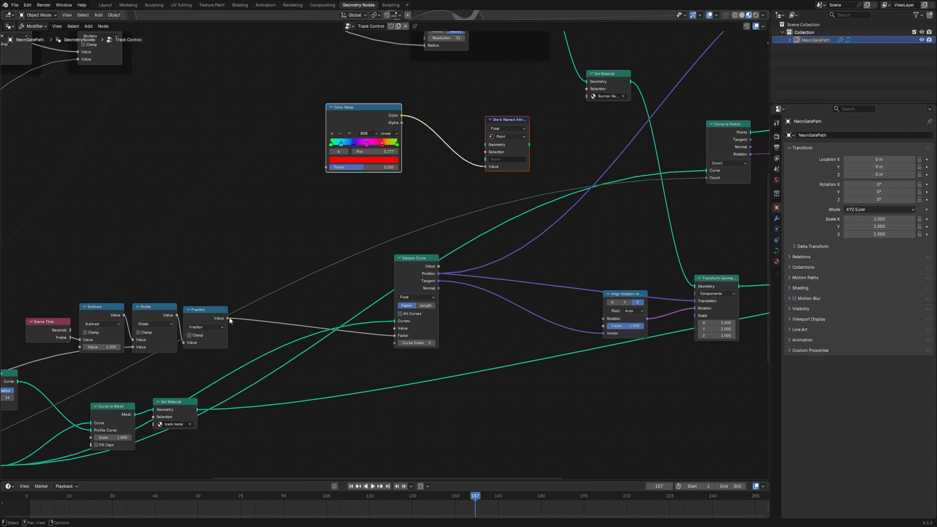
left_click_drag(228, 318, 327, 167)
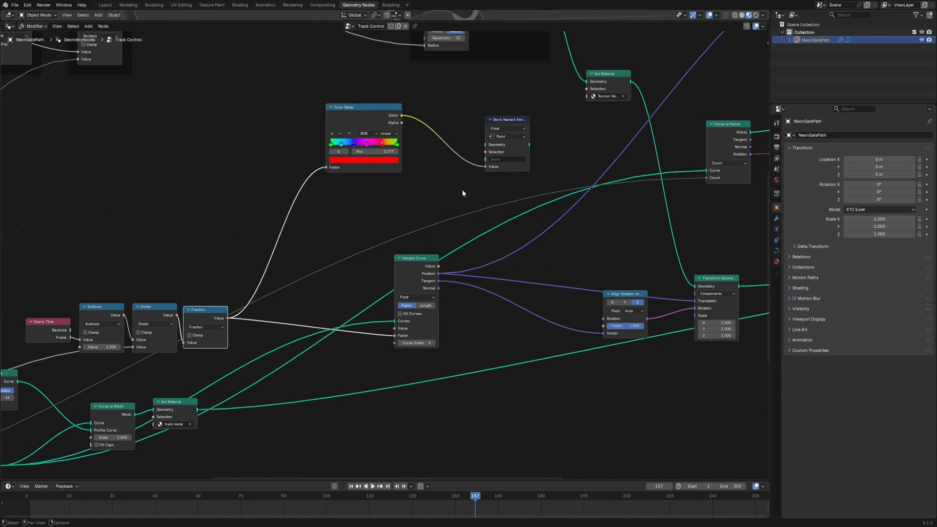
- Set the new Store Named Attribute node's data type to Color and name the attribute "runnerColour"
middle_click_drag(462, 189, 396, 182)
left_click(405, 150)
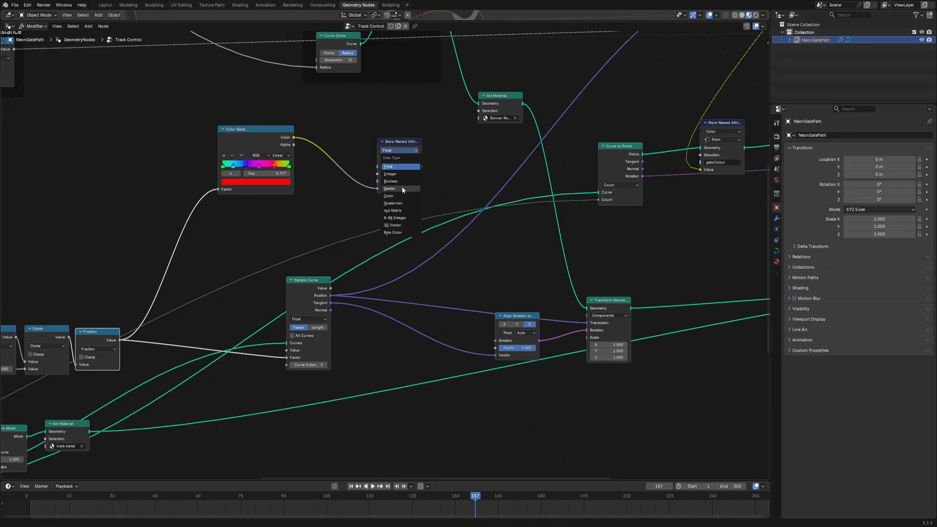
left_click(401, 189)
left_click(400, 182)
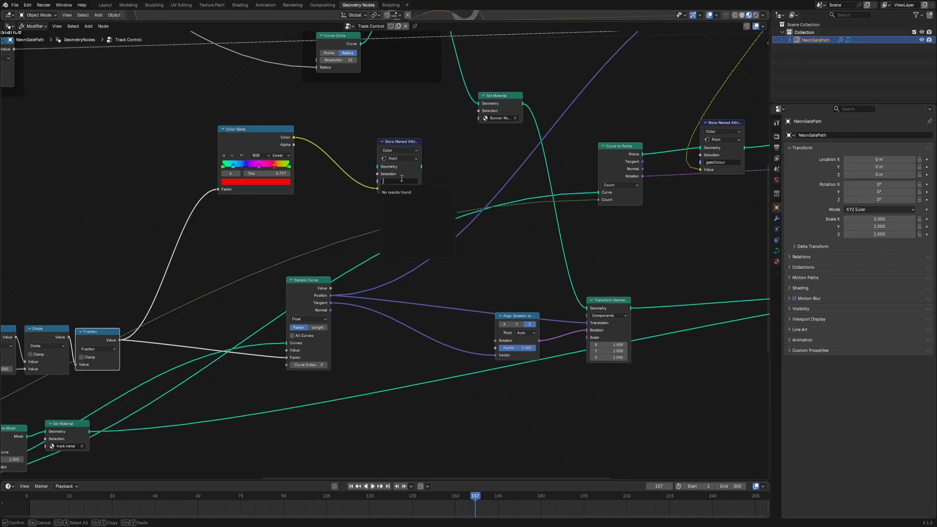
type("runnerColour")
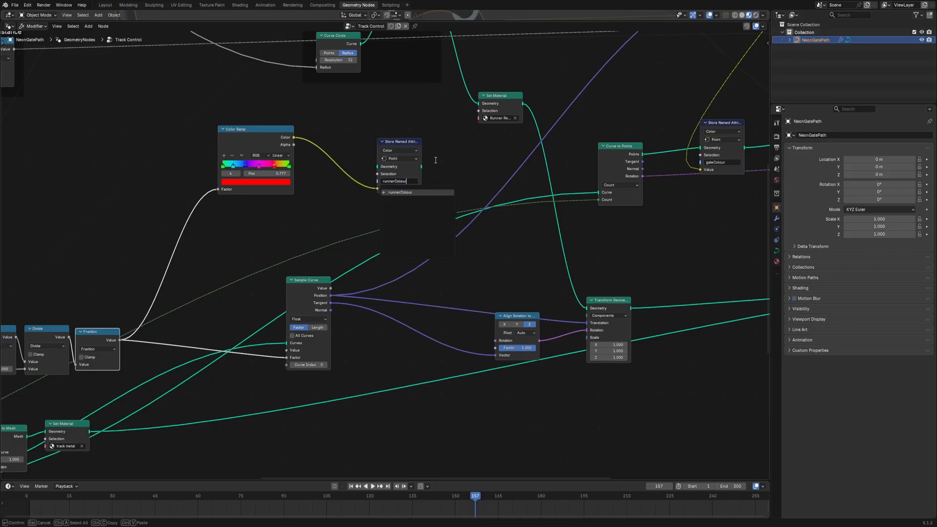
key("Return")
- Insert the runnerColour Store Named Attribute node between the runner's Transform Geometry and Join Geometry
left_click_drag(401, 142, 512, 383)
left_click_drag(438, 420, 282, 355)
middle_click_drag(372, 365, 394, 309)
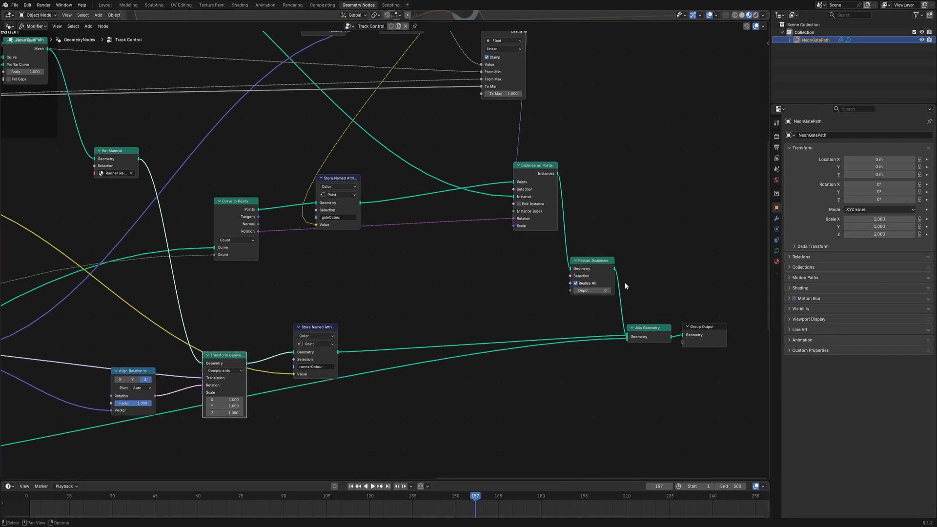
- Enlarge the 3D viewport and play the animation to check the runner's colour along the track
left_click_drag(458, 21, 454, 398)
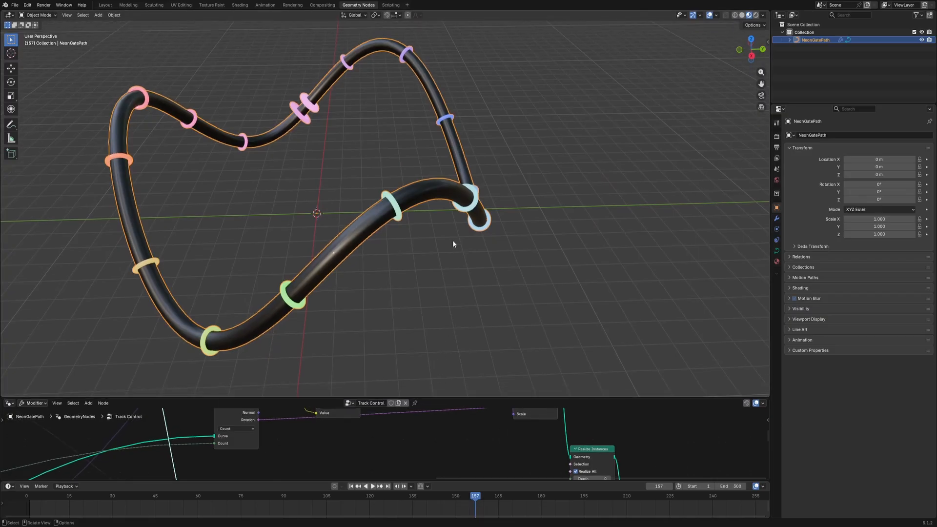
key("space")
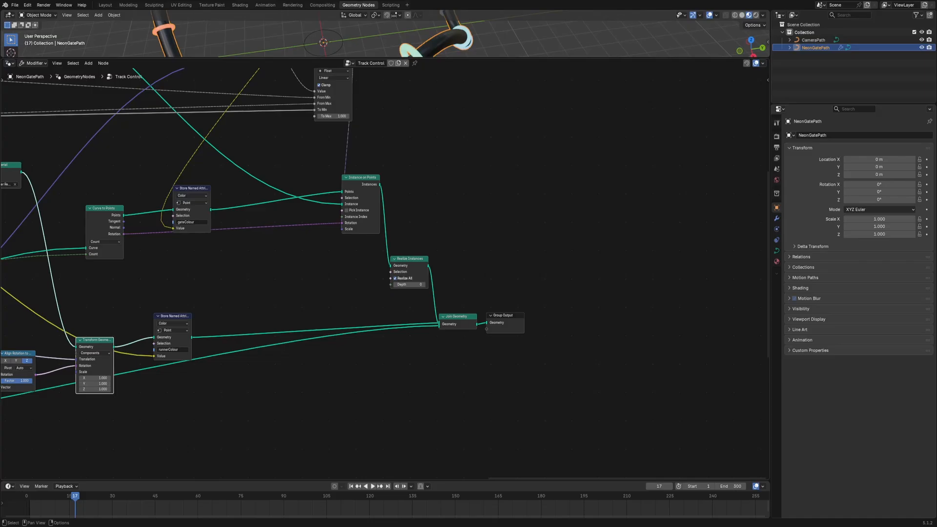
- Expose the Resample Curve node's Count as a new group input of the Track Control node group
middle_click_drag(231, 388, 554, 275)
middle_click_drag(240, 348, 686, 279)
middle_click_drag(315, 370, 498, 308)
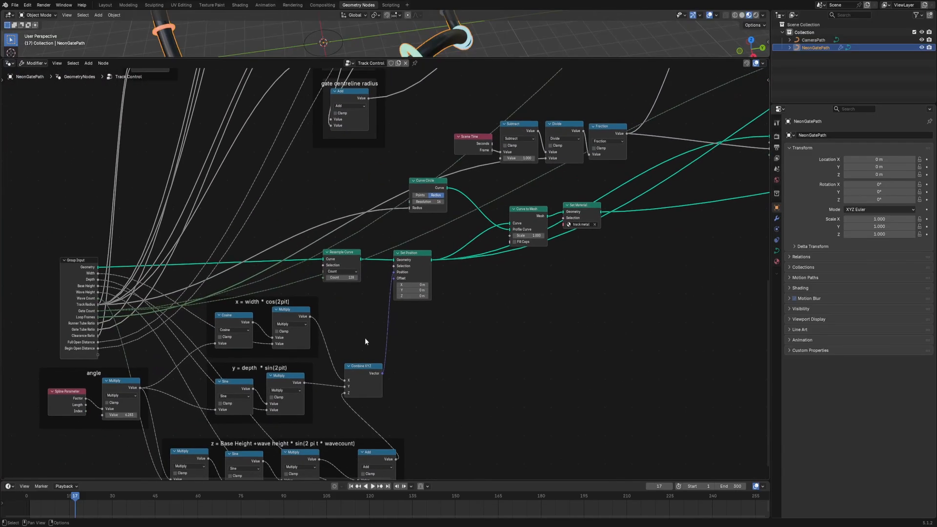
middle_click_drag(355, 308, 548, 301)
scroll(437, 305, "up", 4)
scroll(549, 300, "up", 2)
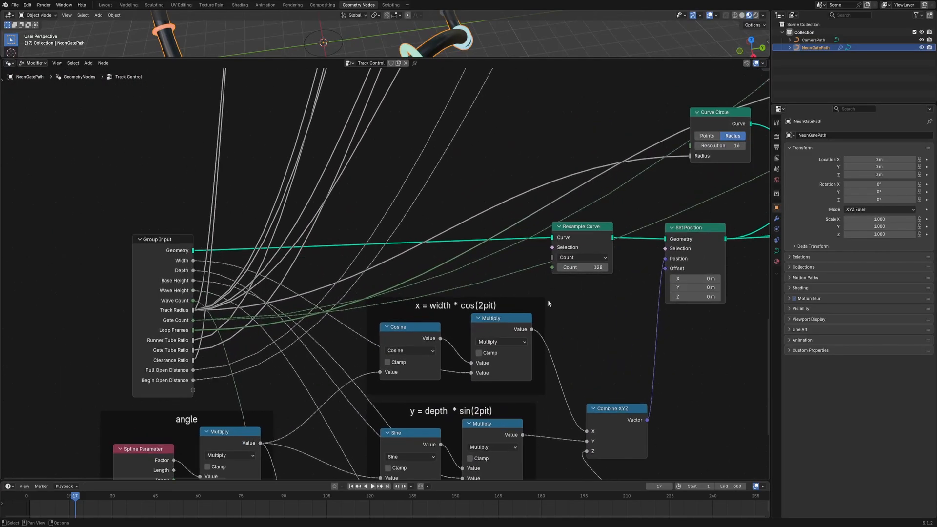
left_click_drag(552, 267, 195, 398)
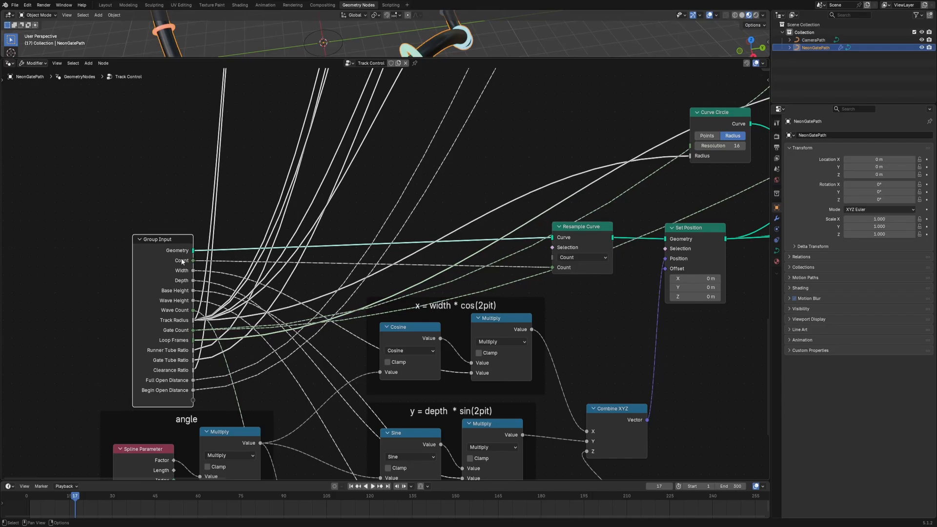
- Rename the Count group input socket to "Track Resolution"
key("n")
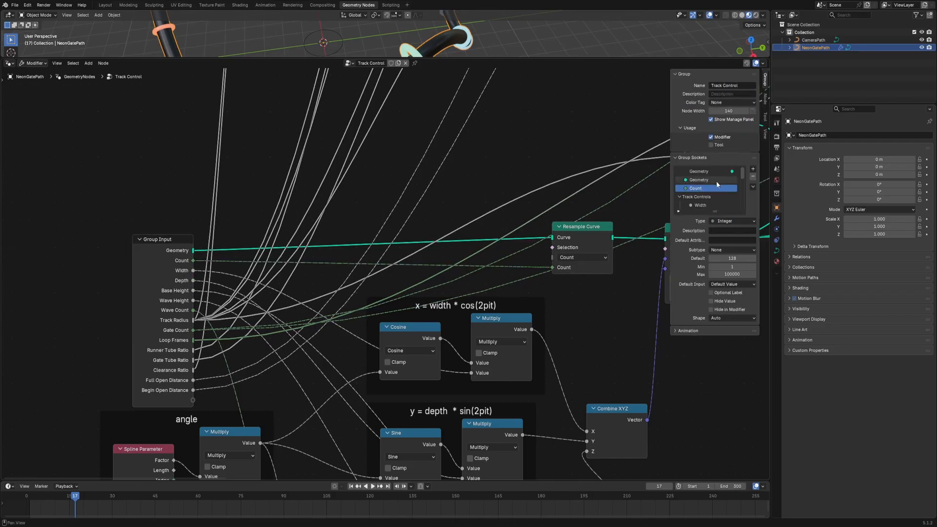
left_click(703, 188)
double_click(703, 189)
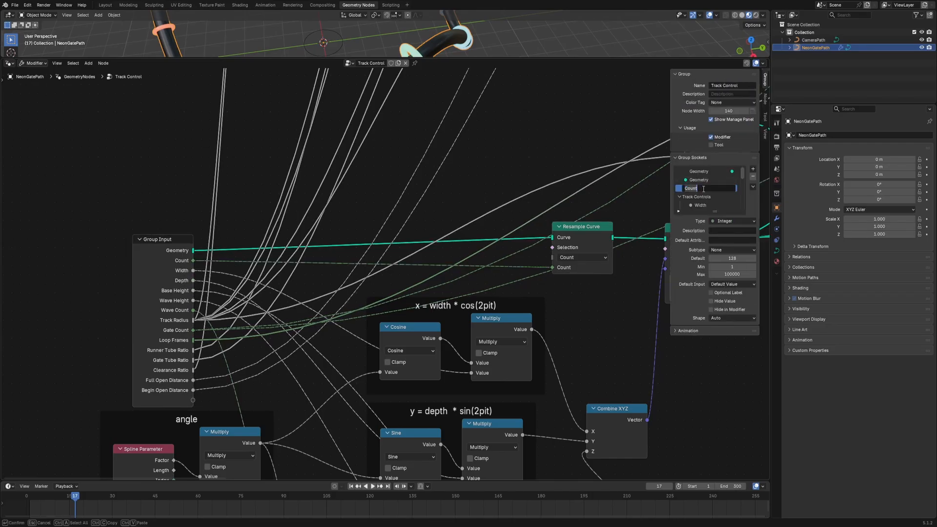
type("Track Resolution")
key("Return")
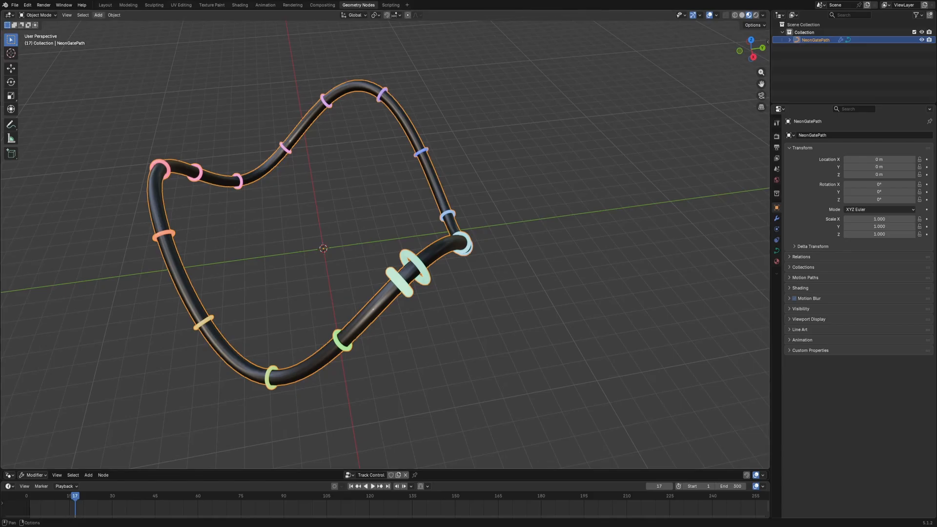
- Add a Bezier Circle curve to the scene and rename it "CameraPath"
left_click(98, 15)
mouse_move(110, 32)
left_click(163, 39)
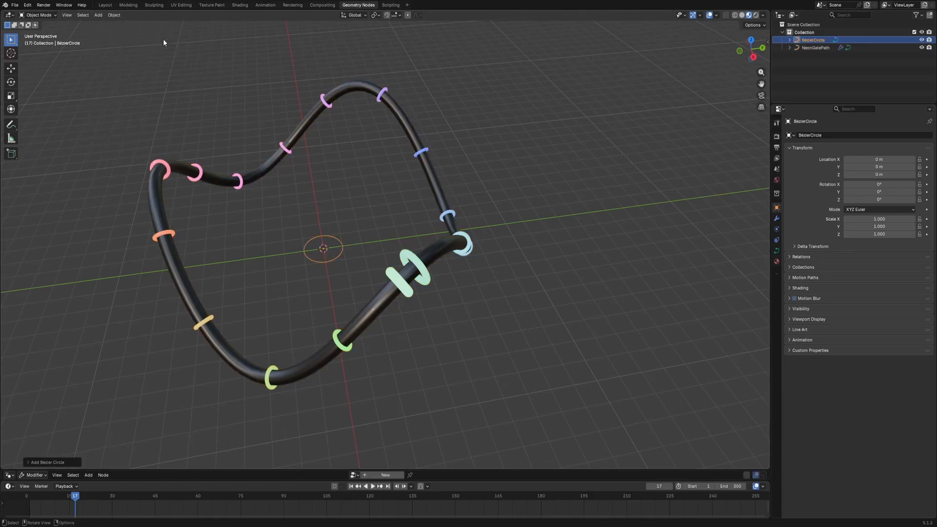
double_click(828, 41)
type("Ca")
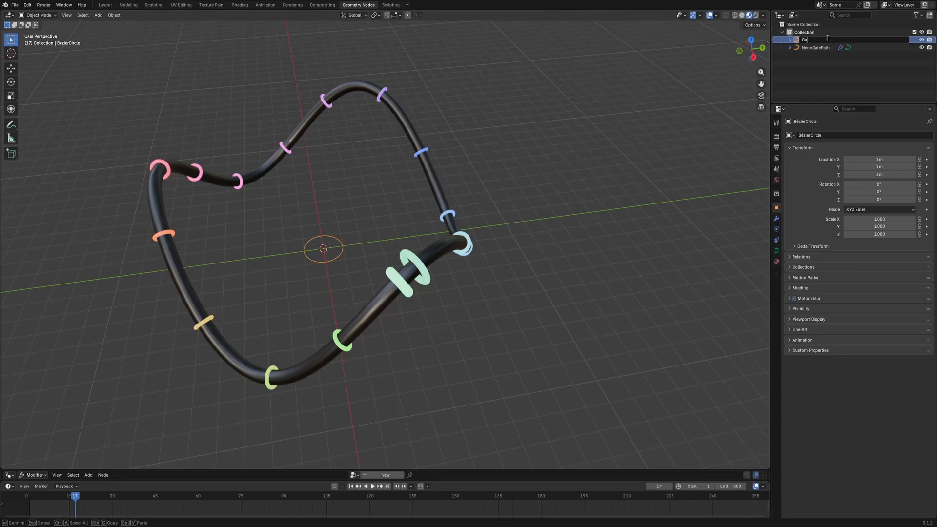
type("meeraPAt")
key("BackSpace")
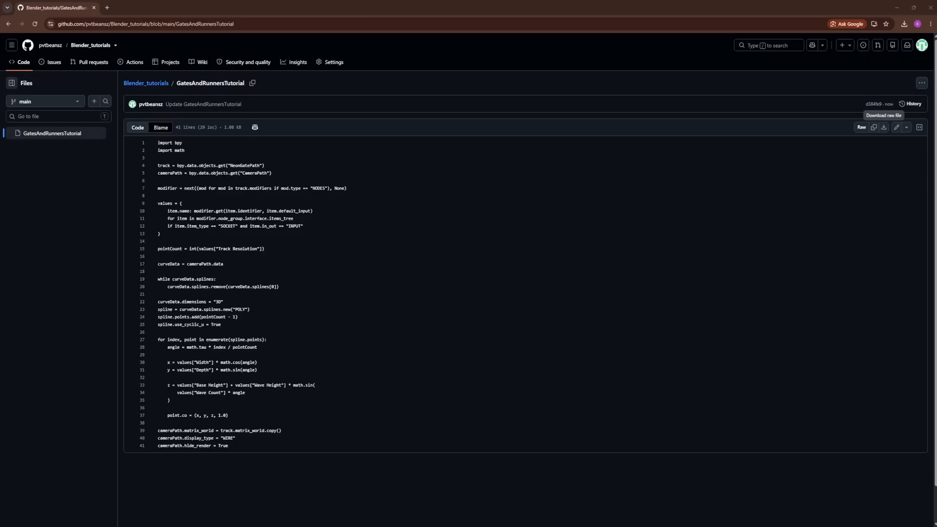
- Download the GatesAndRunnersTutorial script from its GitHub page and open it in Blender's text editor in the Scripting workspace
left_click(884, 128)
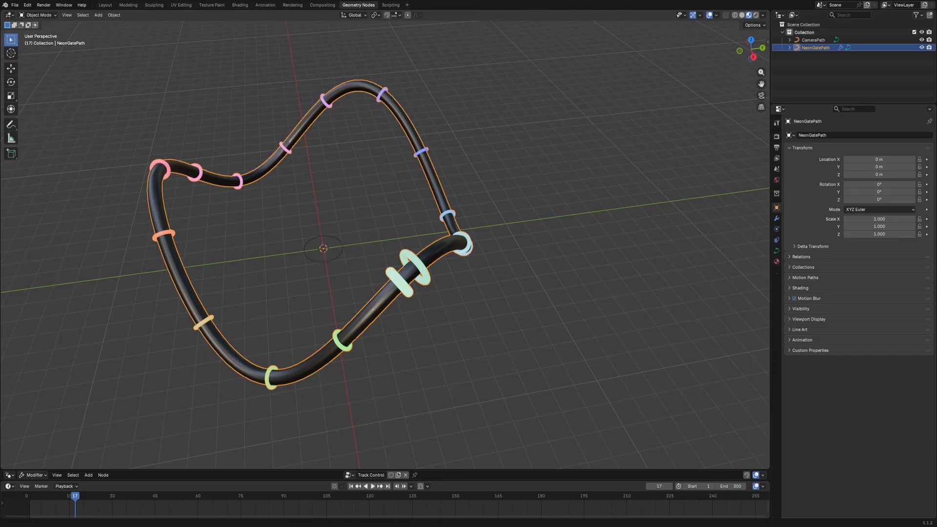
left_click(390, 5)
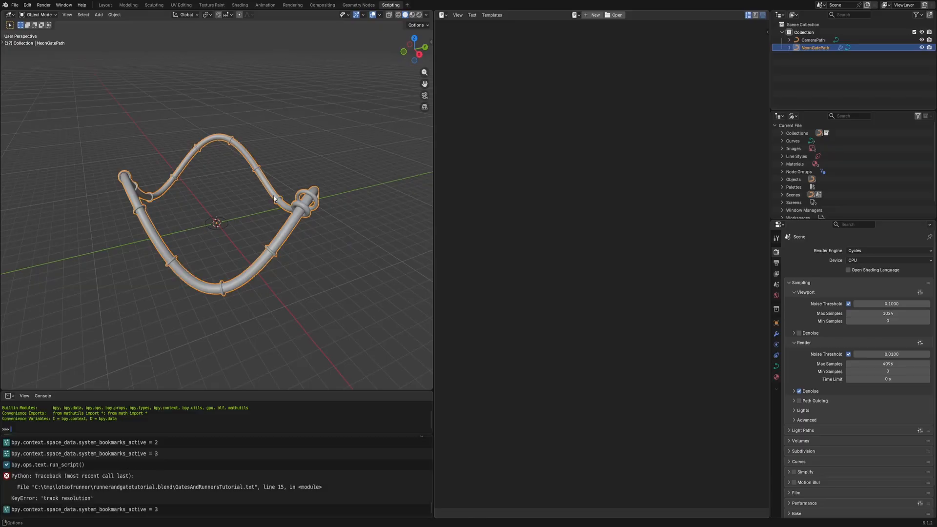
double_click(286, 187)
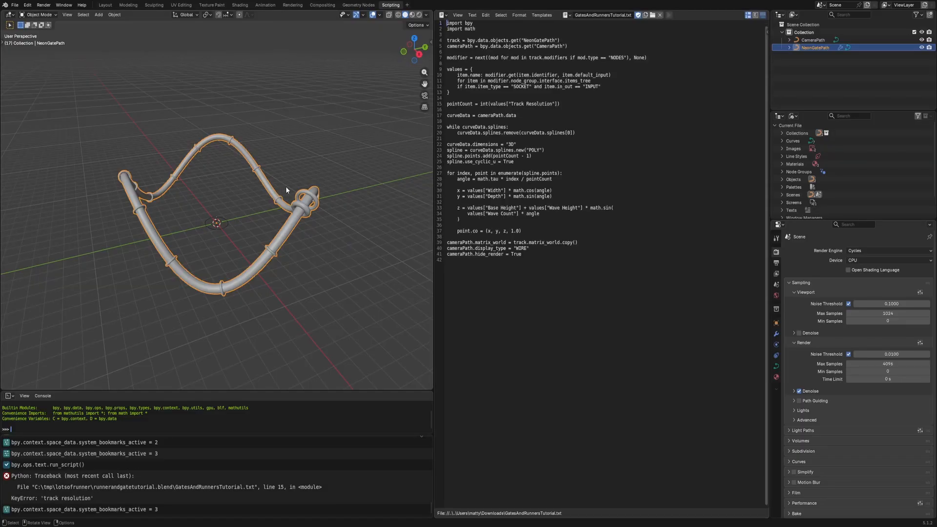
- Run the GatesAndRunnersTutorial script and temporarily hide NeonGatePath to check the CameraPath curve
left_click(670, 15)
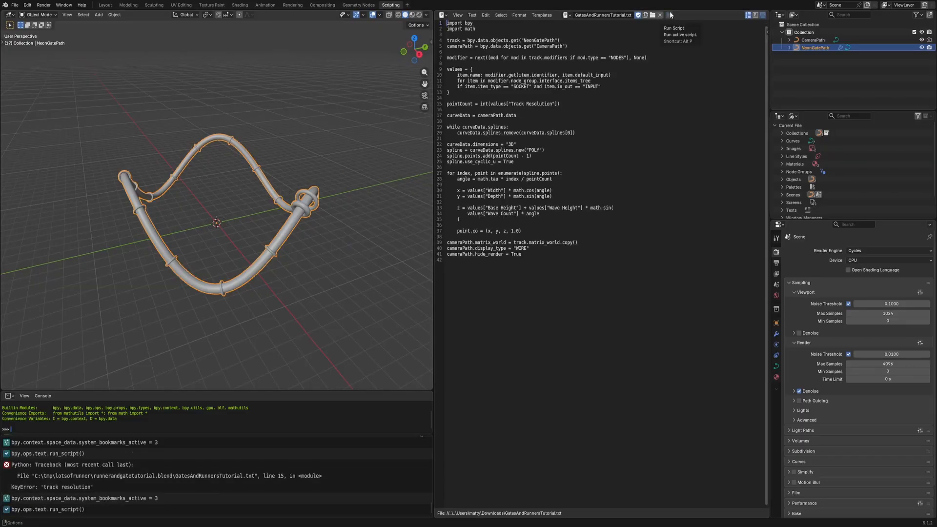
left_click(921, 47)
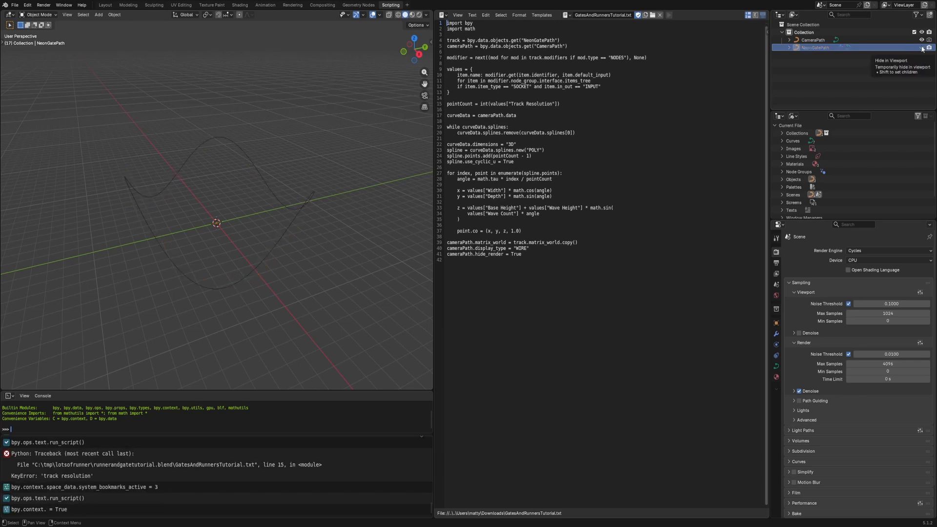
left_click(922, 48)
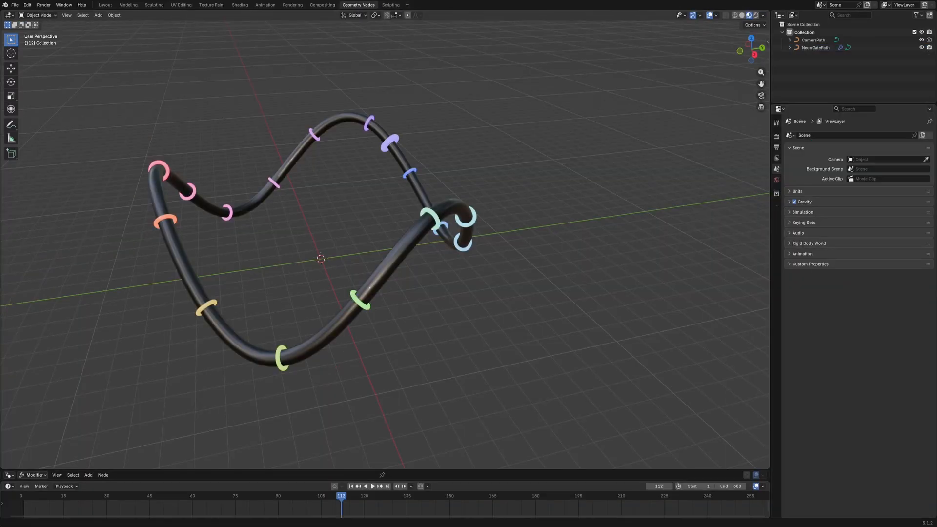
- Add a Plain Axes empty and a camera to the scene
left_click(98, 15)
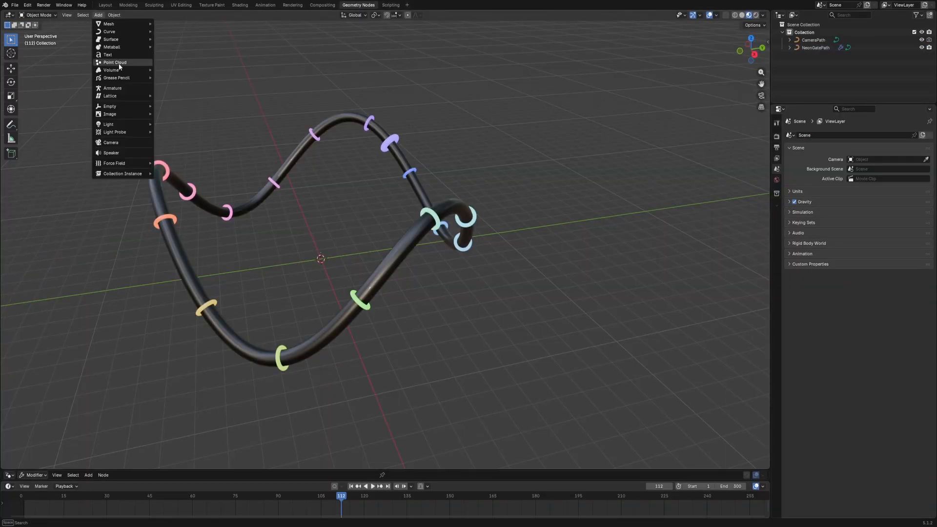
mouse_move(118, 107)
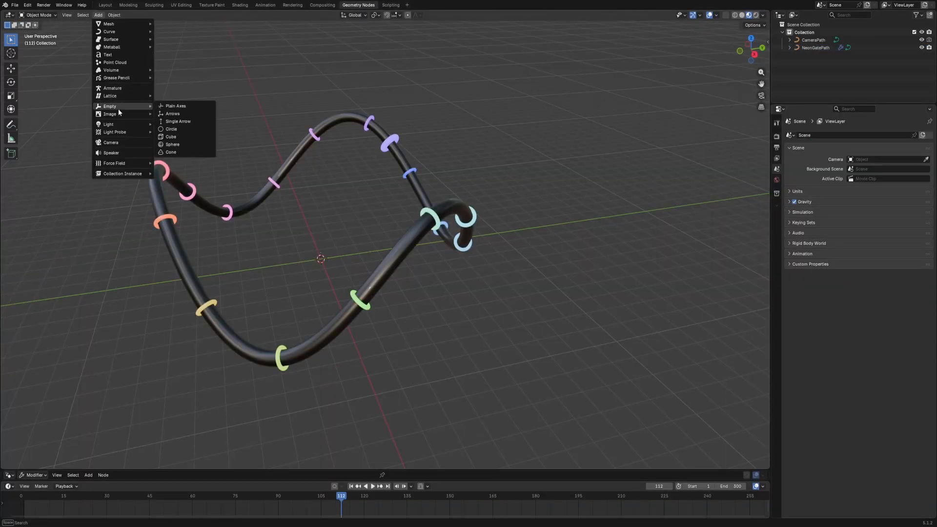
left_click(174, 106)
left_click(98, 14)
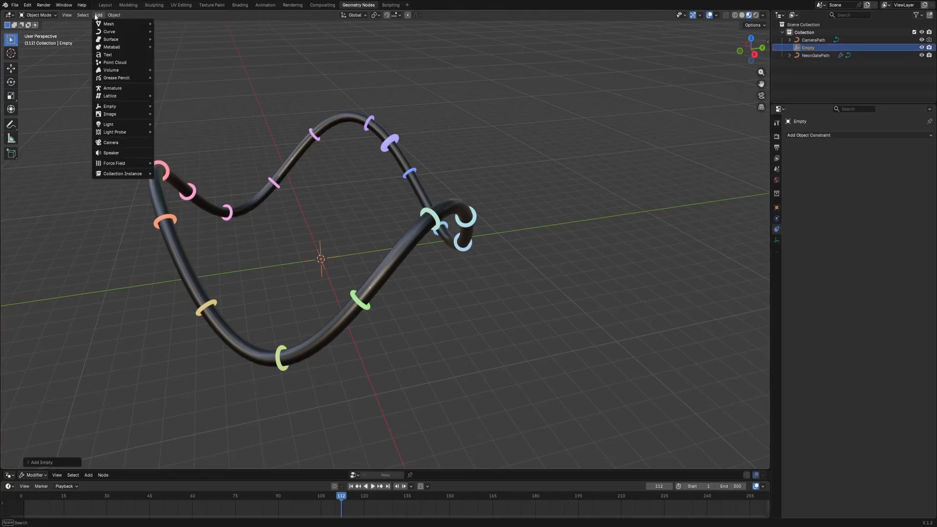
left_click(117, 142)
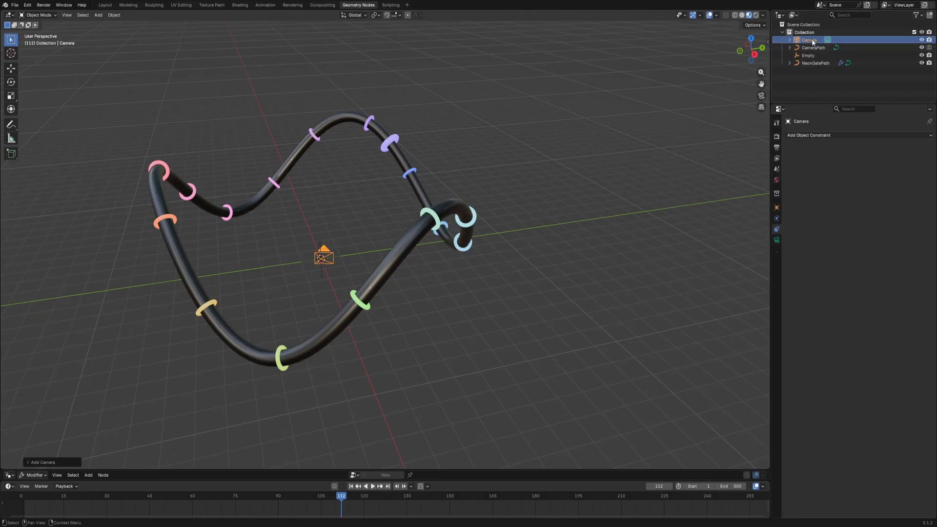
- Parent the camera to the empty using Object (Keep Transform)
left_click(812, 55, "ctrl")
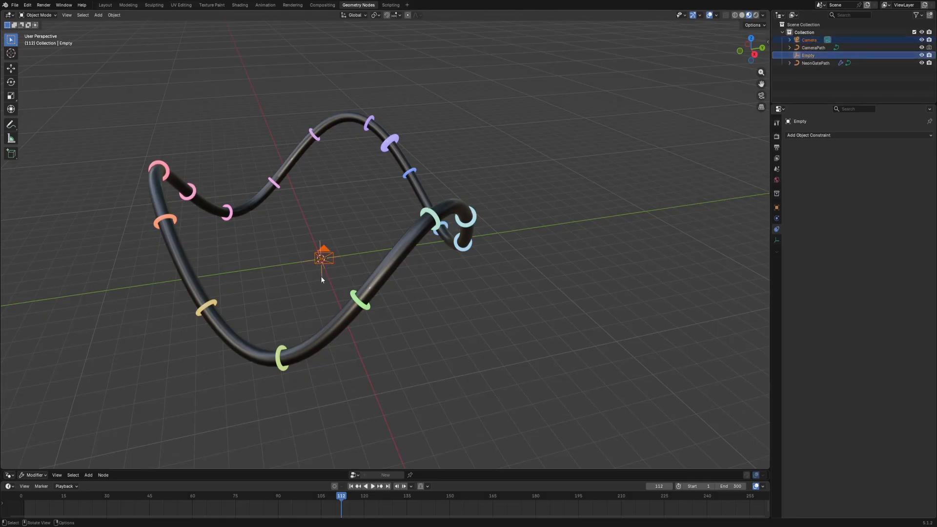
key("ctrl+p")
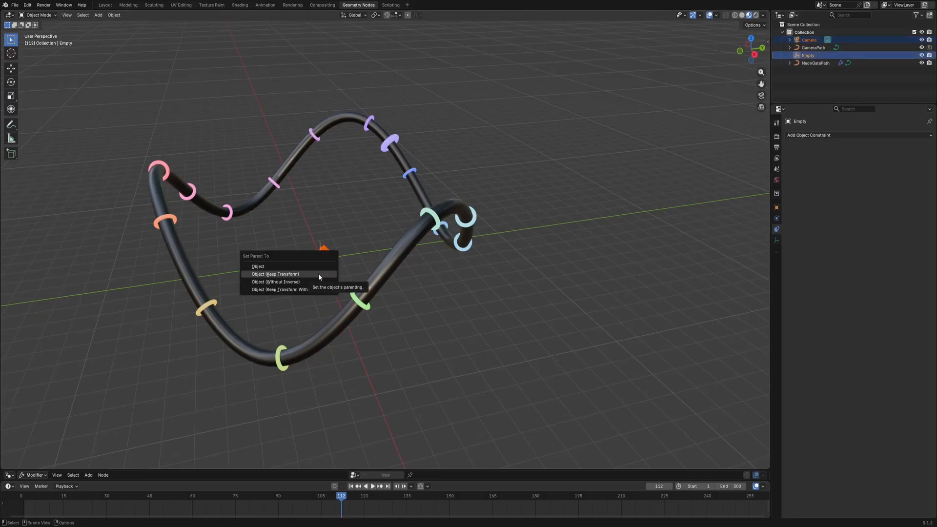
left_click(319, 275)
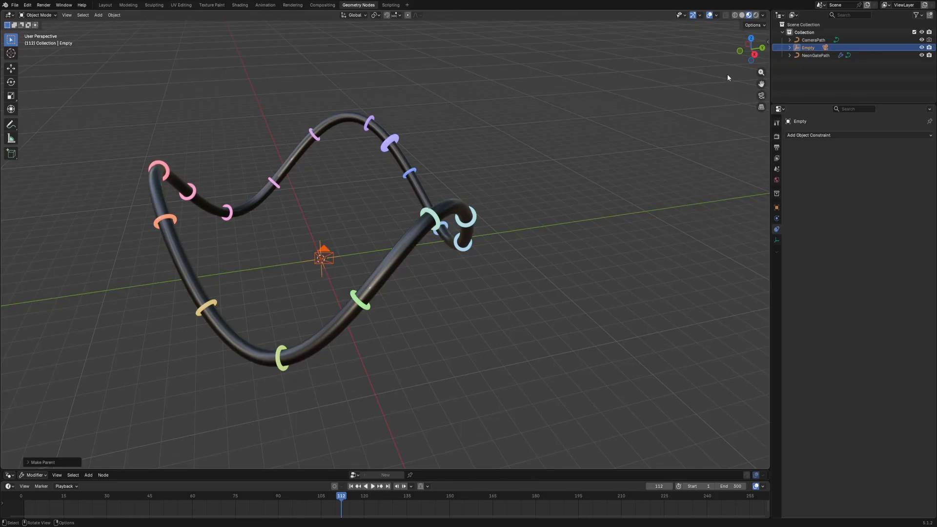
- Give the empty a Follow Path constraint targeting CameraPath, with Fixed Position and Follow Curve enabled
left_click(814, 48)
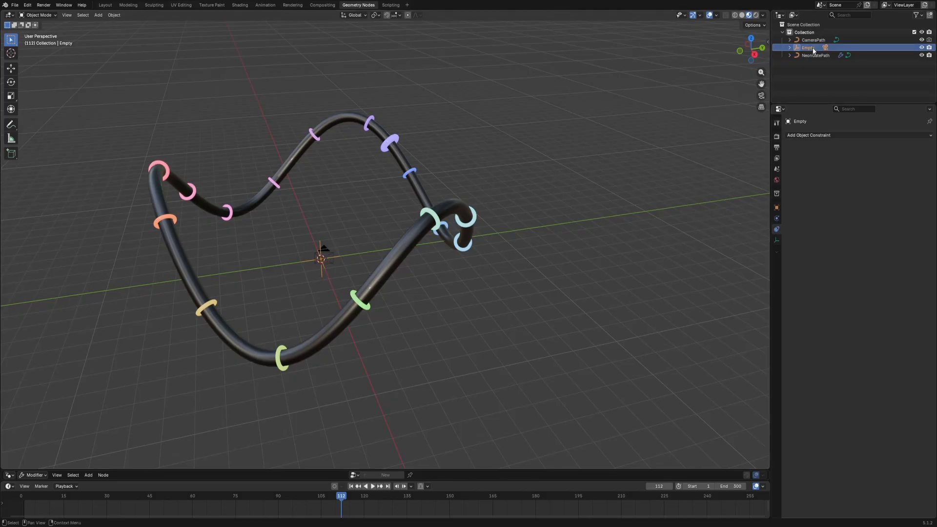
left_click(830, 134)
left_click(892, 191)
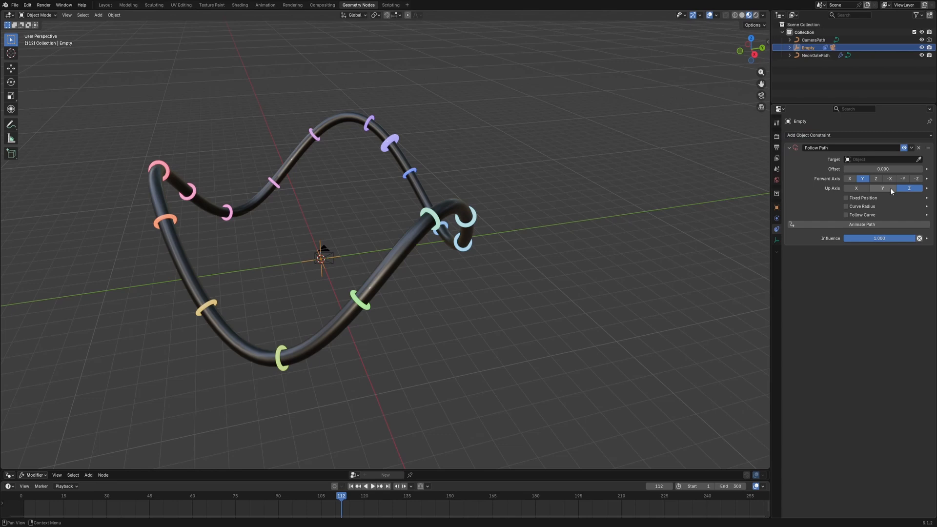
left_click(868, 160)
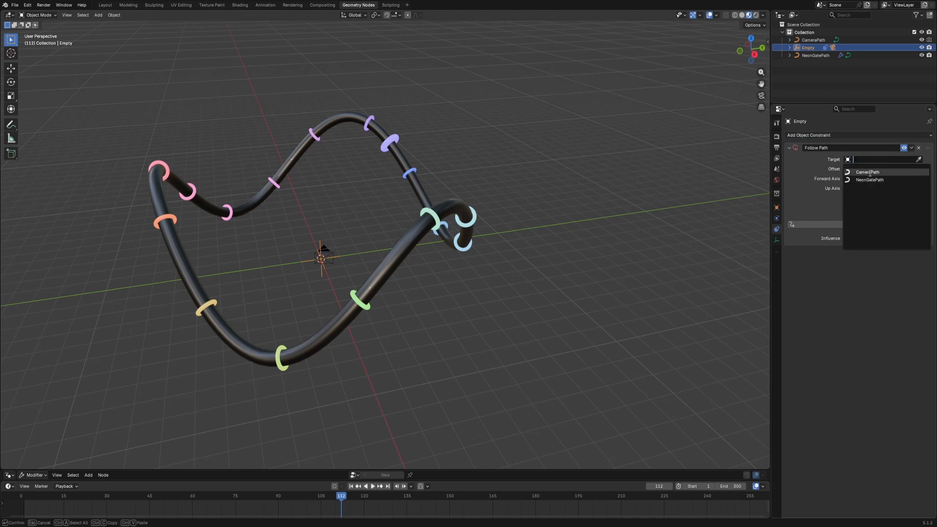
left_click(869, 173)
left_click(847, 198)
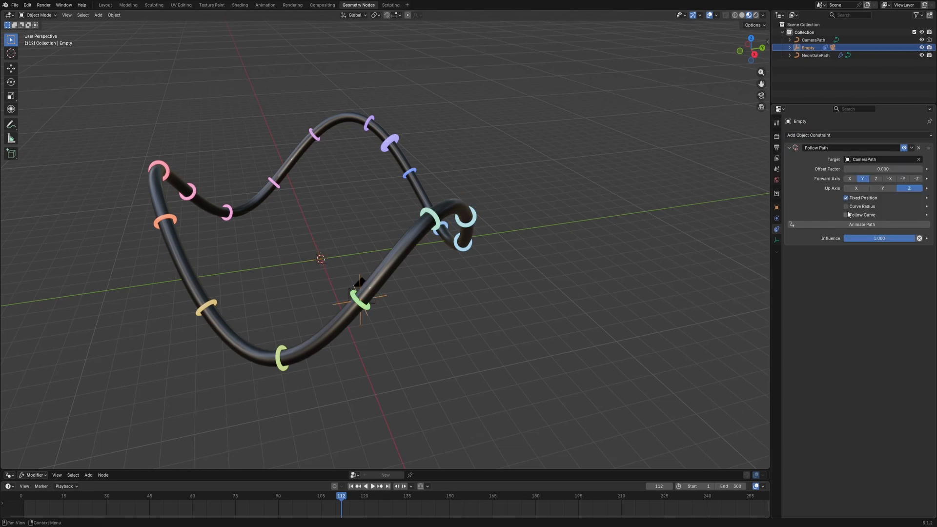
left_click(847, 214)
- Keyframe the Follow Path constraint's Offset Factor at frame 1
left_click_drag(341, 500, 25, 517)
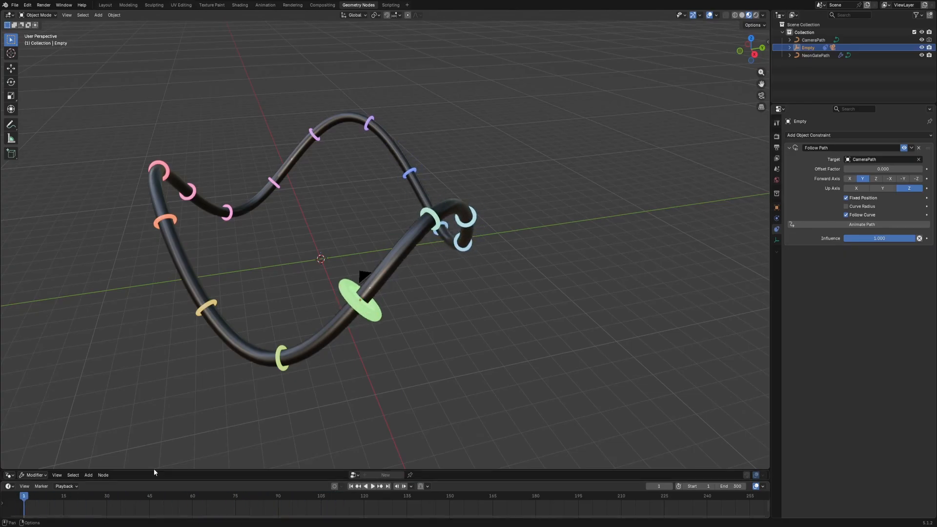
right_click(862, 169)
left_click(861, 169)
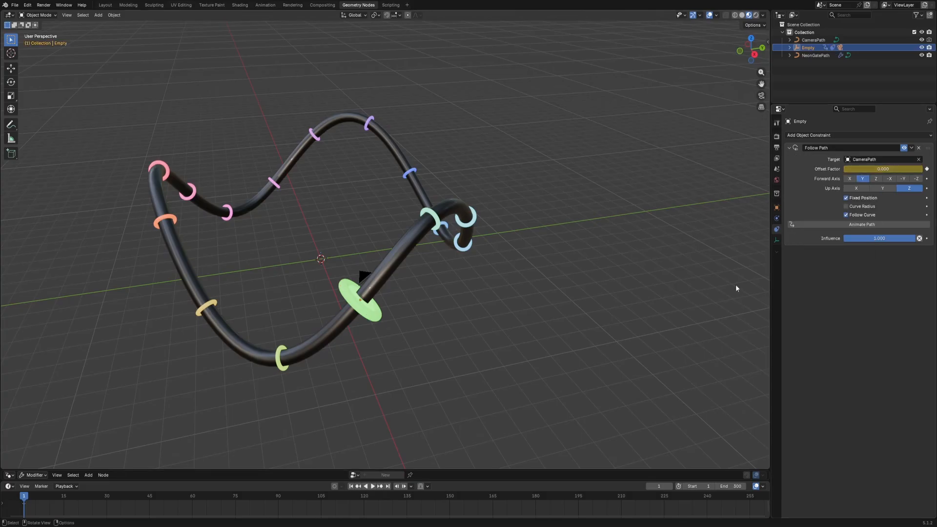
- Set the Follow Path Offset Factor to 1 at frame 301 and keyframe it
left_click_drag(345, 519, 604, 499)
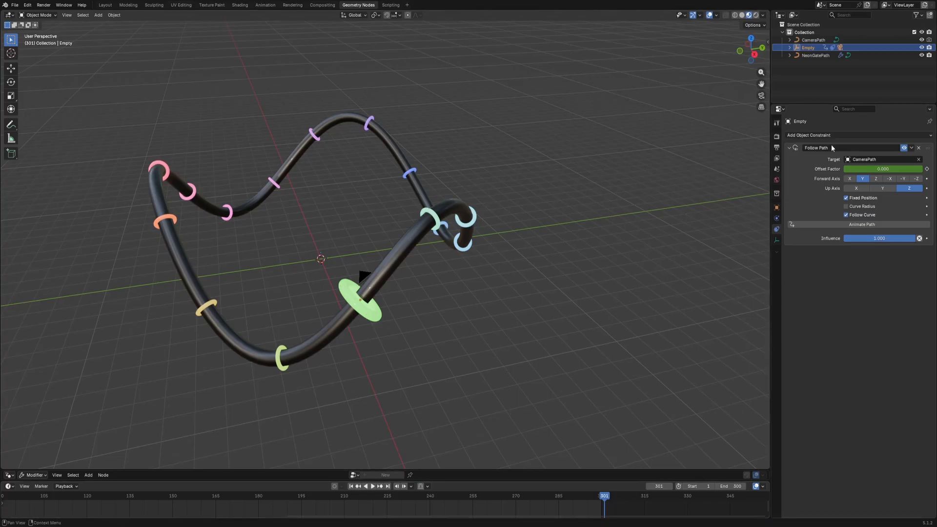
double_click(890, 168)
type("1")
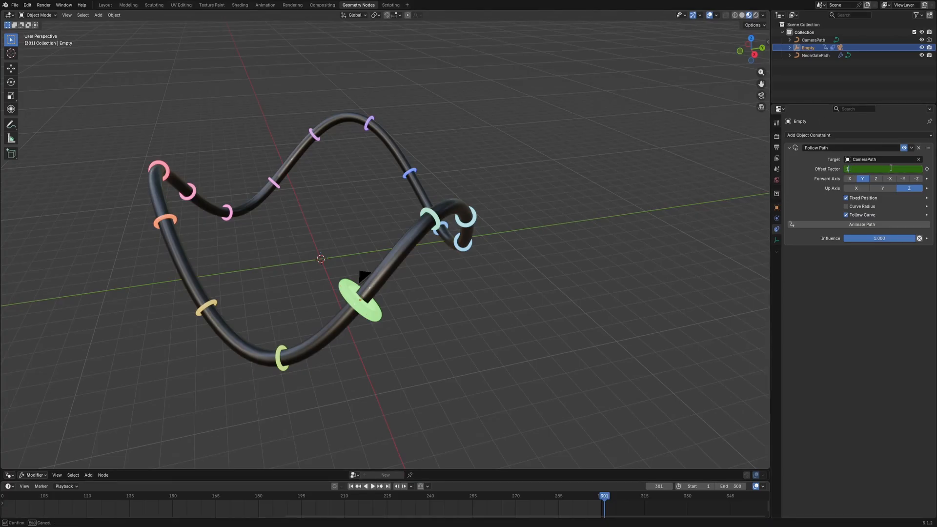
key("Return")
right_click(890, 168)
left_click(891, 169)
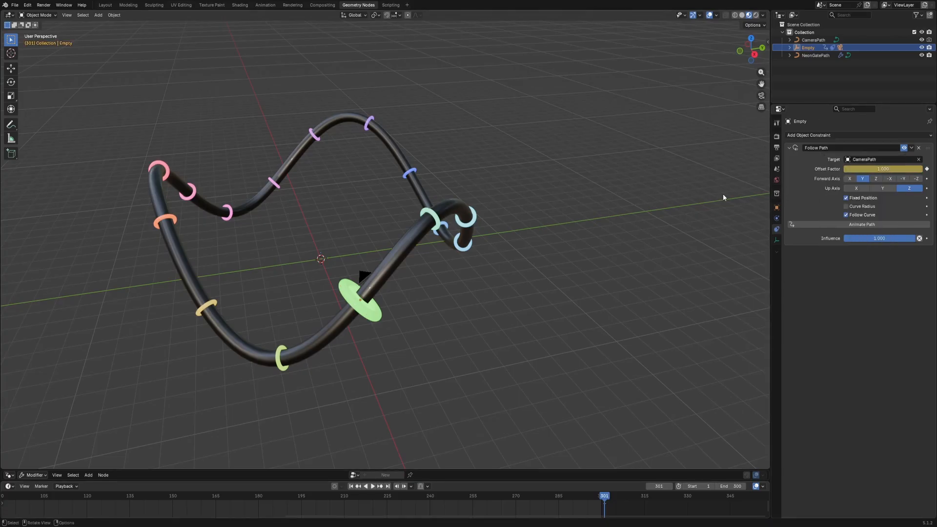
- Set the empty's Offset Factor keyframes to Linear interpolation in the Graph Editor, and return to the 3D Viewport
left_click(9, 14)
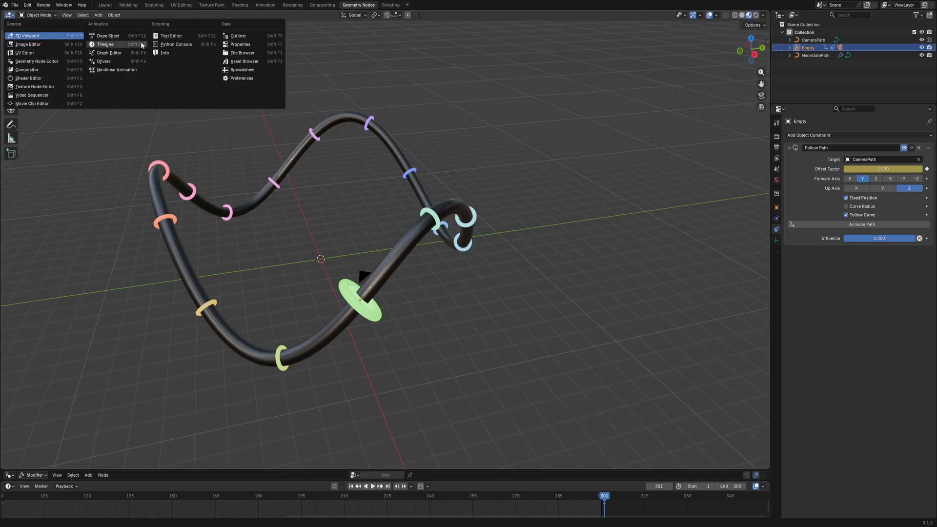
left_click(126, 52)
left_click_drag(621, 329, 105, 119)
right_click(391, 247)
mouse_move(420, 236)
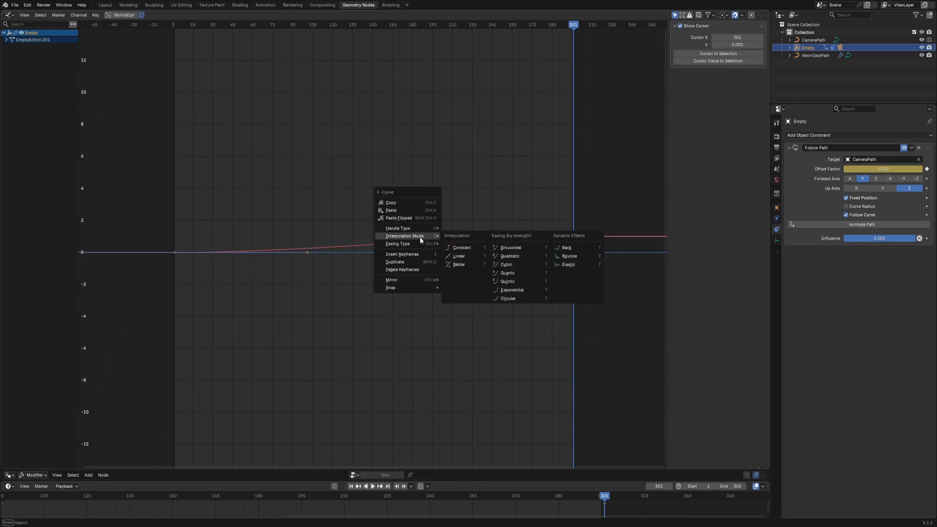
left_click(478, 255)
left_click(10, 14)
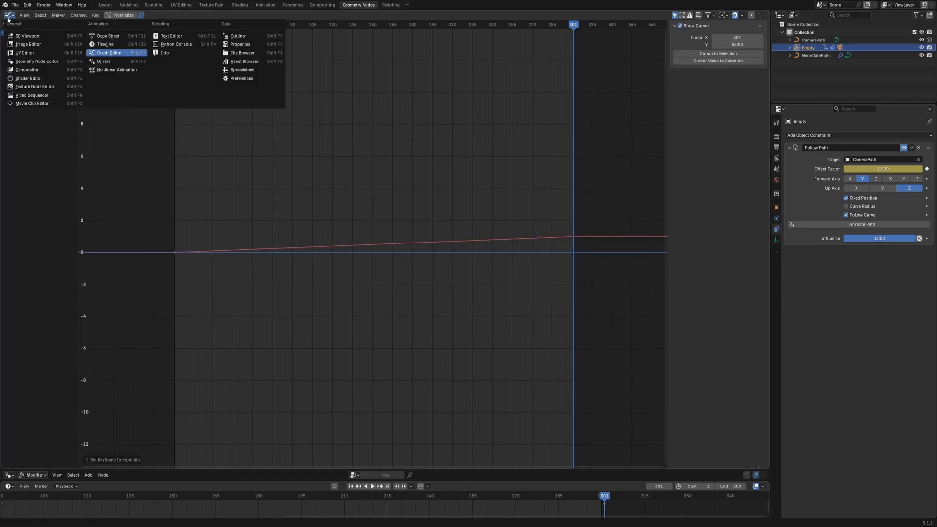
left_click(30, 37)
- Play the animation to check the empty's motion along the track, including from the camera view
key("space")
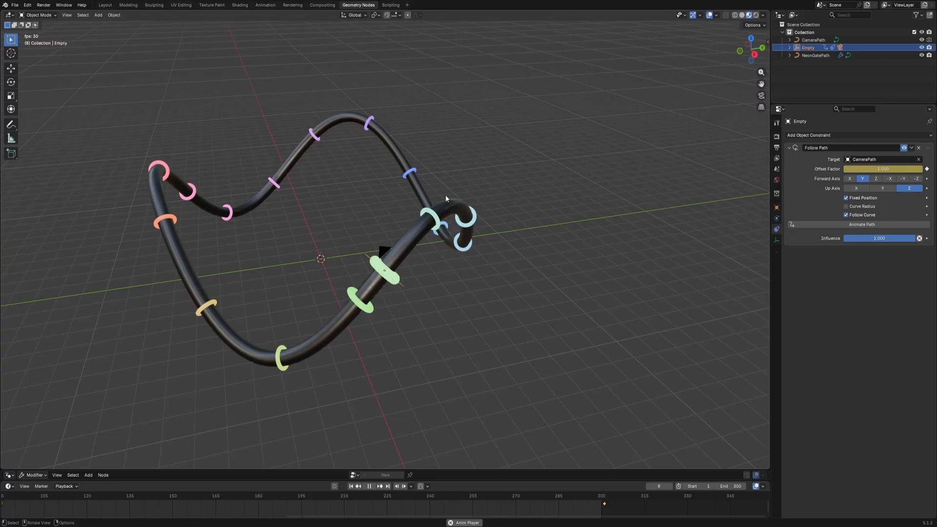
middle_click_drag(509, 204, 590, 215)
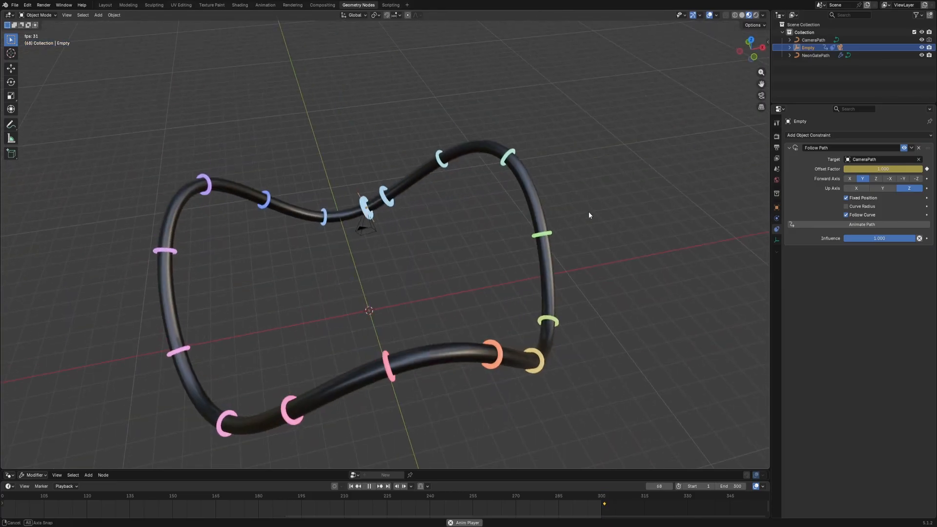
middle_click_drag(426, 217, 341, 198)
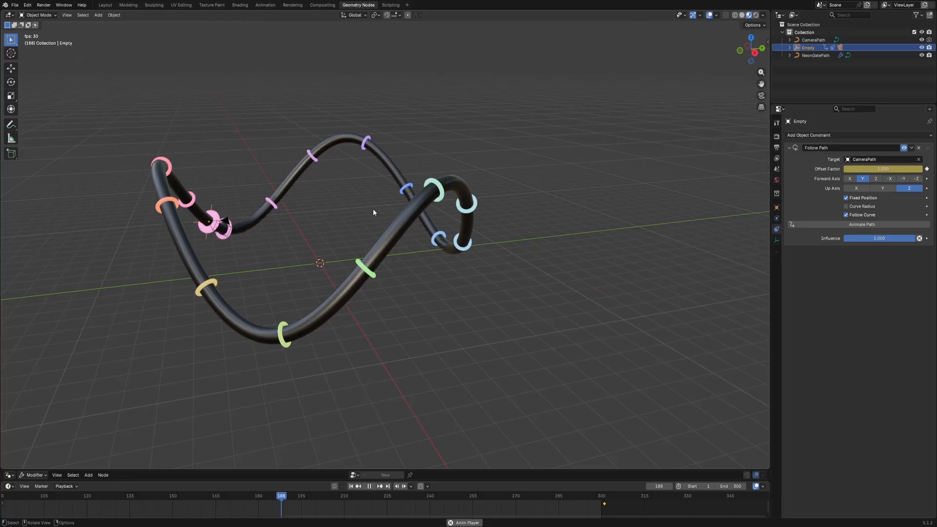
key("KP_0")
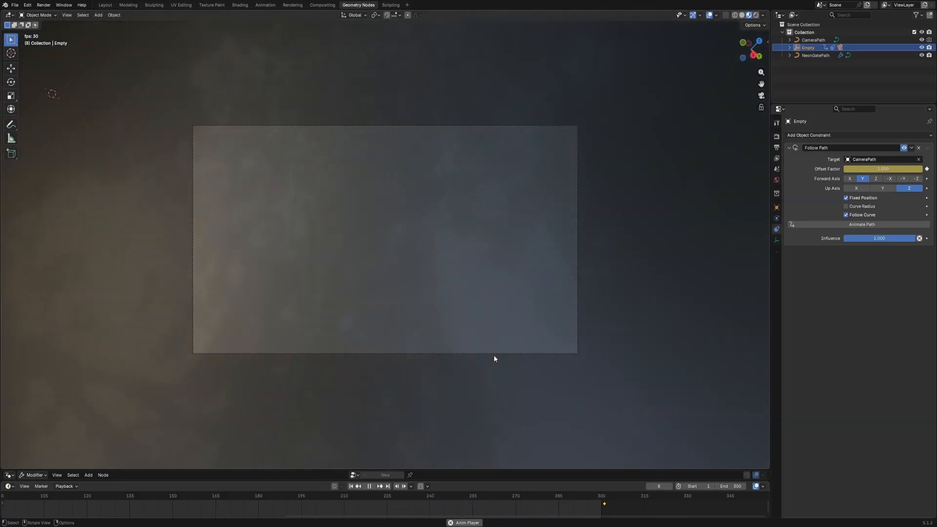
key("space")
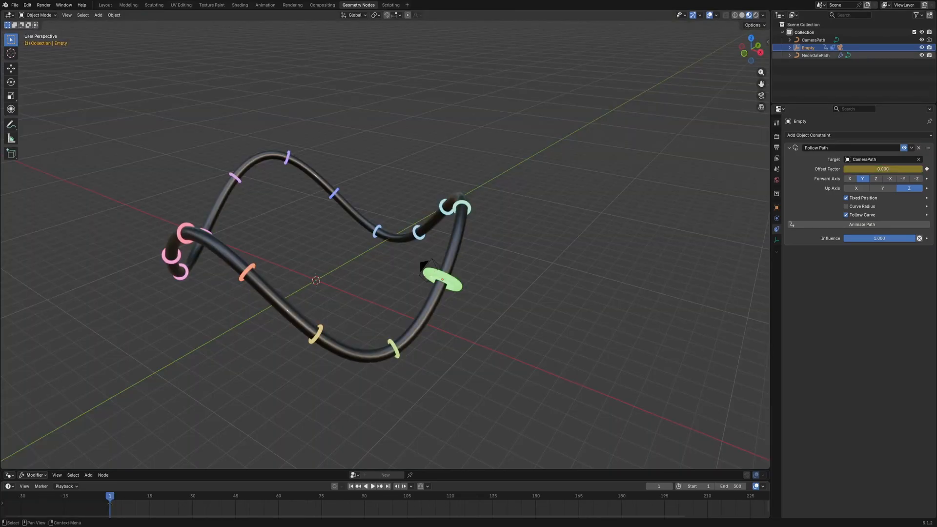
- Add a Track To constraint to the camera with the Empty as its target
left_click(790, 48)
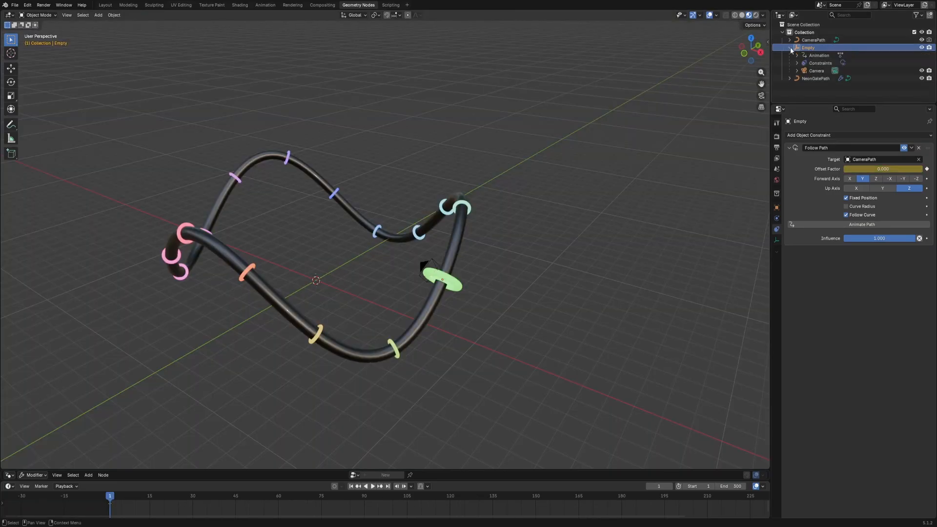
left_click(813, 71)
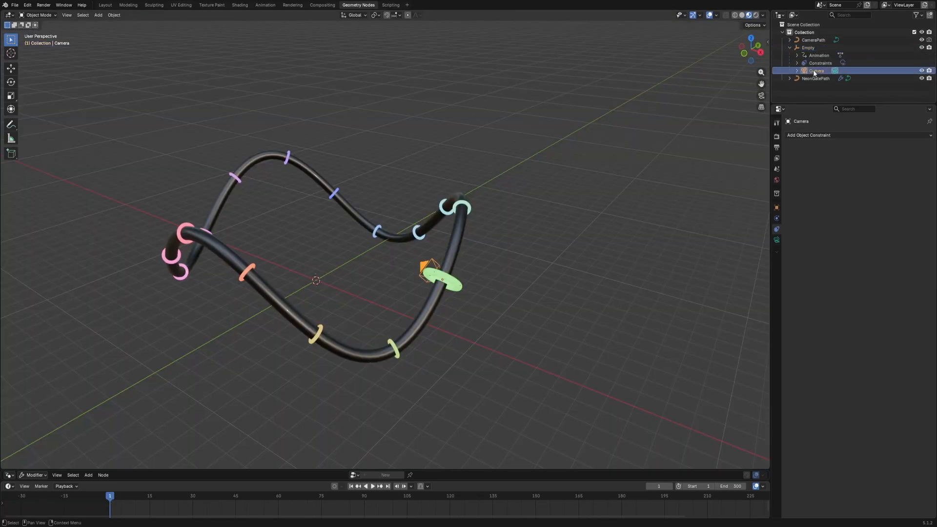
left_click(823, 135)
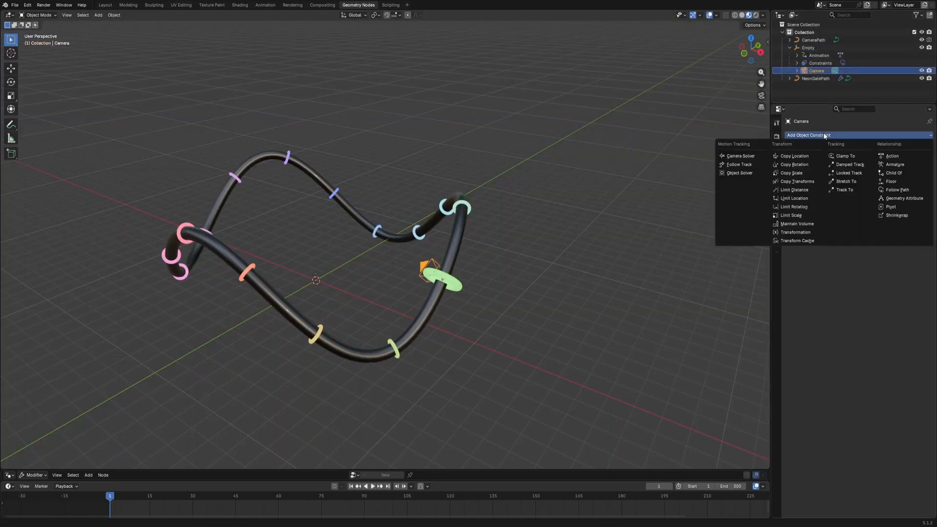
left_click(848, 189)
left_click(873, 160)
left_click(866, 187)
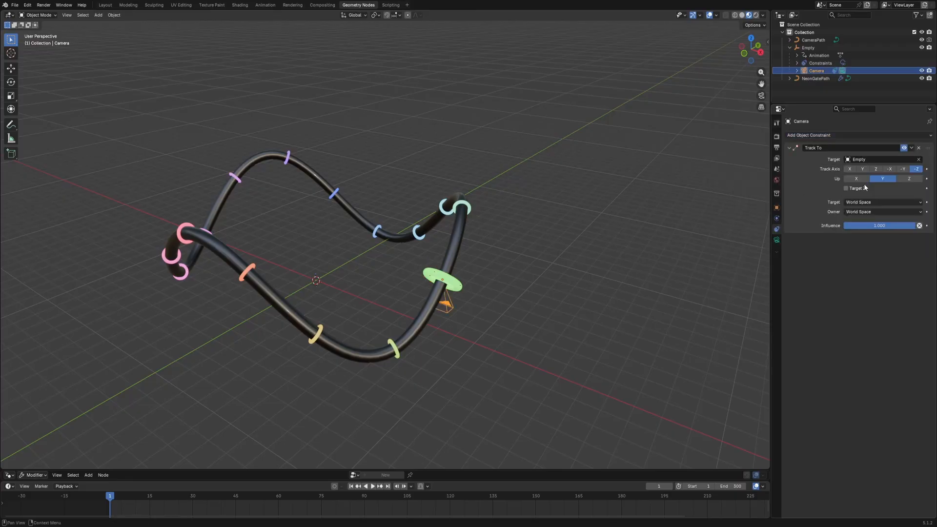
- Offset the camera's location to about -1.97 m in X and -4.81 m in Y, checking it through the camera view
left_click(776, 208)
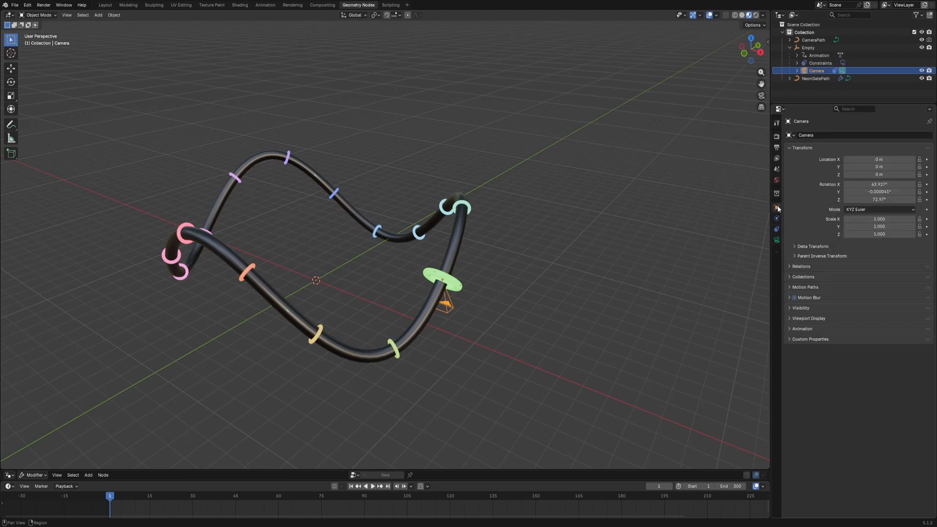
left_click_drag(878, 159, 776, 159)
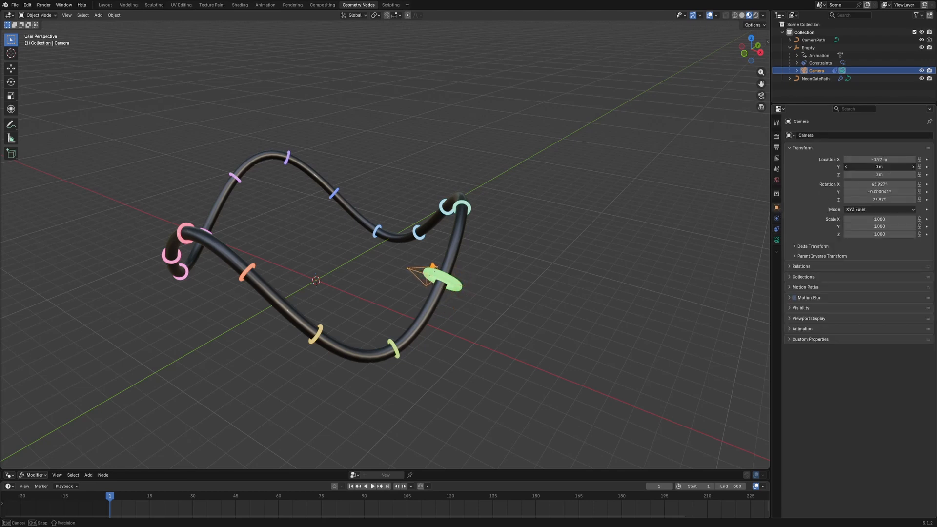
left_click_drag(879, 166, 795, 167)
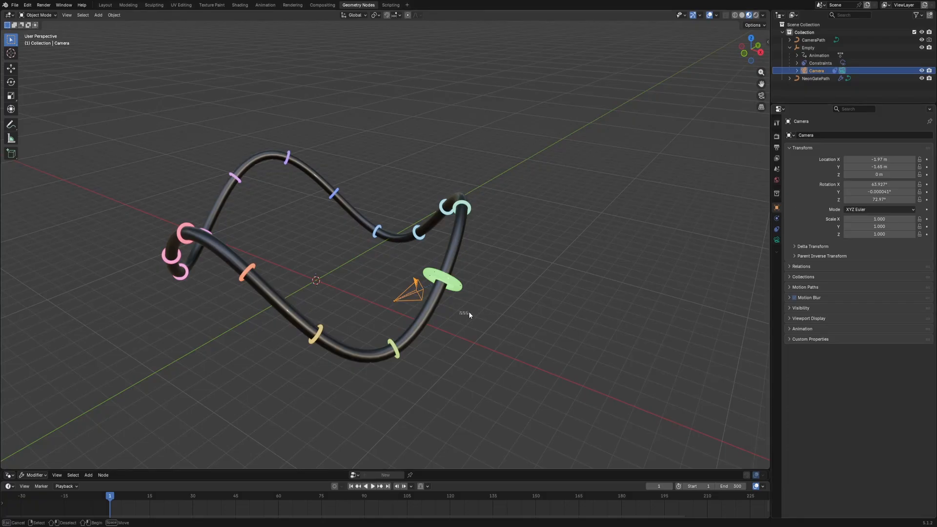
left_click_drag(469, 312, 464, 315)
key("KP_0")
left_click_drag(881, 167, 786, 166)
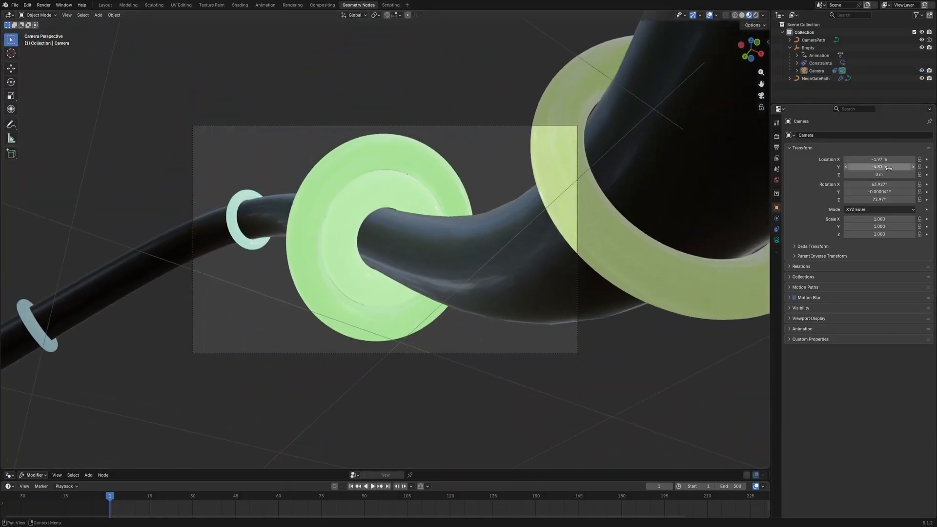
- Adjust the camera's location to about -0.17 m in X and 2.11 m in Z while the animation plays
key("space")
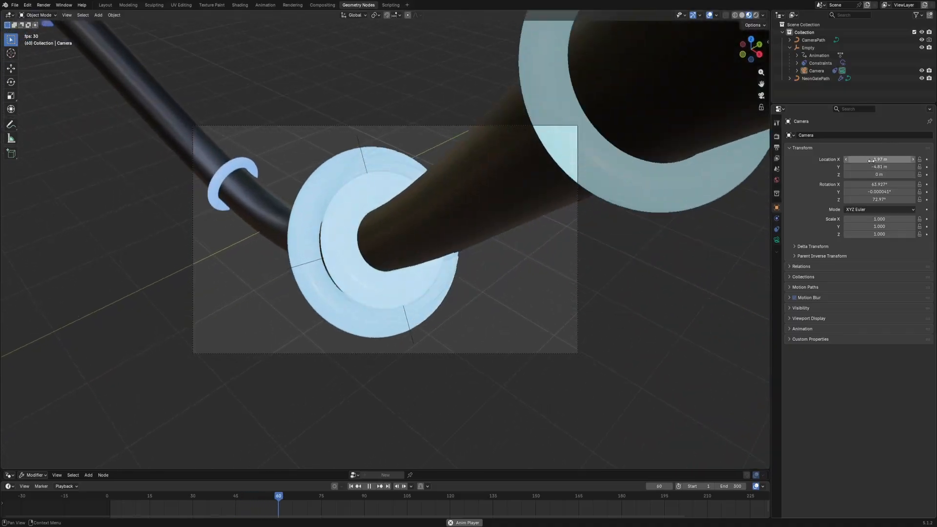
left_click_drag(871, 161, 925, 160)
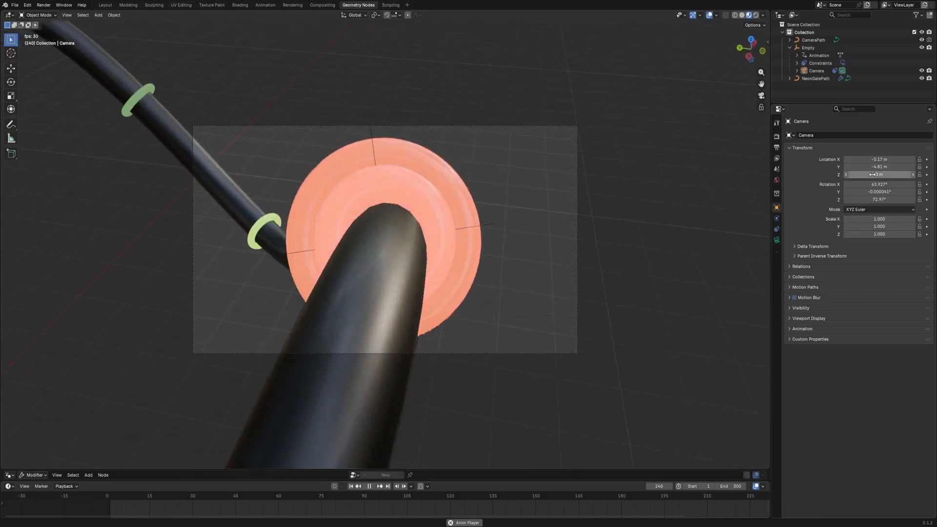
mouse_move(873, 174)
left_mouse_down()
mouse_move(884, 174)
mouse_move(861, 172)
left_mouse_up()
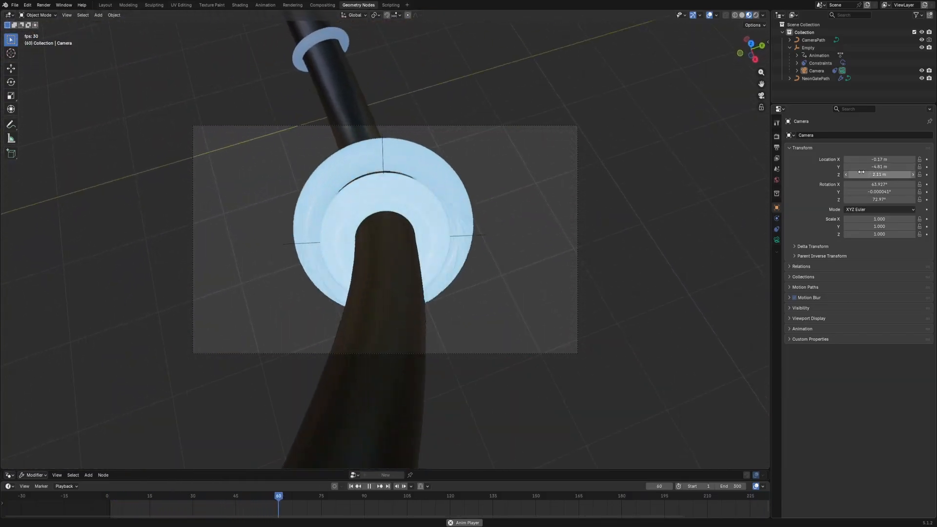